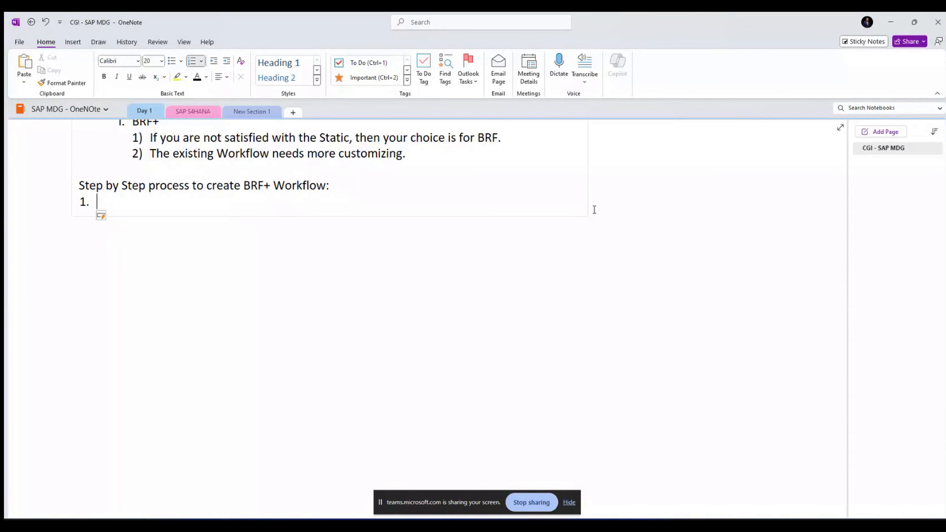
Step: Write steps 1-2: 'Do the Config in the SAP GUI' and 'Create Workflow in the BRF+ Environment'
type("Do the COnfi in the")
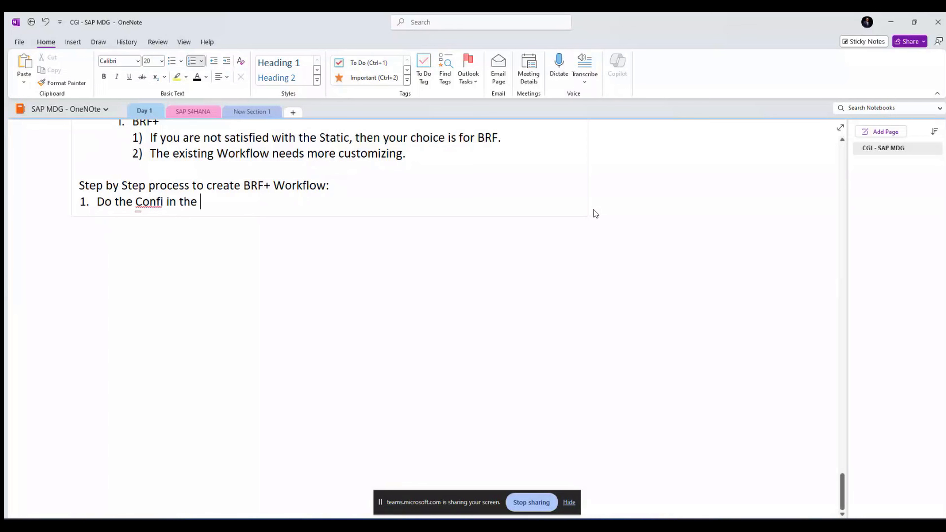
key("BackSpace")
key("BackSpace")
key("BackSpace")
key("BackSpace")
key("BackSpace")
key("BackSpace")
key("BackSpace")
type("g in the GUI")
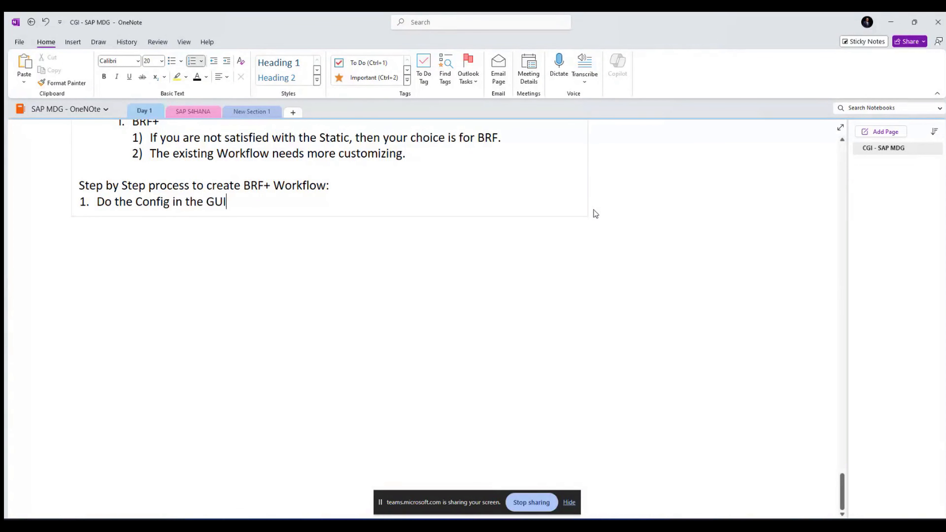
key("ctrl+Left")
type("SAP")
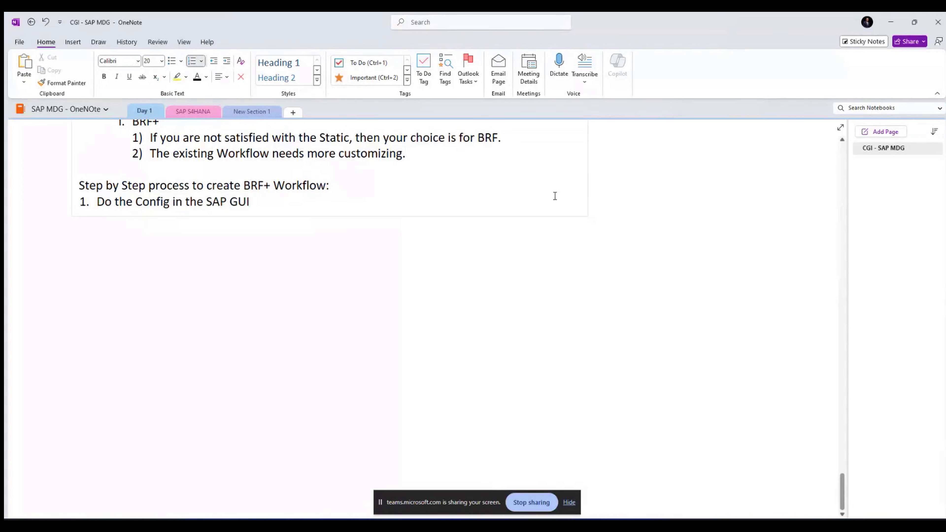
left_click(283, 205)
key("Return")
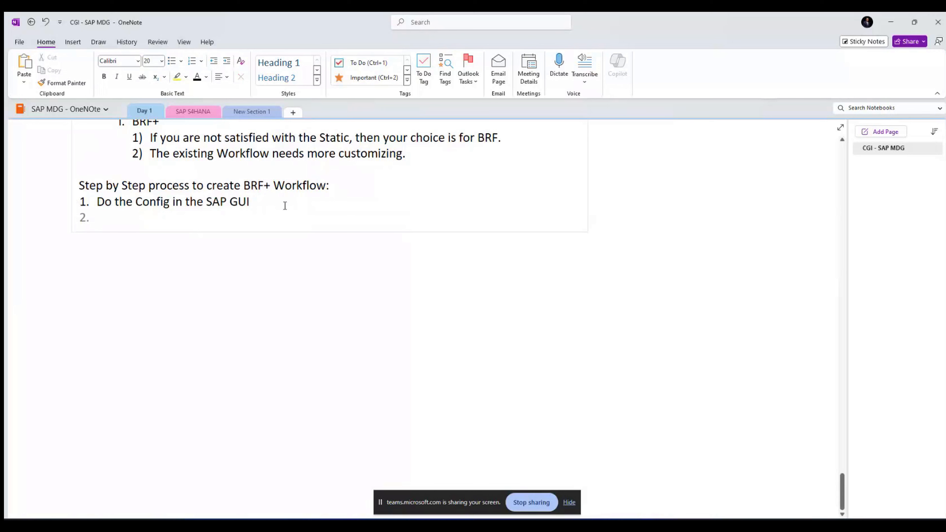
type("Create")
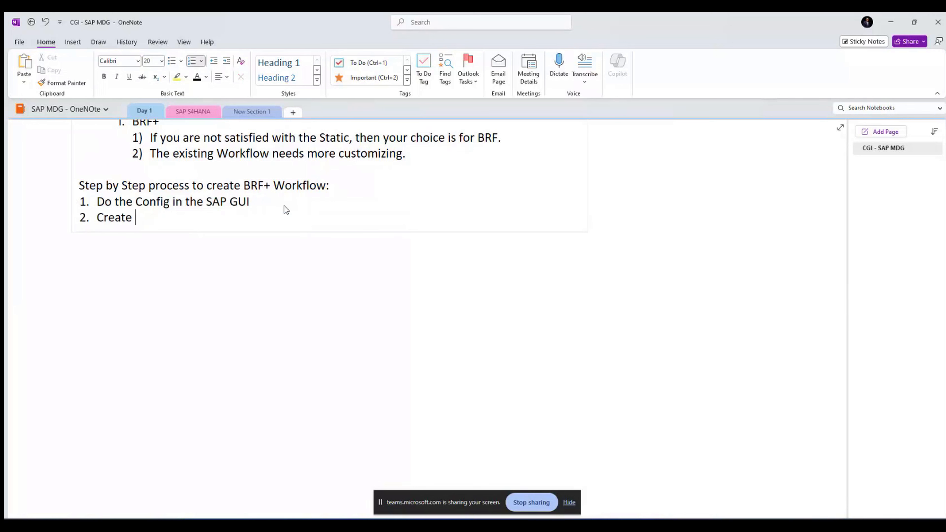
type(" Workflow in the ")
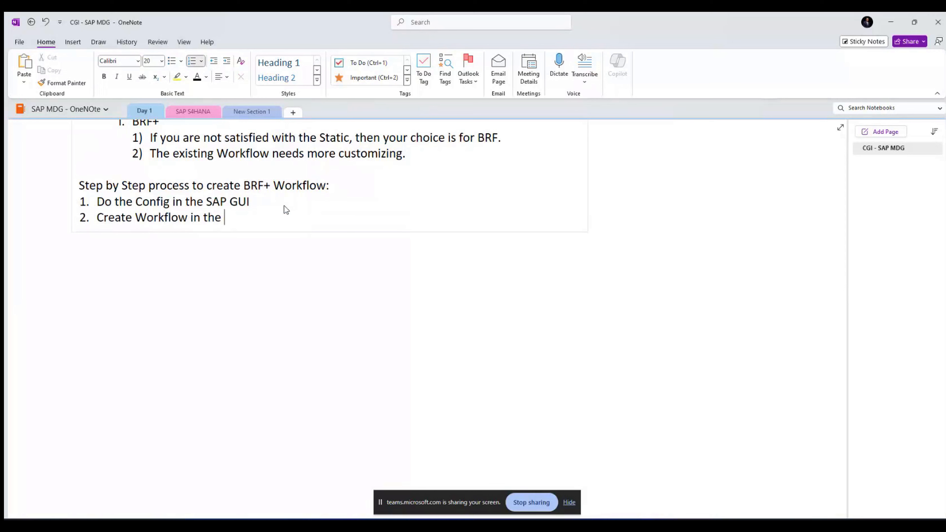
type("BRF+")
type(" S")
key("BackSpace")
key("BackSpace")
type("Environment")
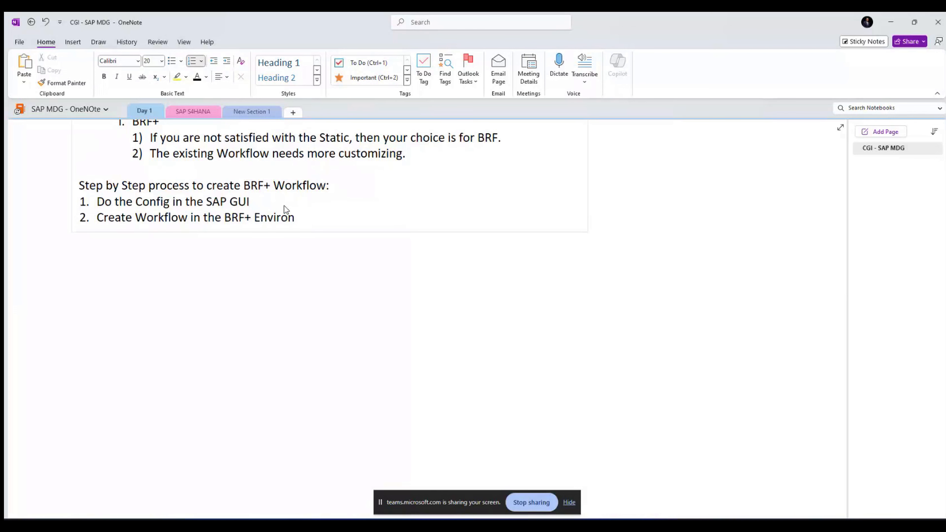
Step: Add steps 3-4: 'Create and Approve Requests from the NWBC Environment' and 'Verify the updates in the SAP Standard Tables'
key("Return")
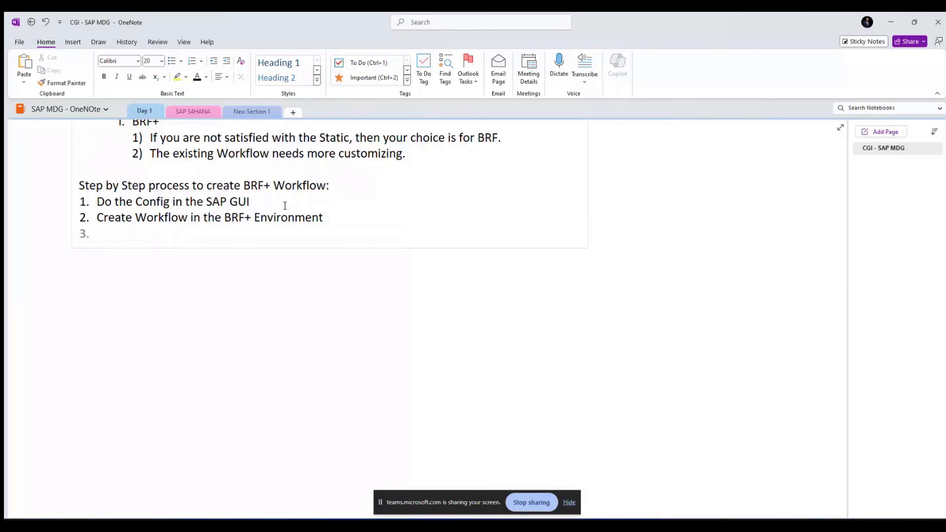
type("Create")
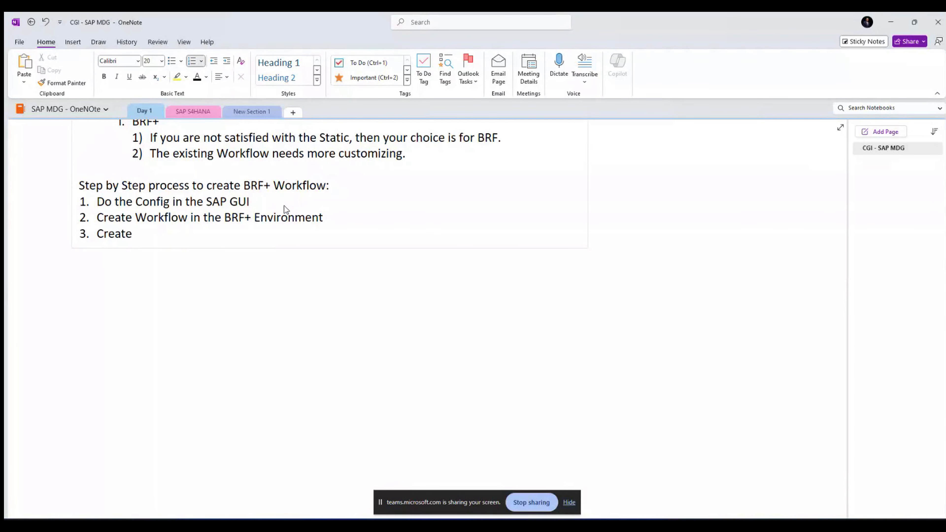
type("and Approve Re")
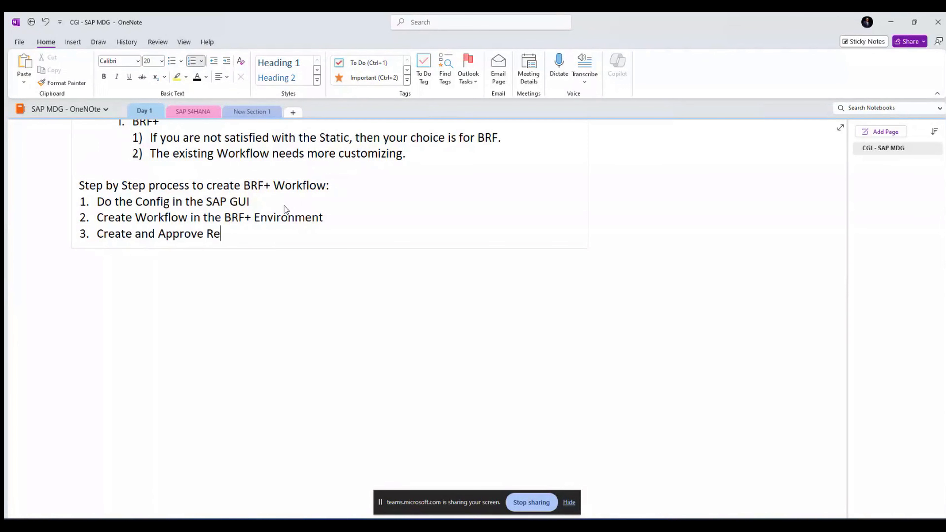
type("quests from the ")
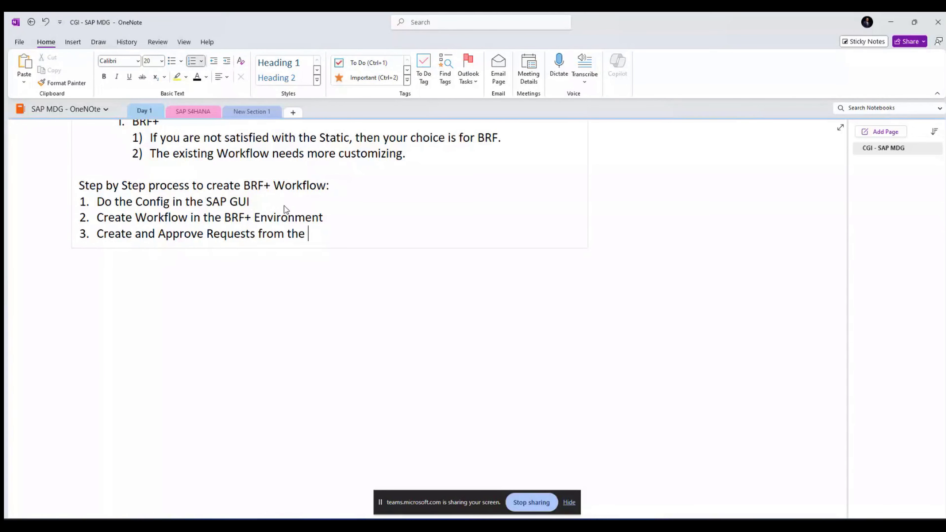
type("NWBC Environment")
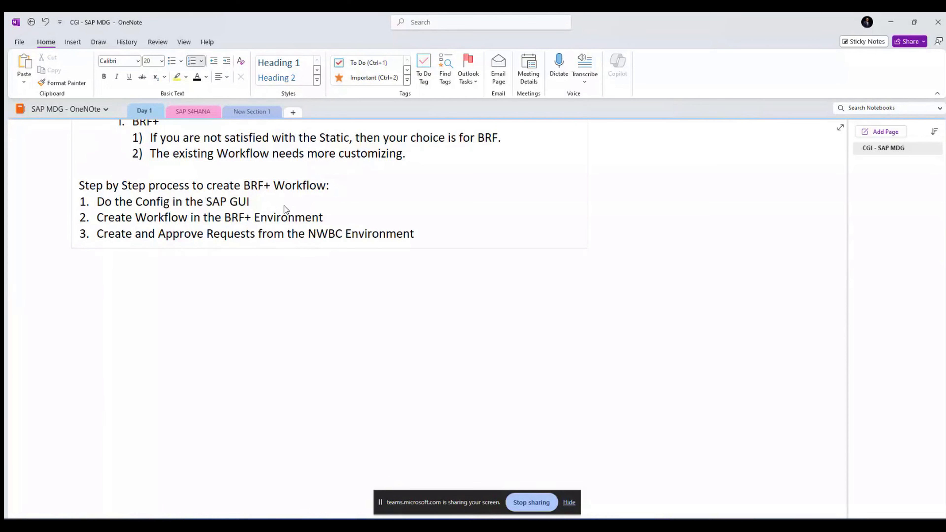
key("Return")
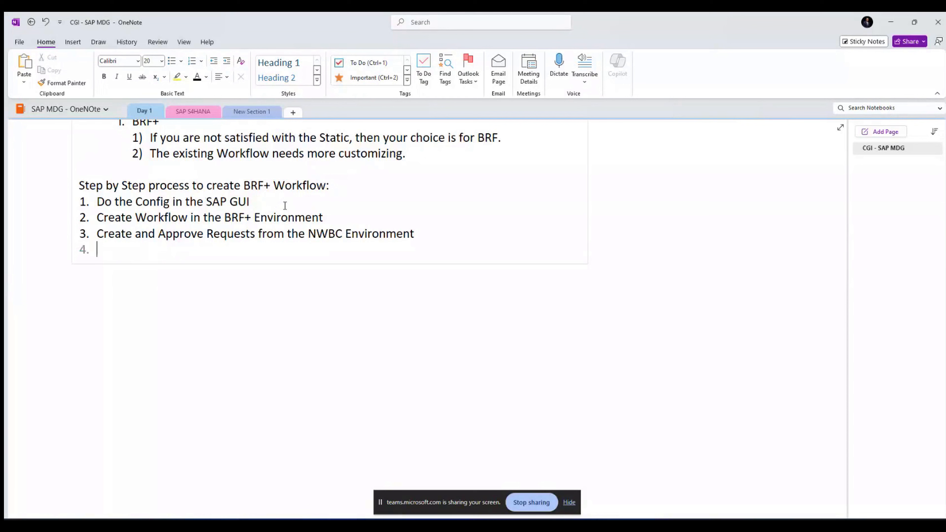
type("Verfiy th")
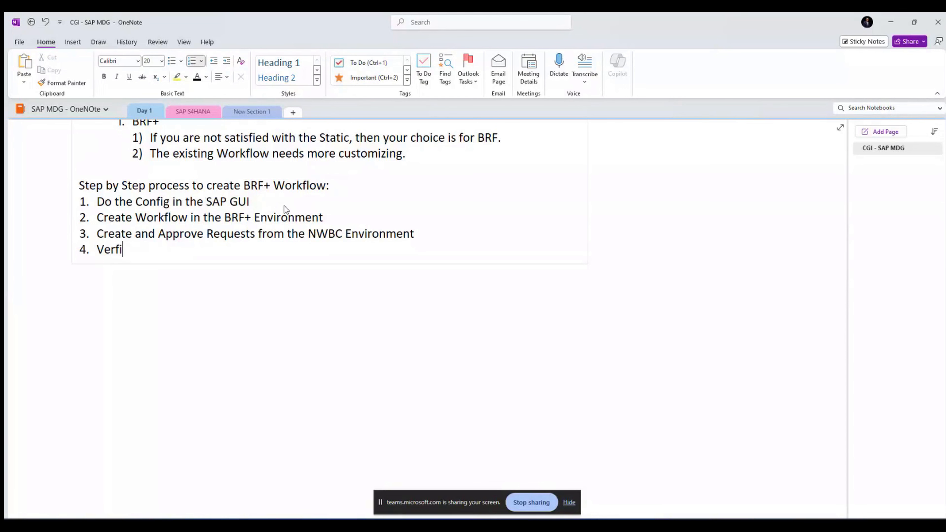
key("BackSpace")
key("BackSpace")
key("BackSpace")
key("BackSpace")
key("BackSpace")
key("BackSpace")
type("ify the updates i")
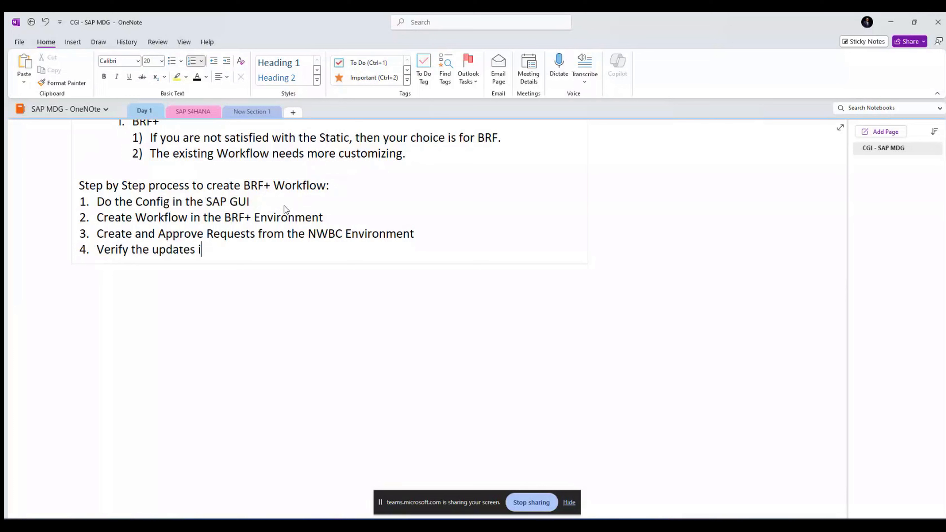
type("n the SAP Y")
key("BackSpace")
type("Standard")
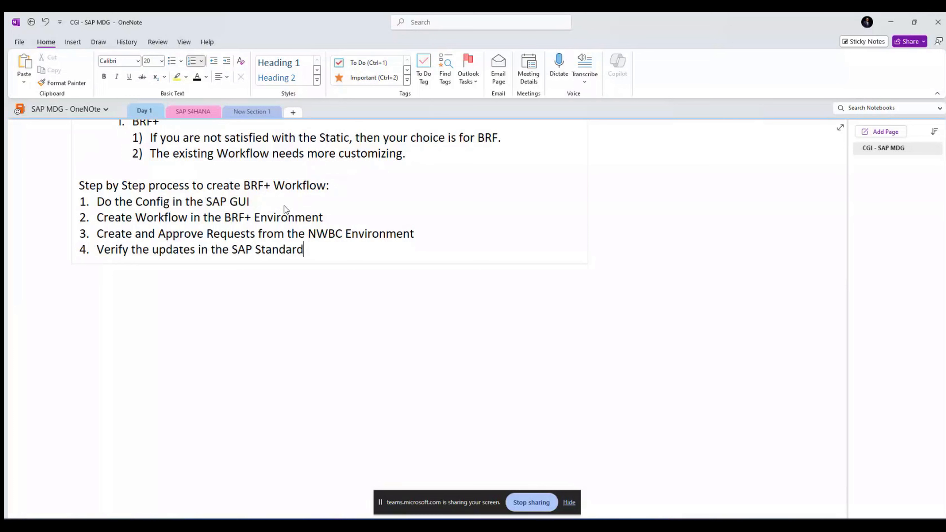
type(" Tables")
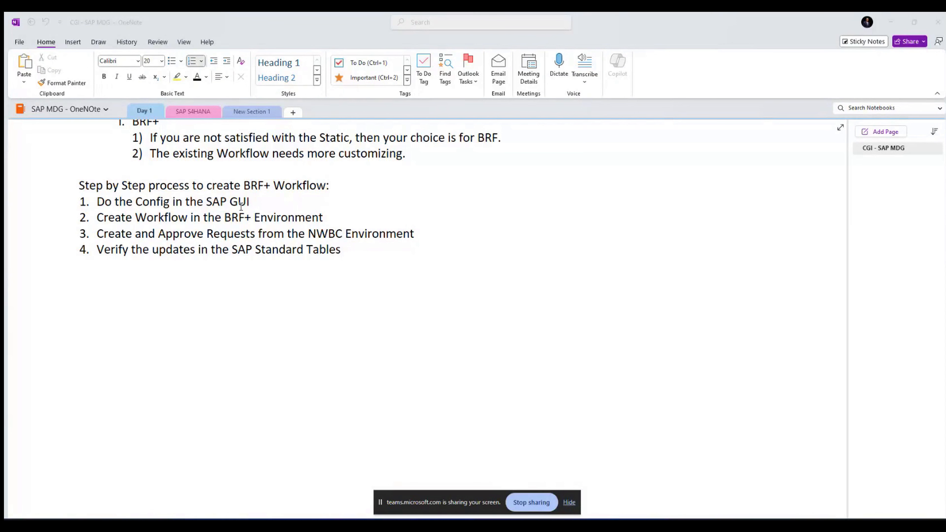
left_click(164, 201)
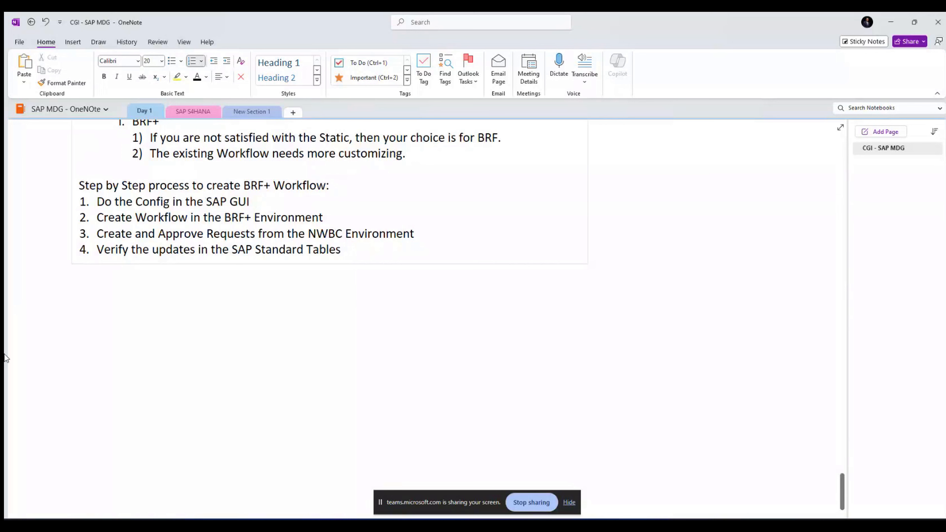
Step: Append '(Config + Workflow + Change Request + Approval)' to the heading and start an unnumbered line below step 4
left_click(401, 183)
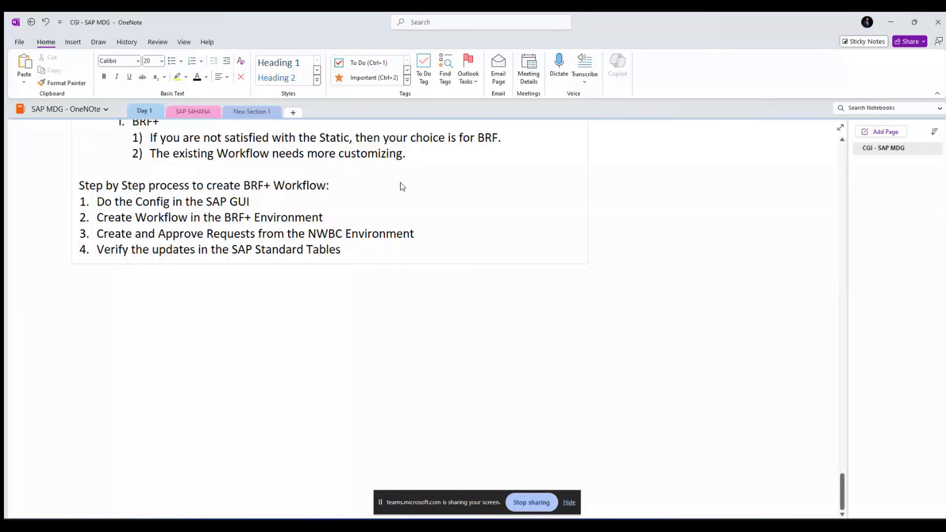
type("(Config + ")
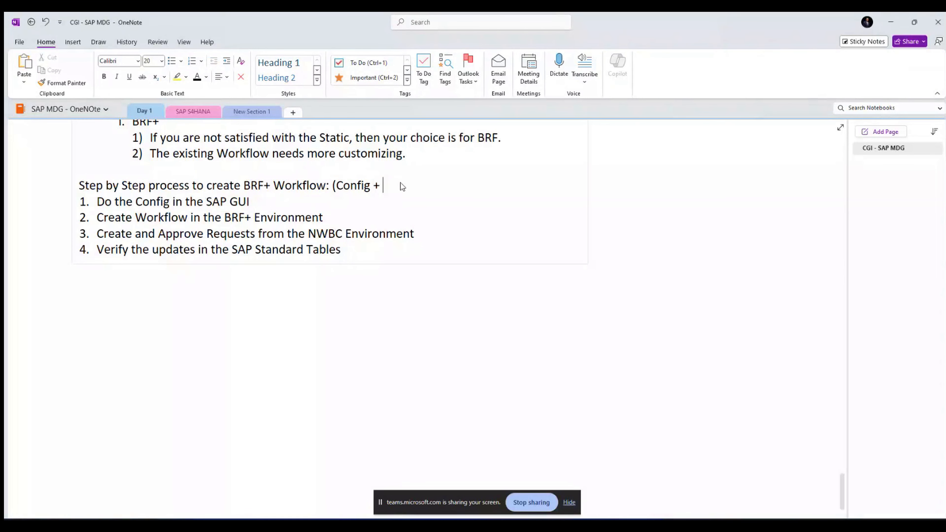
type("Workflow _")
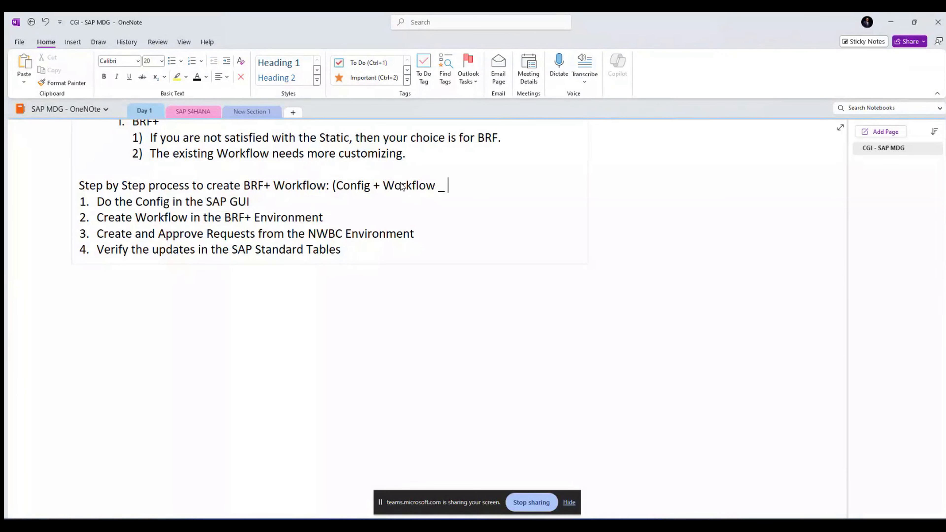
key("BackSpace")
key("BackSpace")
type("+ Change Reque")
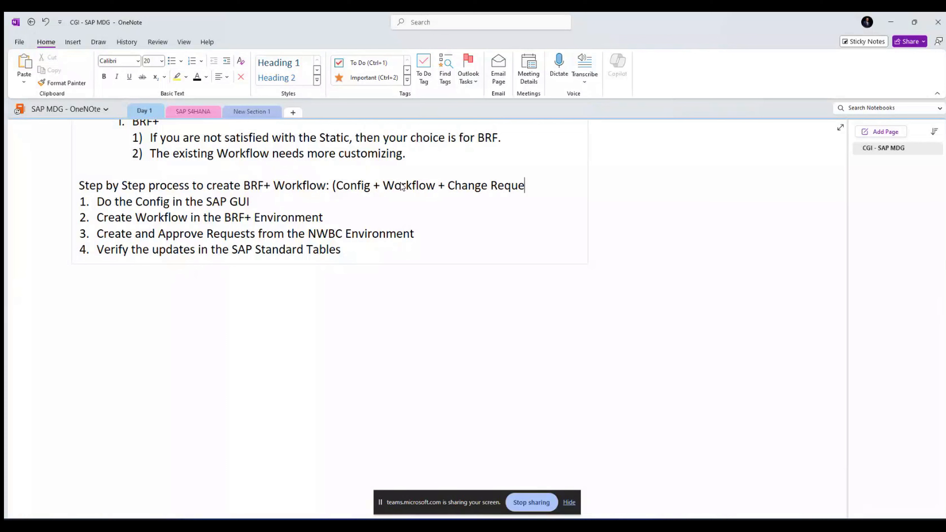
type("st + Approval)")
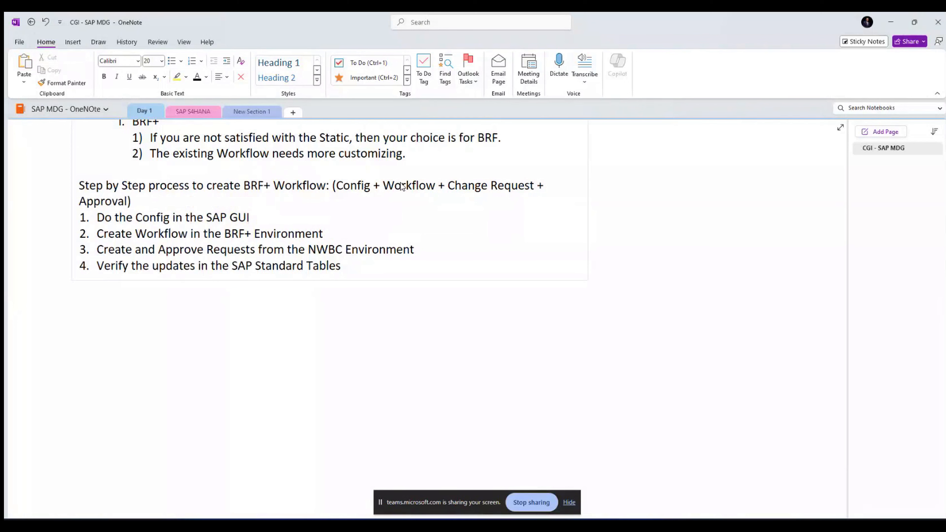
left_click(375, 268)
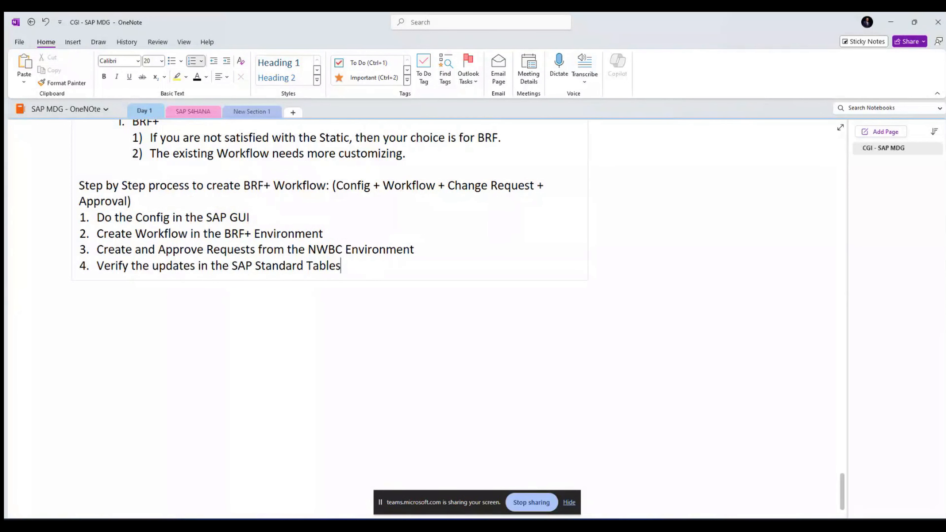
key("Return")
key("Return")
key("Return")
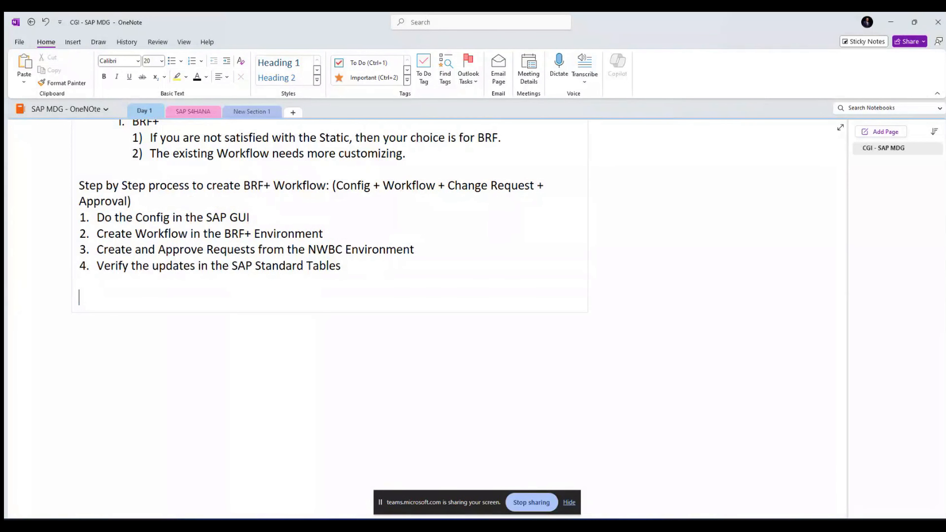
Step: Add 'Validation + Replication + Along with the BRF+' with the point '- Validation happens in the field level'
type("Validation +")
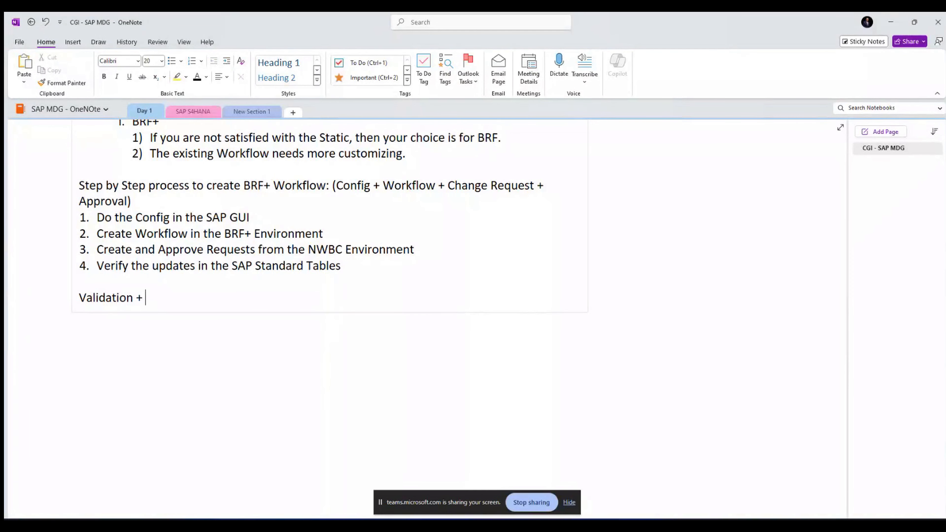
type("Replication +")
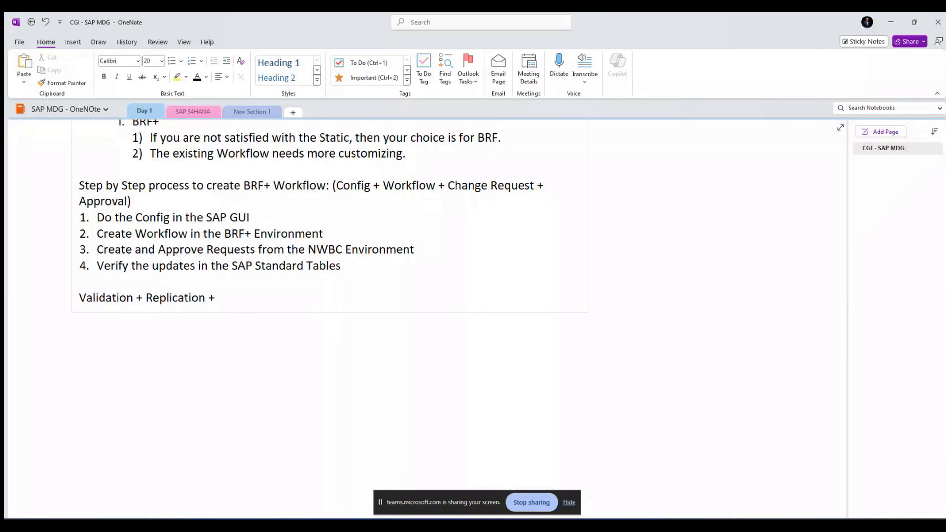
type(" Along with")
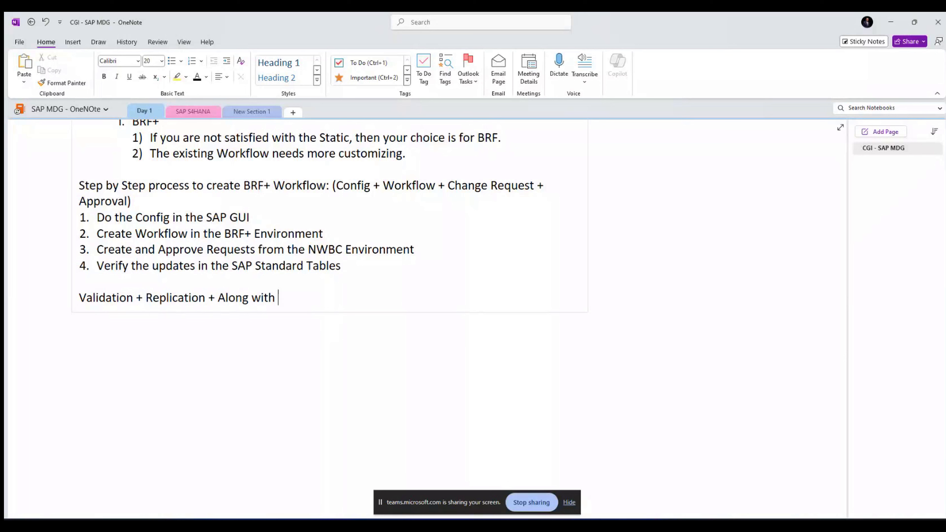
type(" the BRF+")
key("Return")
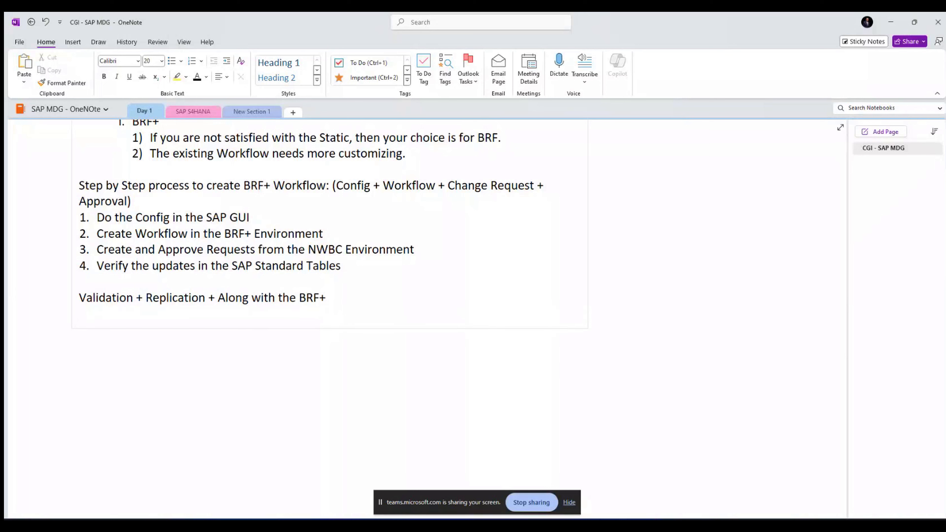
type("- Validat")
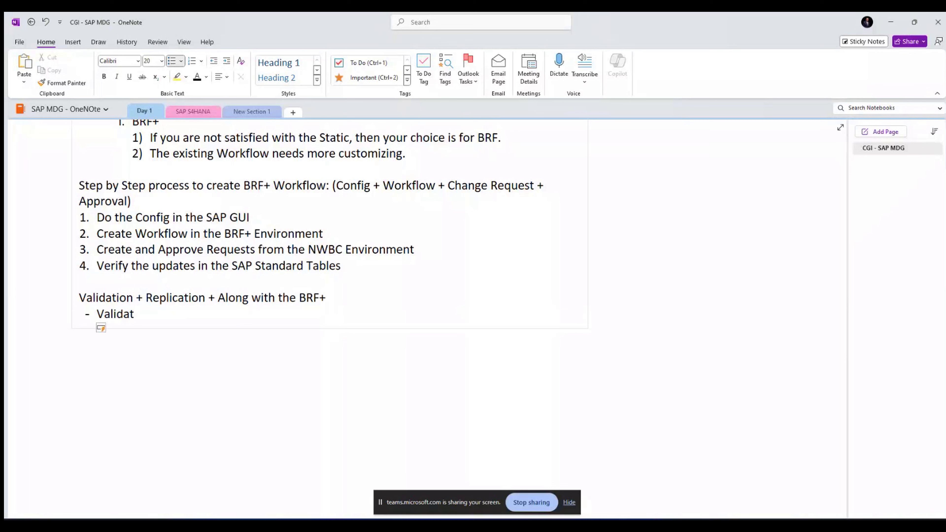
type("ion happens o")
key("BackSpace")
type("in the fi")
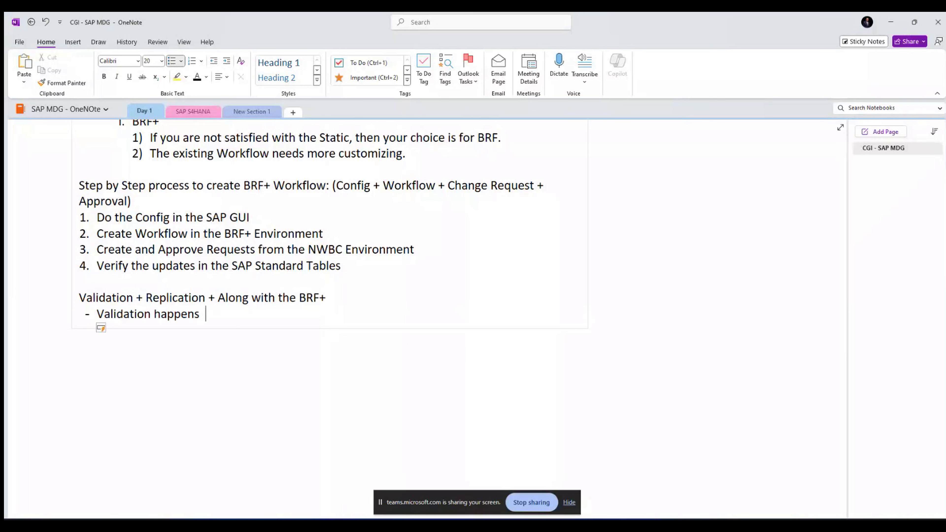
type("eld le")
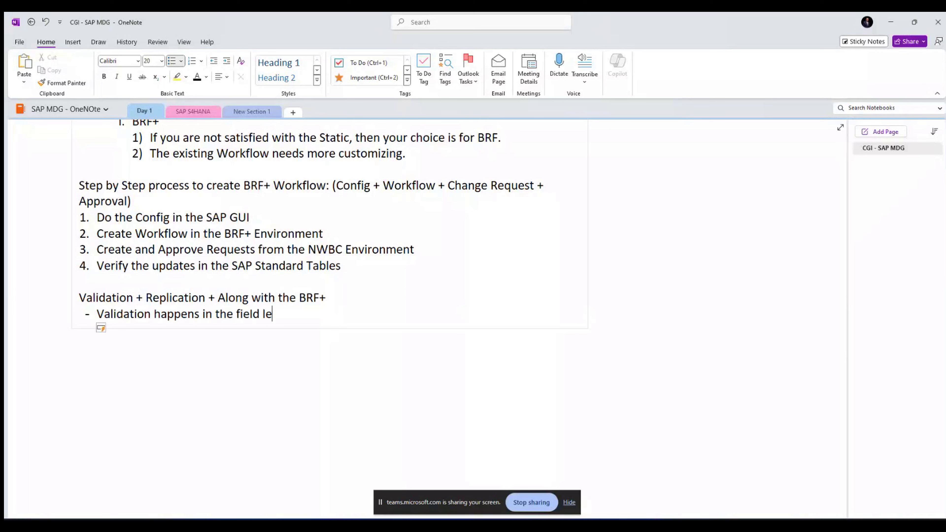
type("vel")
key("alt+Tab")
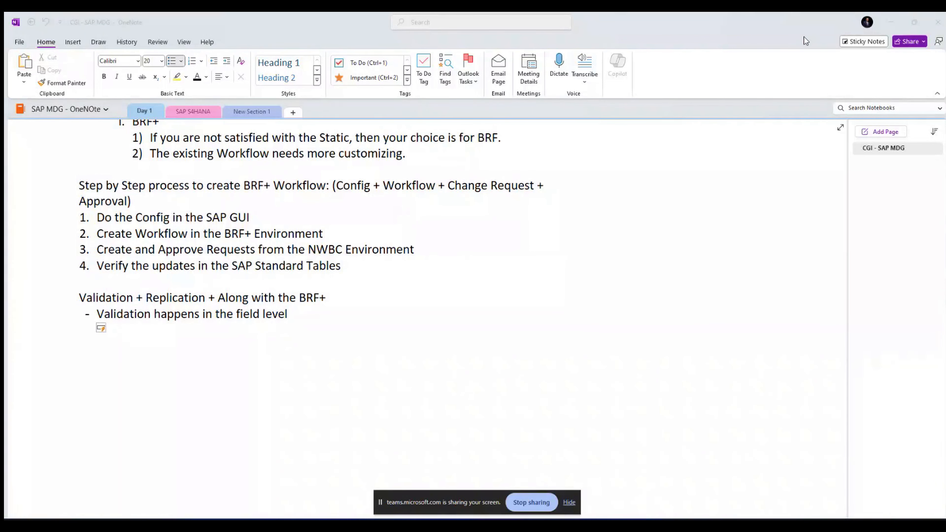
Step: Minimize OneNote and launch SAP Logon to list the S4 HANA GUI system
left_click(890, 25)
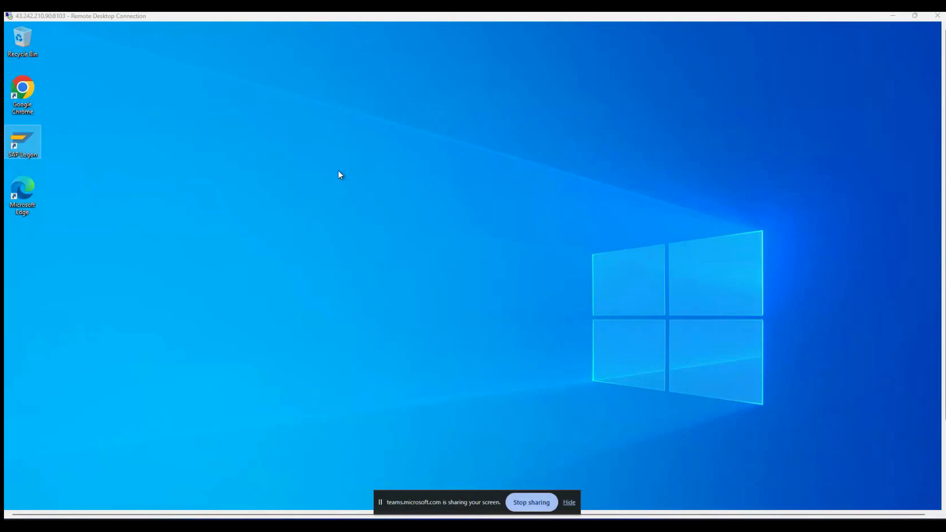
double_click(24, 149)
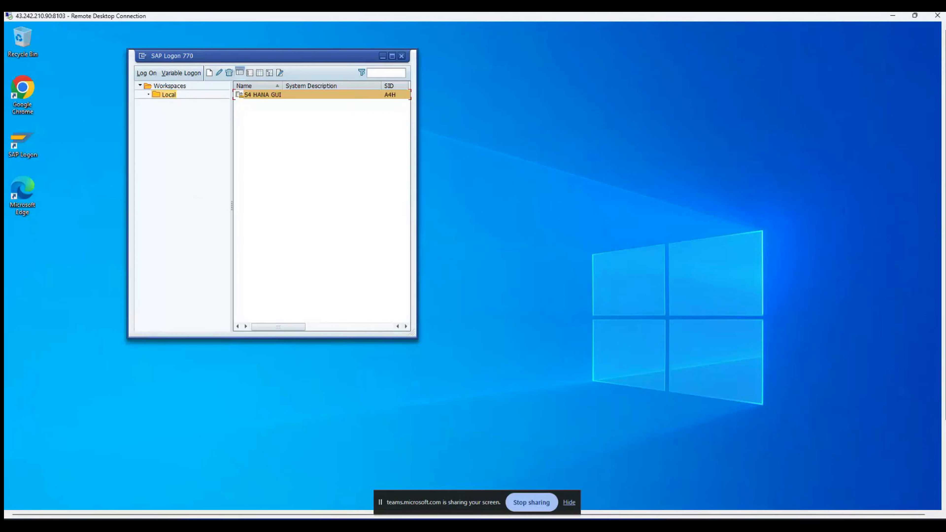
Step: Log on to the S4 HANA GUI system in client 200 with the user ID and password
double_click(253, 96)
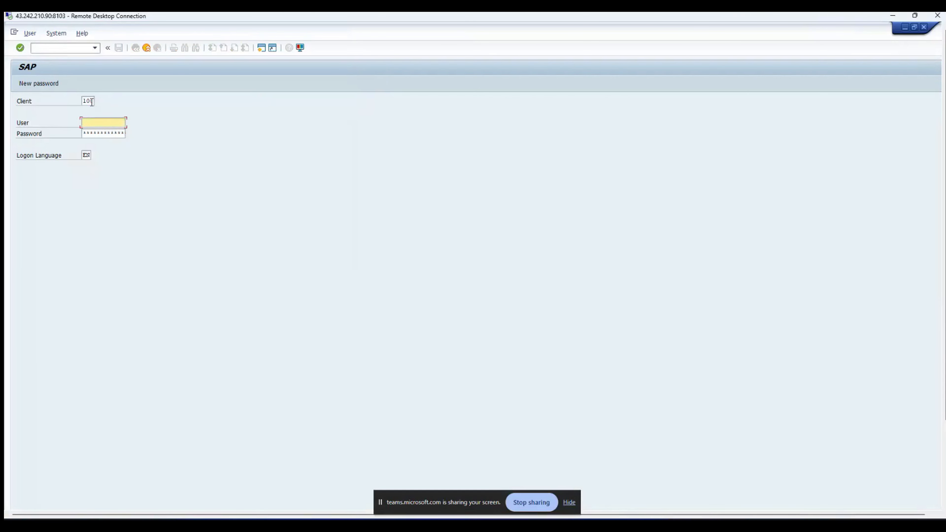
left_click(97, 100)
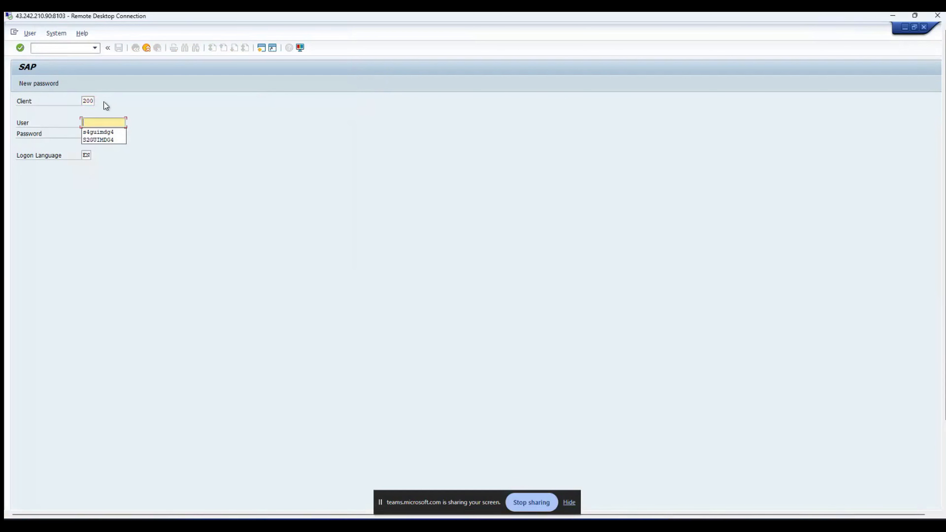
key("Tab")
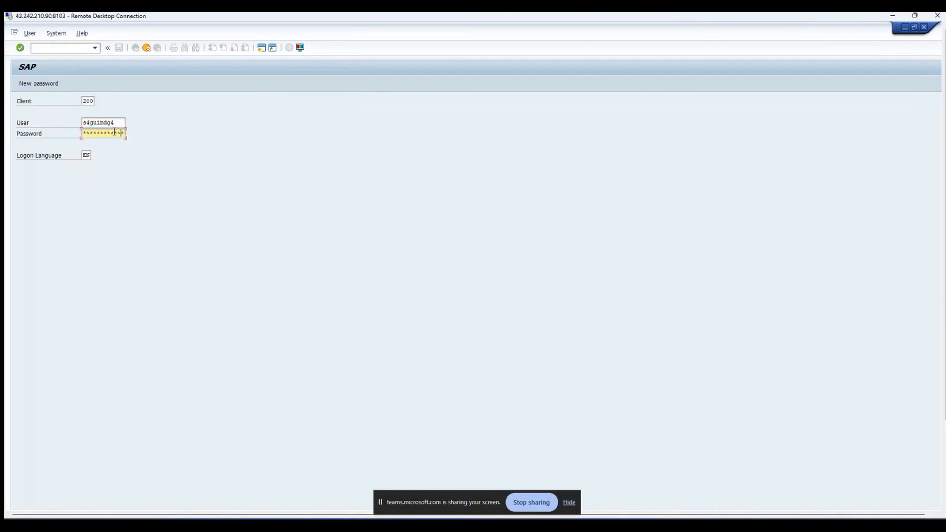
key("Return")
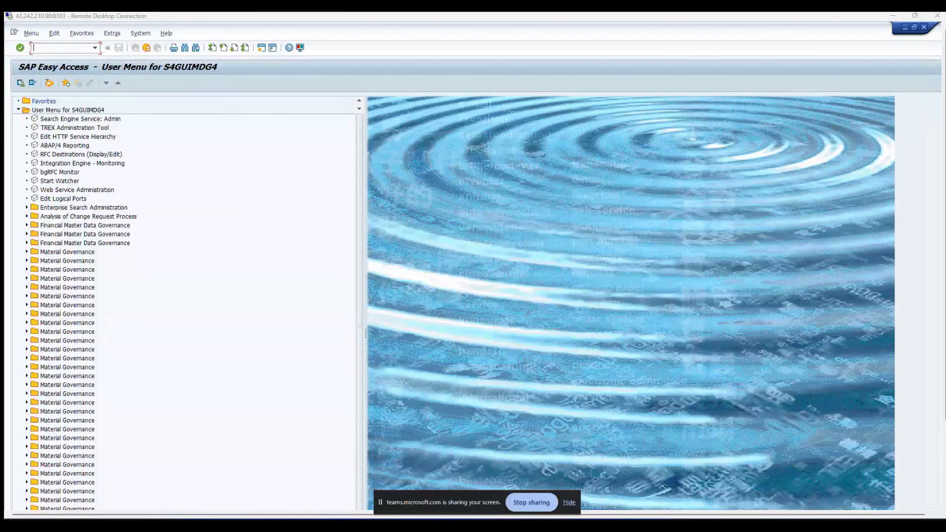
left_click(68, 48)
left_click(73, 48)
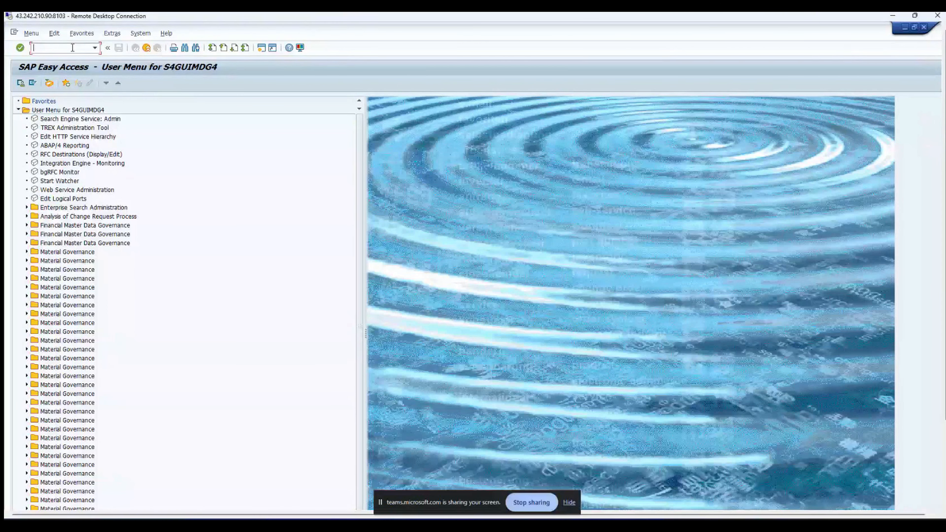
Step: Run the MDG IMG transaction code to display the Master Data Governance implementation guide
type("md")
key("Return")
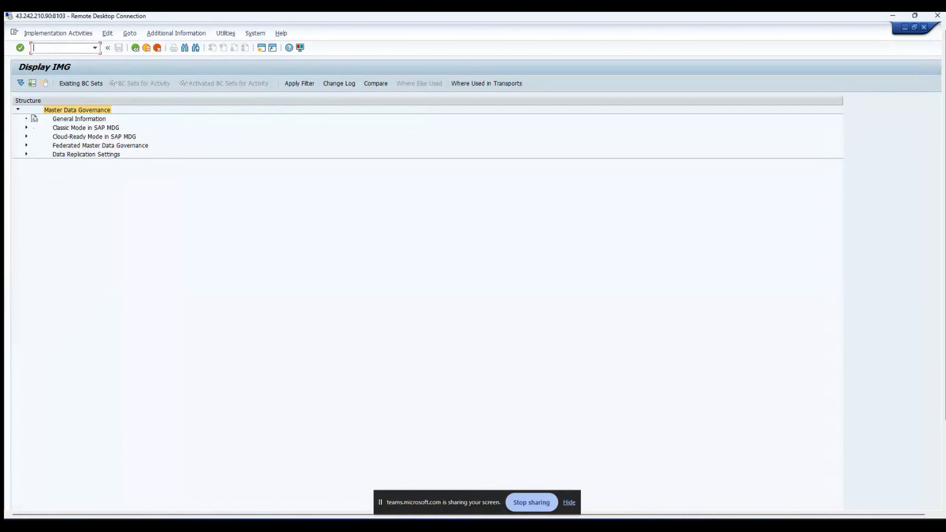
key("super+d")
key("super+d")
Step: Expand Classic Mode in SAP MDG > Central Governance > General Settings in the IMG tree
left_click(26, 128)
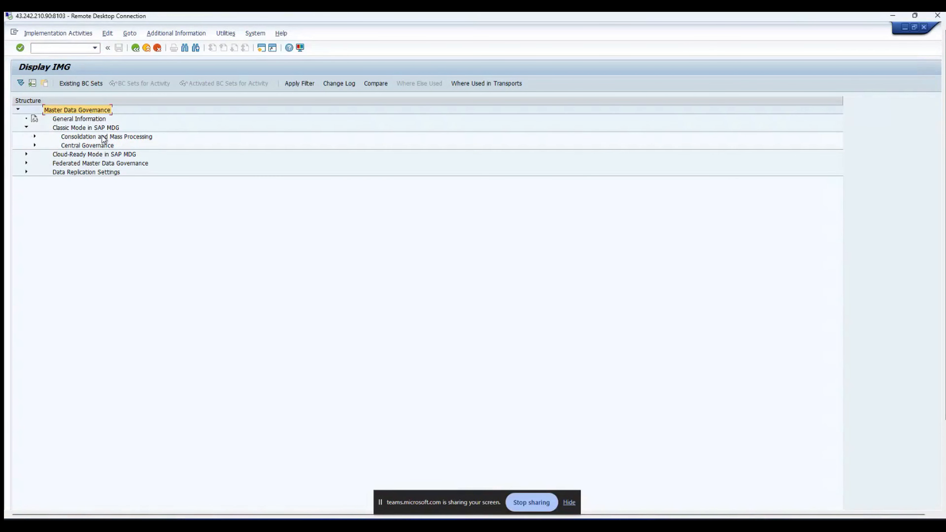
left_click(35, 146)
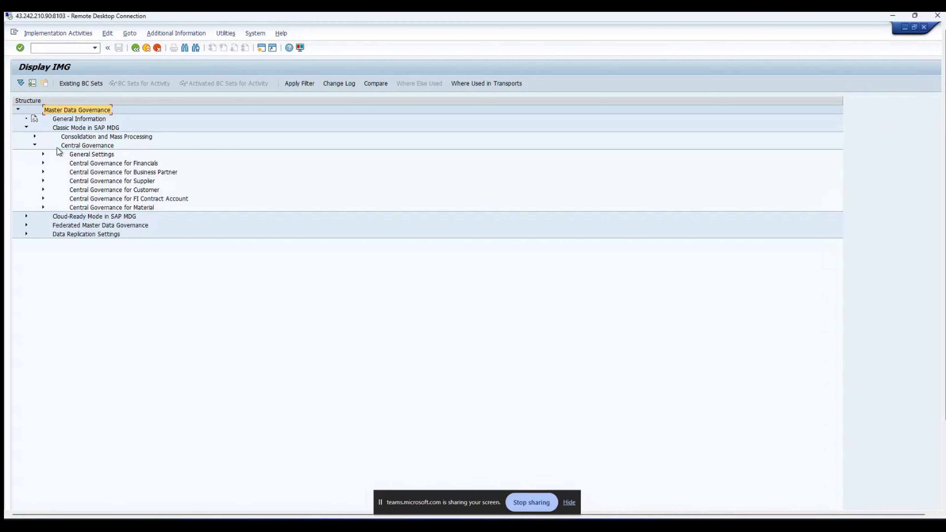
left_click(43, 154)
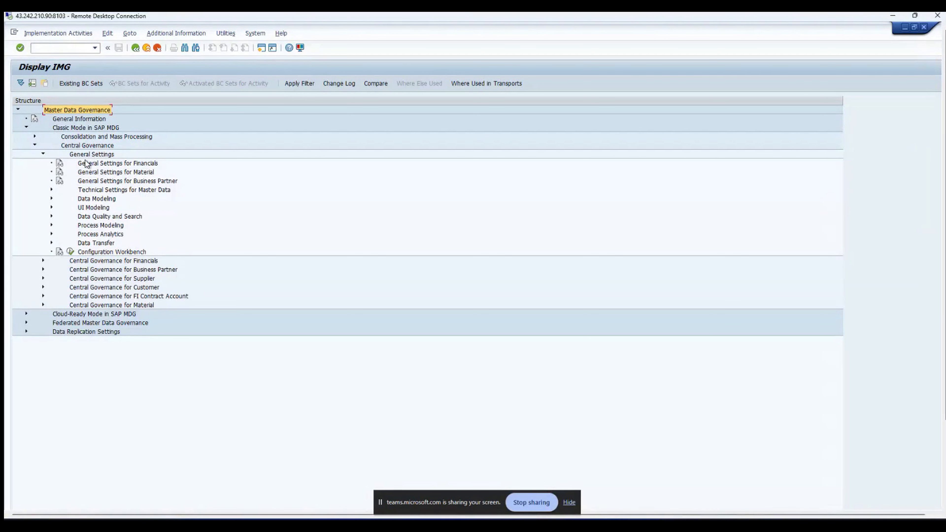
left_click(86, 146)
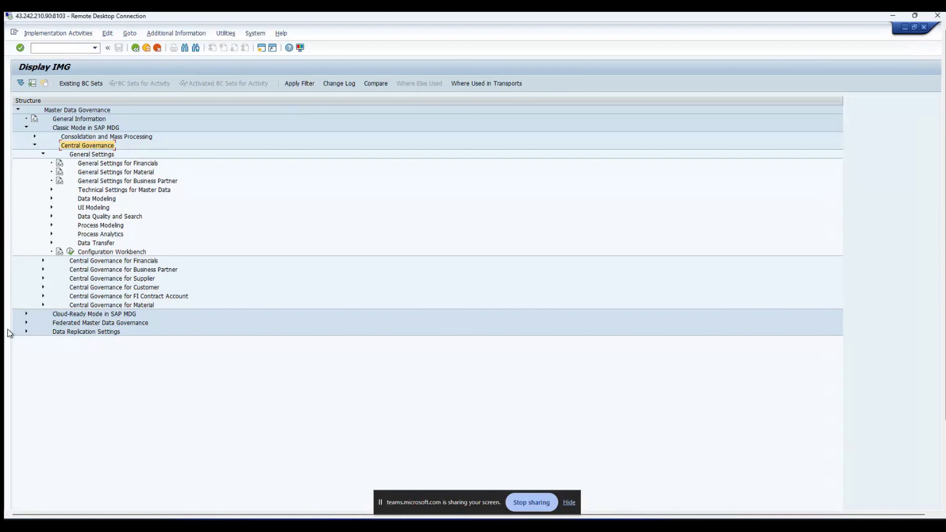
left_click(51, 199)
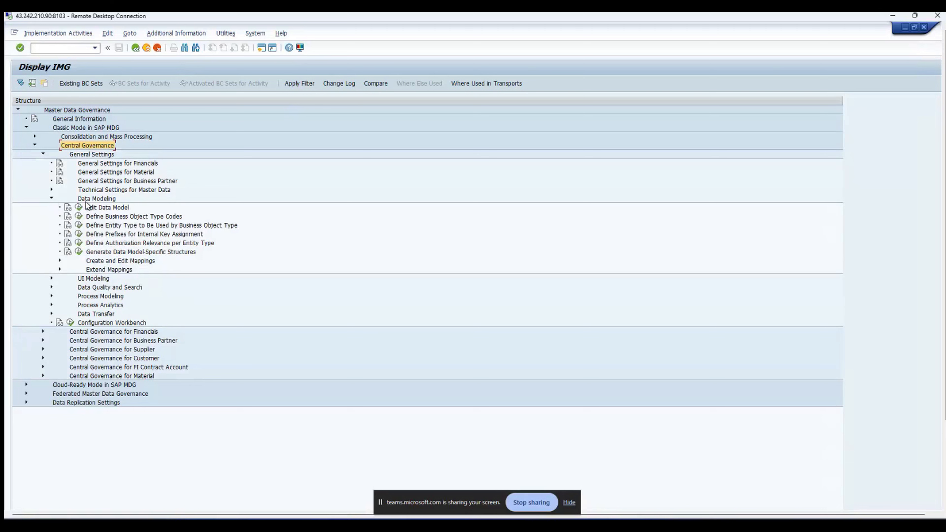
left_click(107, 202)
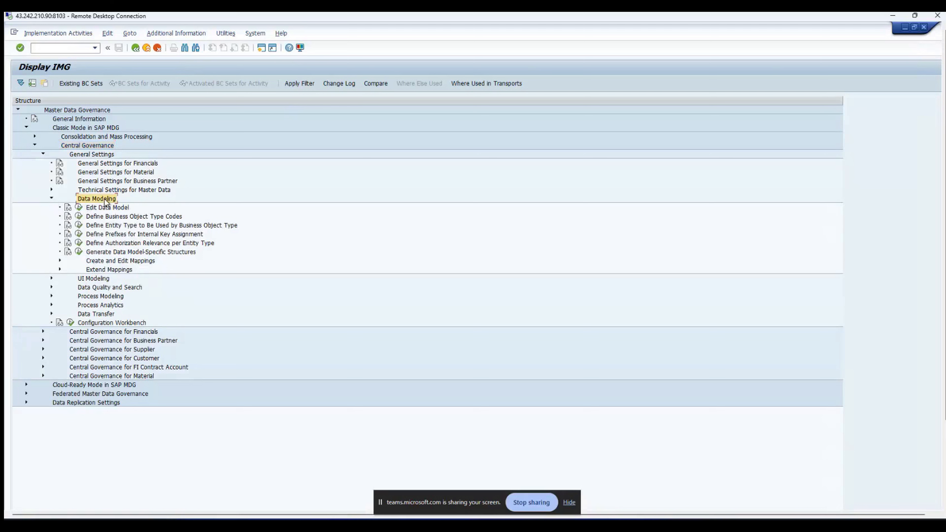
left_click(51, 278)
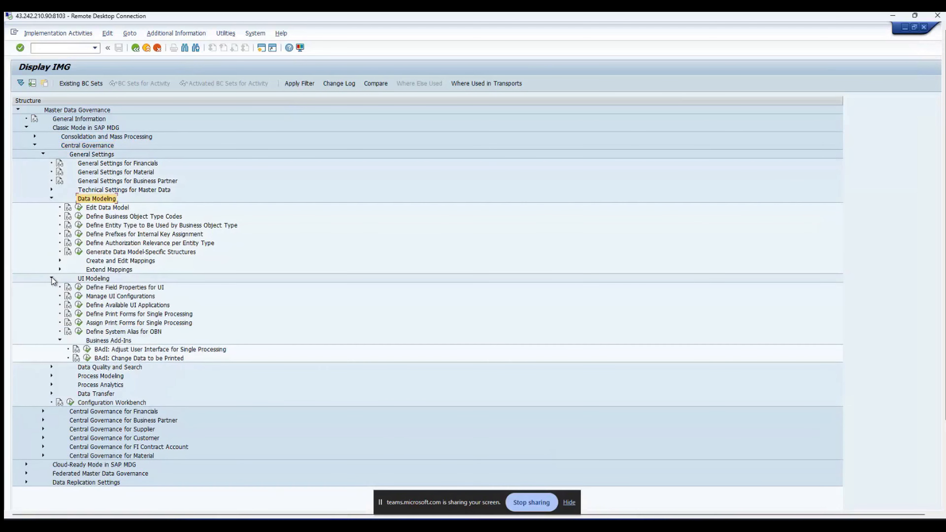
left_click(51, 279)
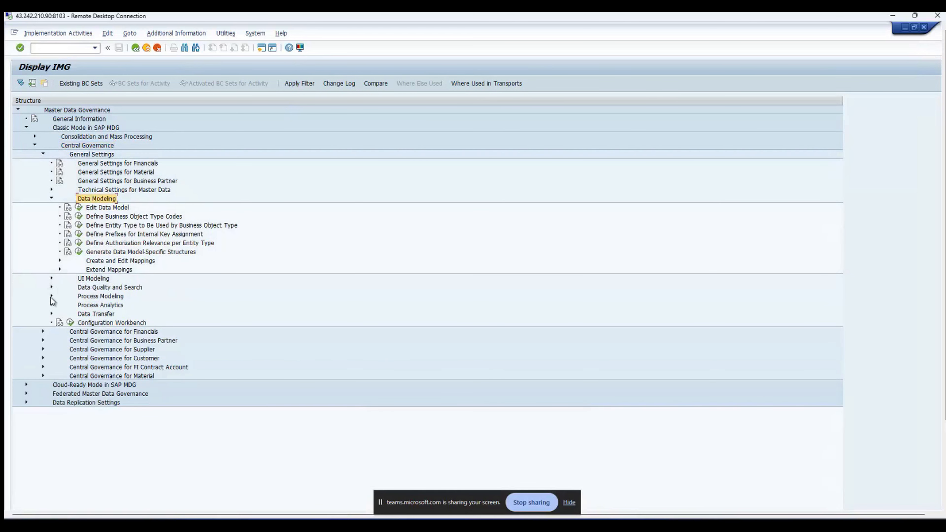
left_click(52, 297)
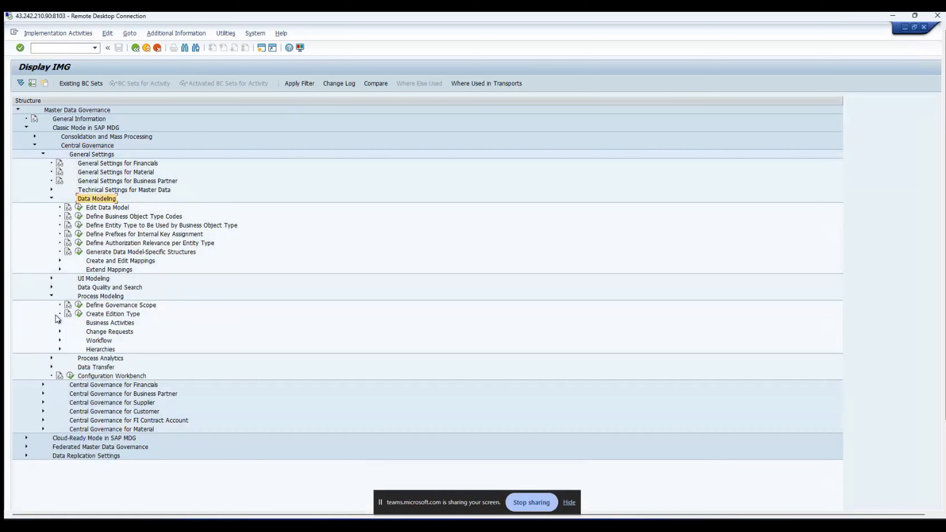
left_click(52, 367)
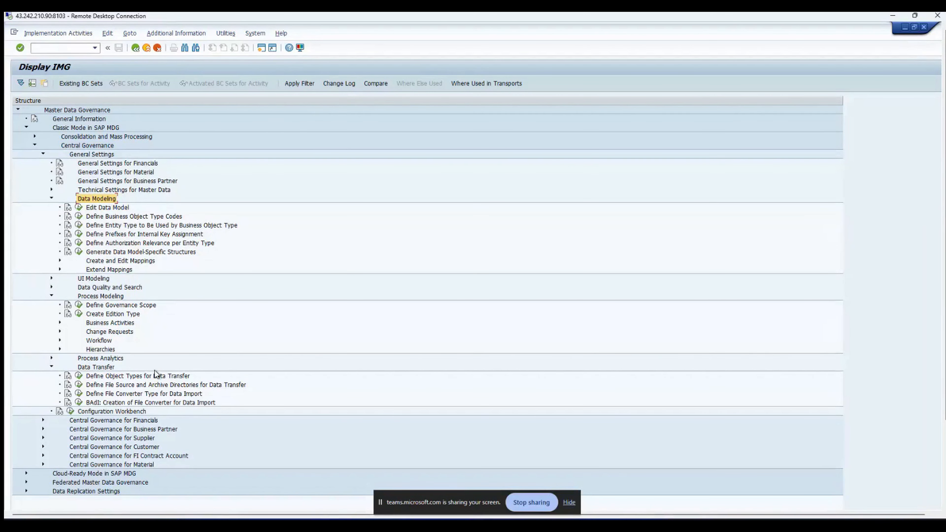
left_click(52, 367)
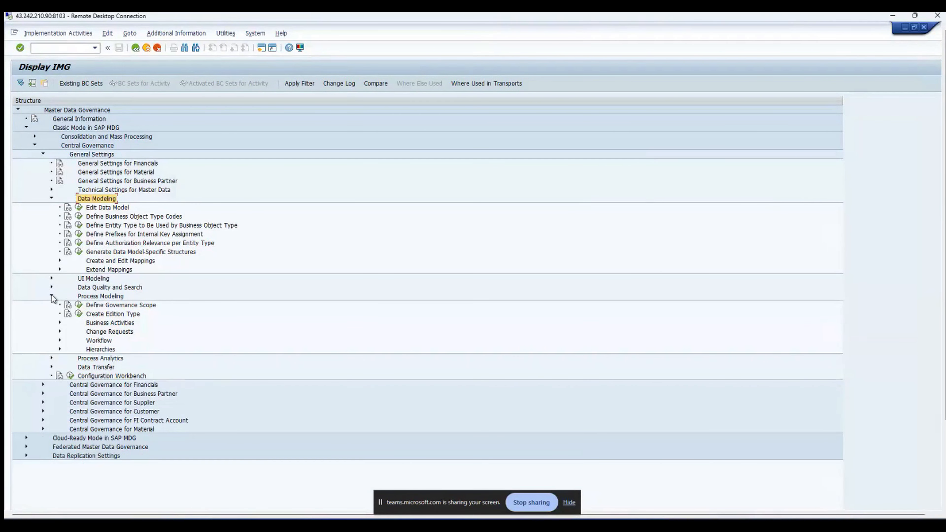
left_click(51, 296)
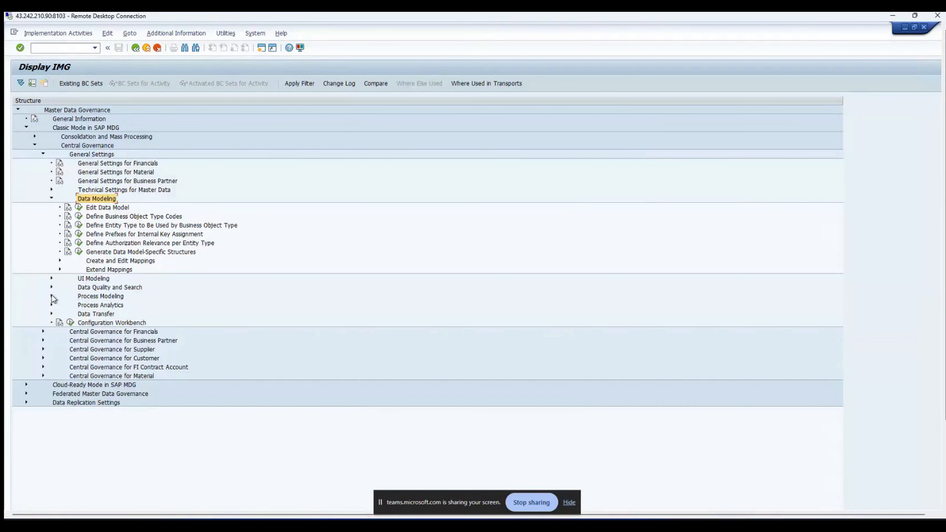
left_click(52, 198)
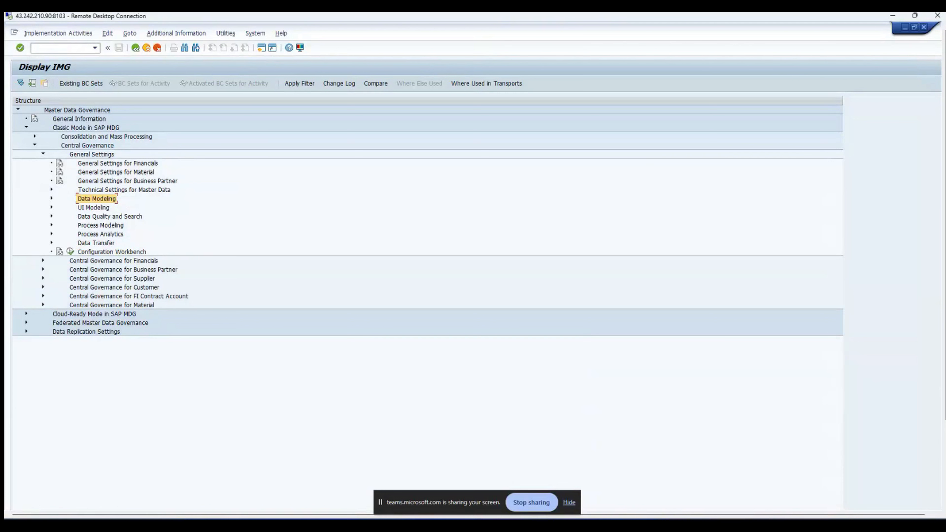
mouse_move(608, 525)
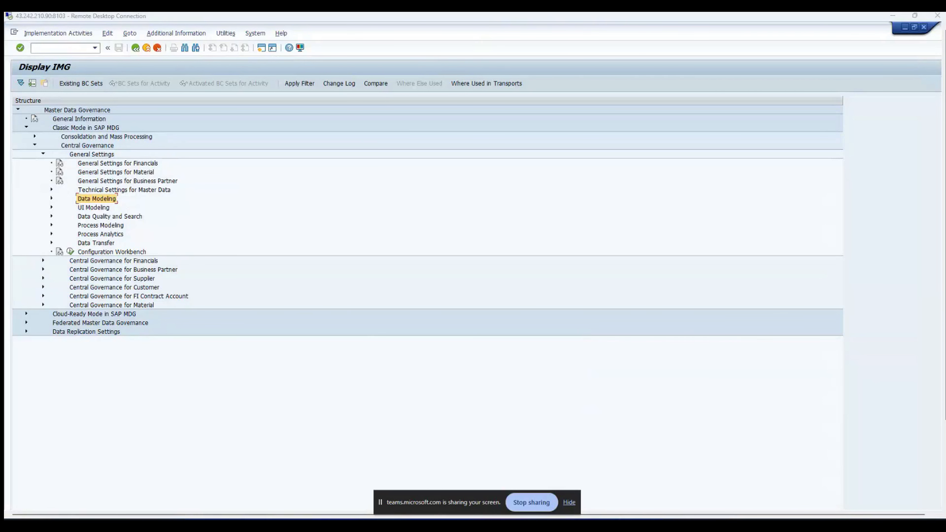
Step: Note 'Change Request: Data Containers + Activities associated with the Data Containers + Stores the last action points'
key("alt+Tab")
key("Return")
key("Return")
key("Return")
type("Change Request:")
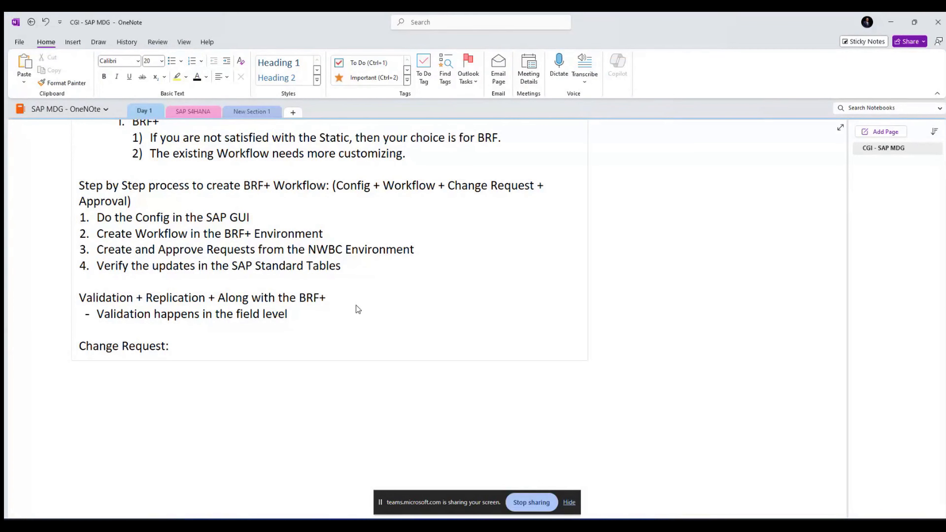
type("Data Containers")
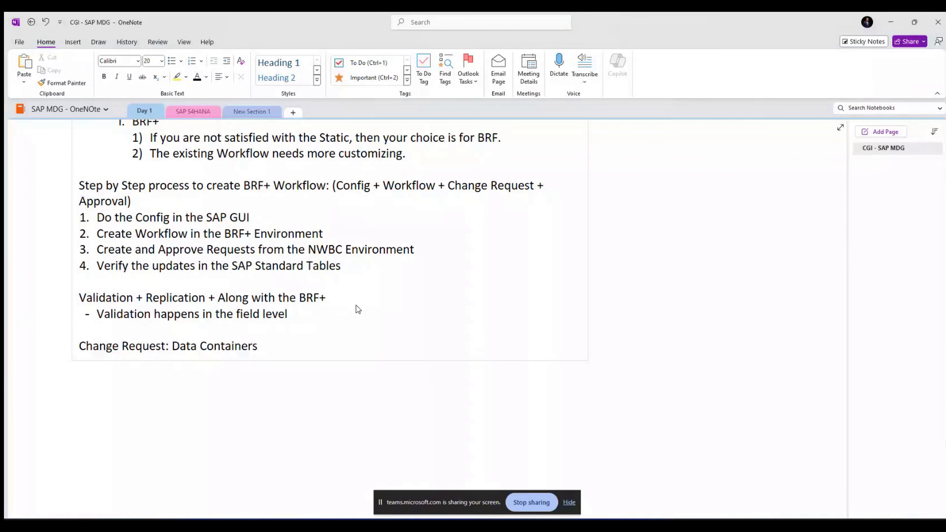
type(" + Activities associated wit")
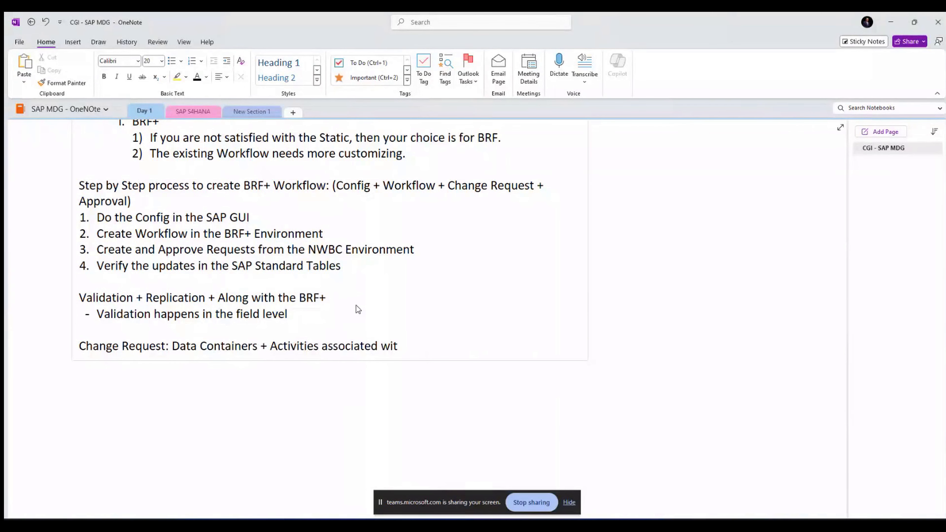
type("h the D")
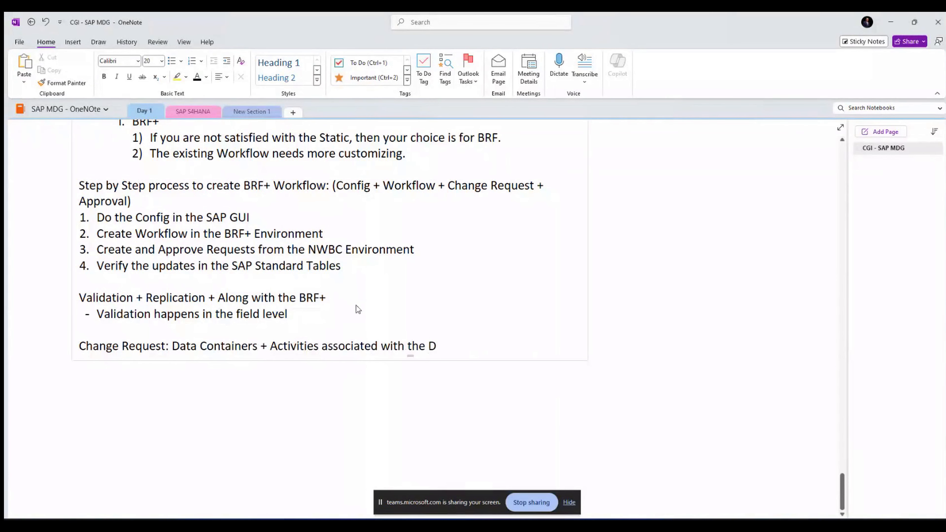
type("ata")
type("Co")
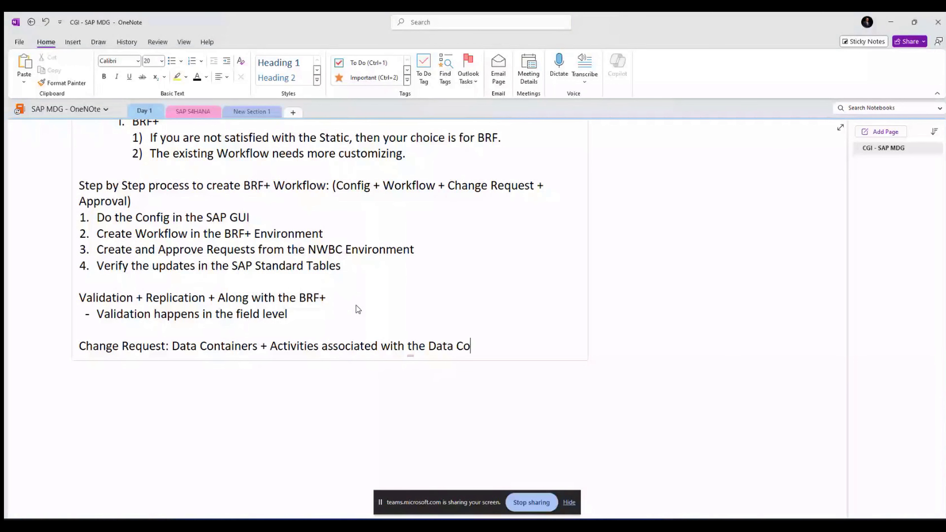
type("ntainers + Stores the last ac")
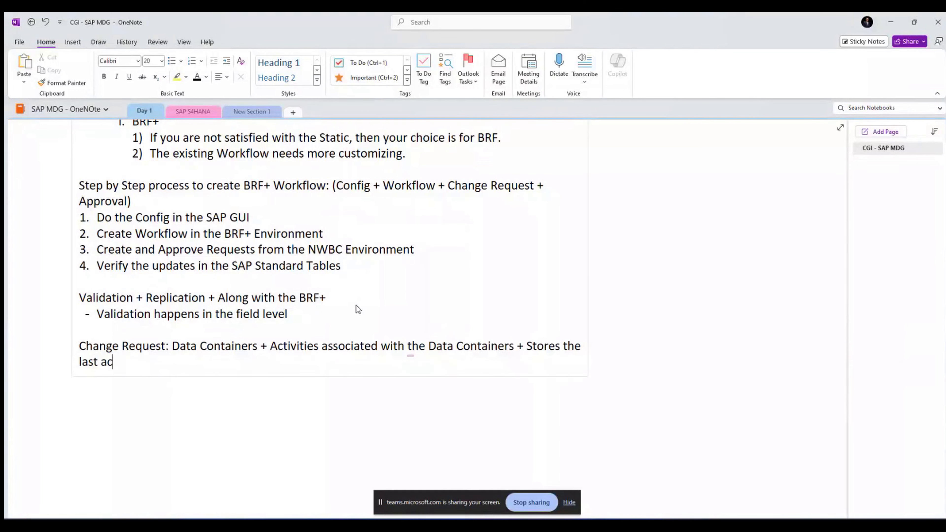
type("tion points")
key("alt+Tab")
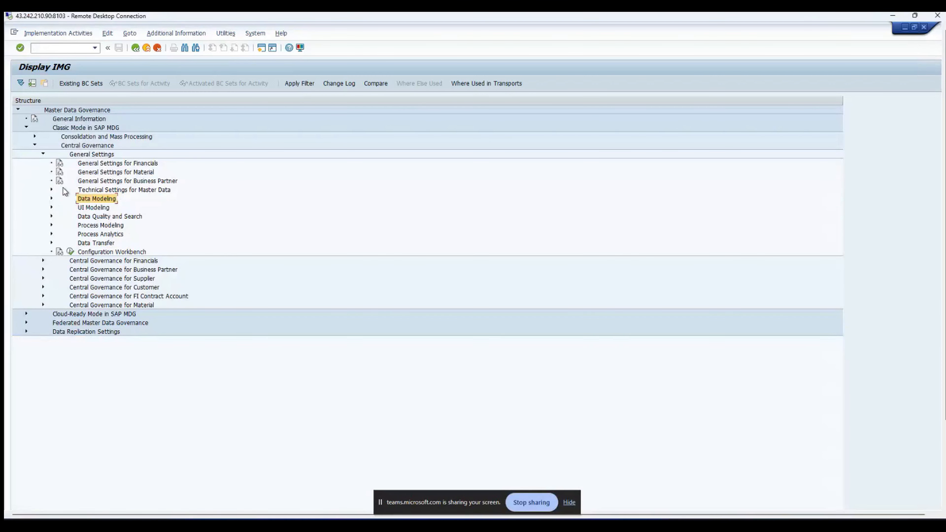
Step: Expand General Settings > Process Modeling > Change Requests and execute Create Change Request Type
left_click(79, 155)
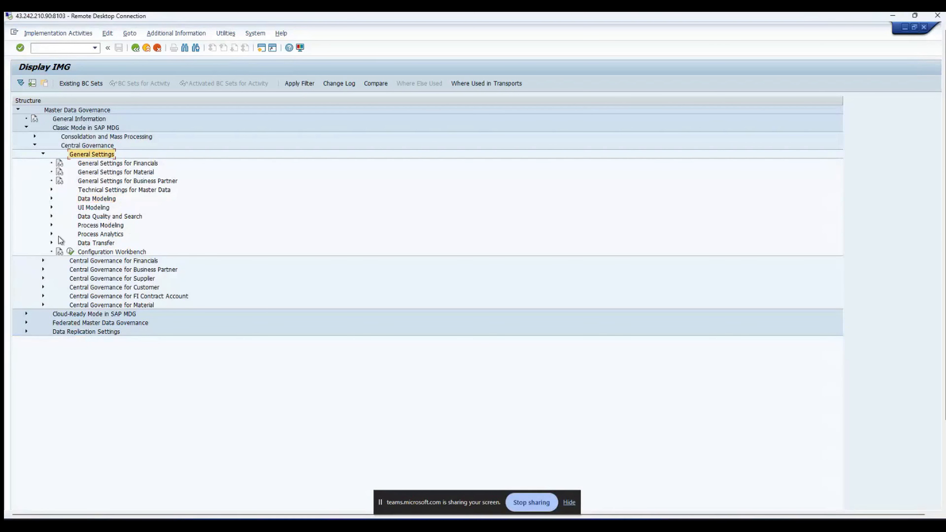
left_click(51, 225)
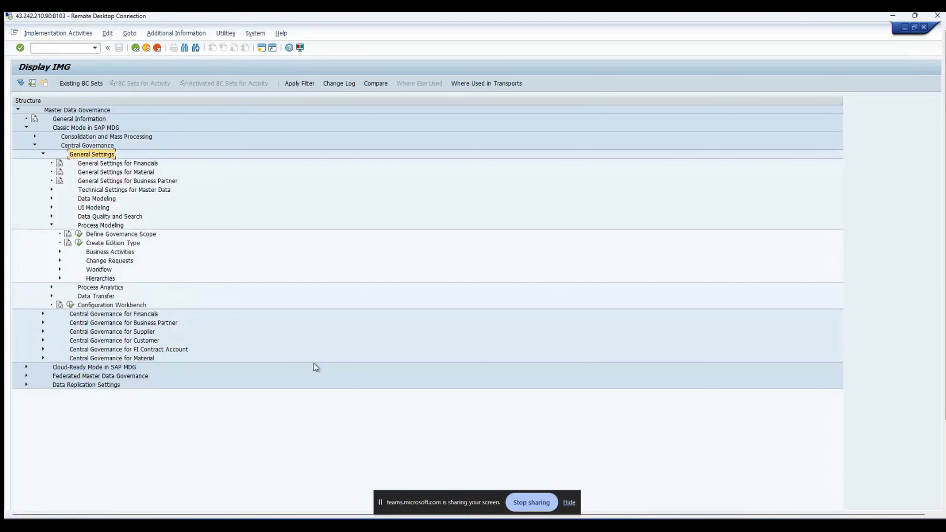
left_click(60, 261)
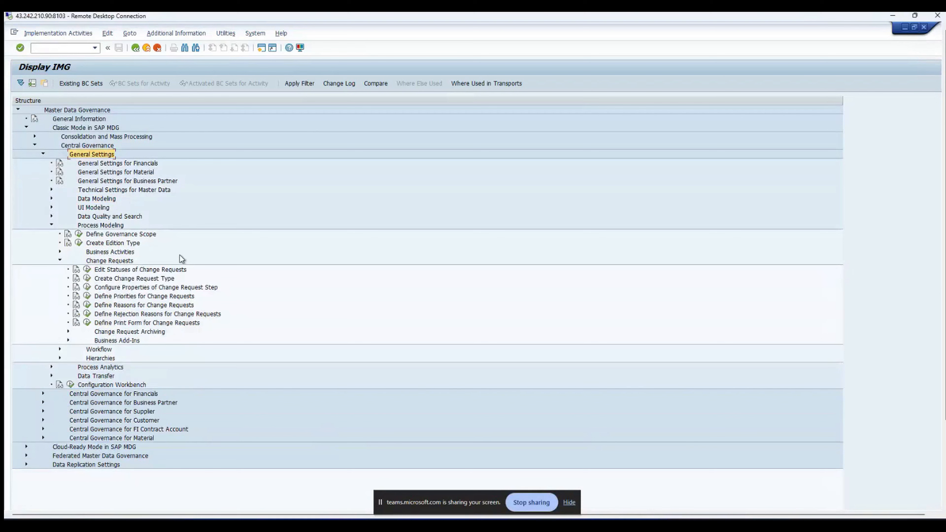
left_click(87, 279)
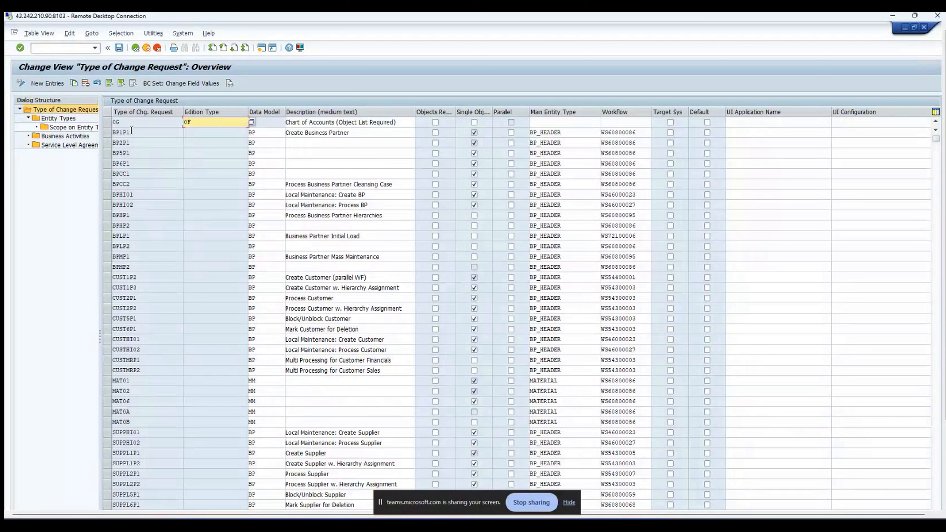
left_click(107, 132)
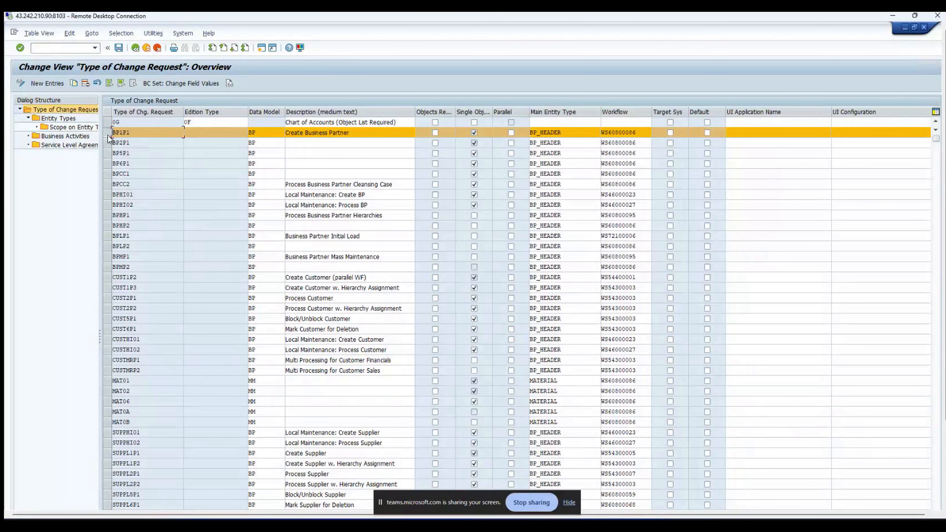
left_click(53, 119)
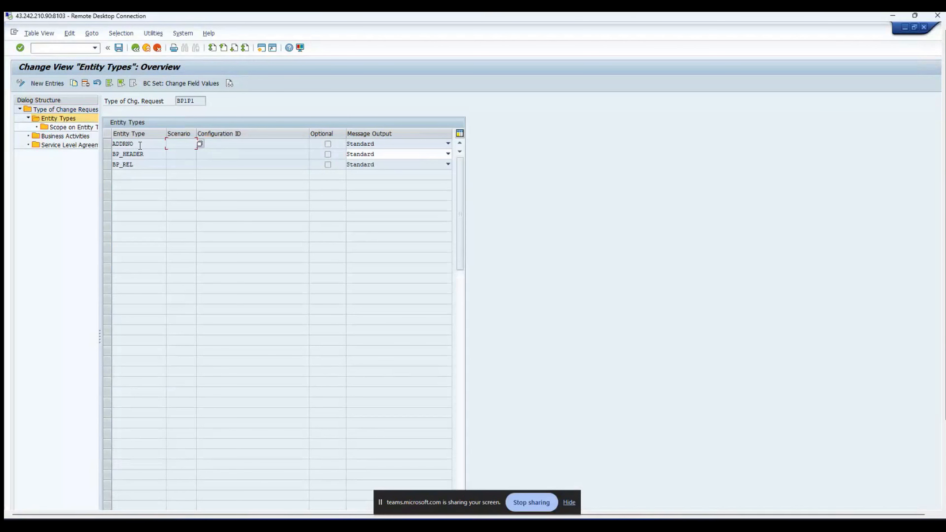
left_click(132, 144)
left_click_drag(132, 145, 109, 155)
left_click(138, 166)
left_click_drag(136, 166, 112, 166)
left_click(139, 167)
left_click(134, 48)
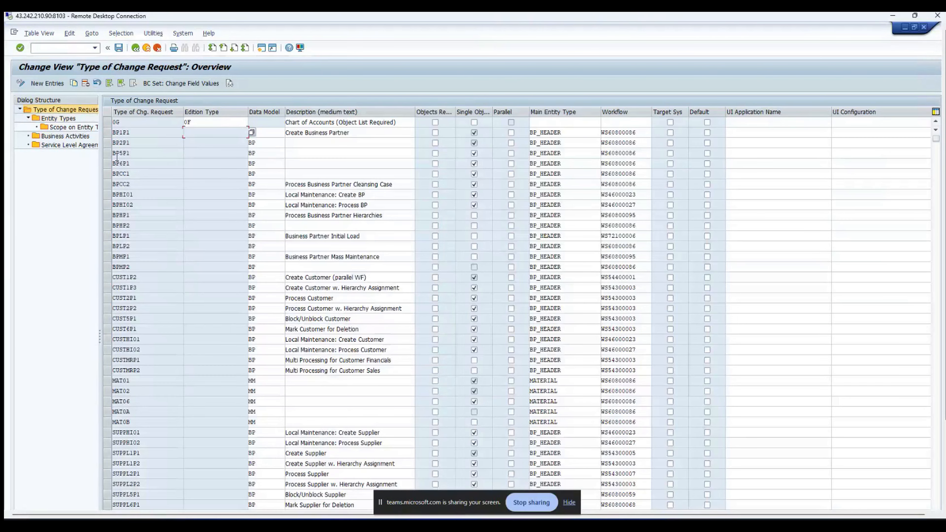
left_click(64, 137)
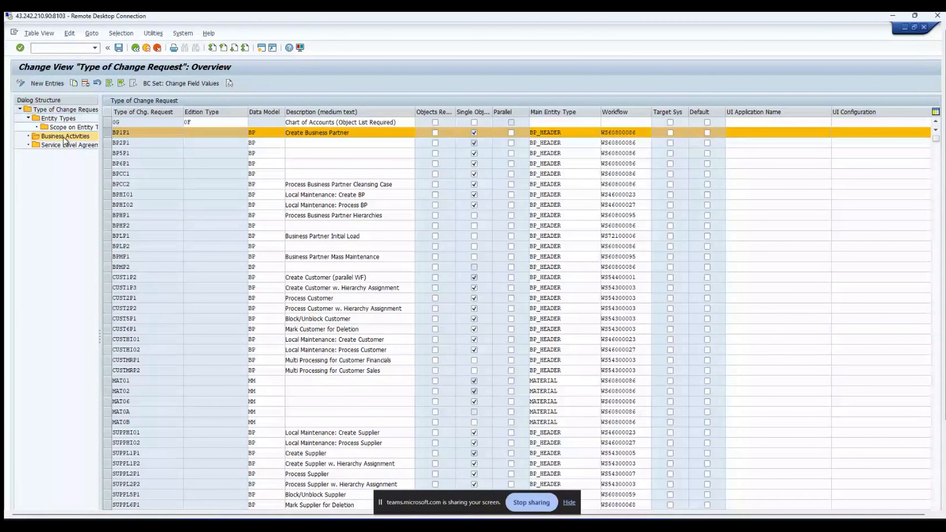
double_click(64, 137)
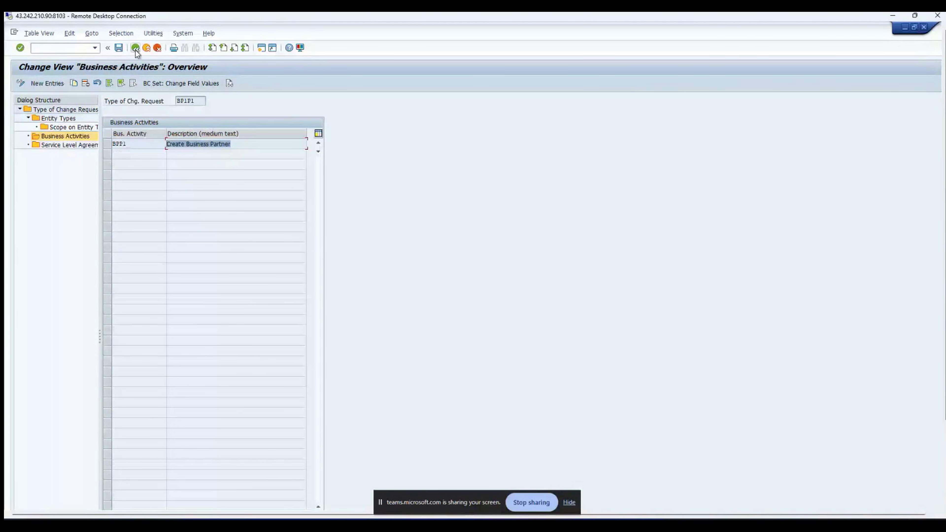
left_click(136, 48)
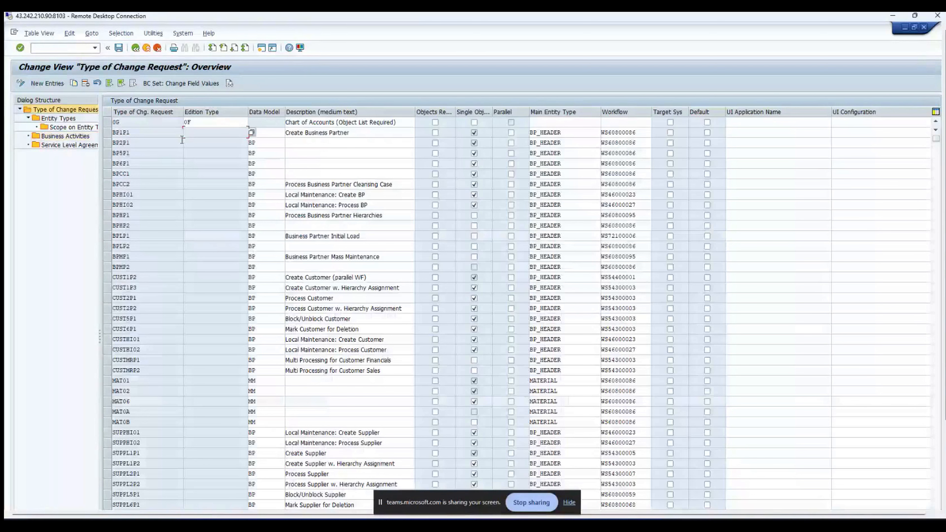
Step: Inspect the entity types of change request type CUST1P2, showing BP_HEADER
left_click(108, 133)
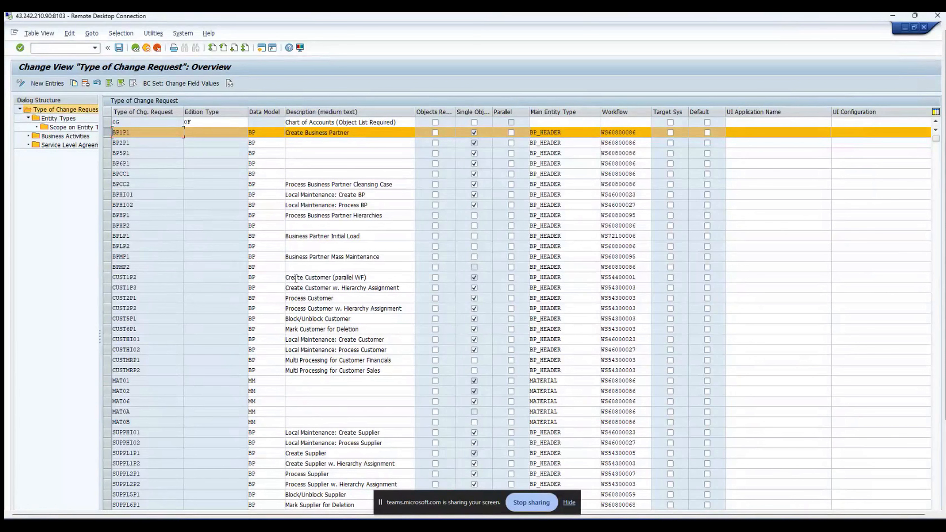
left_click(108, 277)
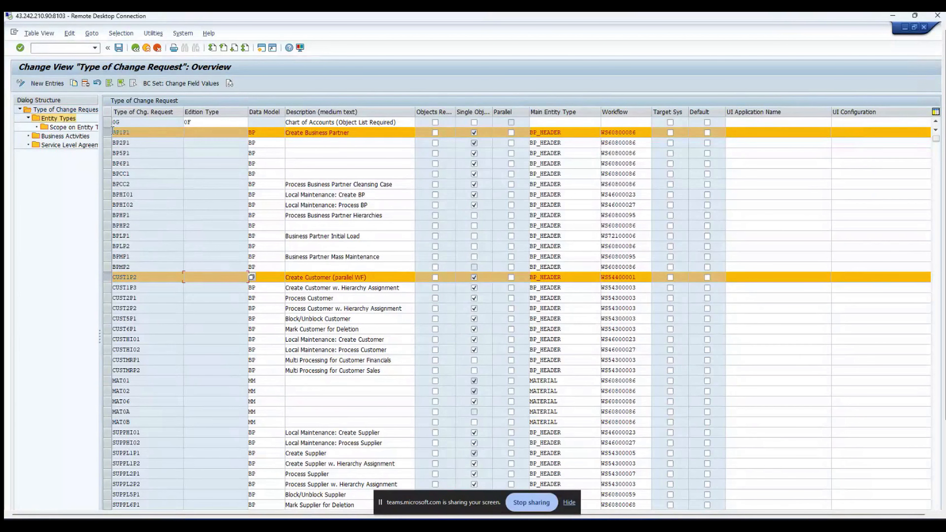
double_click(64, 119)
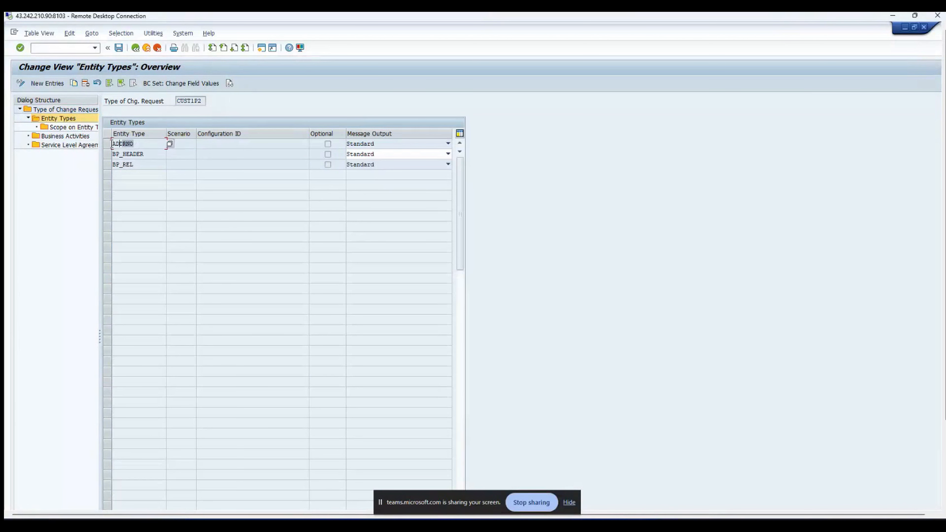
left_click(144, 155)
double_click(143, 155)
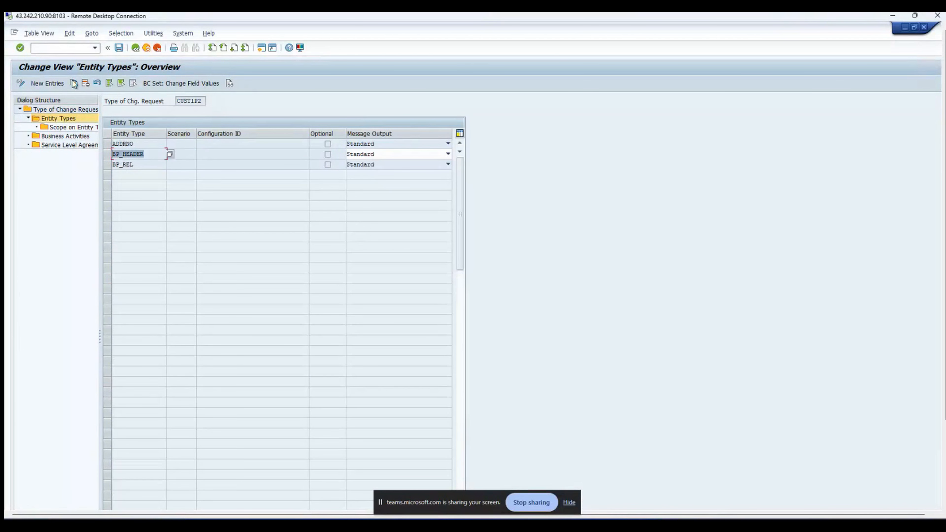
left_click(139, 51)
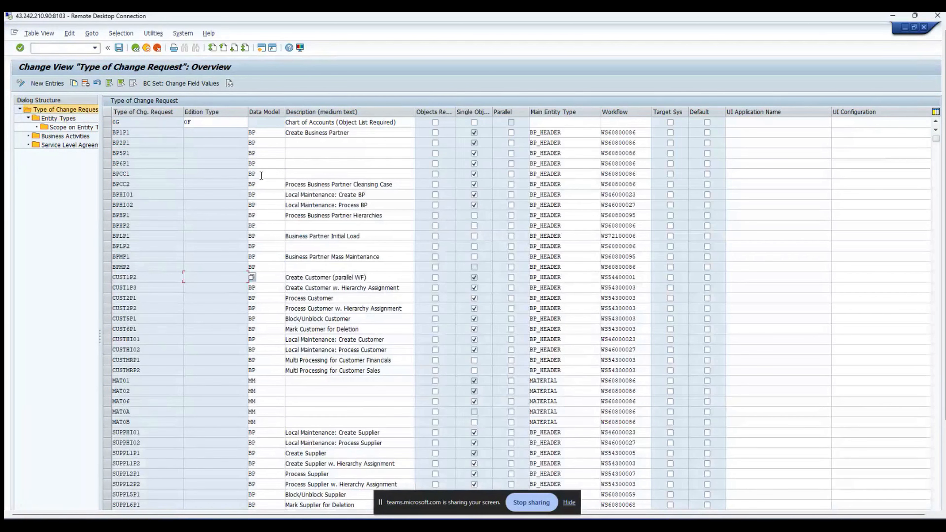
Step: Check SUPPL1P1's entity types, then display its business activities, showing SUP1 Create Supplier
scroll(140, 275, "down", 2)
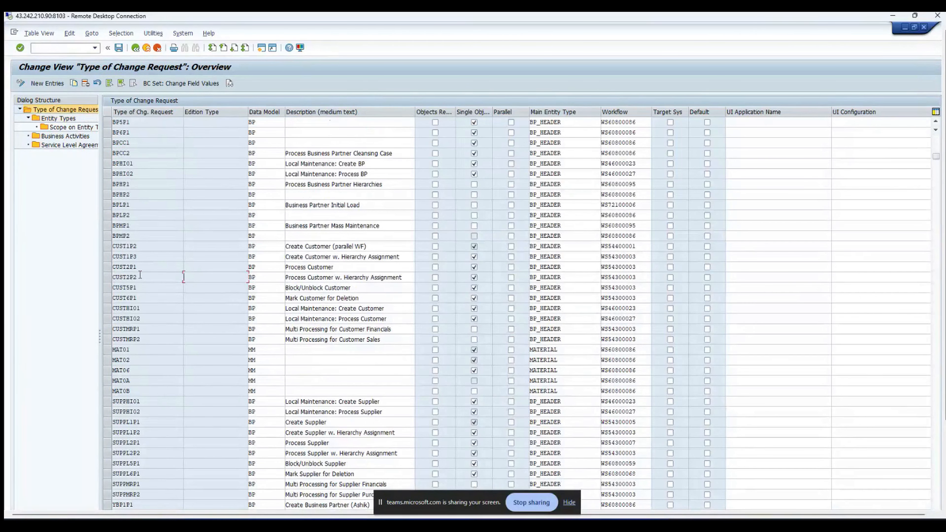
scroll(145, 271, "down", 1)
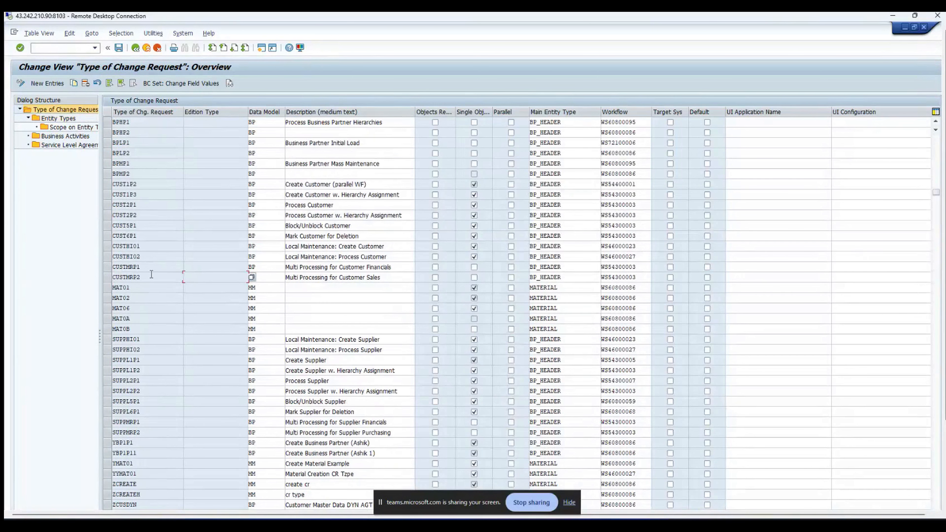
left_click(109, 360)
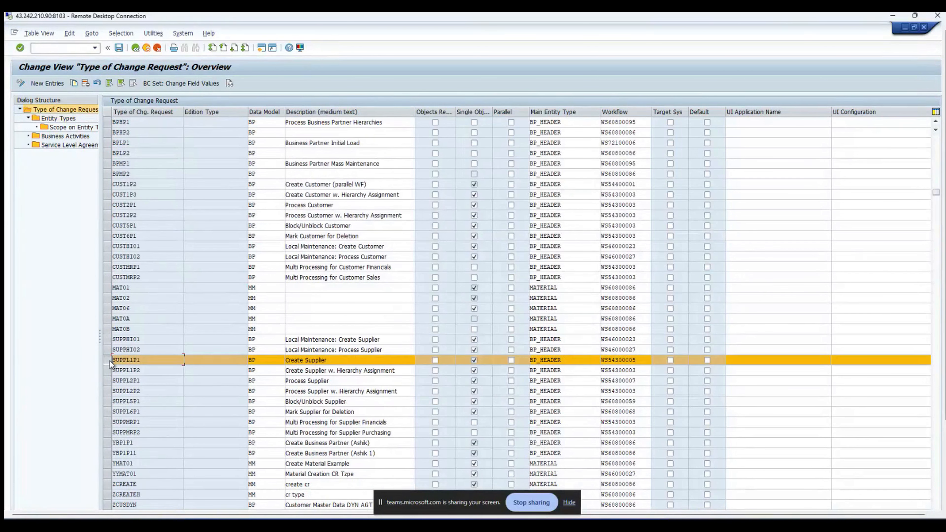
left_click(61, 111)
scroll(786, 249, "up", 3)
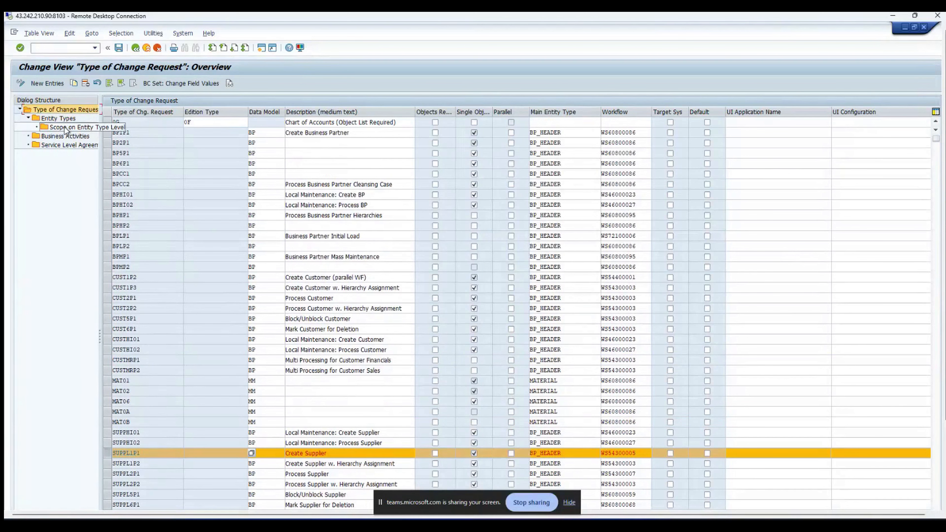
double_click(59, 119)
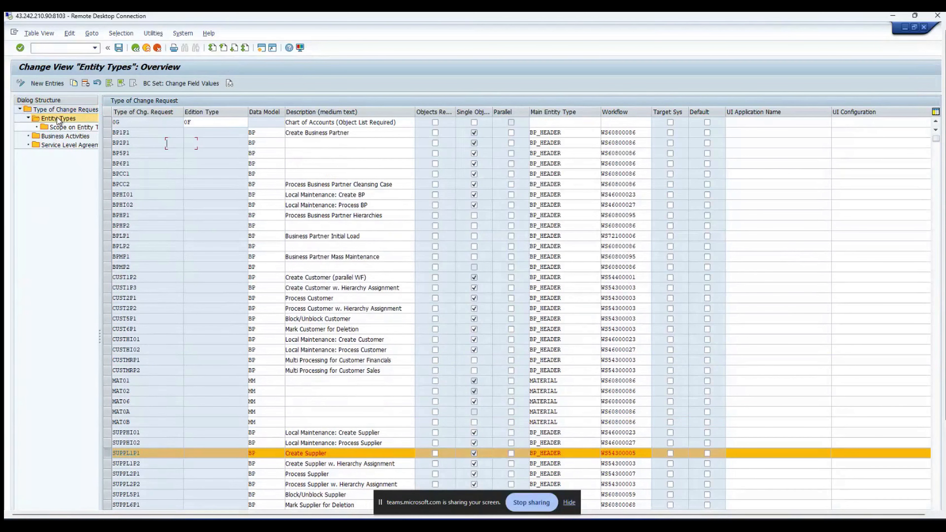
left_click(136, 48)
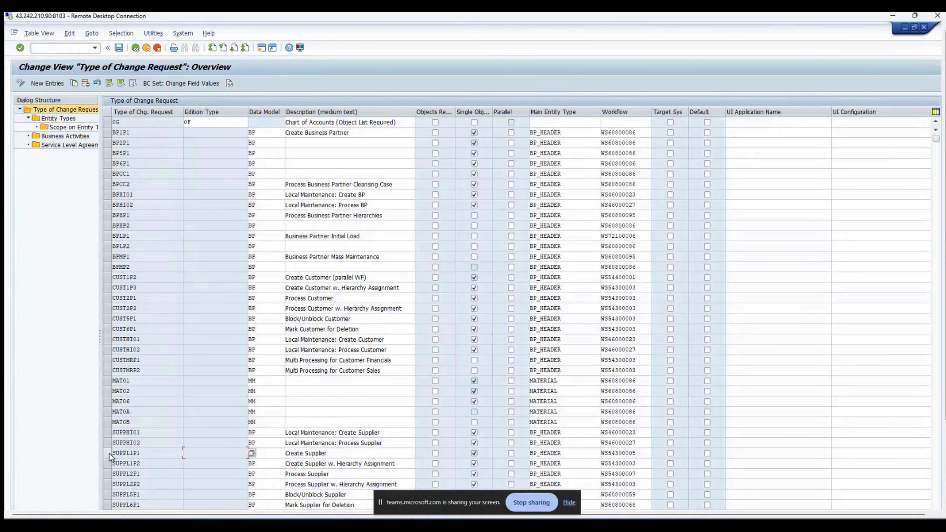
left_click(108, 453)
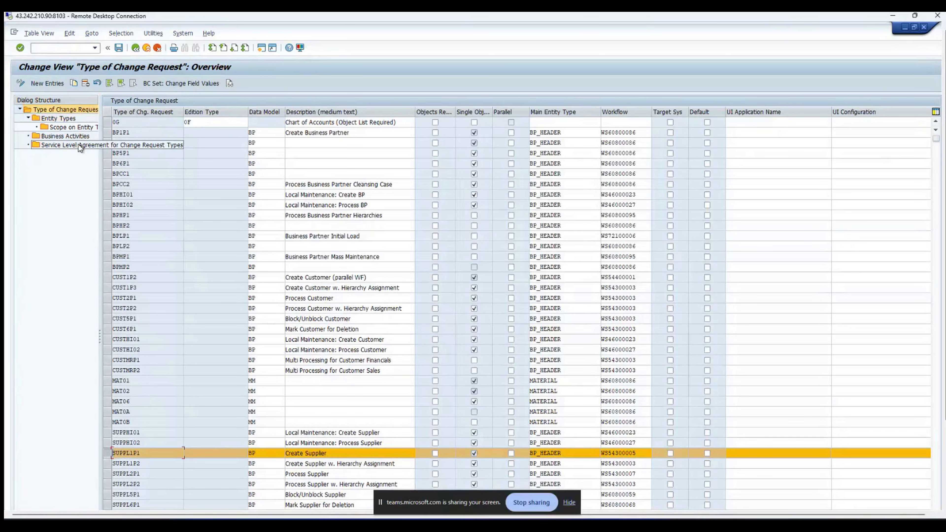
double_click(75, 136)
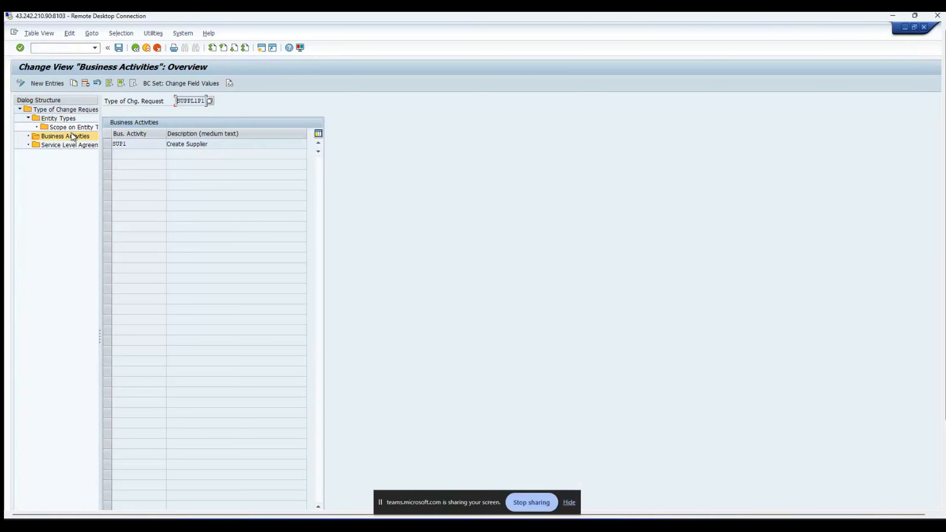
Step: Go back from SUPPL1P1's business activities to the Type of Change Request list
left_click(140, 50)
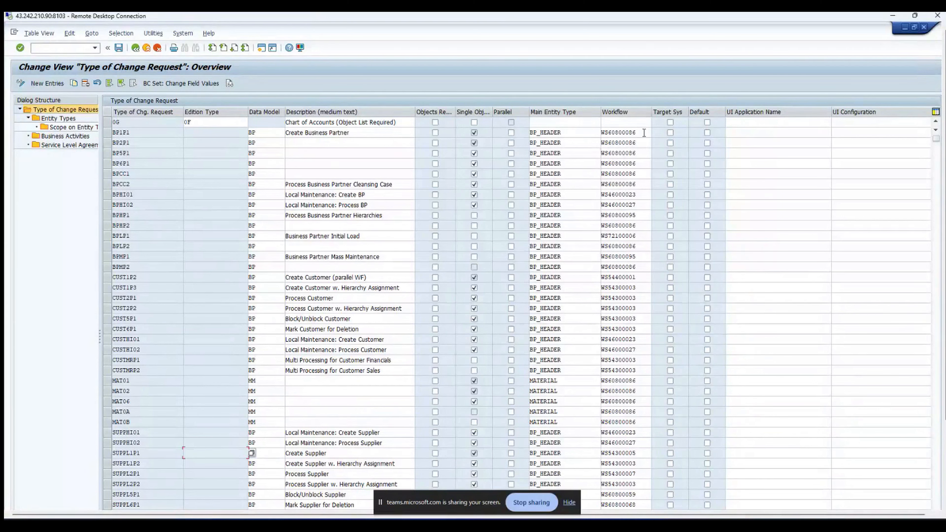
double_click(619, 132)
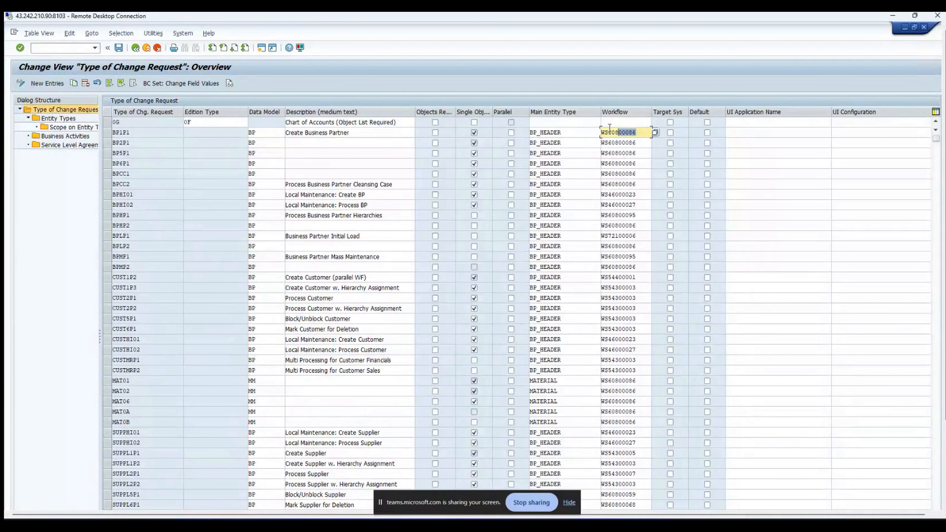
left_click(638, 133)
left_click_drag(638, 132, 615, 133)
left_click(637, 132)
key("Home")
key("Right")
key("Right")
key("Right")
key("Right")
key("Right")
key("Right")
key("Right")
key("shift+End")
left_click(640, 132)
scroll(326, 407, "down", 1)
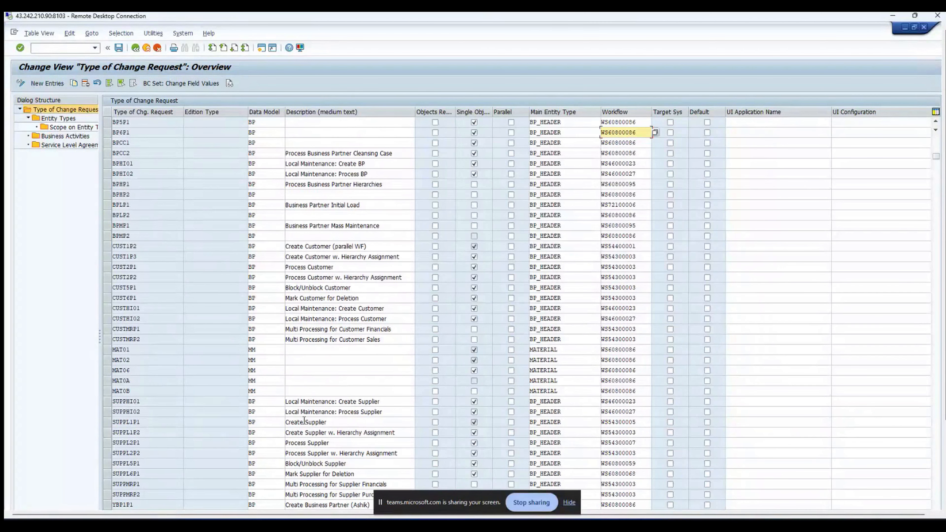
left_click(108, 422)
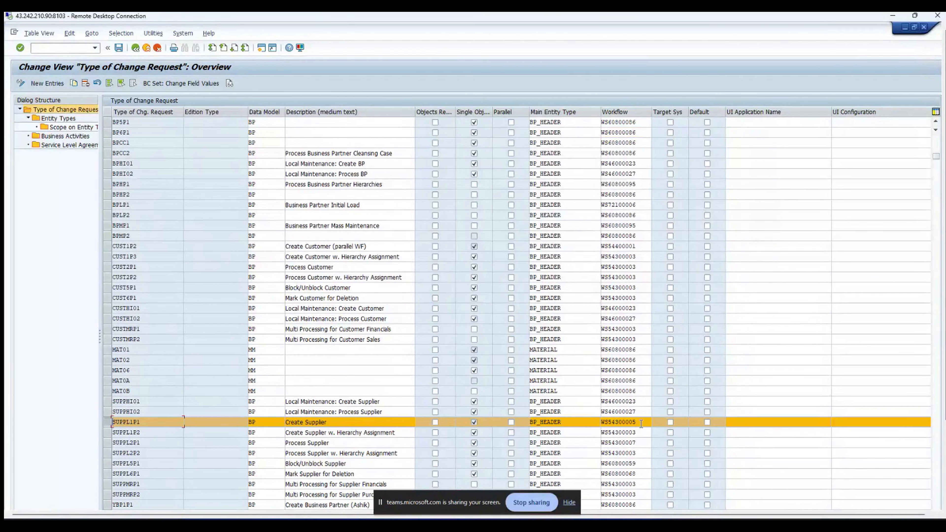
left_click(629, 422)
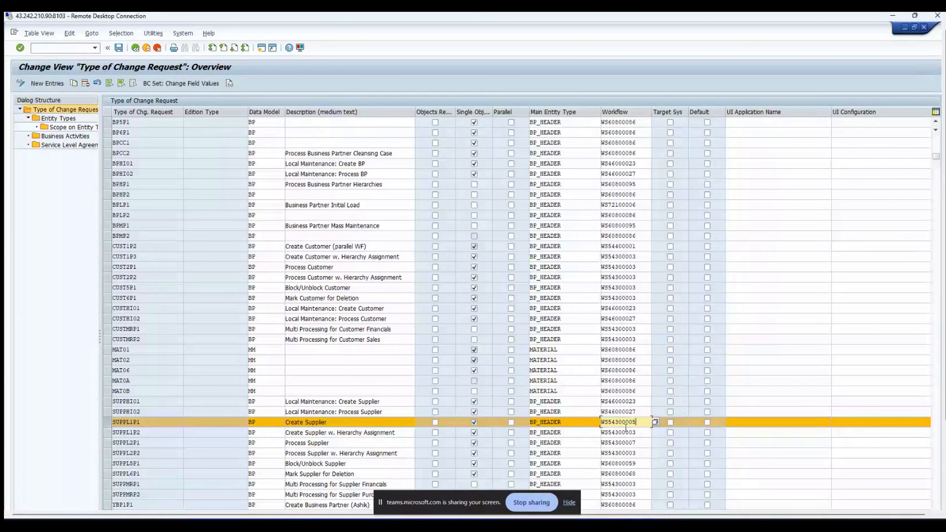
left_click_drag(628, 422, 641, 420)
left_click(640, 422)
left_click_drag(288, 423, 646, 434)
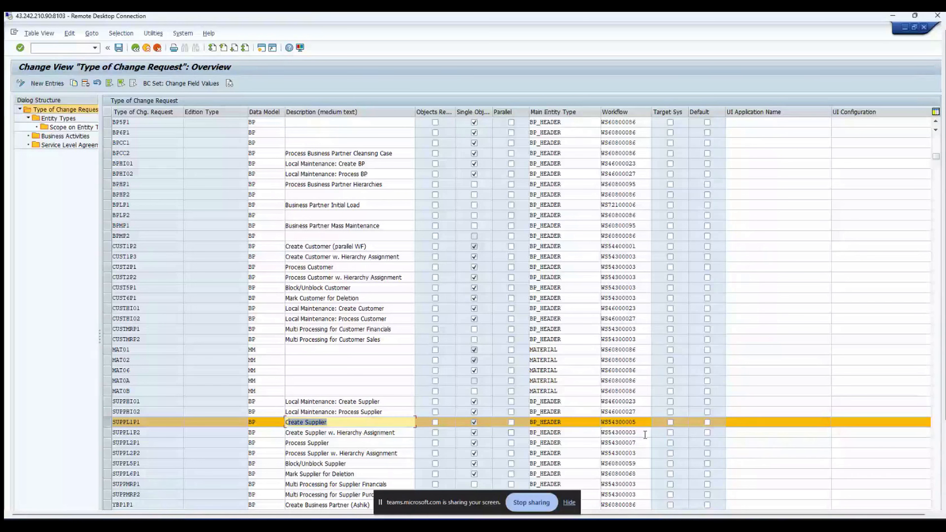
left_click(645, 422)
left_click_drag(640, 133, 612, 133)
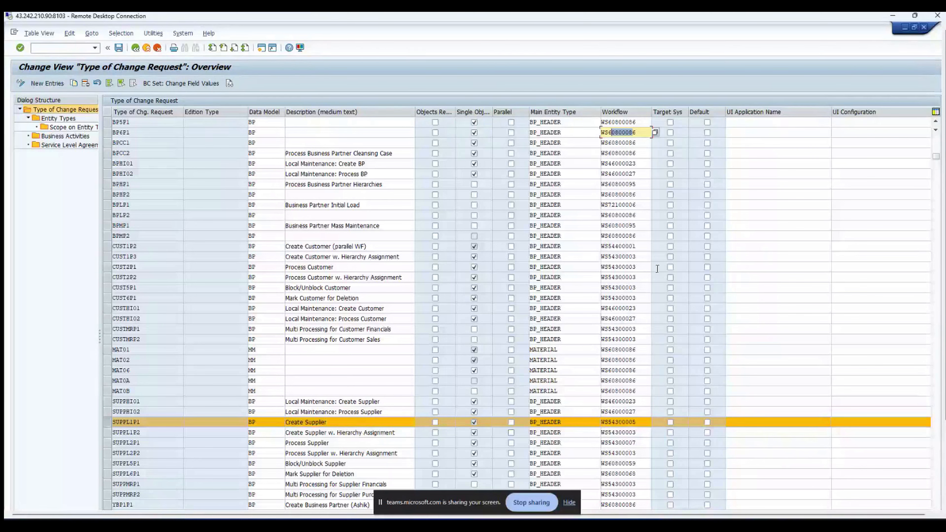
left_click(643, 422)
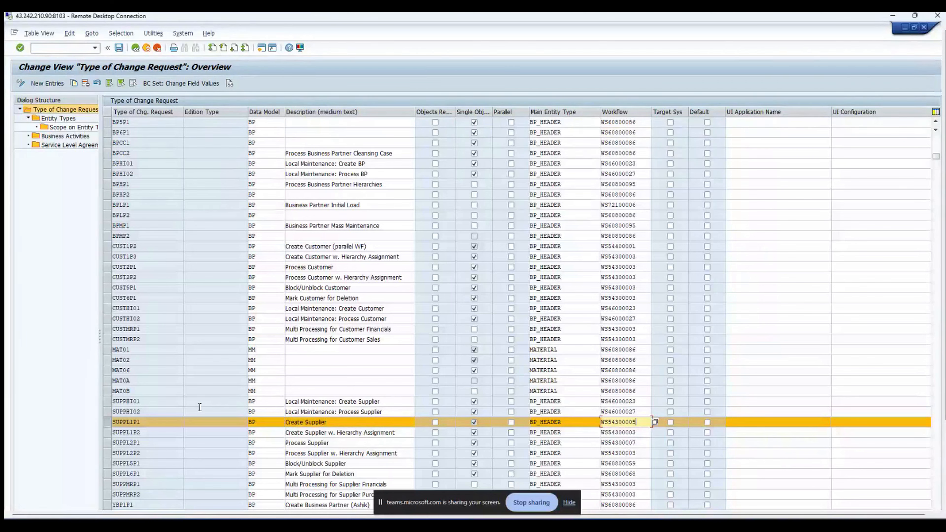
left_click(108, 422)
scroll(111, 421, "down", 2)
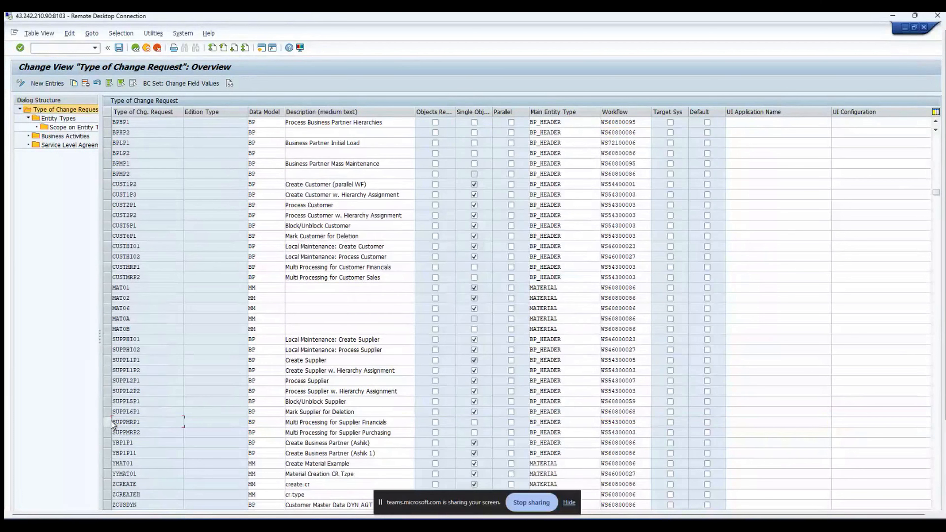
scroll(264, 392, "up", 2)
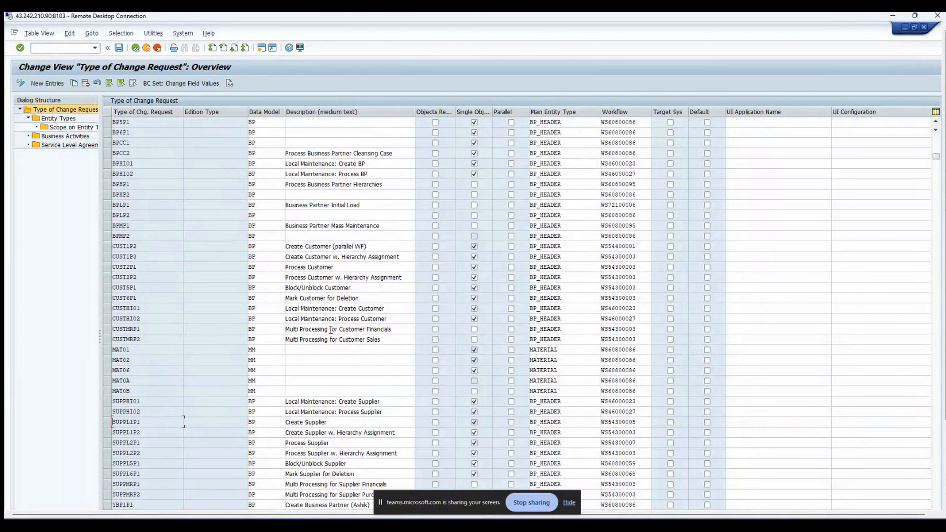
scroll(331, 330, "up", 1)
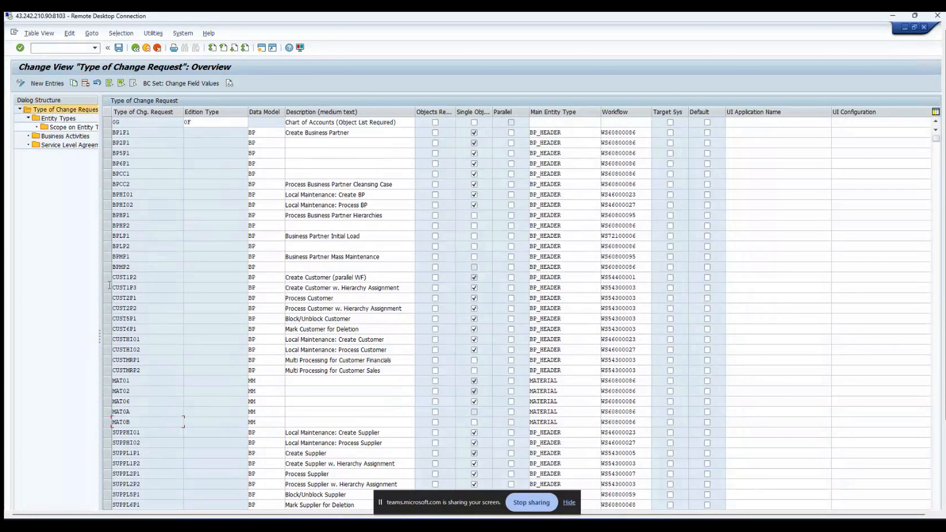
left_click(106, 278)
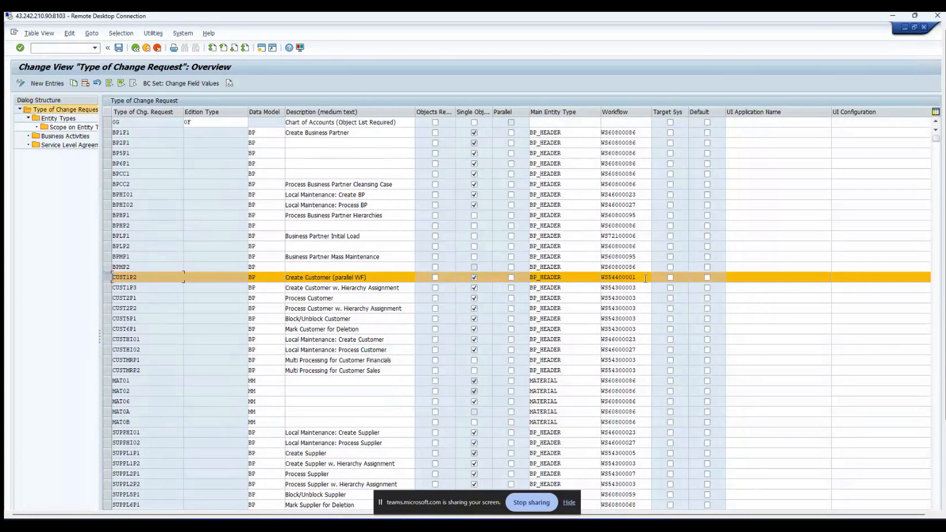
Step: Check CUST1P2's UI application name, then select BP1P1 Create Business Partner as the template
left_click(767, 280)
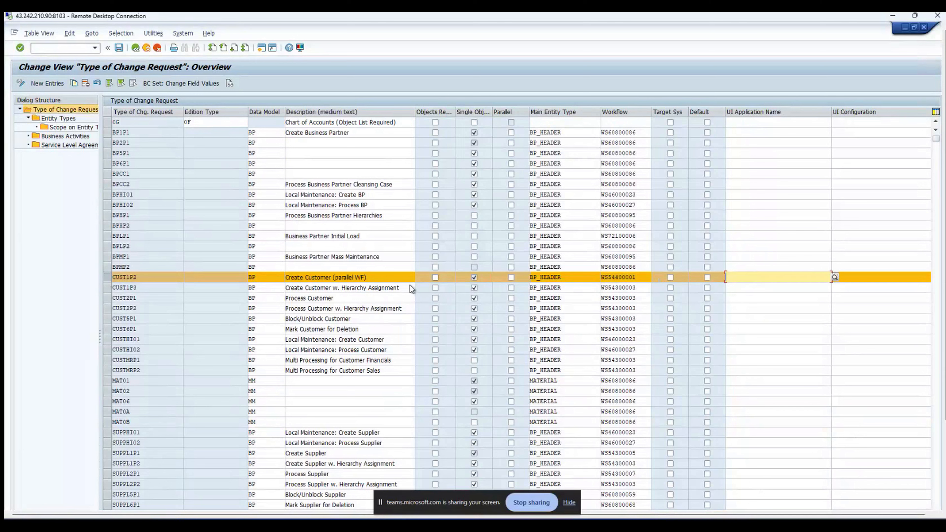
left_click(106, 280)
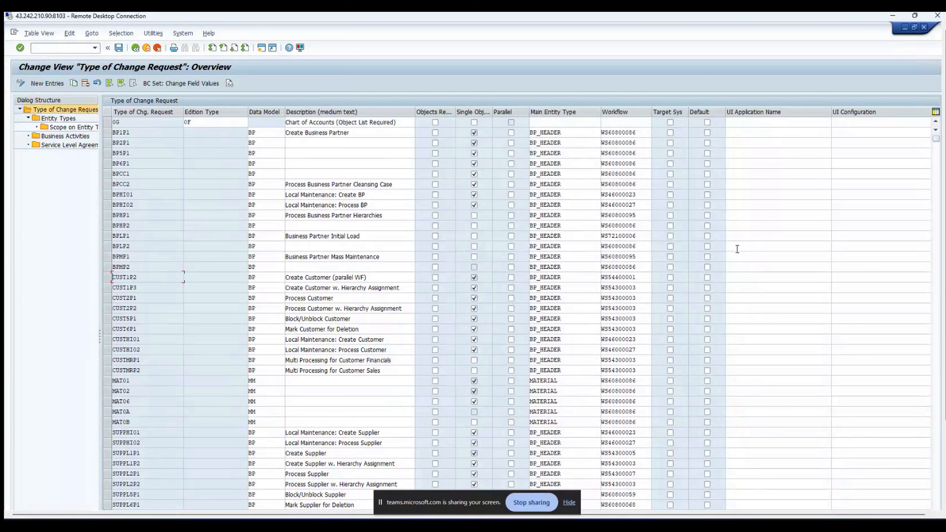
left_click(108, 133)
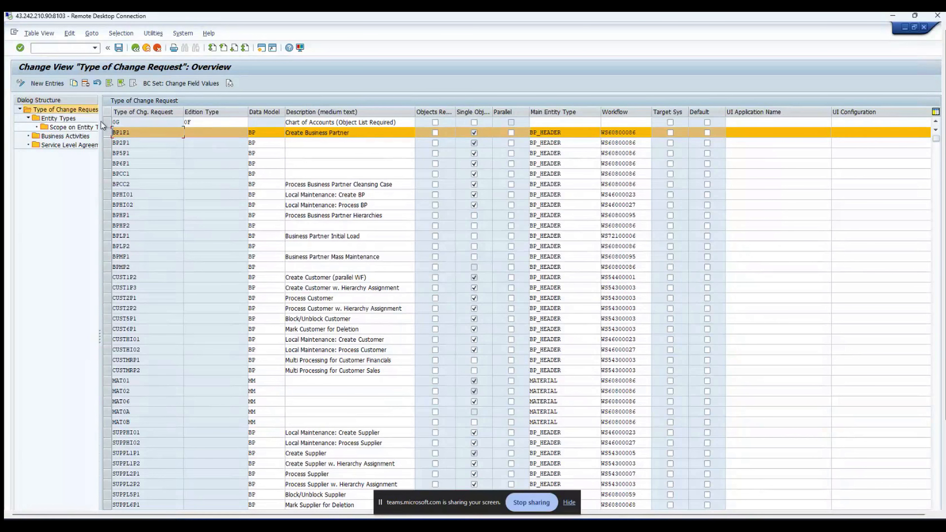
Step: Copy BP1P1 as new type YBP1P1CG with description 'Create Business Partner (CGI)'
left_click(74, 84)
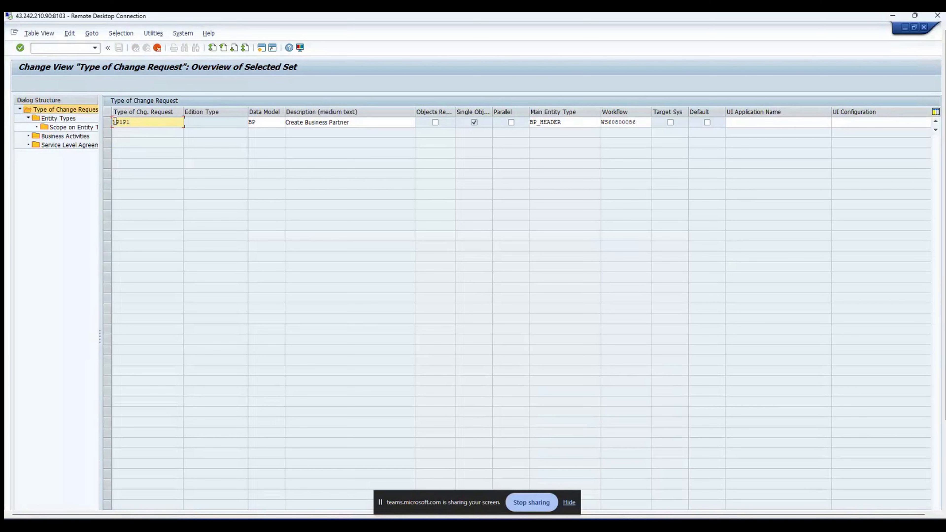
type("P1P")
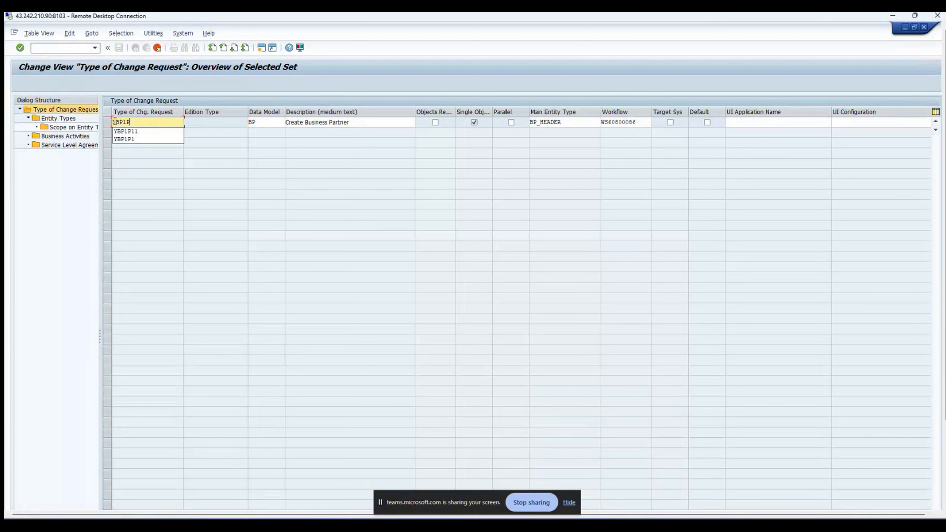
type("1C")
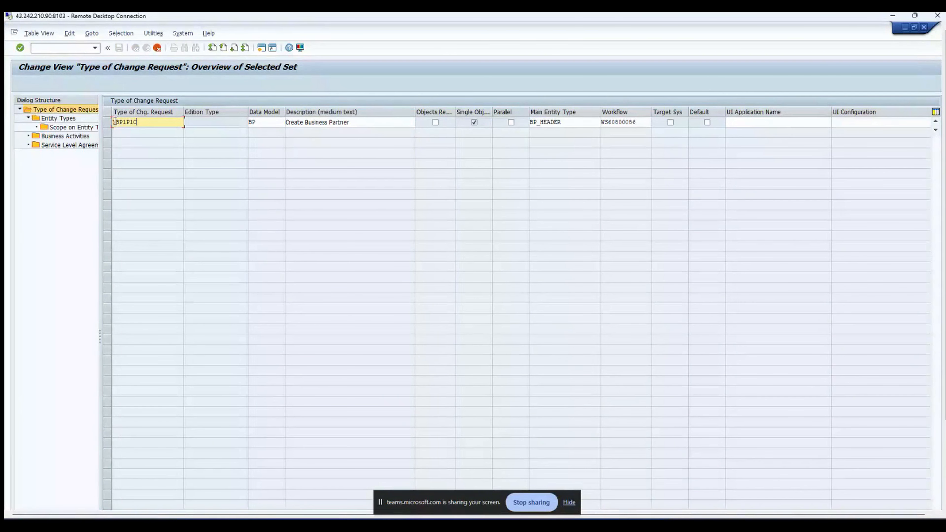
type("G")
left_click(381, 123)
type("(CG")
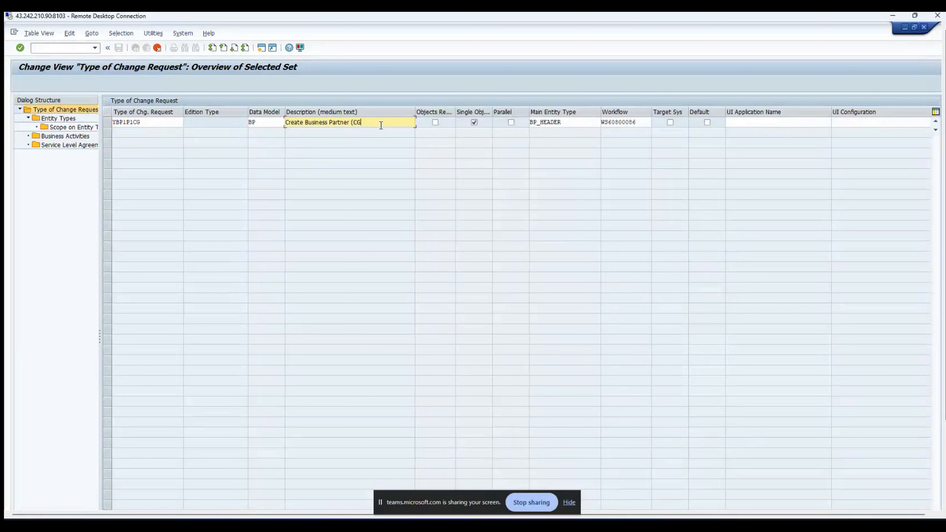
type("I)")
key("F6")
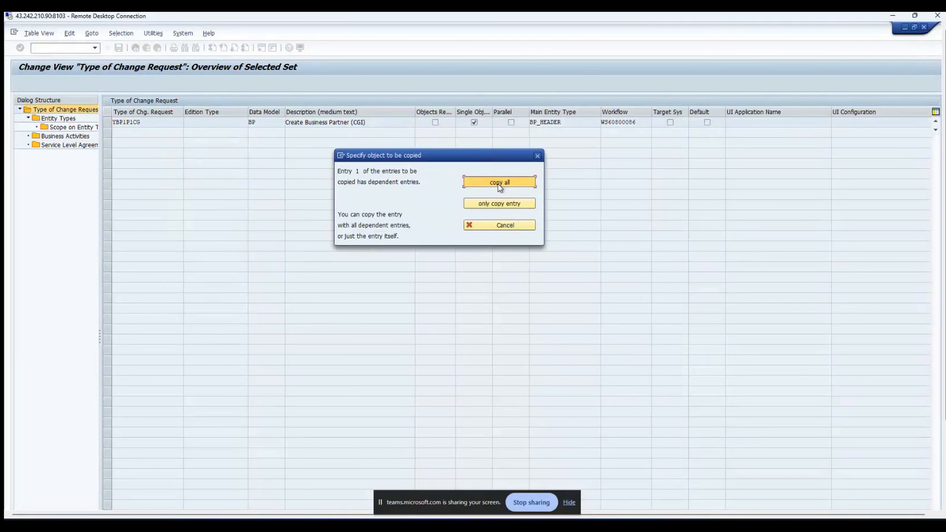
Step: Copy YBP1P1CG with all dependent entries and acknowledge the four copied entries
left_click(498, 184)
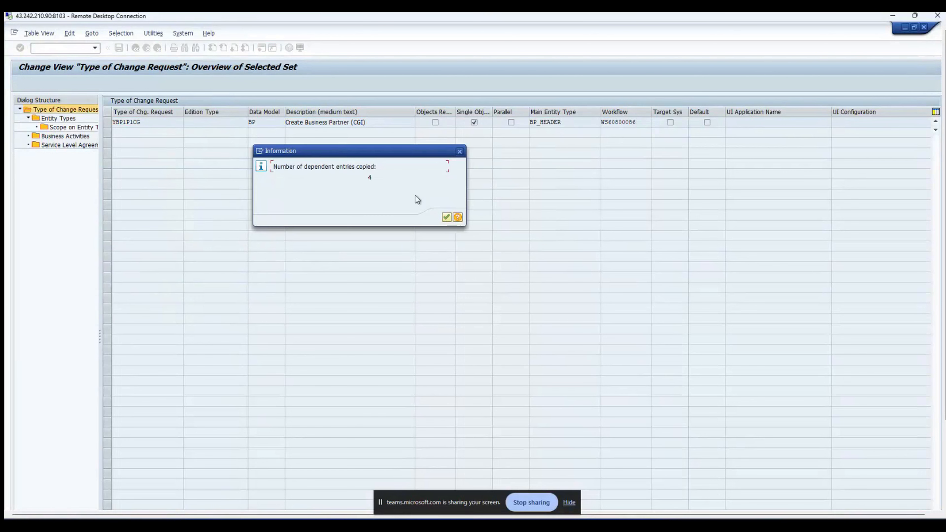
left_click(447, 219)
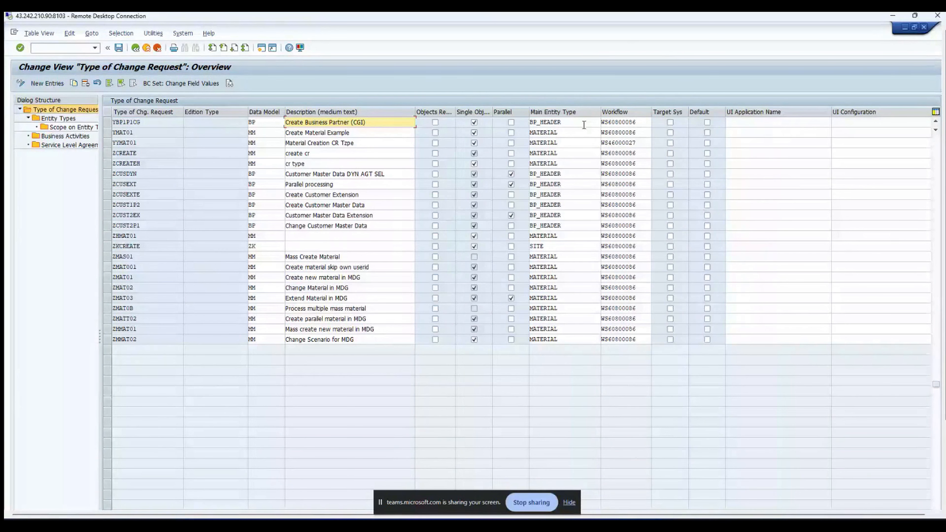
left_click_drag(637, 122, 591, 123)
left_click(108, 123)
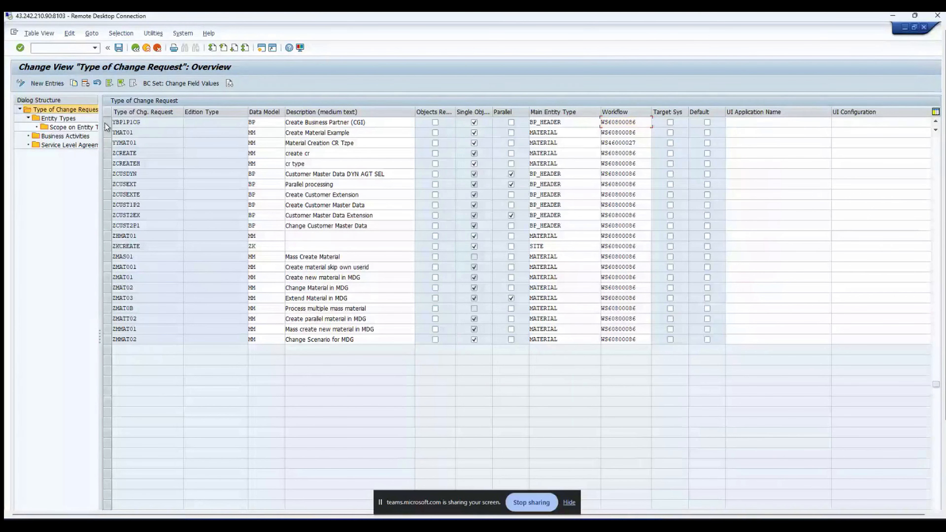
left_click(68, 120)
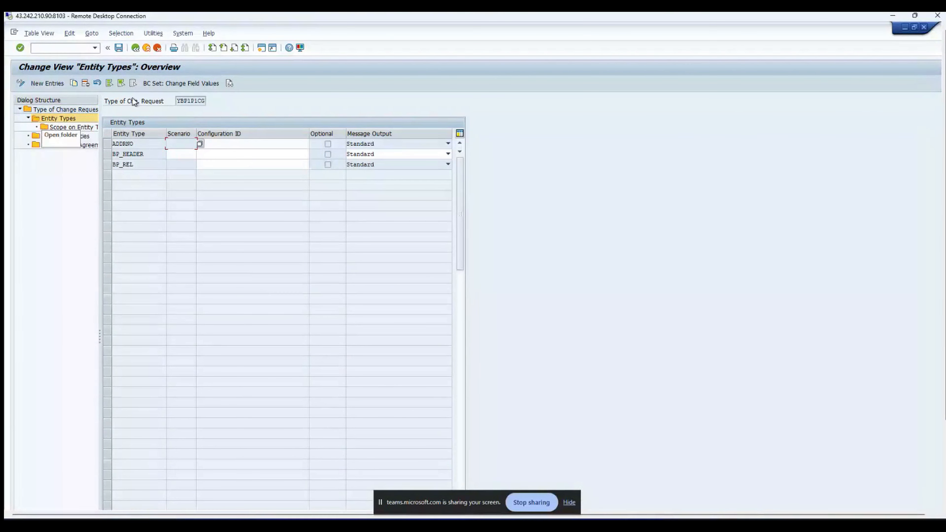
left_click(136, 49)
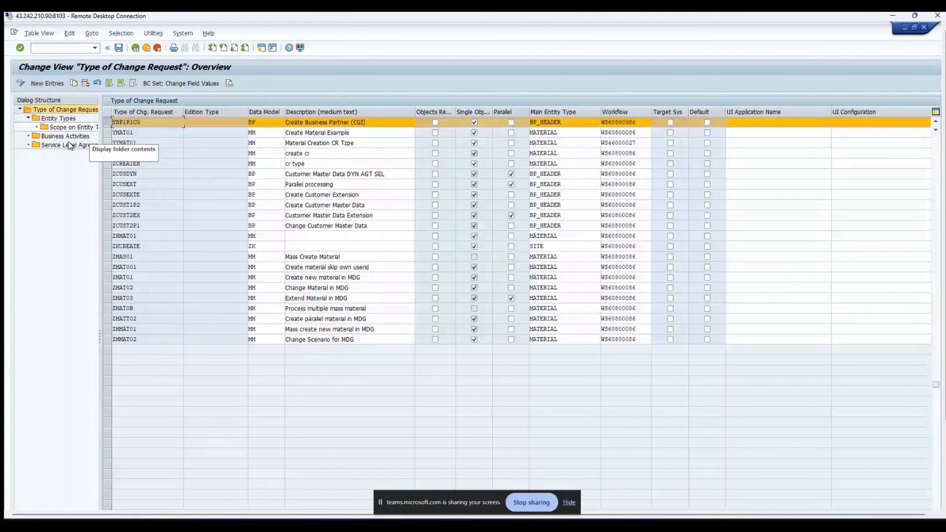
left_click(63, 137)
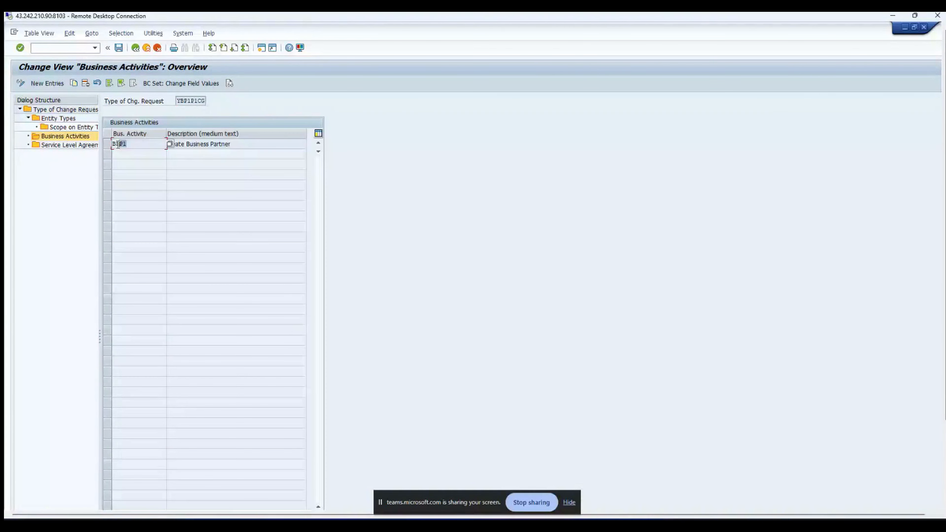
left_click_drag(231, 145, 166, 145)
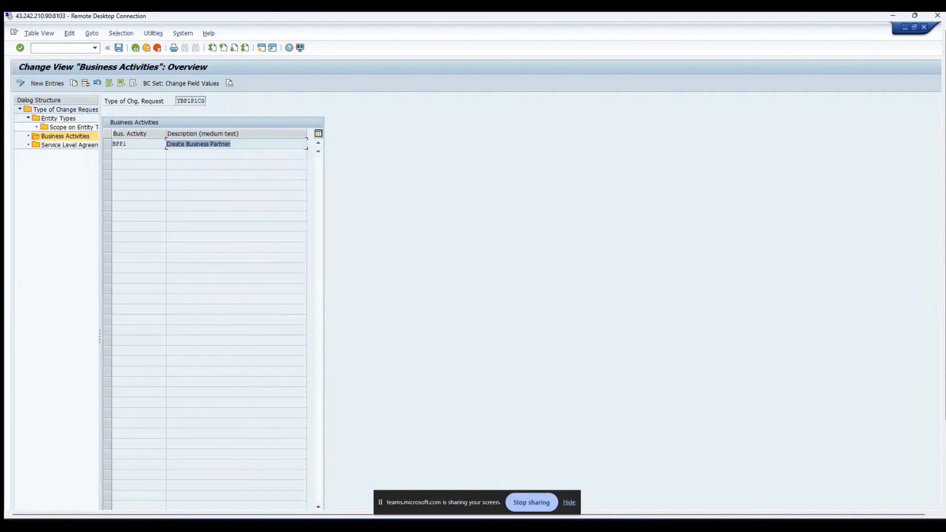
left_click(135, 48)
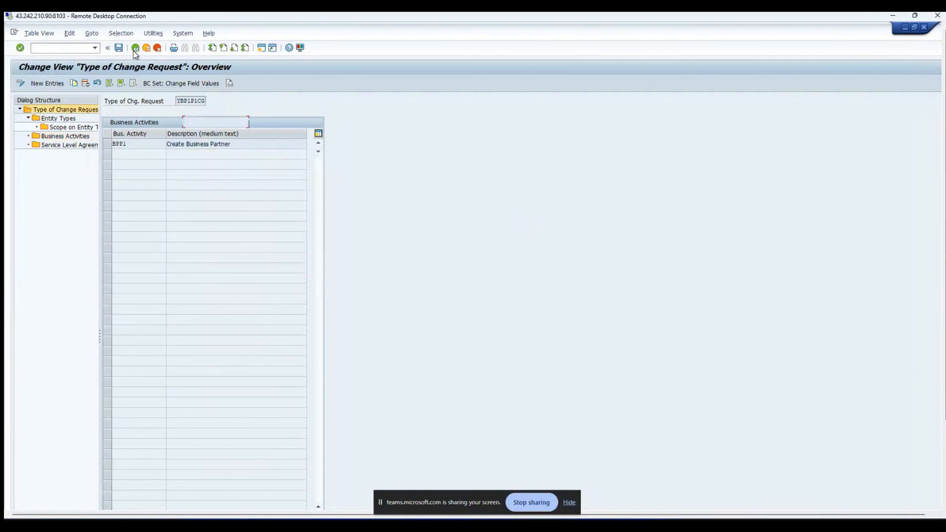
Step: Select YBP1P1CG and save it, accepting the workflow warning messages
left_click(134, 51)
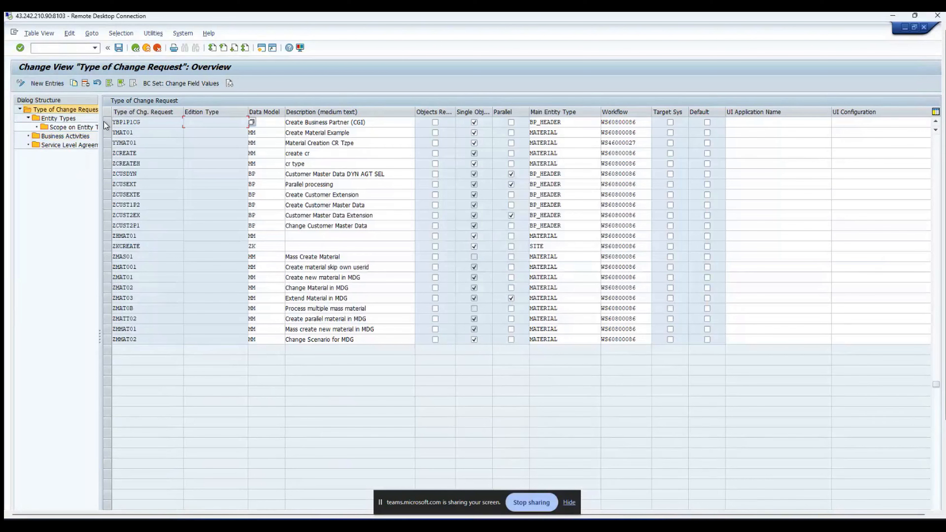
left_click(105, 122)
left_click(119, 48)
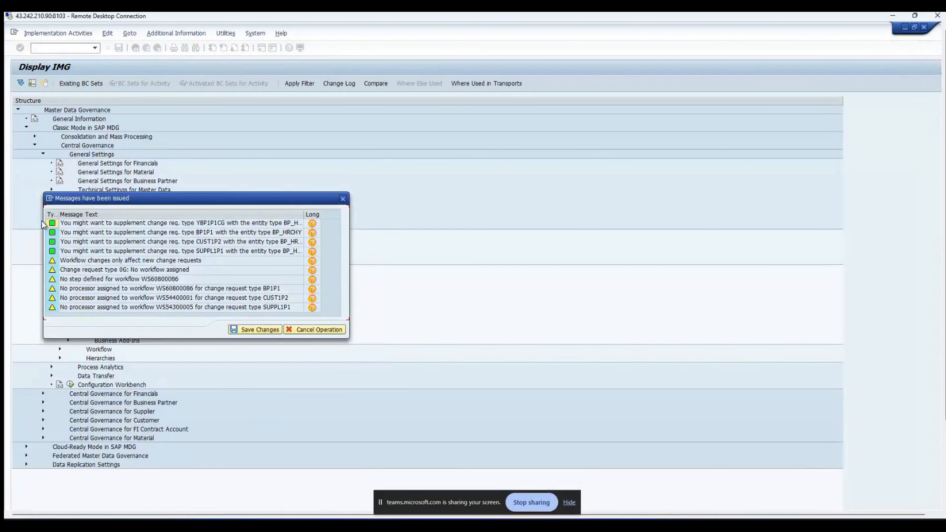
left_click(263, 330)
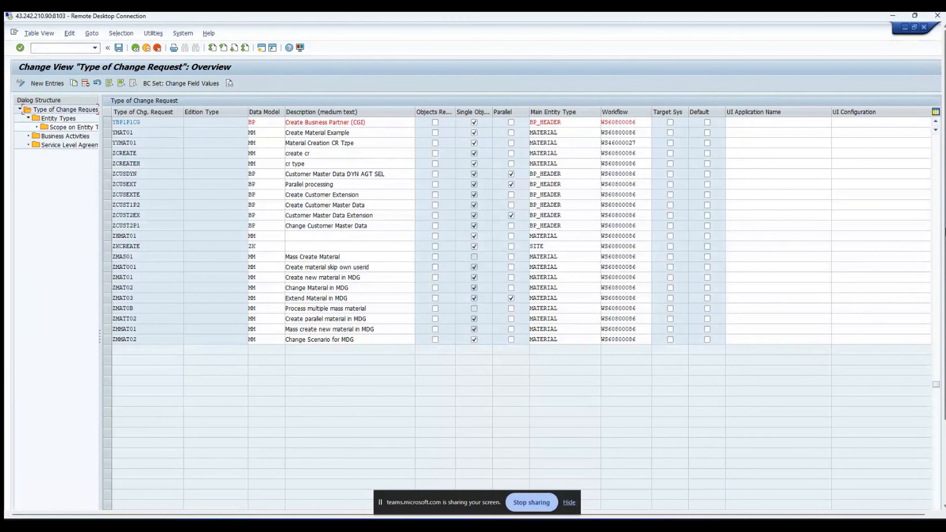
mouse_move(945, 232)
left_mouse_down()
mouse_move(945, 315)
mouse_move(945, 232)
left_mouse_up()
Step: Return to SAP Easy Access and run transaction nwbc to open the NetWeaver logon page
left_click(136, 48)
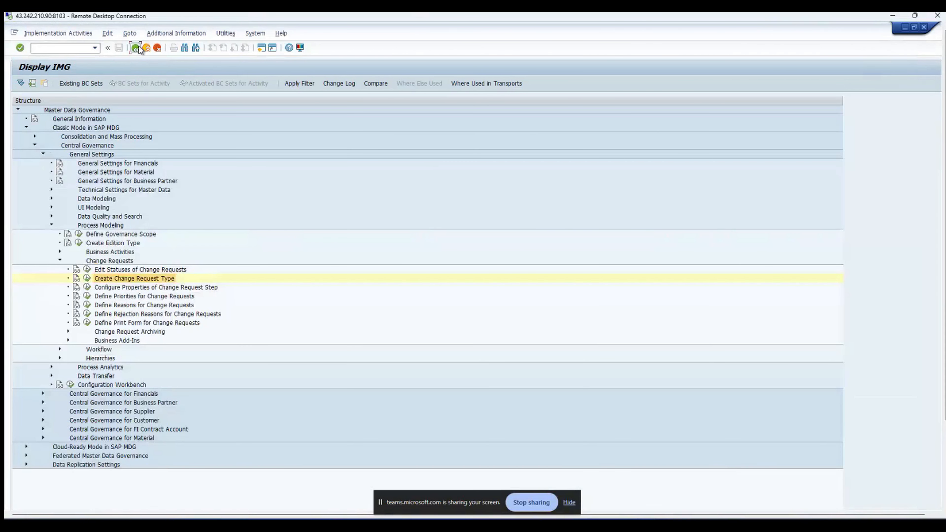
left_click(139, 48)
type("nwb")
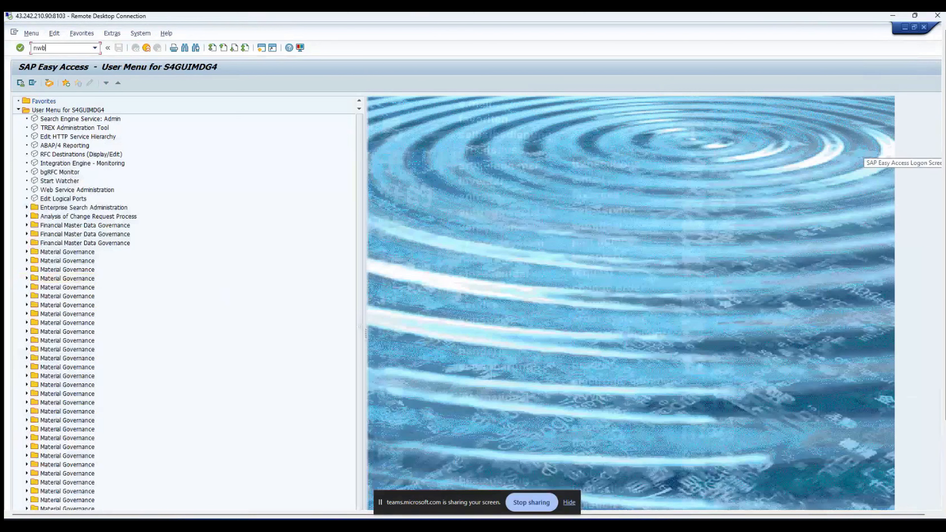
key("Return")
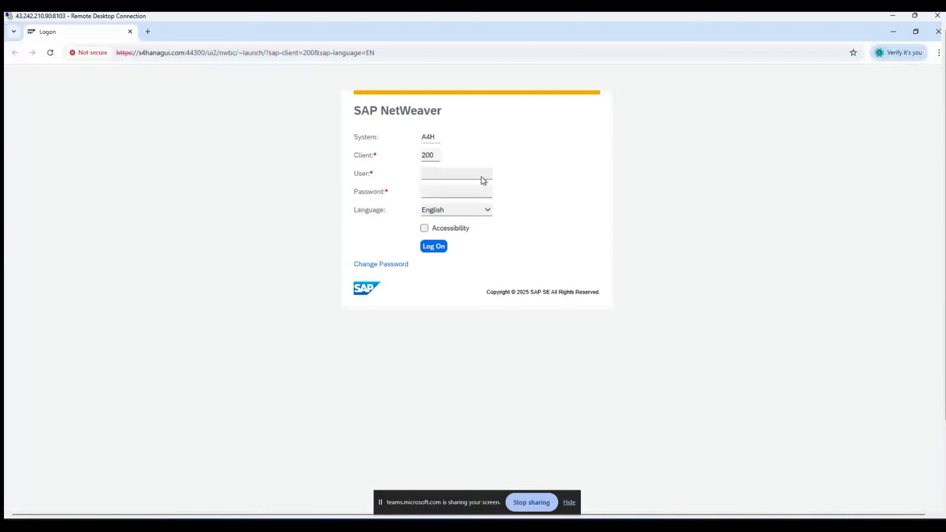
Step: Log on to system A4H with the user name and password, then open the nwbc cockpit
left_click(438, 175)
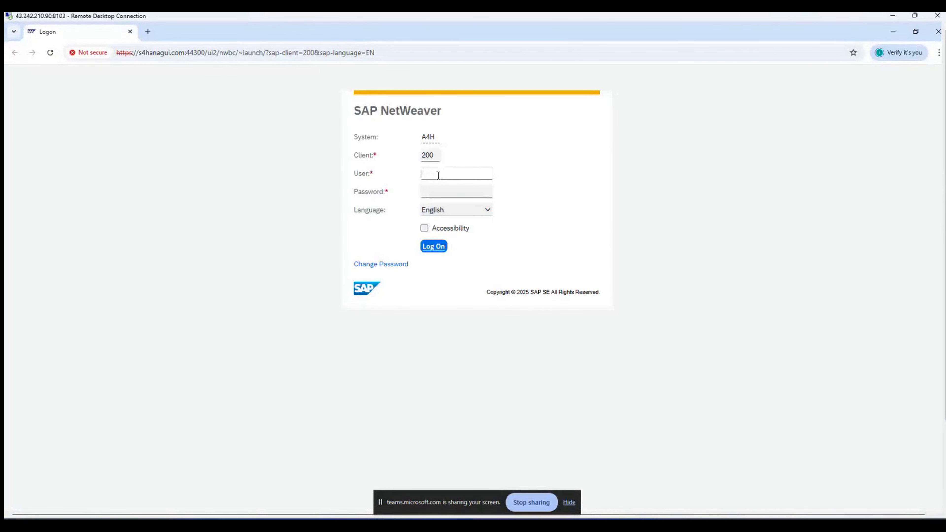
type("S4guimdg4")
left_click(484, 192)
type("•••••••")
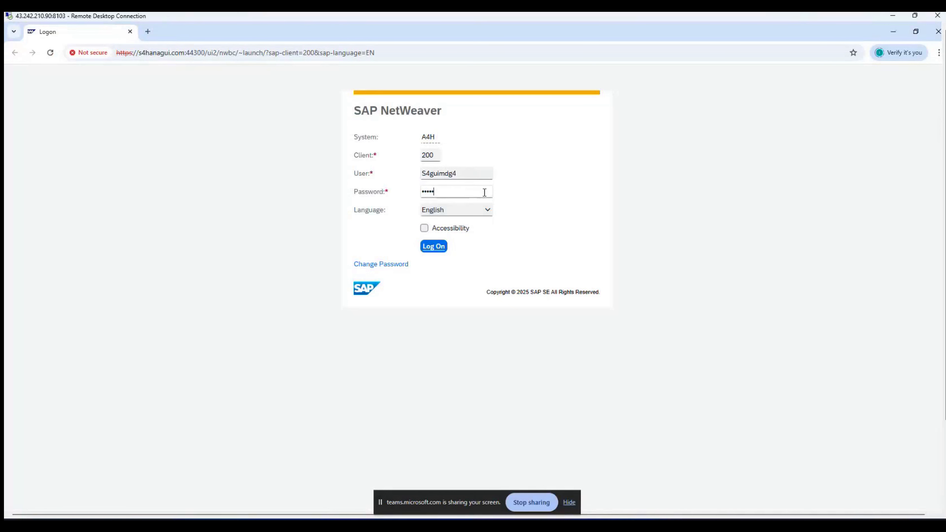
type("•••••")
key("Return")
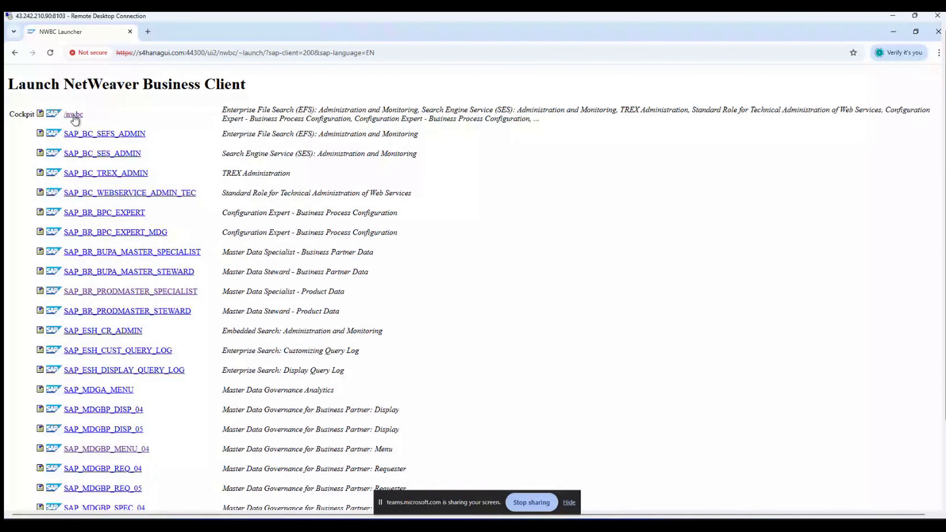
left_click(74, 116)
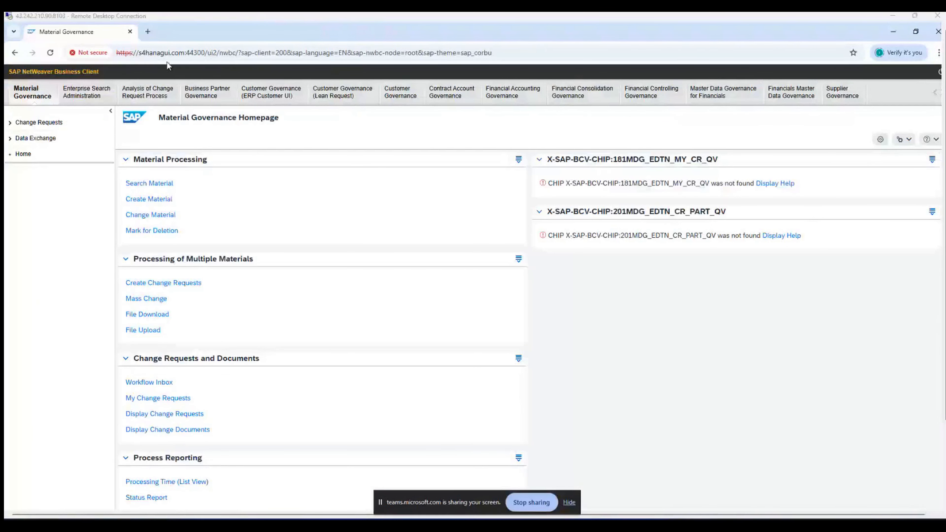
Step: Under Business Partner Governance, open Search Business Partner from Business Partner Processing
left_click(216, 92)
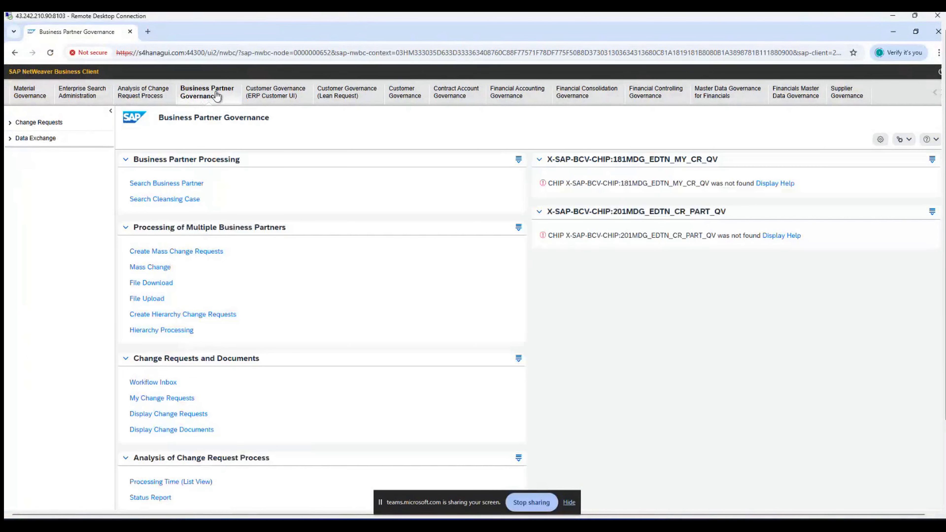
left_click(197, 184)
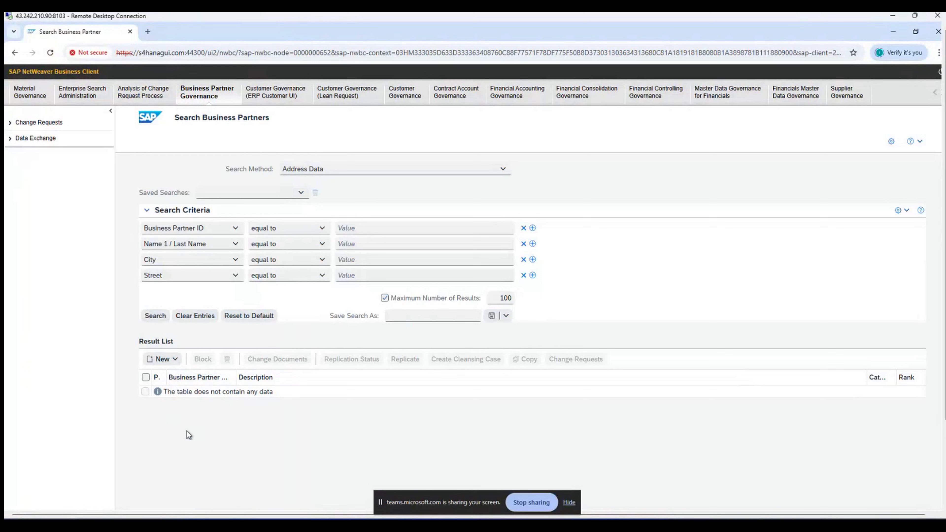
left_click(164, 359)
left_click(170, 373)
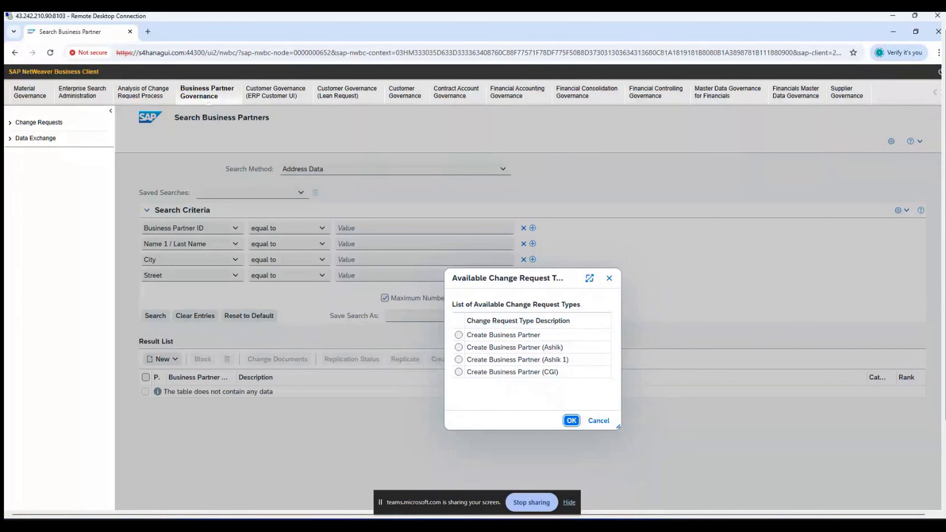
left_click(611, 281)
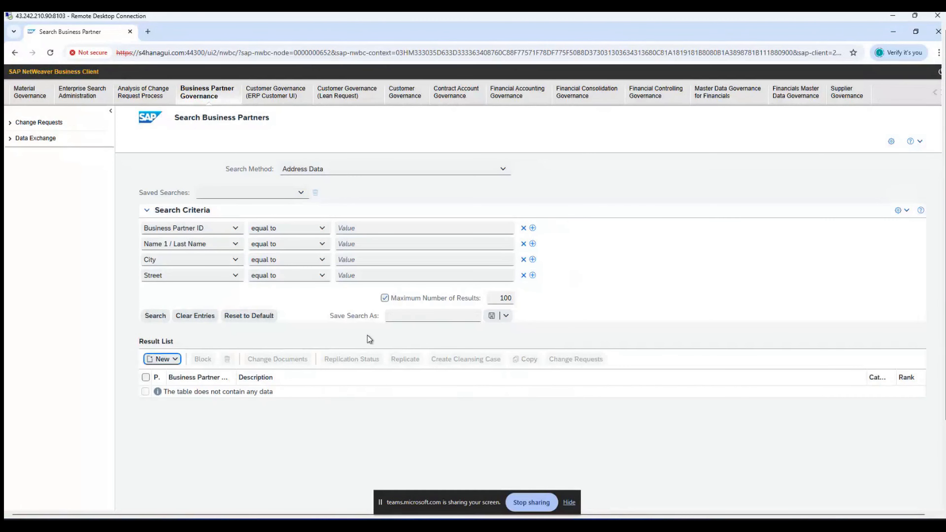
Step: Via Technical Help, confirm BS_OVP_BP's OTC is 147, then open BS_BP_QUERY_RESULT's configuration
right_click(376, 338)
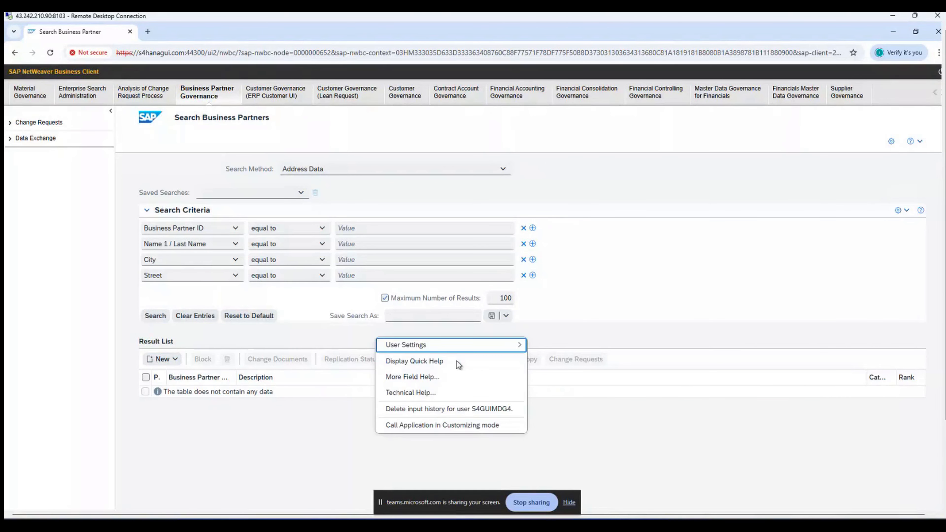
left_click(441, 392)
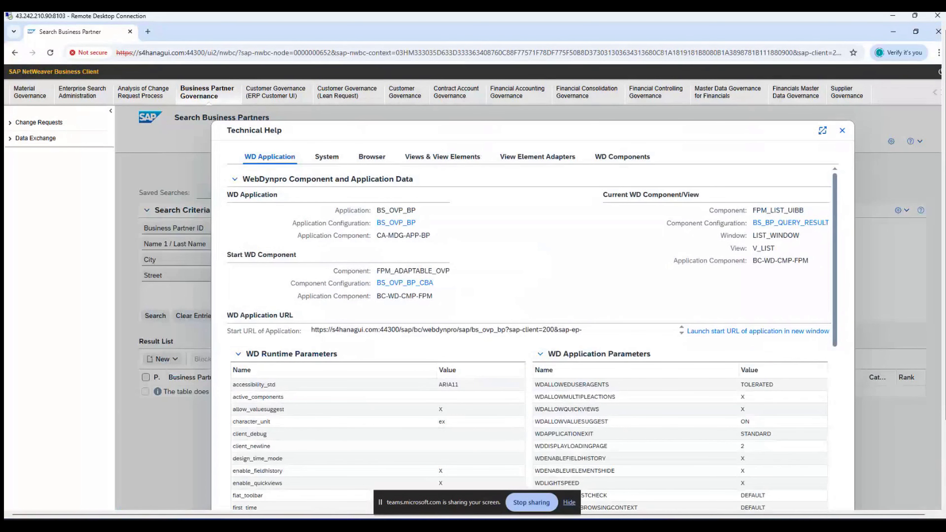
left_click(390, 223)
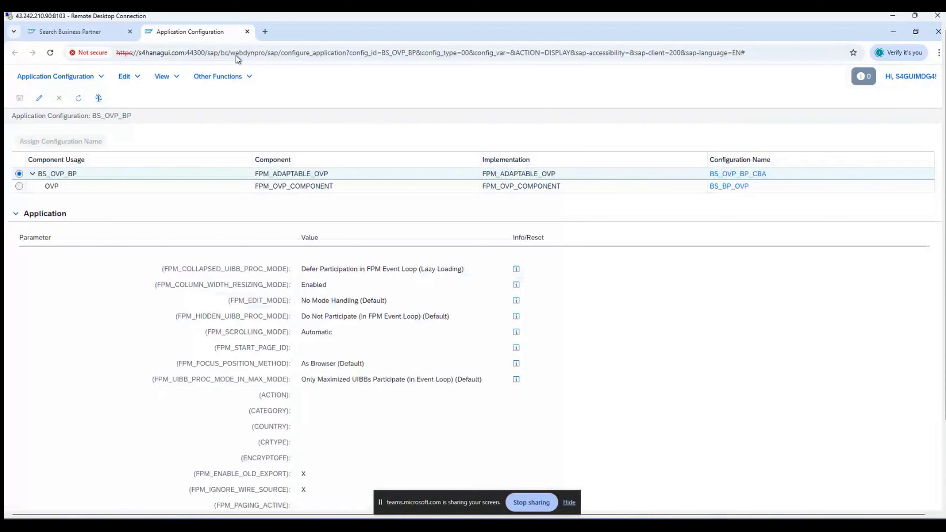
scroll(355, 237, "down", 10)
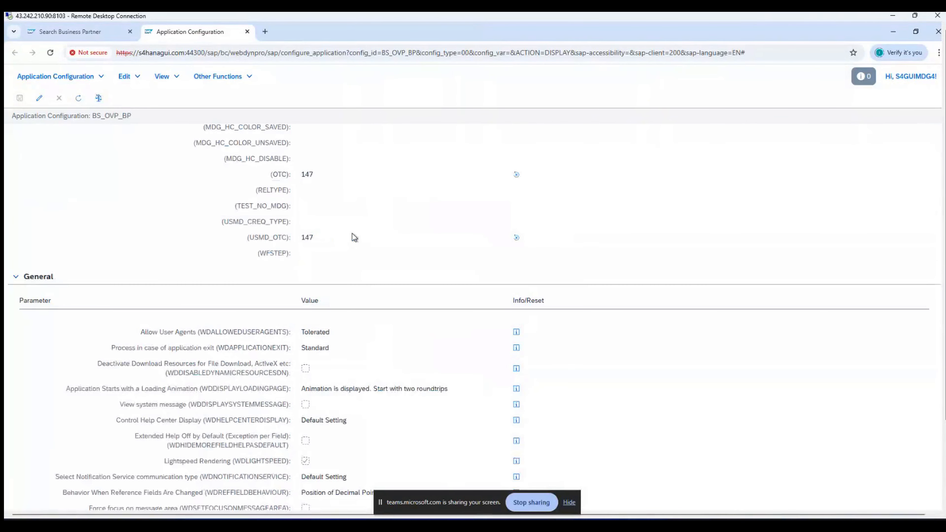
scroll(302, 283, "up", 3)
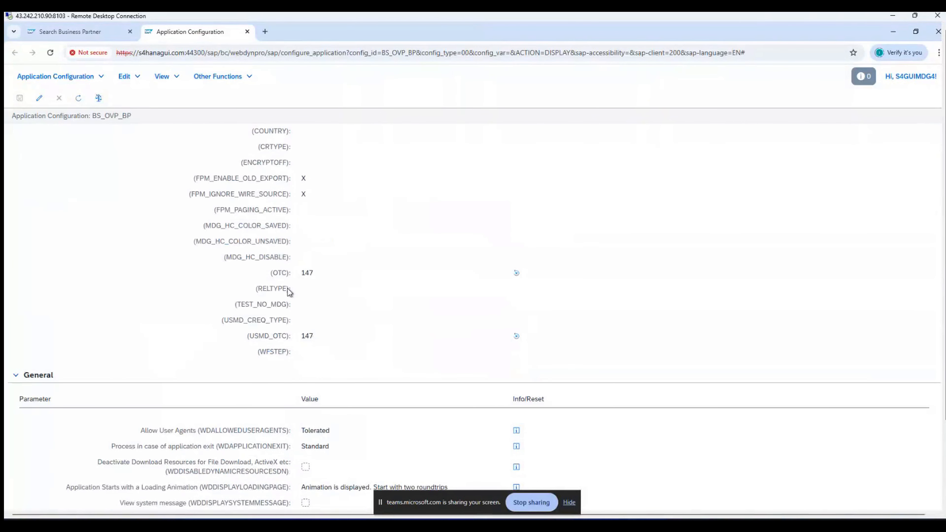
left_click_drag(316, 274, 301, 274)
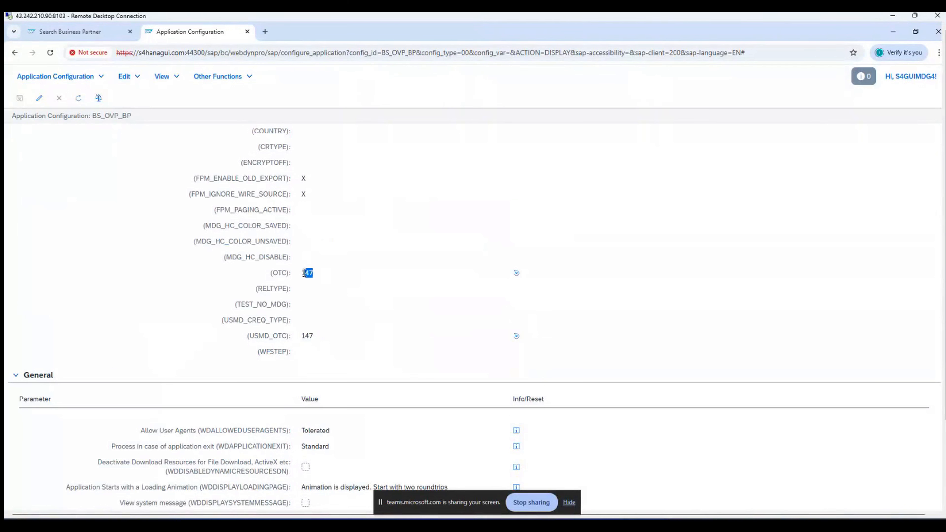
left_click(247, 32)
left_click(792, 224)
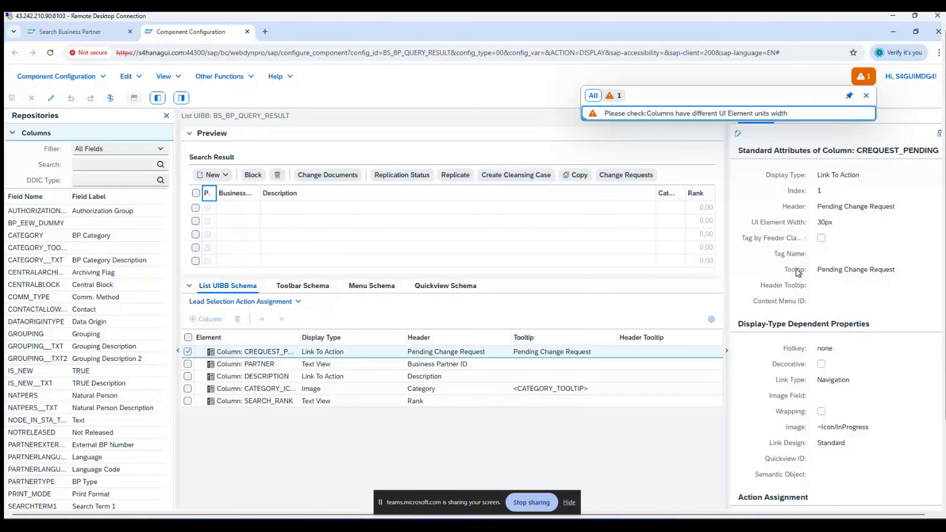
Step: Verify the New organization, person and group actions use logical action CREATE, then close Technical Help
mouse_move(945, 263)
left_mouse_down()
mouse_move(944, 342)
mouse_move(943, 251)
left_mouse_up()
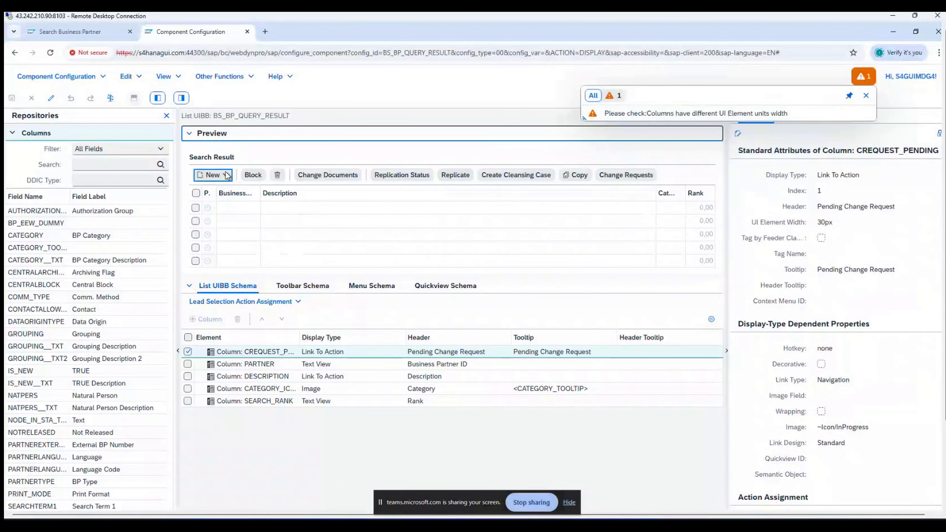
left_click(226, 175)
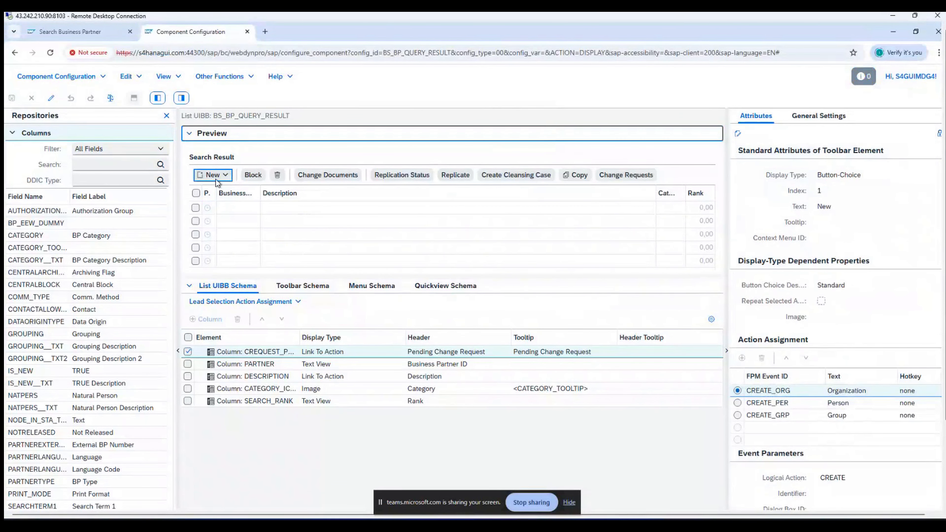
double_click(844, 478)
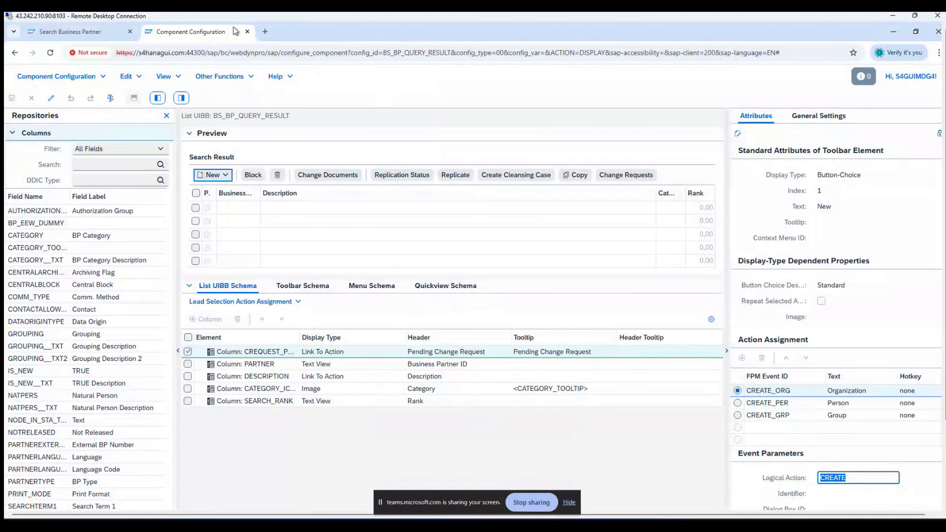
left_click(247, 32)
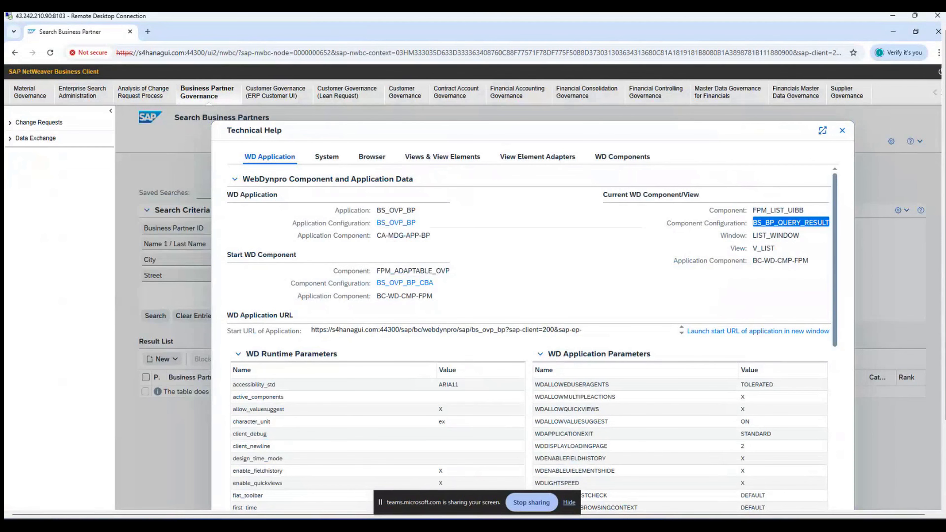
left_click(843, 131)
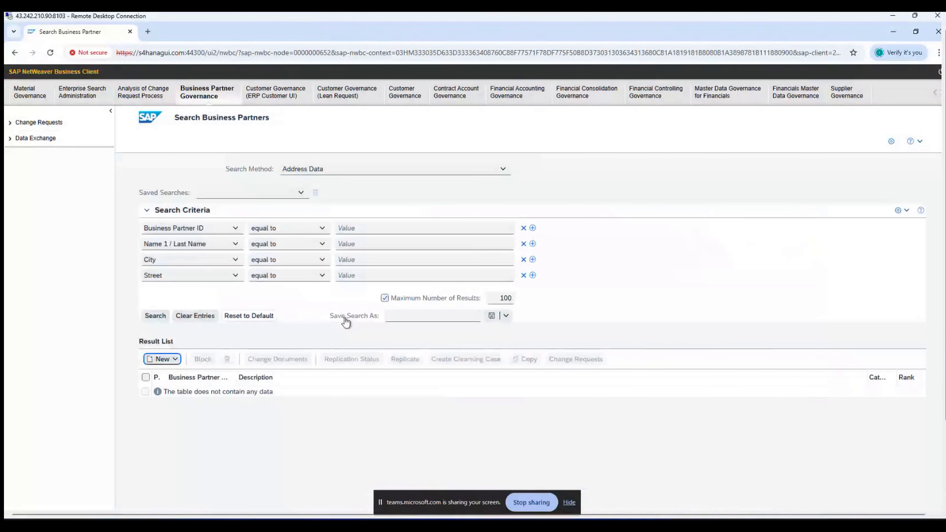
Step: Open Create Business Activity under Central Governance > Process Modeling and accept the cross-client warning
left_click(890, 33)
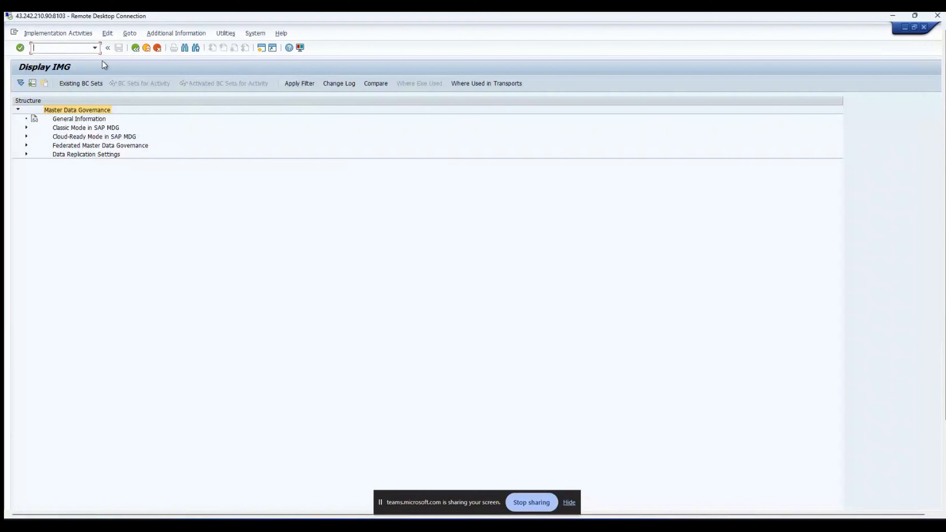
left_click(26, 128)
left_click(35, 145)
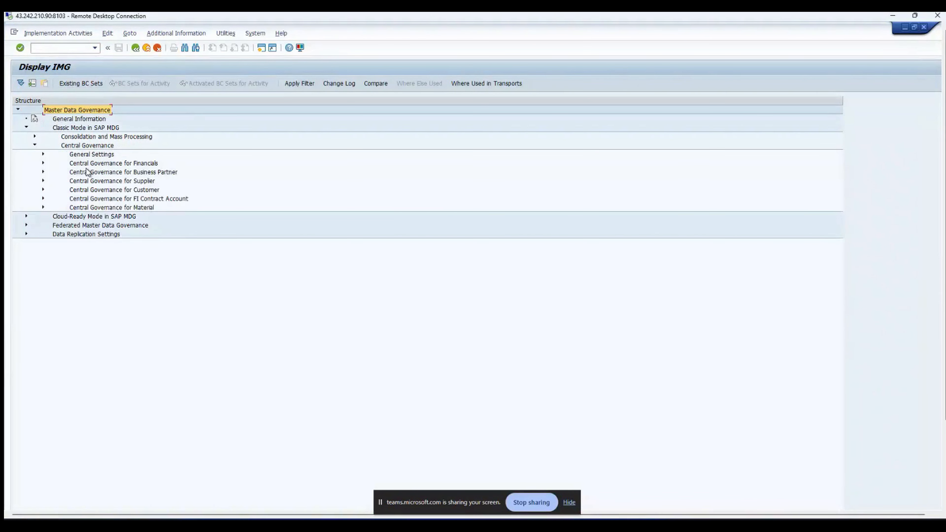
left_click(43, 153)
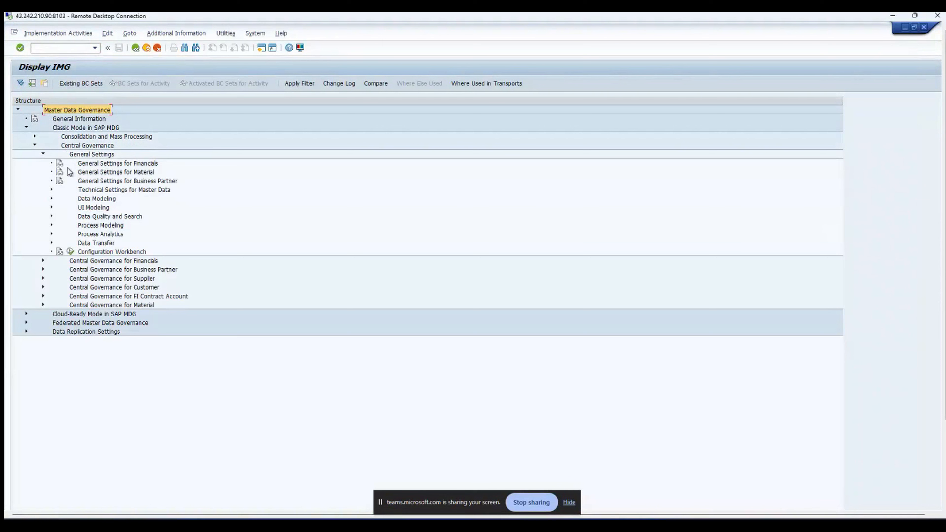
left_click(52, 225)
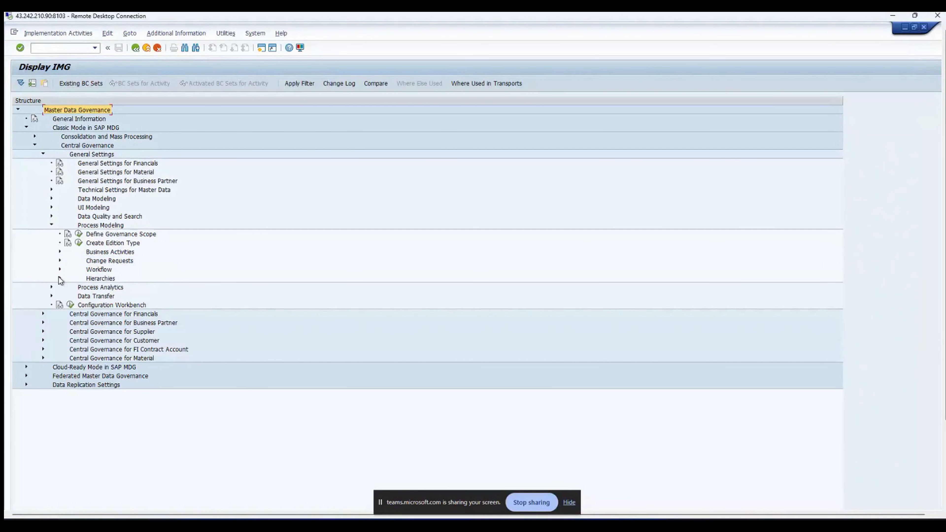
left_click(60, 252)
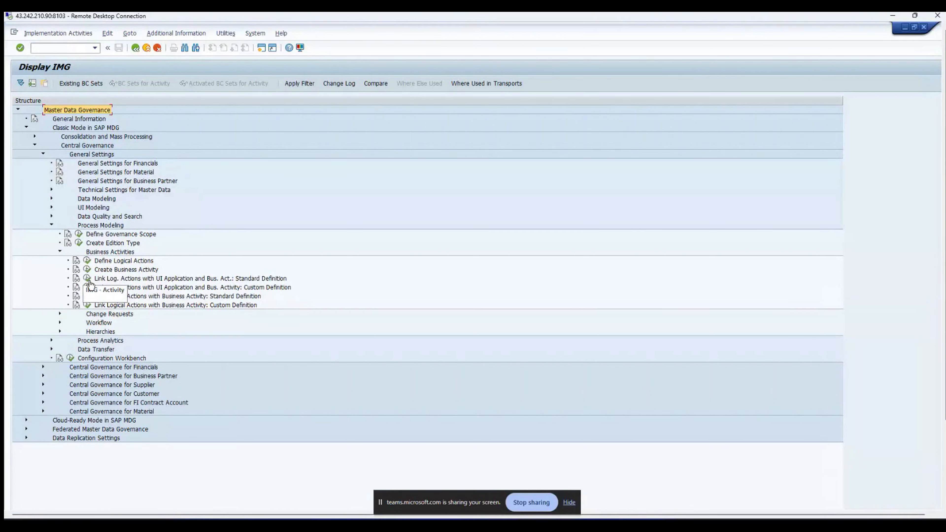
left_click(86, 270)
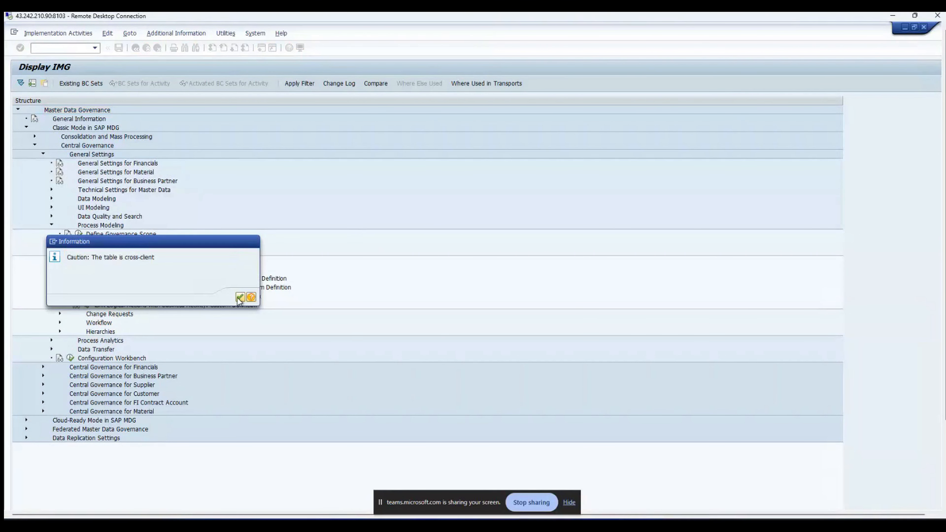
left_click(240, 297)
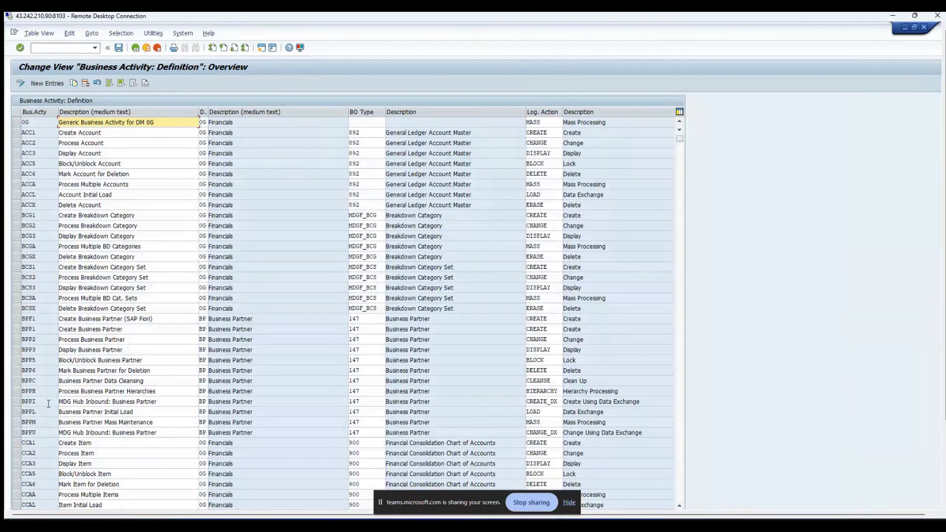
left_click(18, 401)
scroll(165, 391, "down", 4)
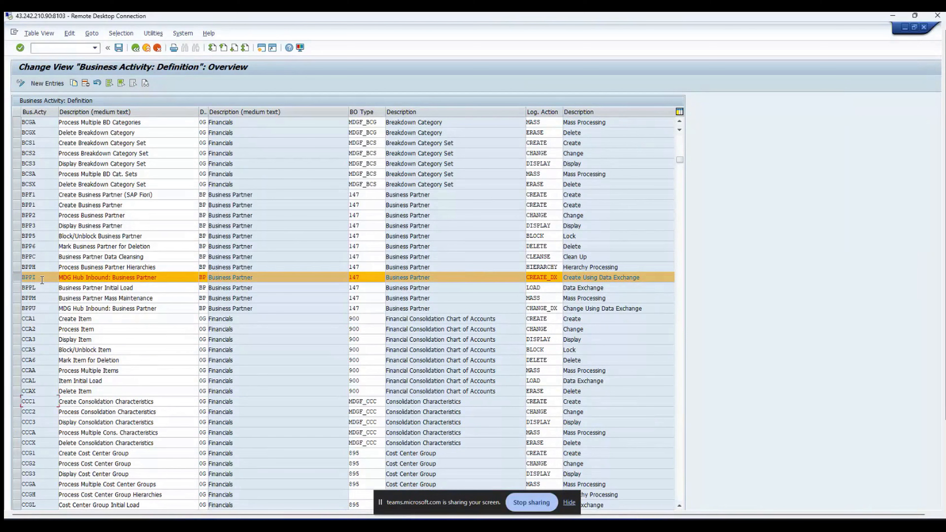
left_click(17, 207)
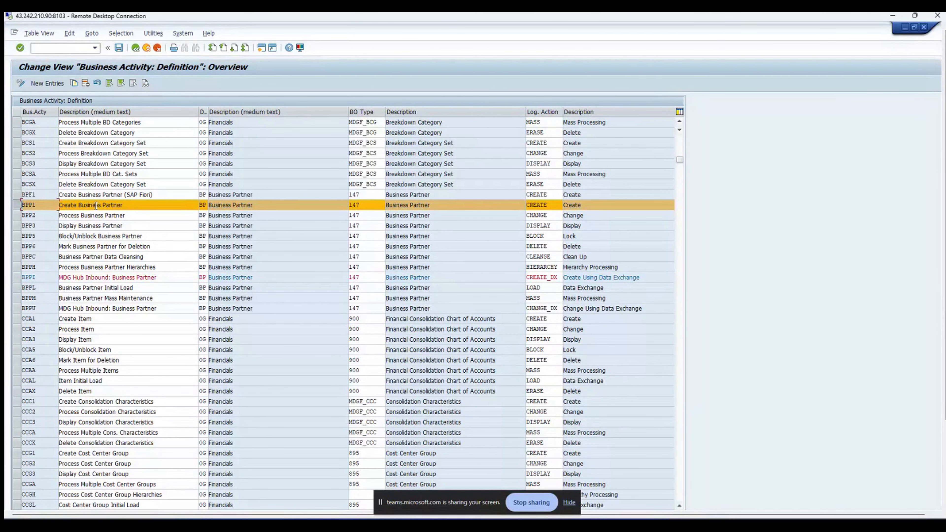
left_click_drag(123, 207, 59, 206)
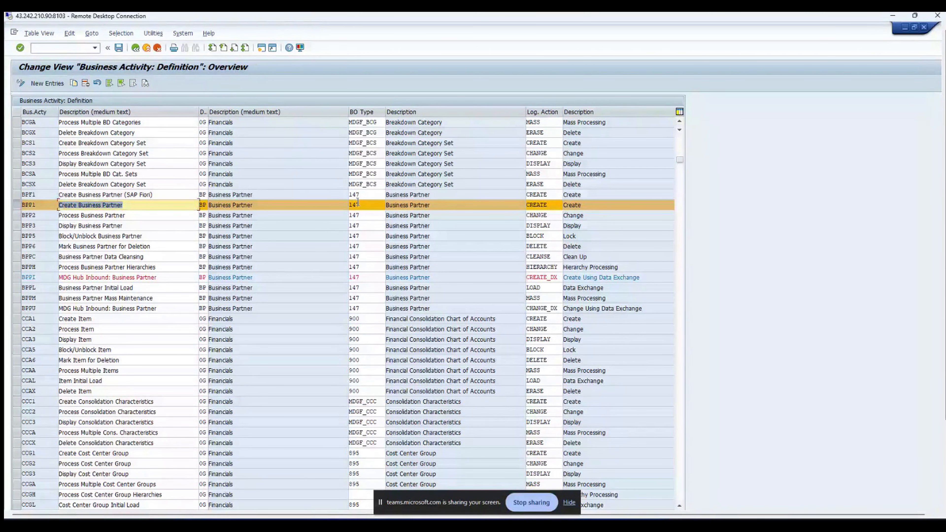
left_click_drag(548, 205, 525, 205)
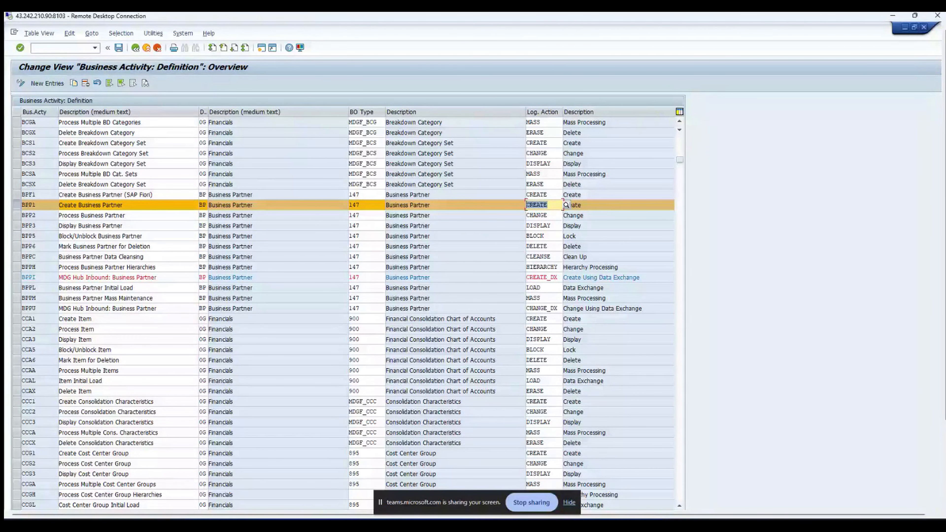
left_click(517, 205)
left_click_drag(361, 208, 346, 208)
left_click_drag(547, 208, 525, 207)
left_click_drag(40, 205, 9, 194)
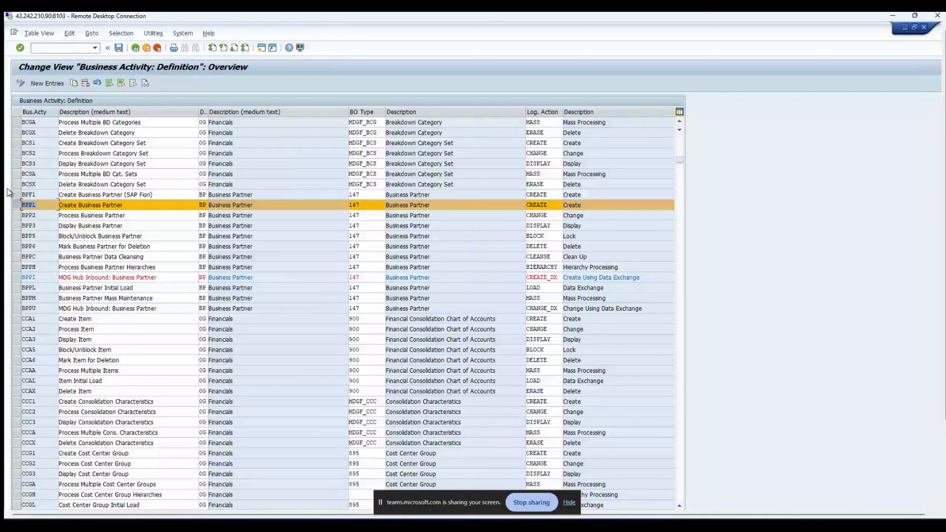
left_click(15, 206)
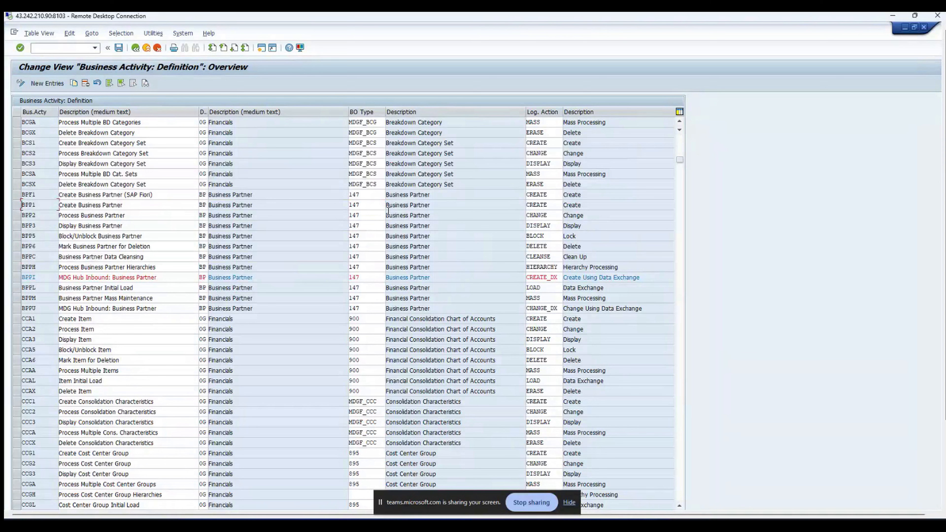
left_click(369, 206)
double_click(369, 206)
double_click(557, 205)
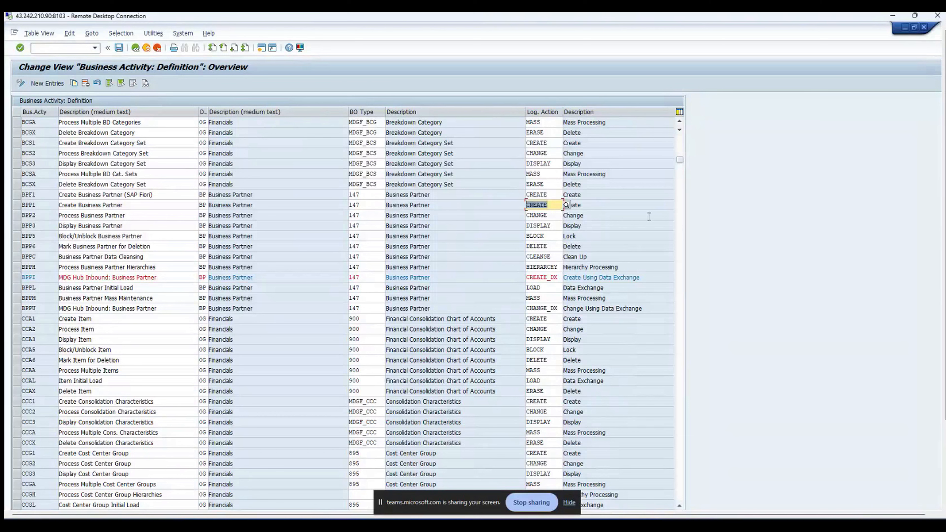
Step: Leave Business Activity: Definition and return to the Display IMG tree for Master Data Governance
left_click(139, 52)
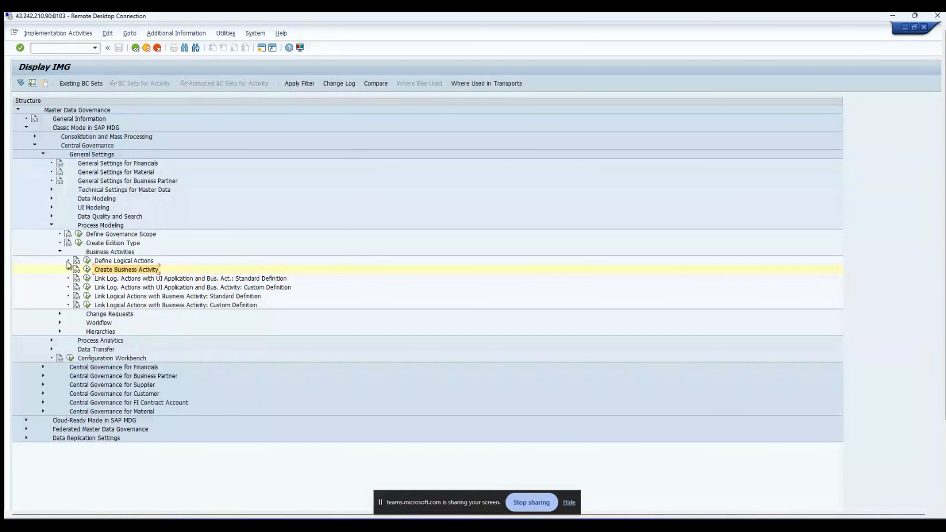
Step: Reopen the Create Business Activity definitions from the Business Activities group
left_click(59, 251)
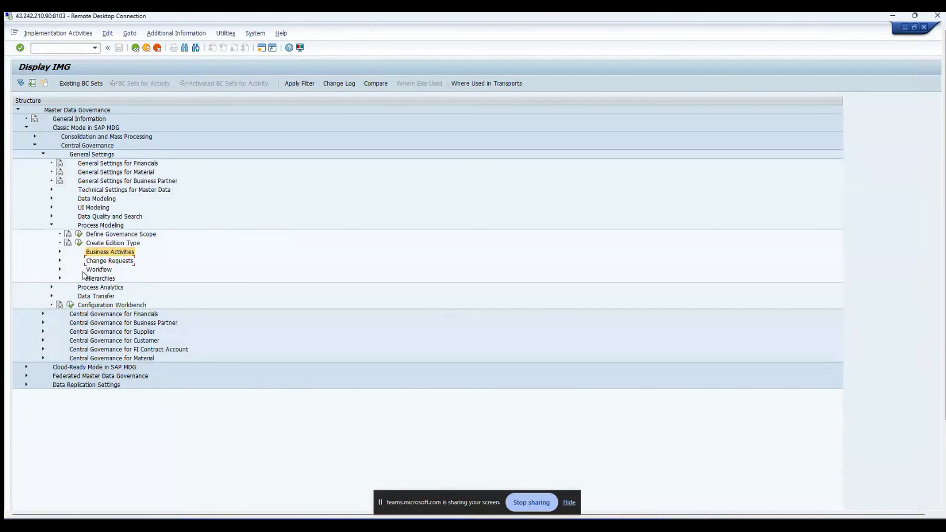
left_click(60, 251)
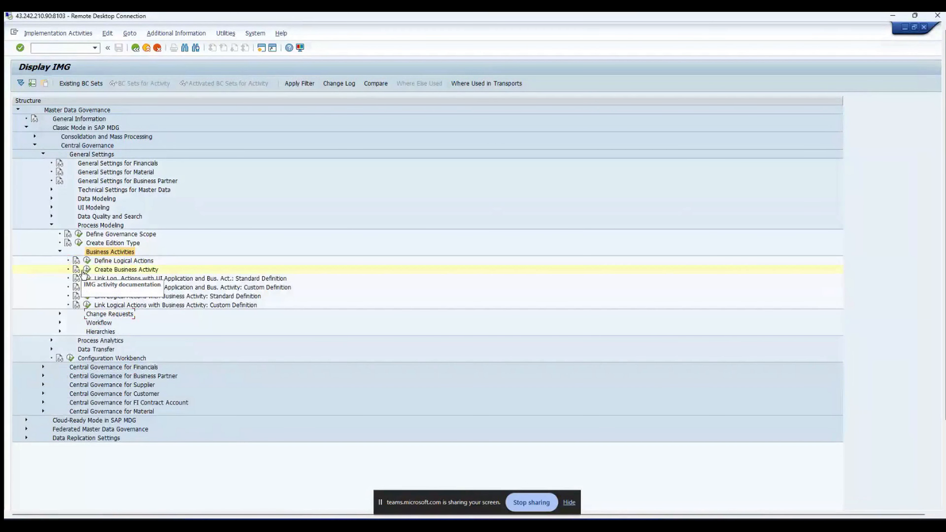
left_click(86, 270)
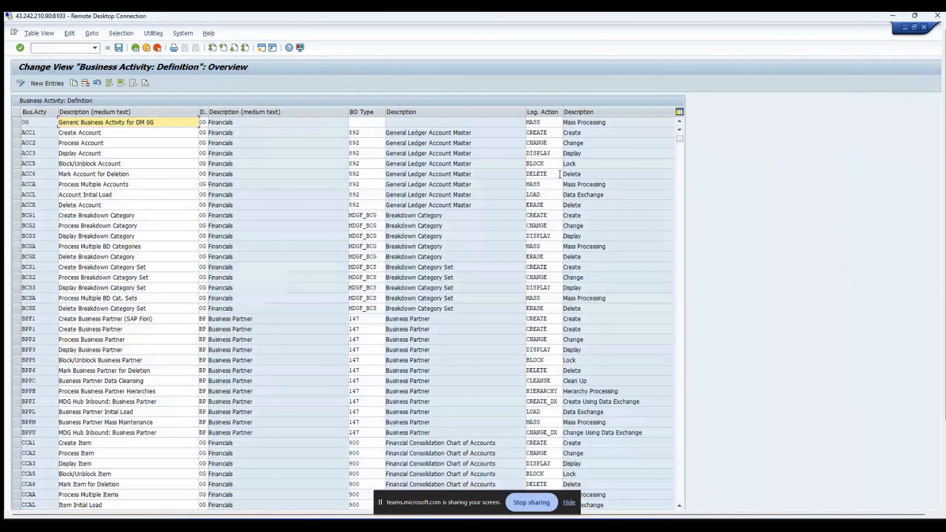
Step: Return to the IMG tree, collapse Business Activities and expand the Workflow activities
left_click(135, 49)
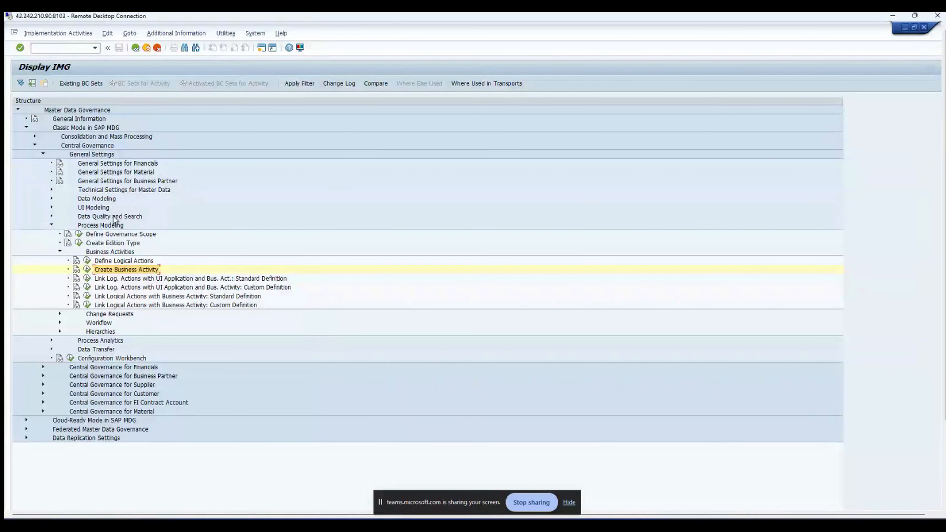
left_click(60, 252)
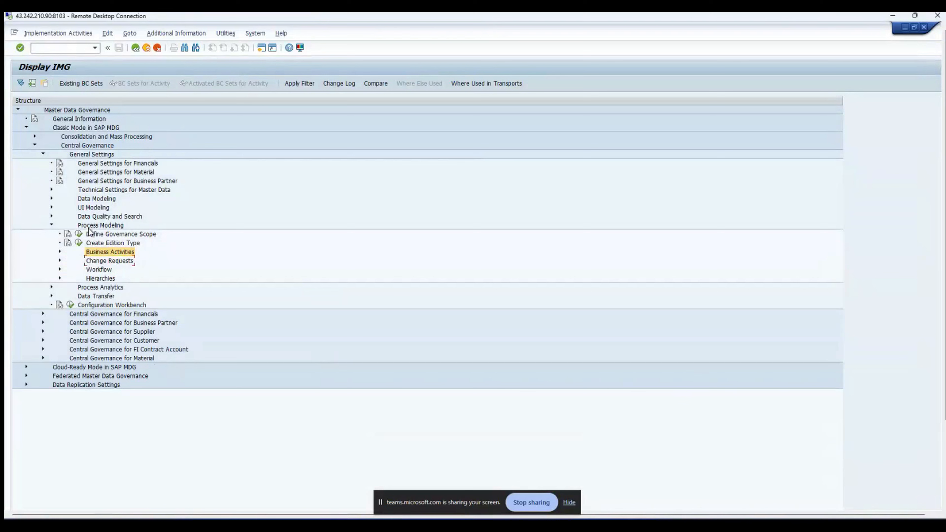
left_click(60, 270)
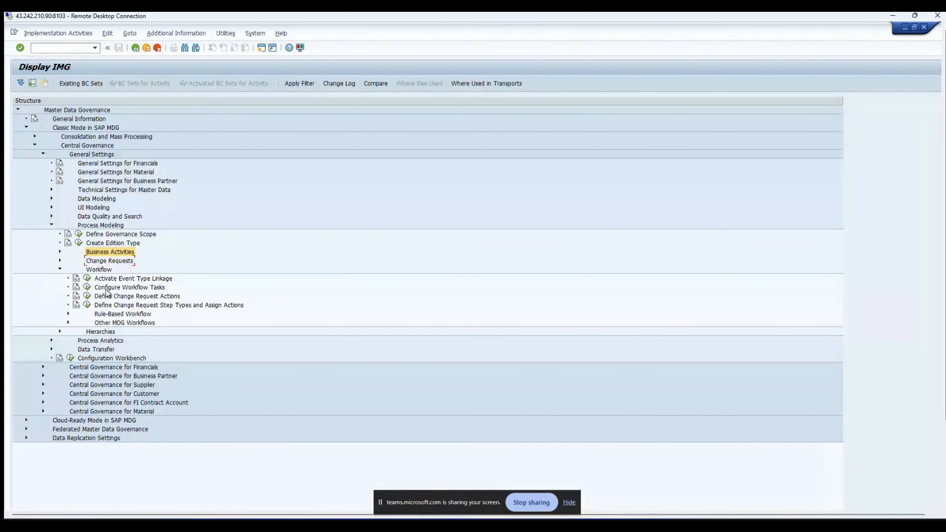
Step: Open Activate Event Type Linkage and scroll through the linkages, highlighting receiver type WS11200034
left_click(89, 279)
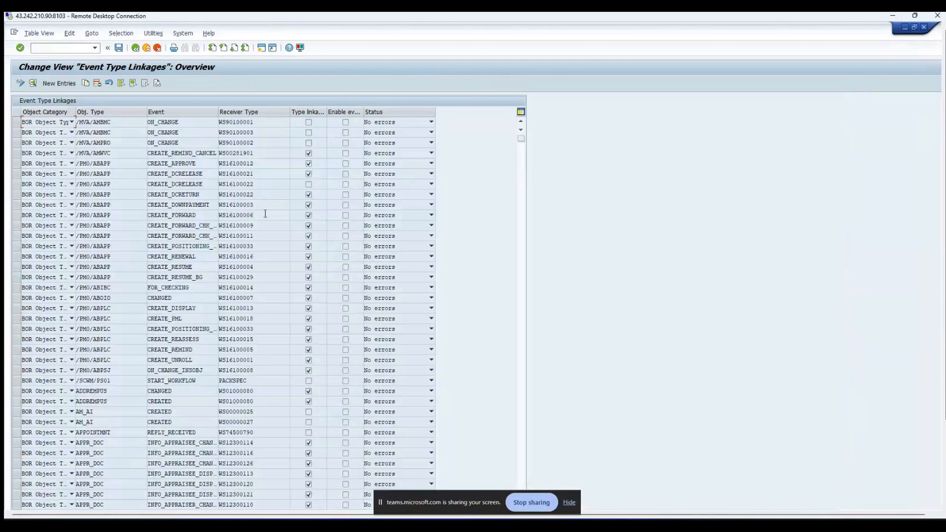
scroll(265, 213, "down", 9)
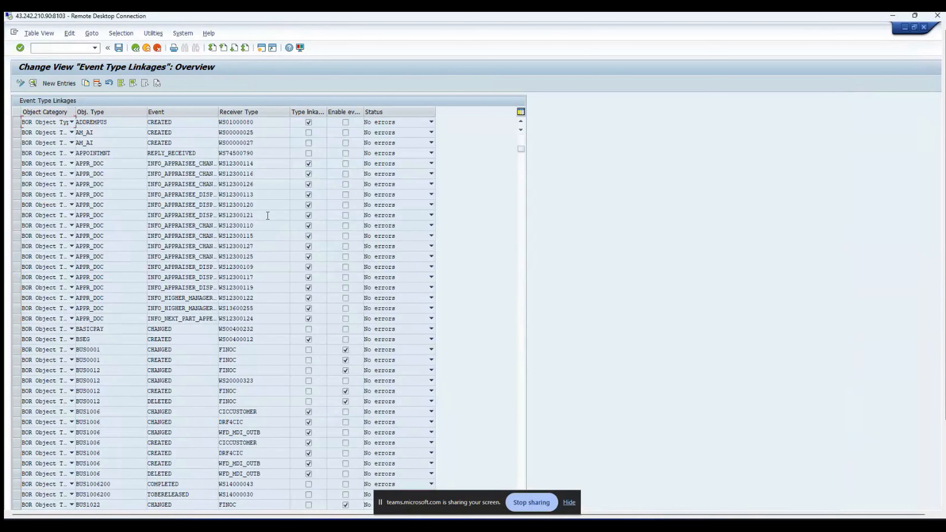
scroll(267, 215, "down", 13)
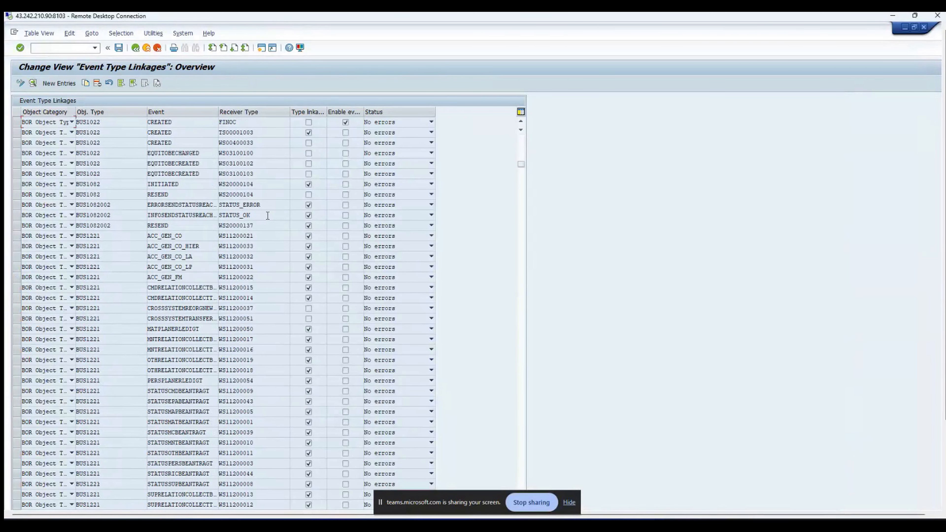
scroll(267, 216, "down", 5)
scroll(267, 215, "down", 3)
left_click_drag(256, 266, 210, 263)
scroll(264, 263, "down", 13)
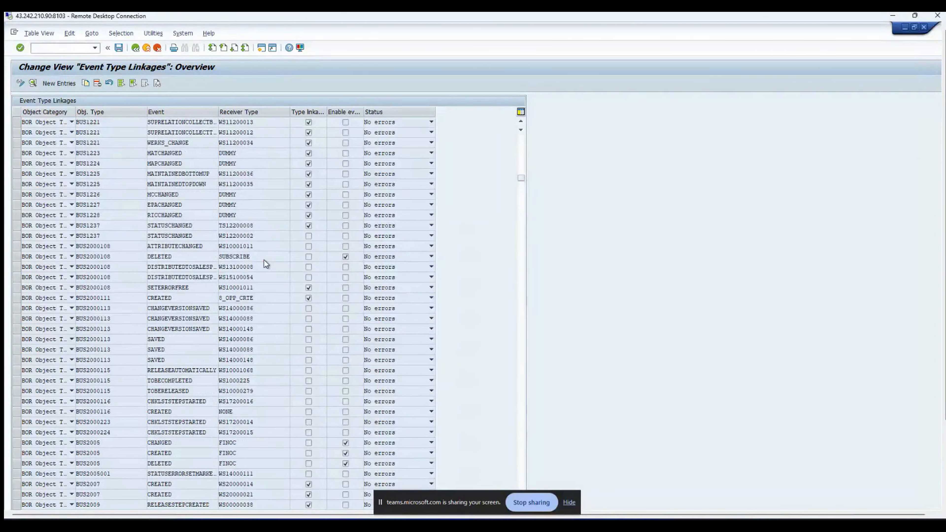
scroll(266, 259, "down", 3)
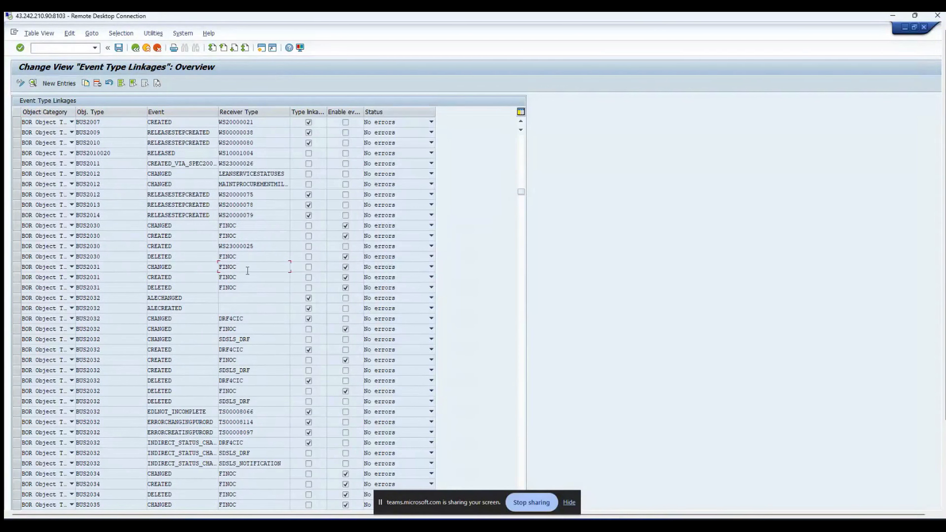
scroll(257, 224, "up", 1)
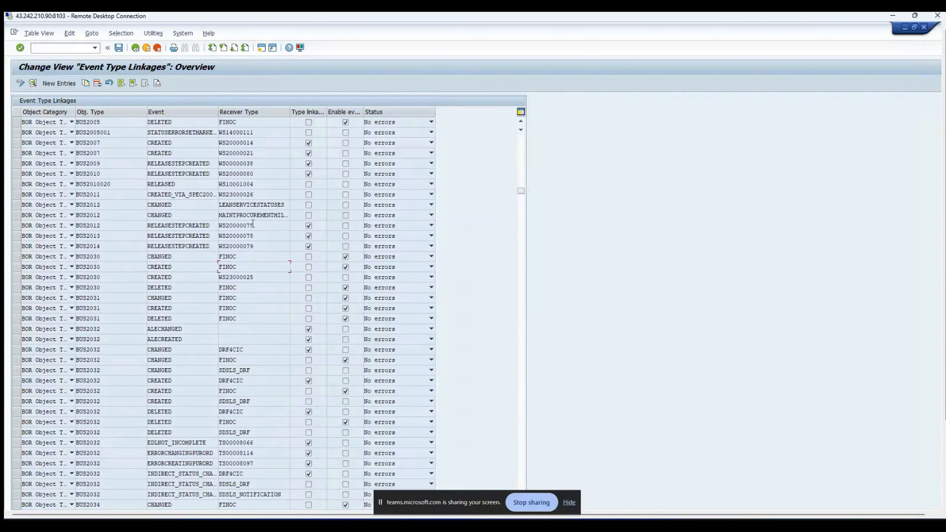
Step: Inspect BUS2012's receiver type WS23000026, then return to the IMG tree
double_click(248, 196)
left_click_drag(80, 201, 155, 201)
left_click_drag(256, 196, 213, 202)
scroll(214, 209, "down", 7)
scroll(215, 215, "down", 5)
scroll(259, 346, "up", 5)
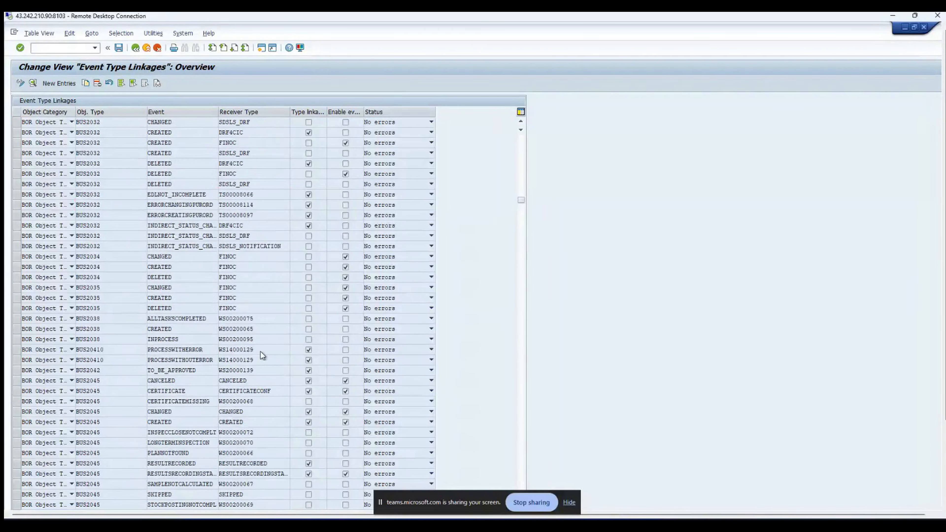
scroll(260, 352, "down", 2)
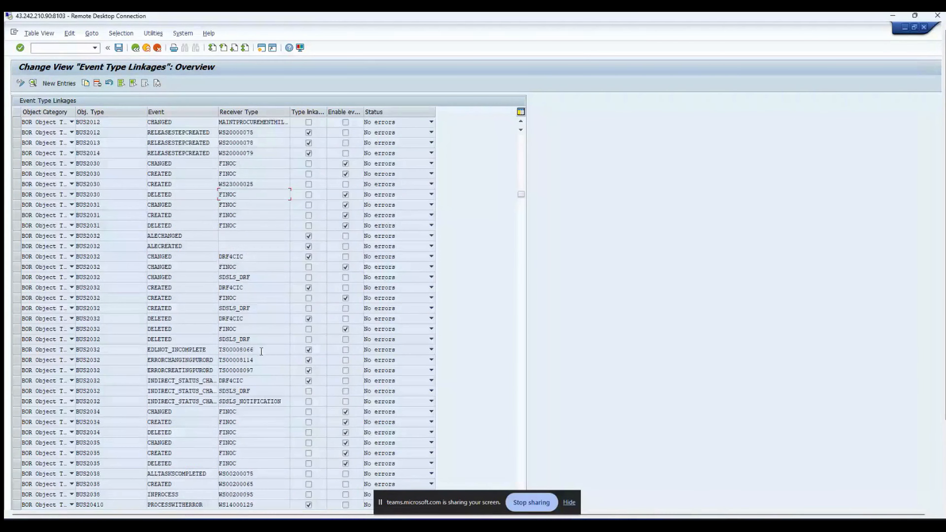
scroll(261, 351, "up", 3)
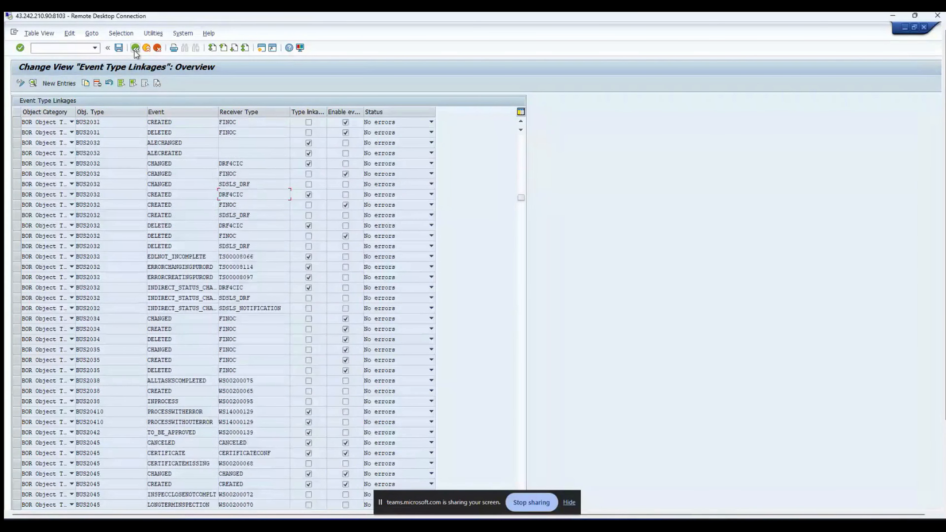
left_click(135, 47)
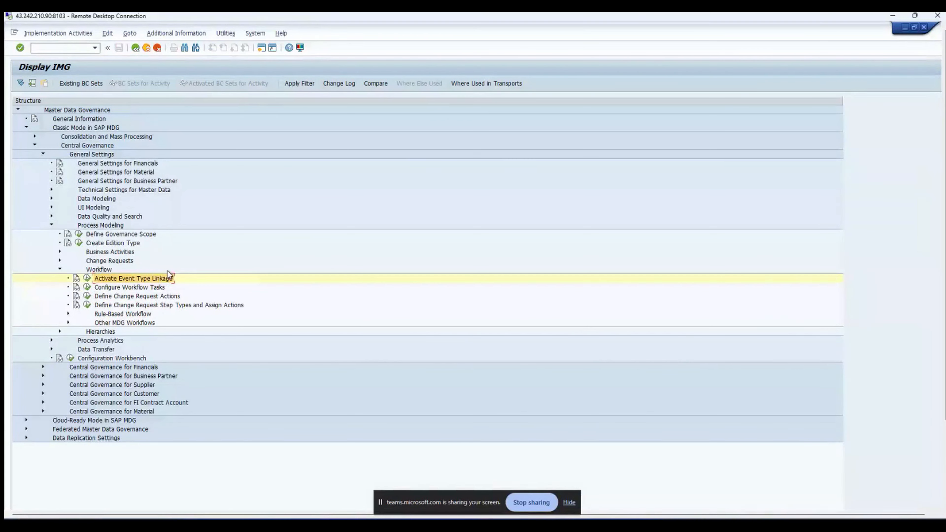
Step: Run Configure Workflow Tasks to open the Task Customizing Overview for MDG
left_click(88, 288)
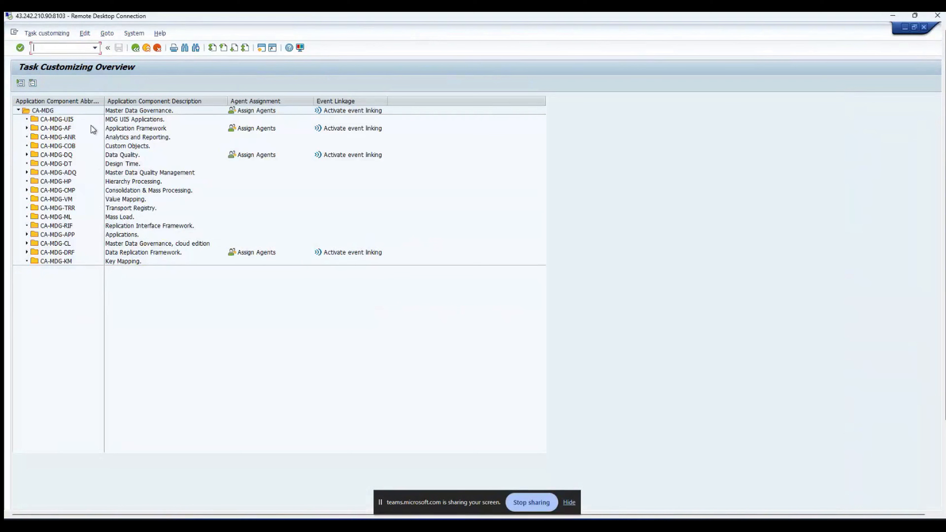
Step: Review CA-MDG-AF subcomponents (Data Modelling/Persistence, Workflow/Rule Service, Single Object Processing/APIs, Mass Change), then expand CA-MDG-DQ
left_click(27, 129)
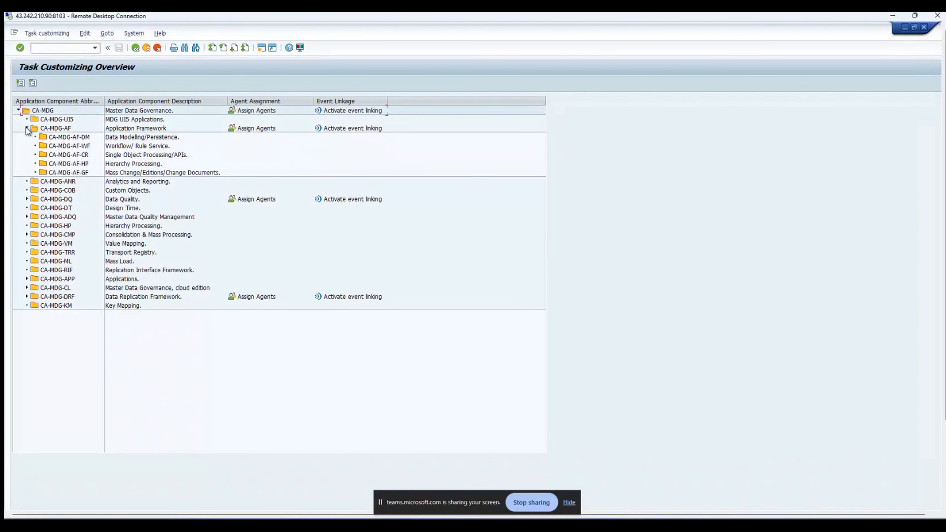
left_click(123, 130)
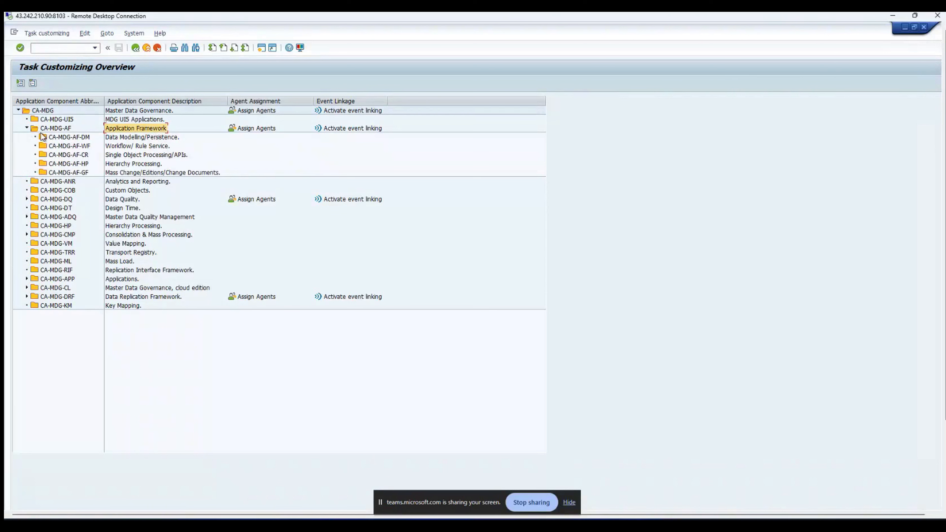
left_click(116, 138)
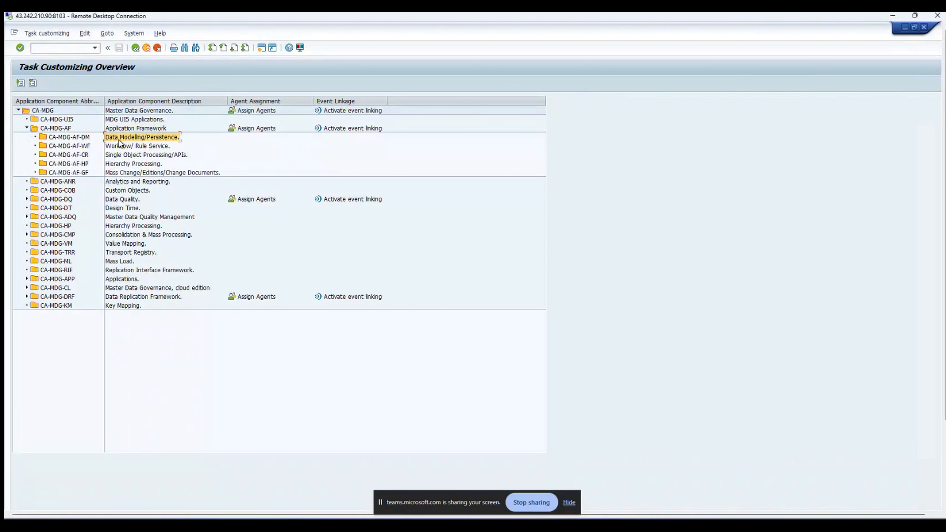
left_click(128, 149)
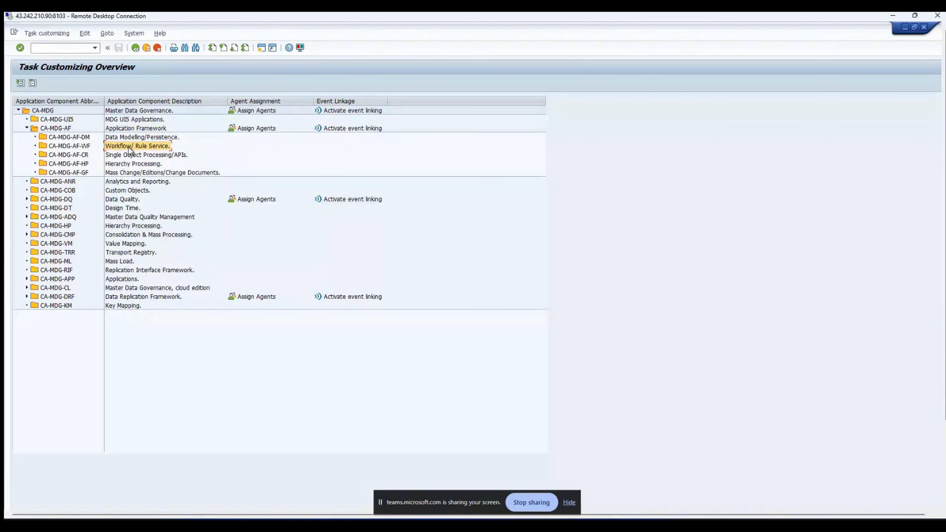
left_click(165, 155)
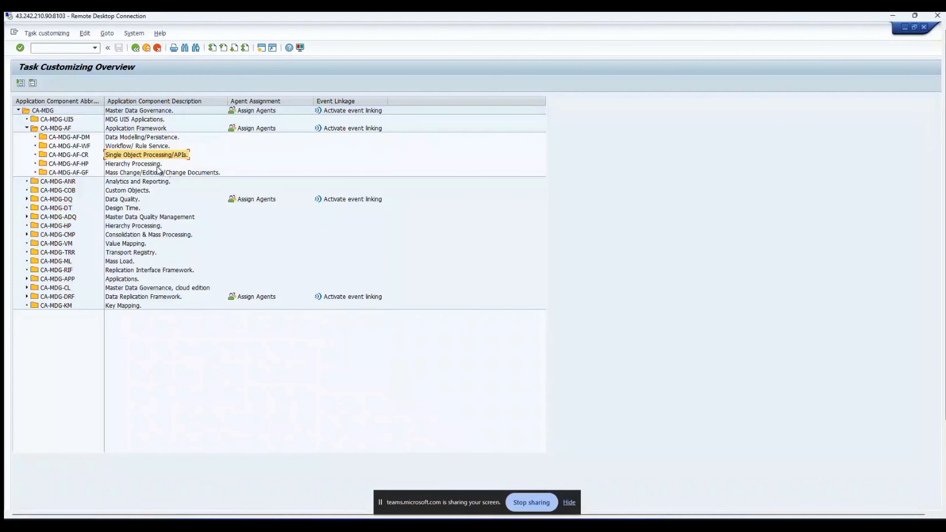
left_click(123, 174)
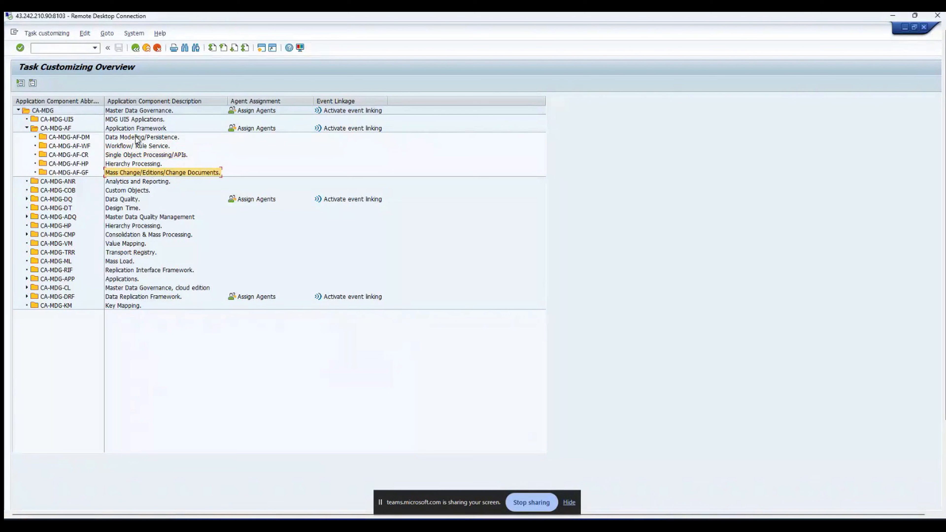
left_click(27, 128)
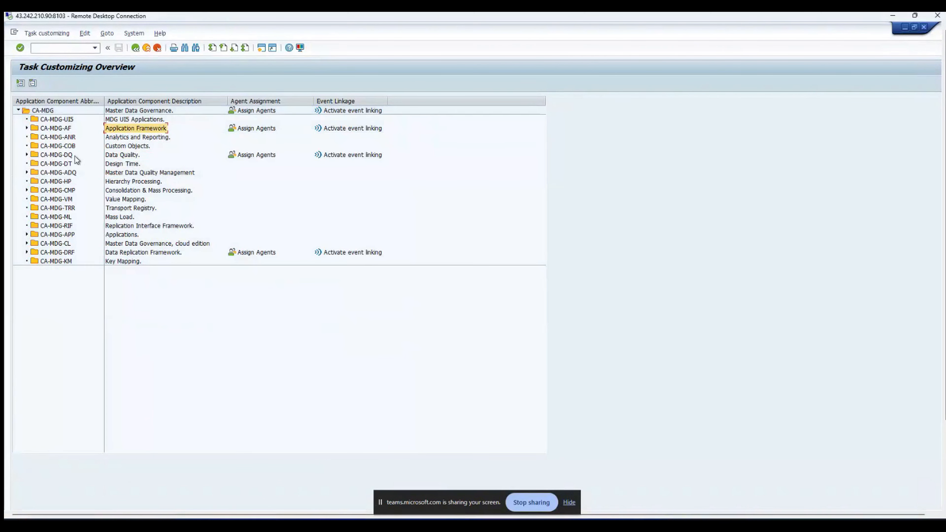
left_click(27, 155)
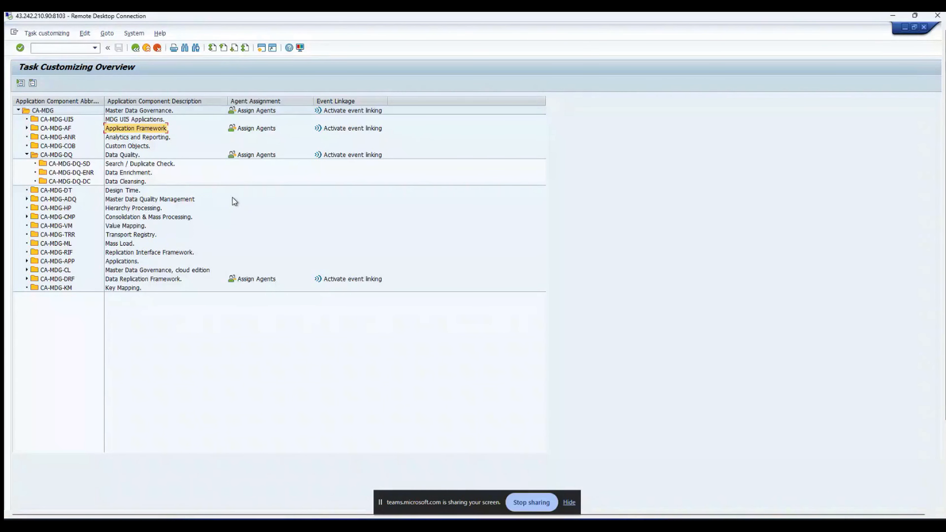
Step: Select the Data Quality subcomponents and briefly re-expand, then collapse Application Framework
left_click(154, 165)
left_click(149, 174)
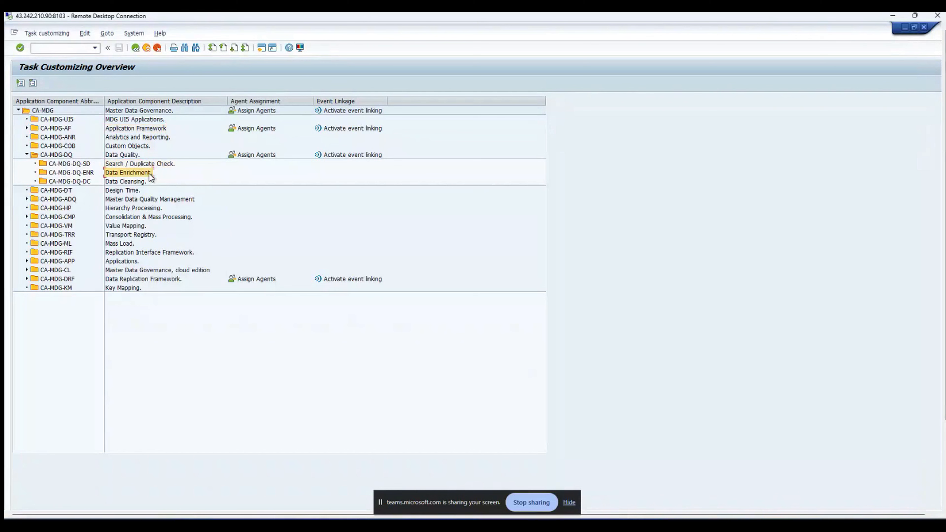
left_click(150, 181)
left_click(161, 131)
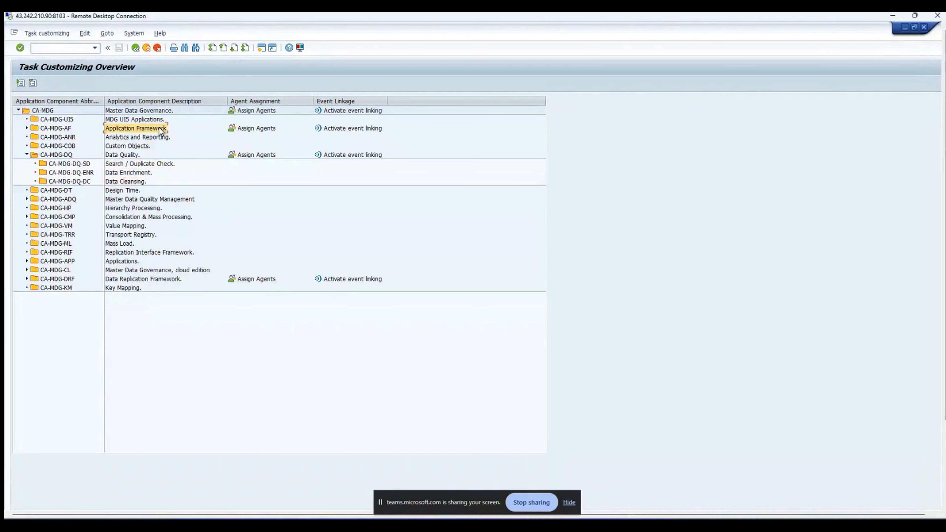
double_click(132, 128)
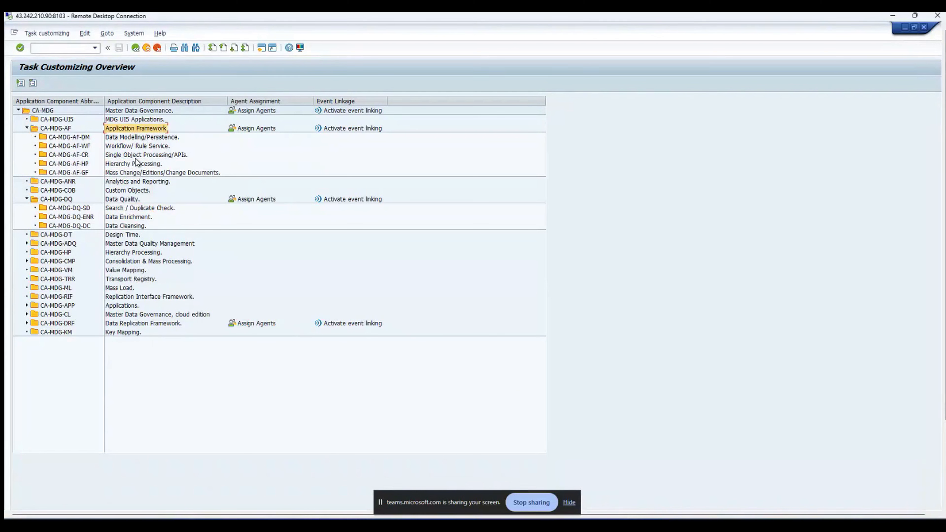
left_click(27, 128)
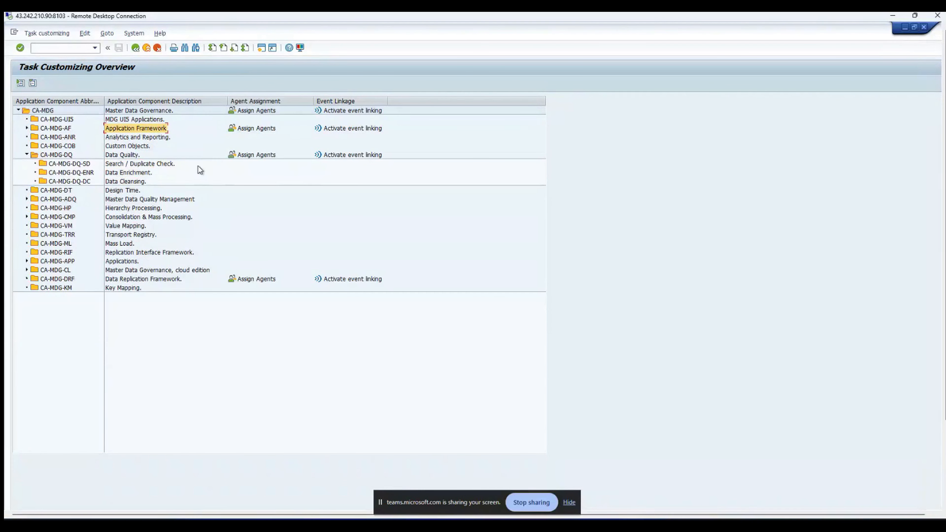
Step: Step through Search/Duplicate Check, Data Enrichment and Data Cleansing, then expand CA-MDG-DRF
left_click(129, 166)
key("Down")
key("Down")
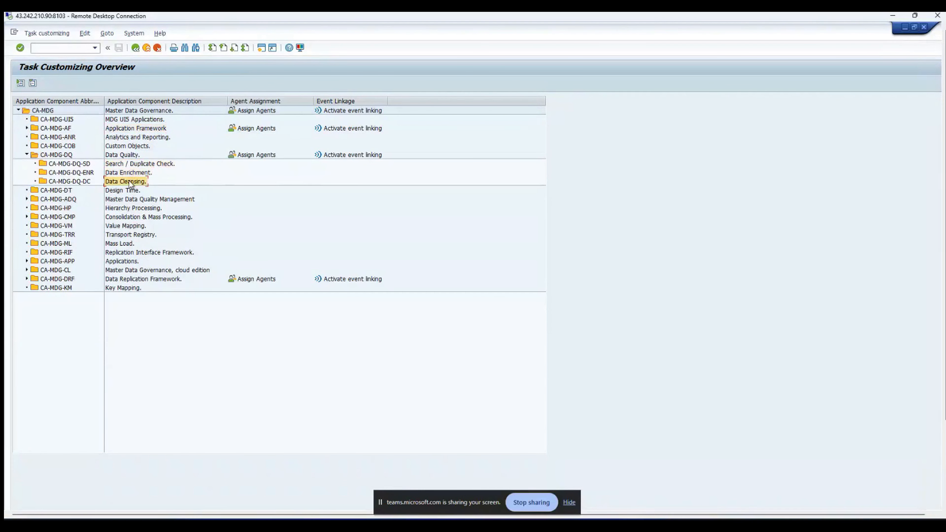
key("Up")
key("Up")
key("Up")
key("Down")
key("Down")
key("Up")
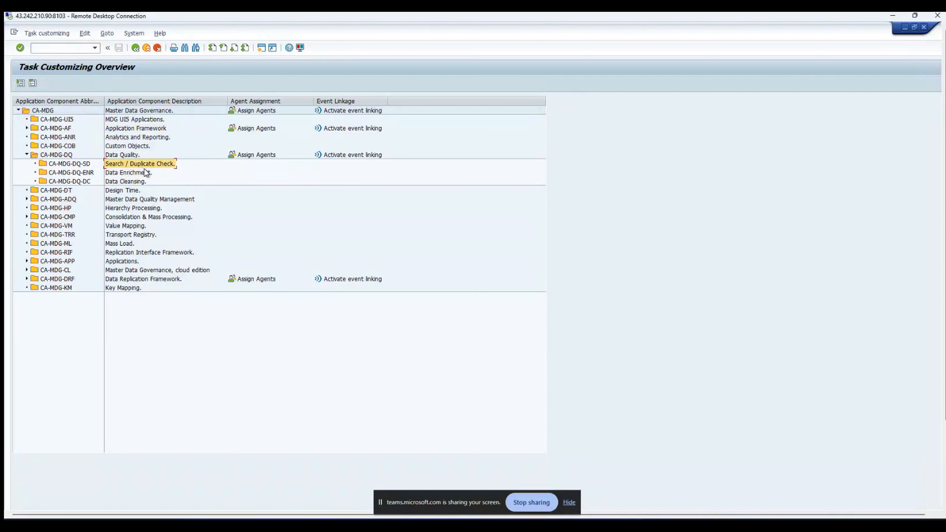
left_click(145, 173)
left_click(143, 181)
left_click(144, 165)
left_click(144, 172)
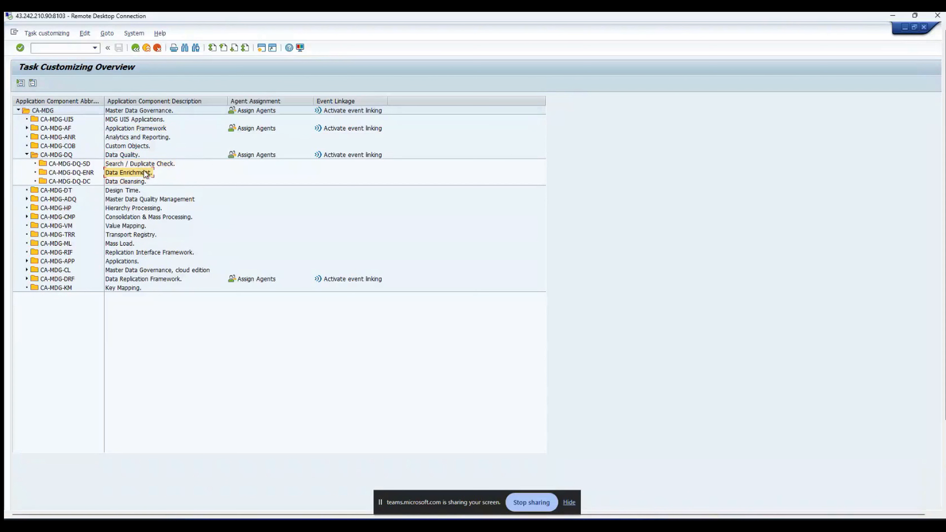
left_click(144, 183)
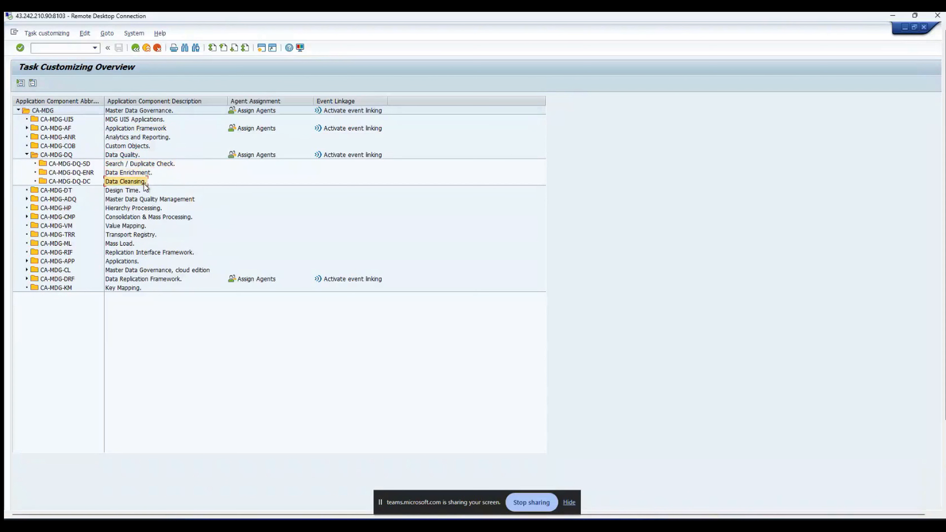
left_click(154, 165)
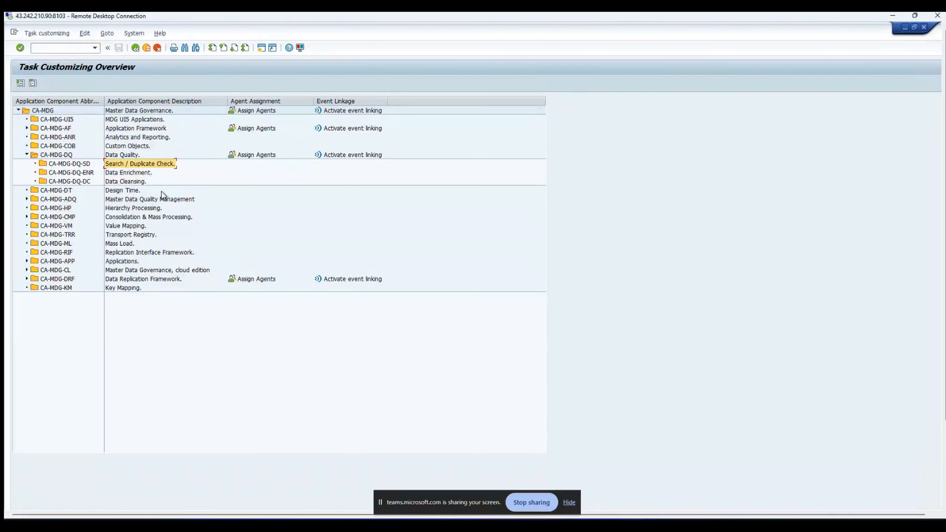
left_click(27, 279)
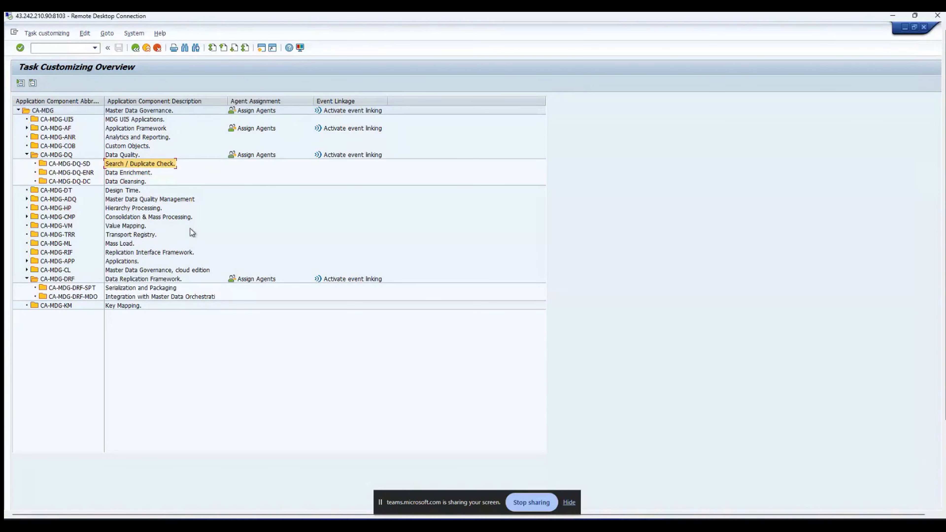
Step: Expand CA-MDG-AF, collapse CA-MDG-DRF and CA-MDG-DQ, and open Assign Agents for Application Framework
left_click(27, 128)
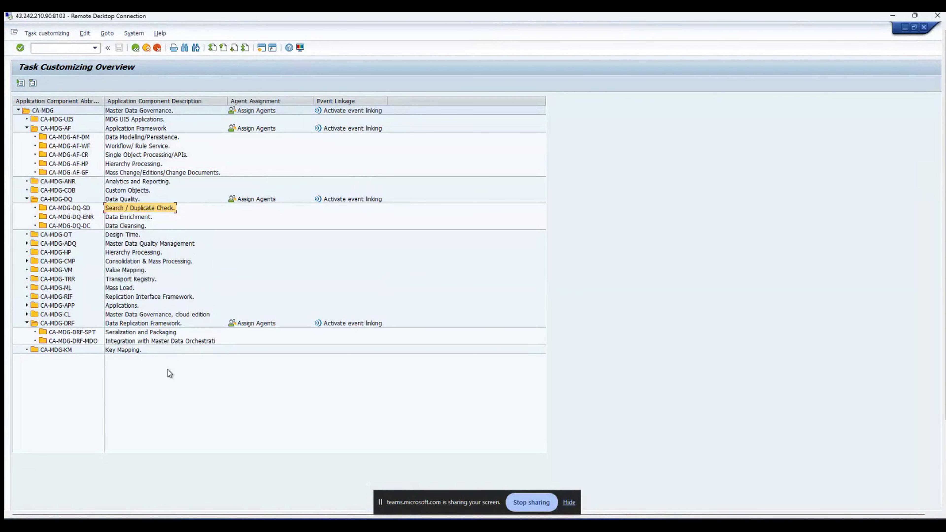
left_click(160, 341)
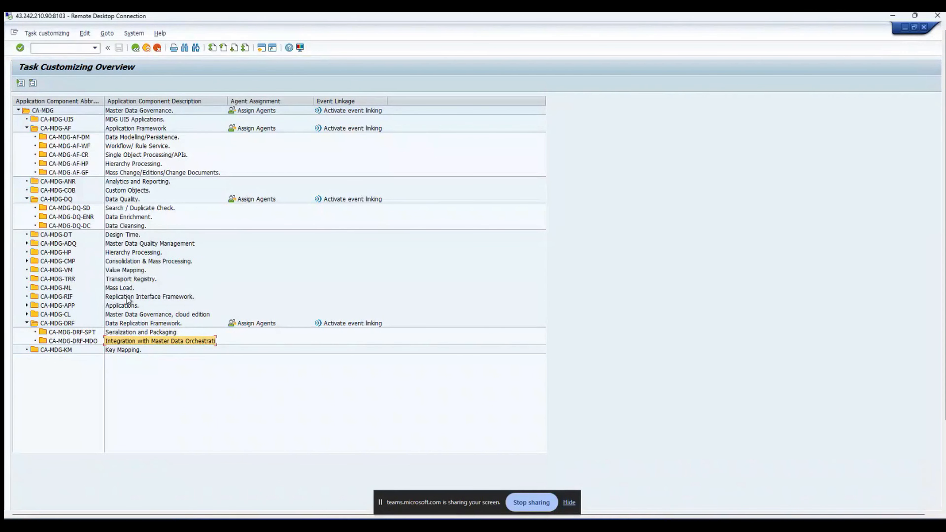
left_click(26, 323)
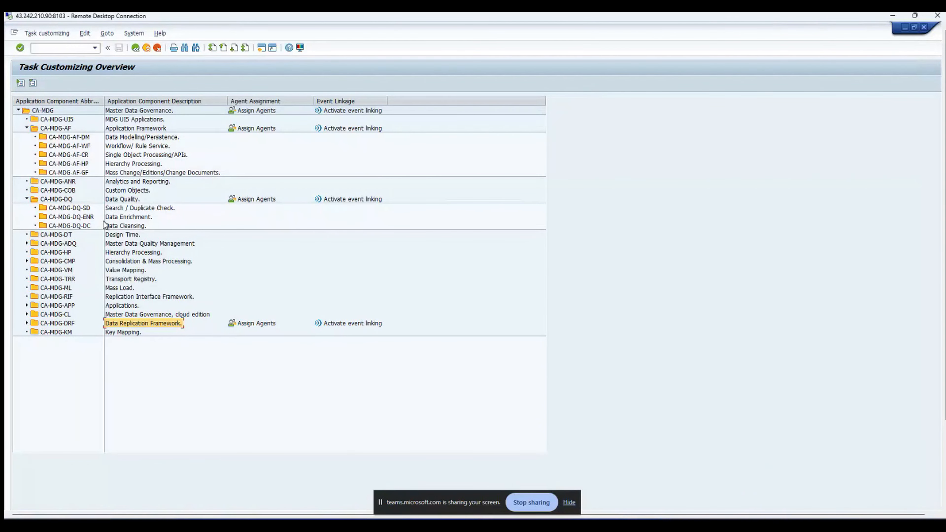
left_click(27, 199)
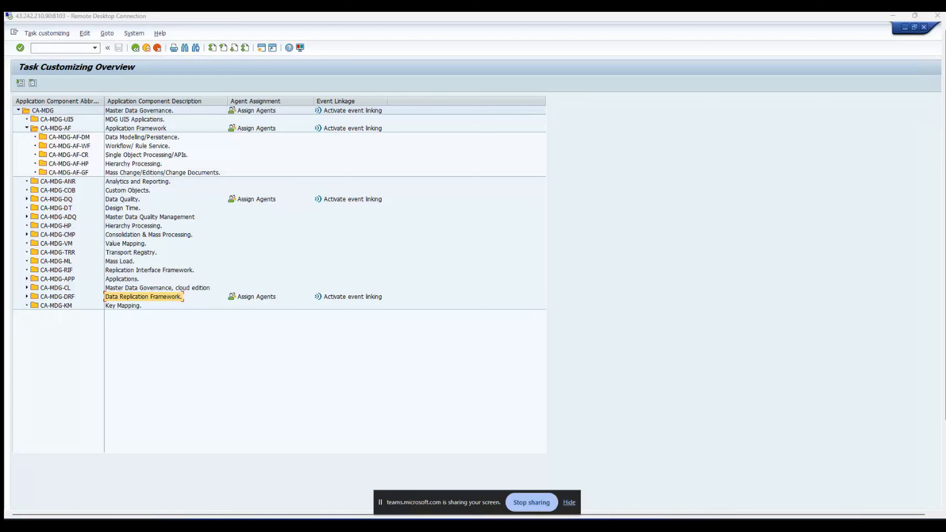
left_click(264, 129)
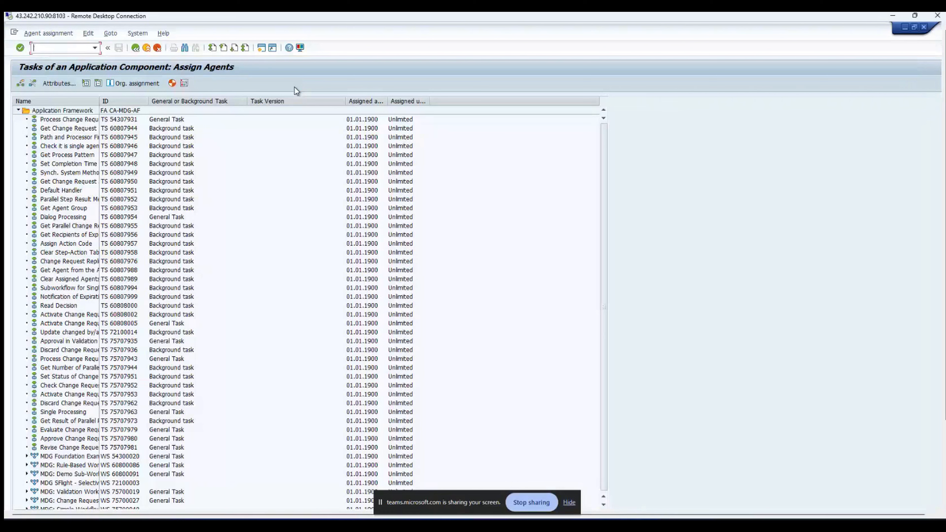
Step: Review the Clear Assigned Agents and Revise Change Request tasks in the agent list
left_click(90, 282)
left_click(107, 450)
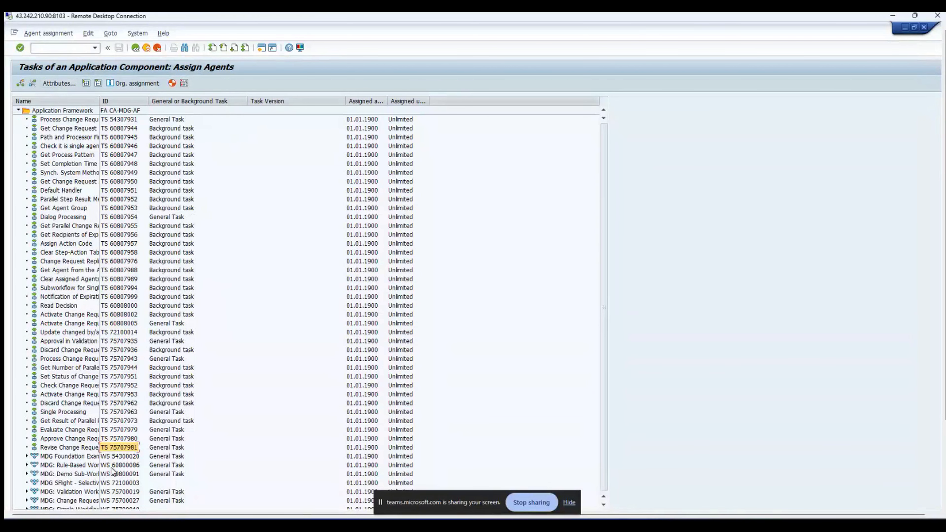
left_click(115, 482)
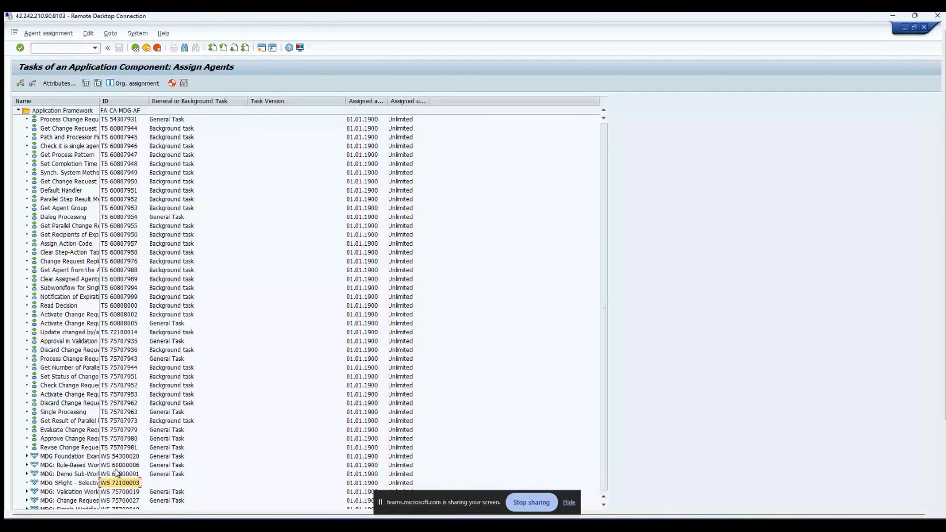
left_click(59, 83)
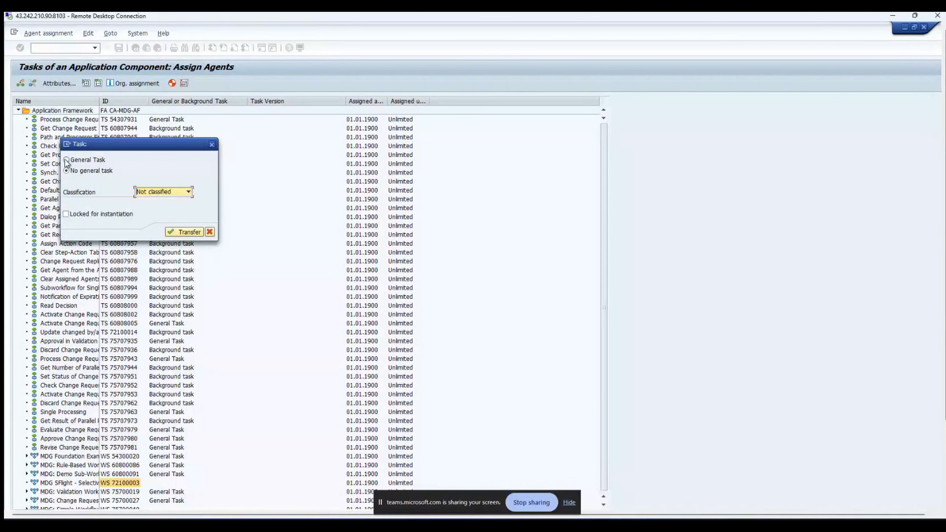
key("Escape")
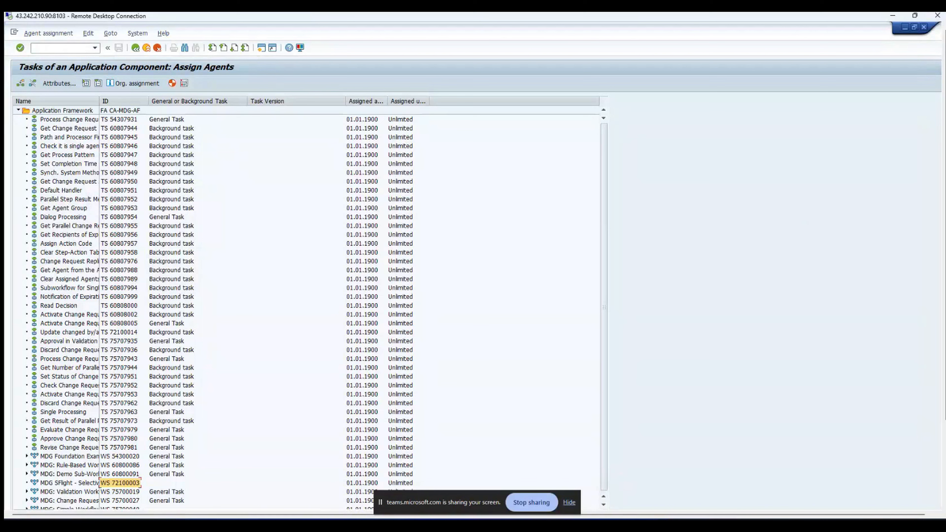
Step: Return to SPRO, review the Define Change Request Actions table, and come back to the tree
left_click(136, 48)
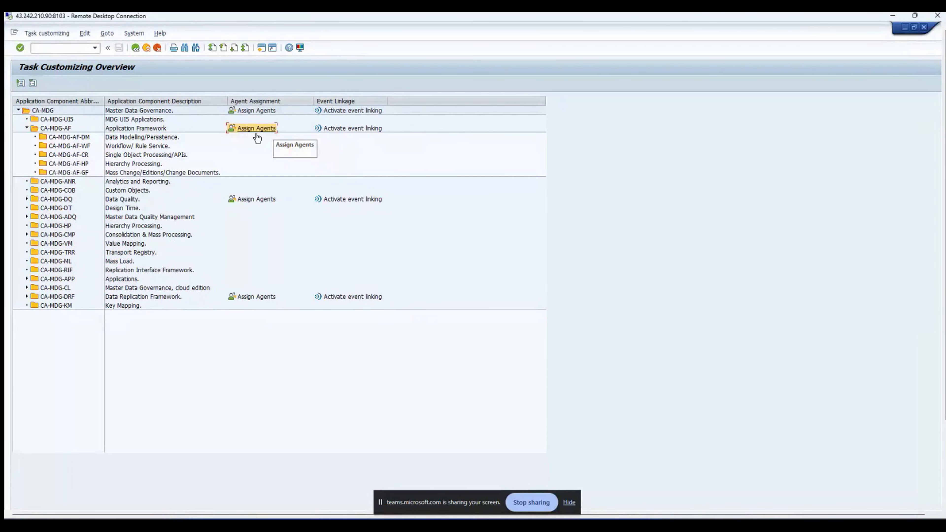
left_click(137, 50)
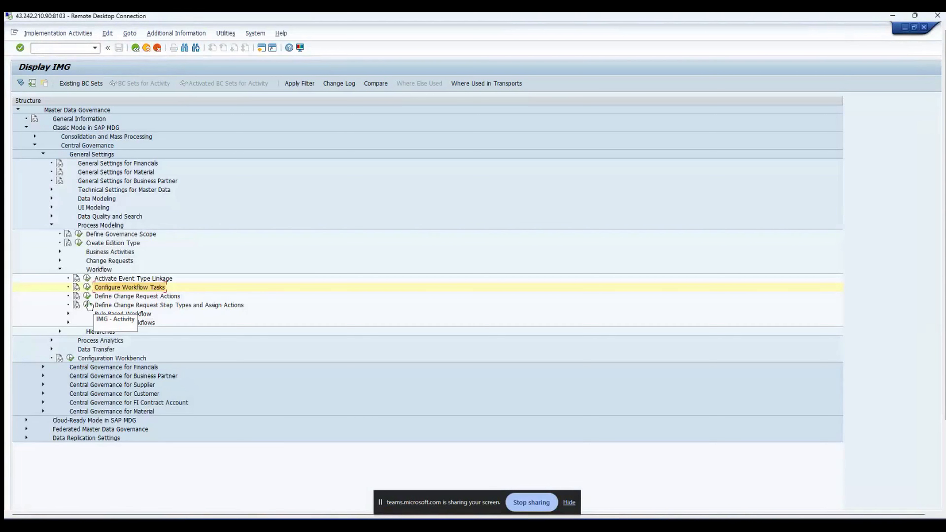
left_click(87, 296)
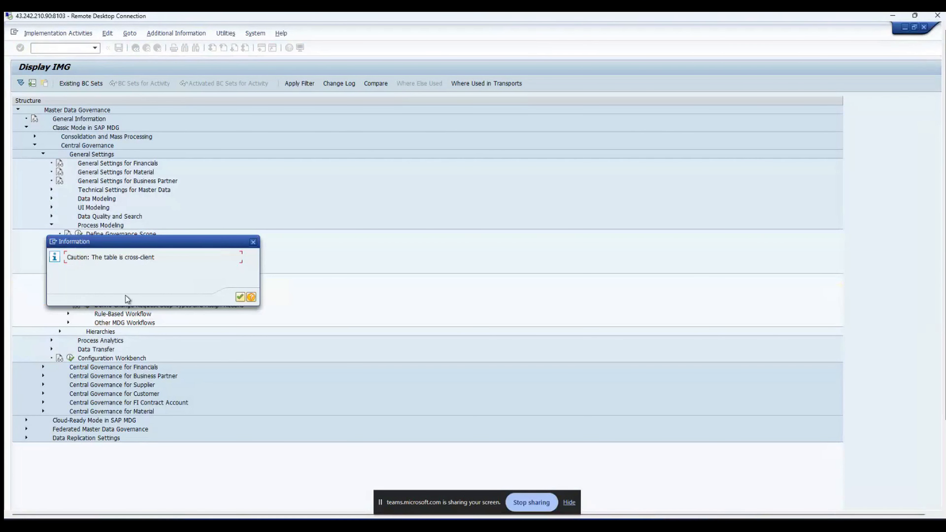
left_click(239, 297)
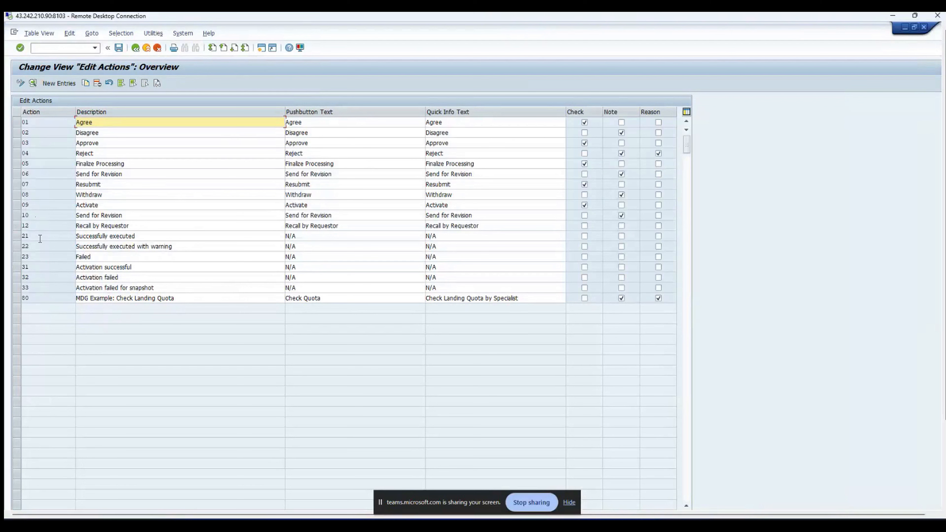
left_click(133, 49)
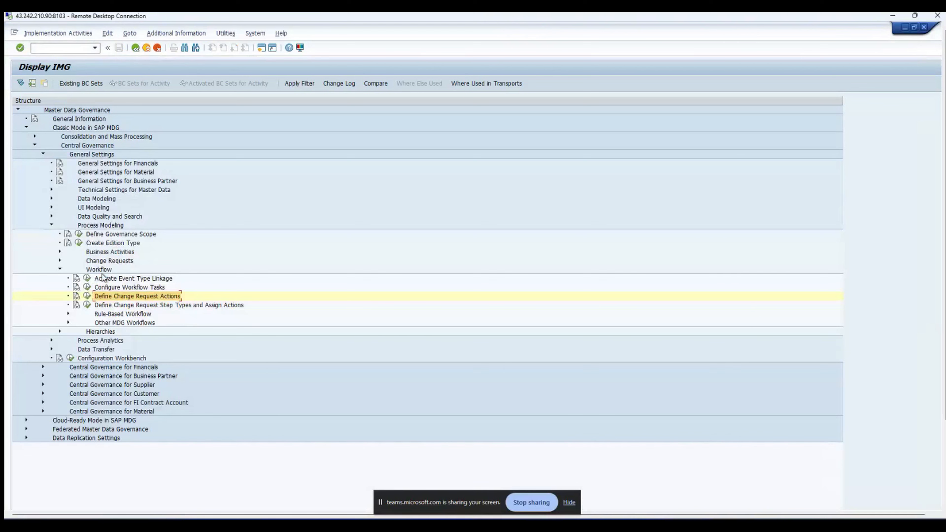
left_click(85, 297)
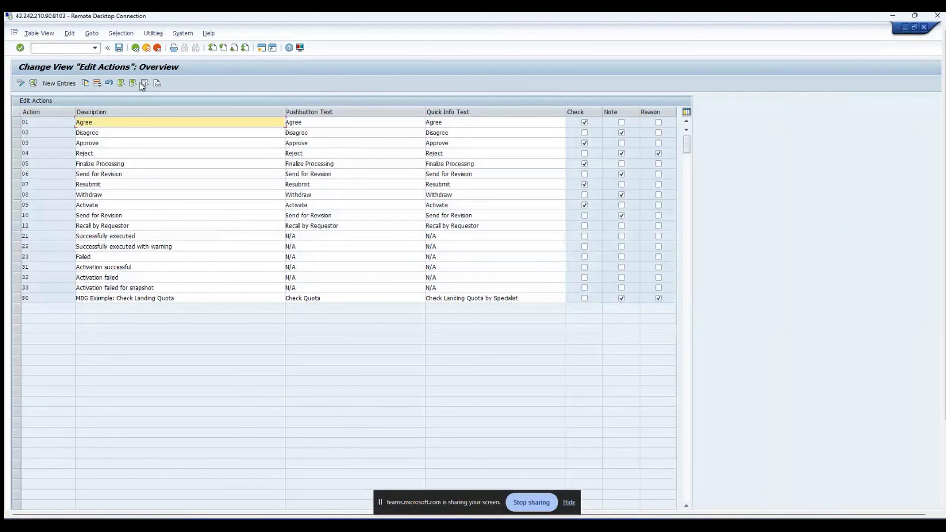
left_click(136, 48)
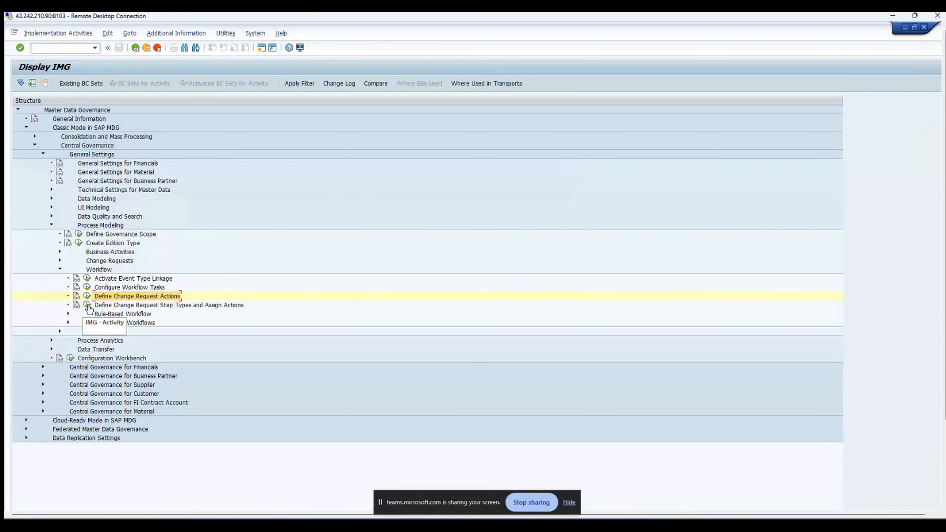
Step: Open Define Change Request Step Types and review the approve, withdraw and recall step type descriptions
left_click(88, 306)
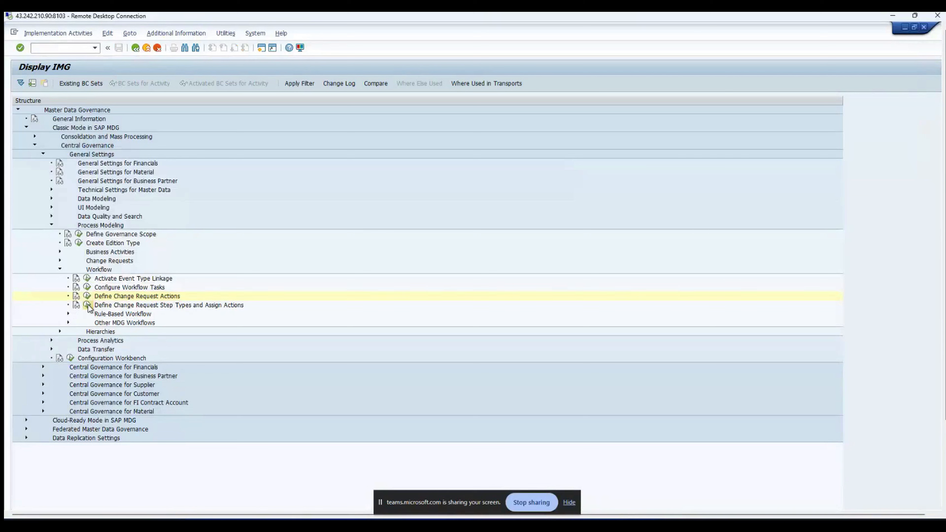
left_click(240, 297)
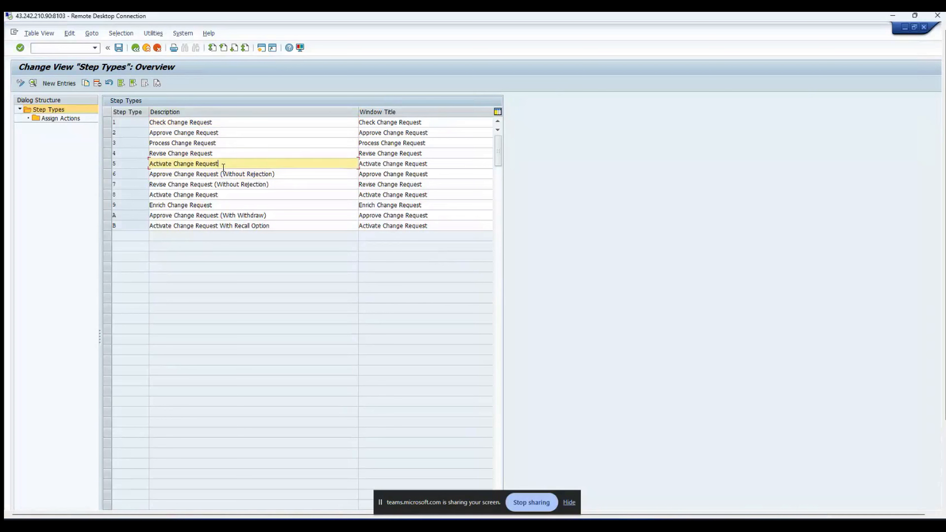
left_click(282, 173)
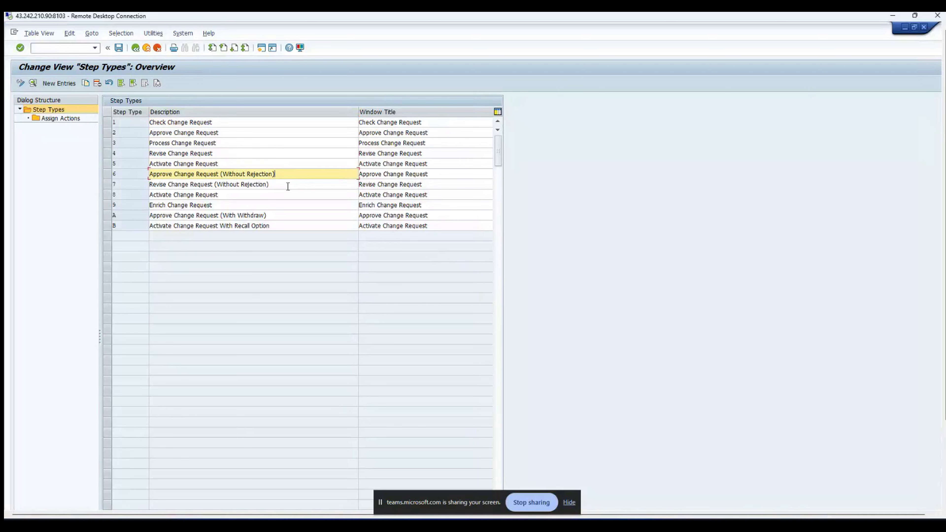
left_click(288, 186)
left_click(269, 198)
left_click(266, 203)
left_click(279, 213)
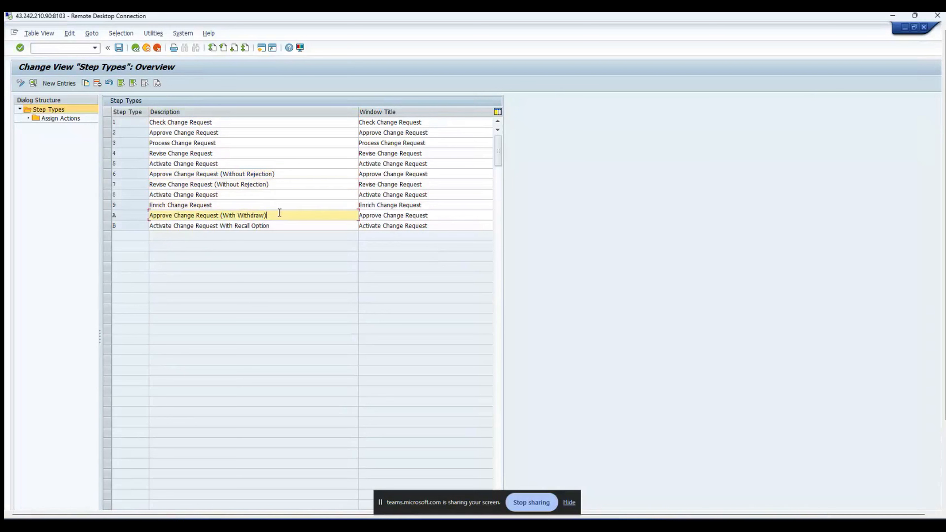
left_click(281, 226)
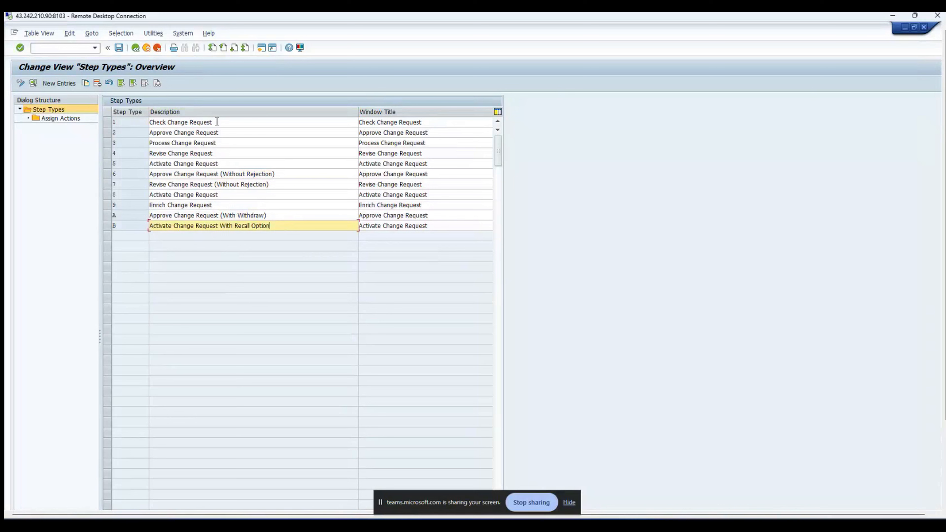
Step: Select step type 1, Check Change Request
left_click(116, 123)
left_click(121, 123)
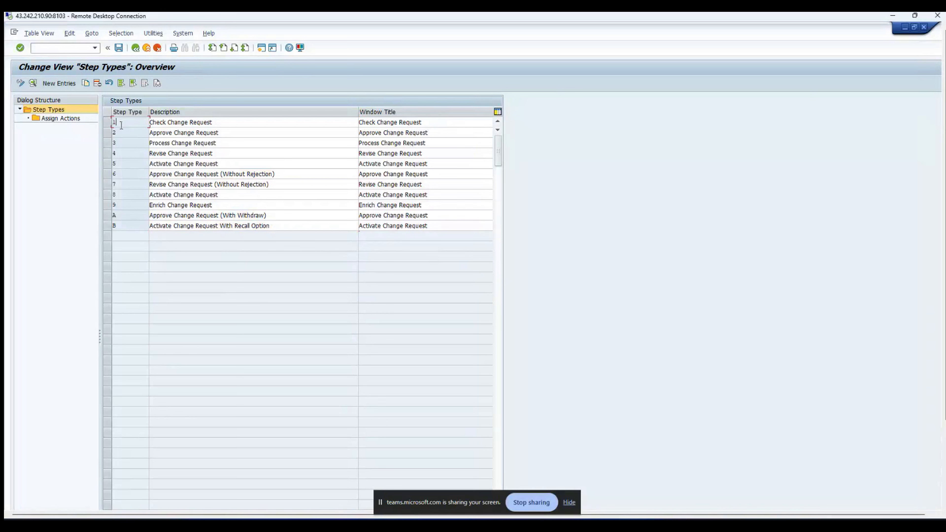
left_click_drag(113, 122, 143, 131)
left_click(105, 123)
left_click(49, 119)
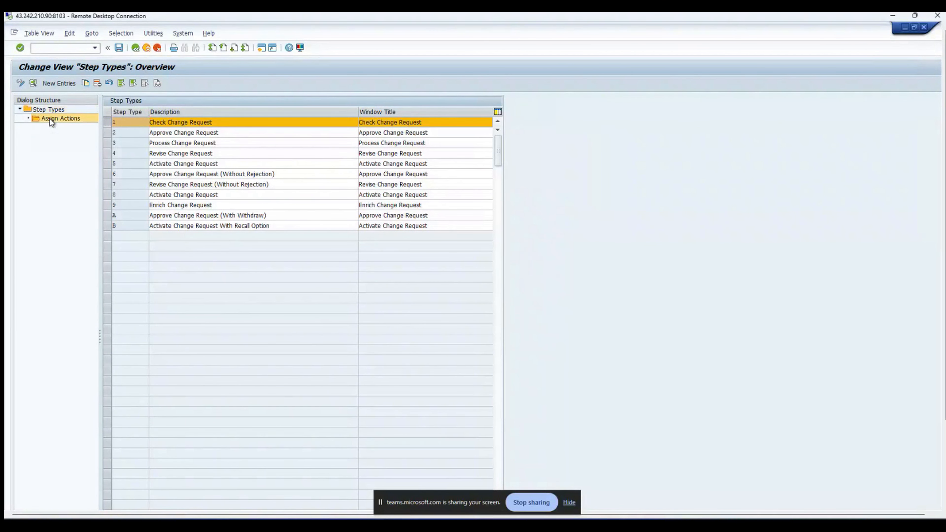
left_click(200, 146)
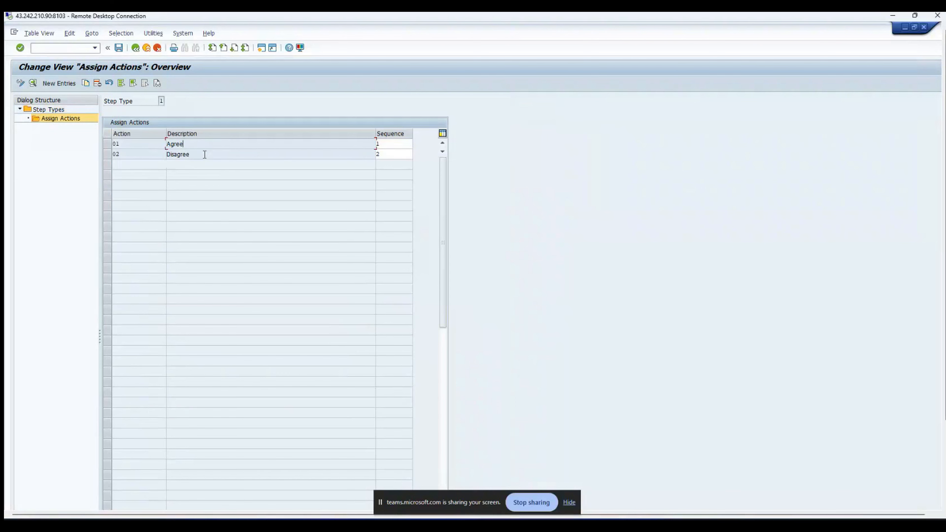
left_click(200, 143)
left_click(136, 48)
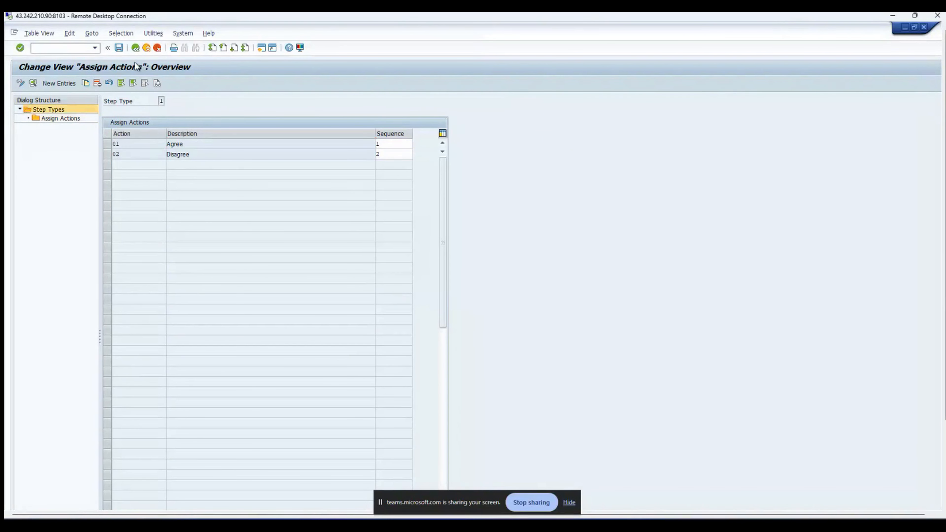
left_click(106, 173)
double_click(72, 119)
left_click_drag(191, 145, 166, 145)
left_click_drag(223, 155, 166, 155)
left_click(137, 48)
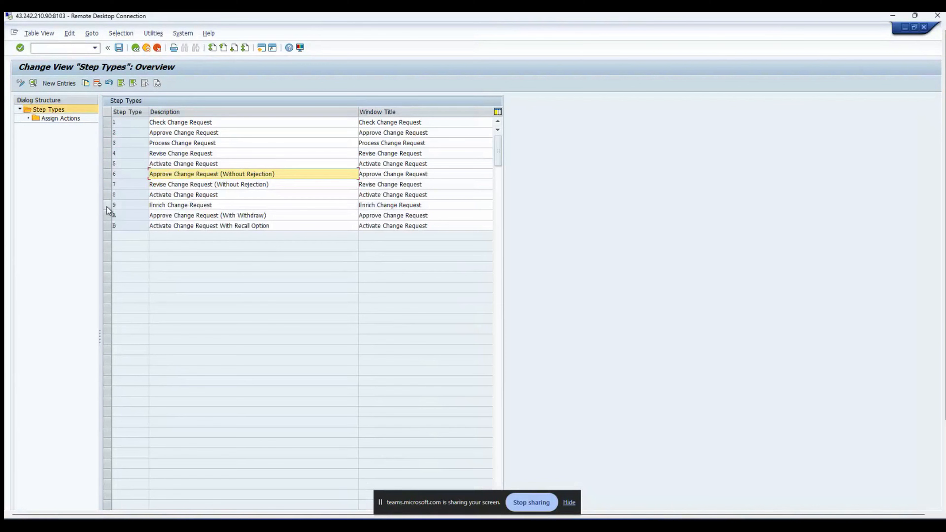
left_click(106, 206)
double_click(47, 122)
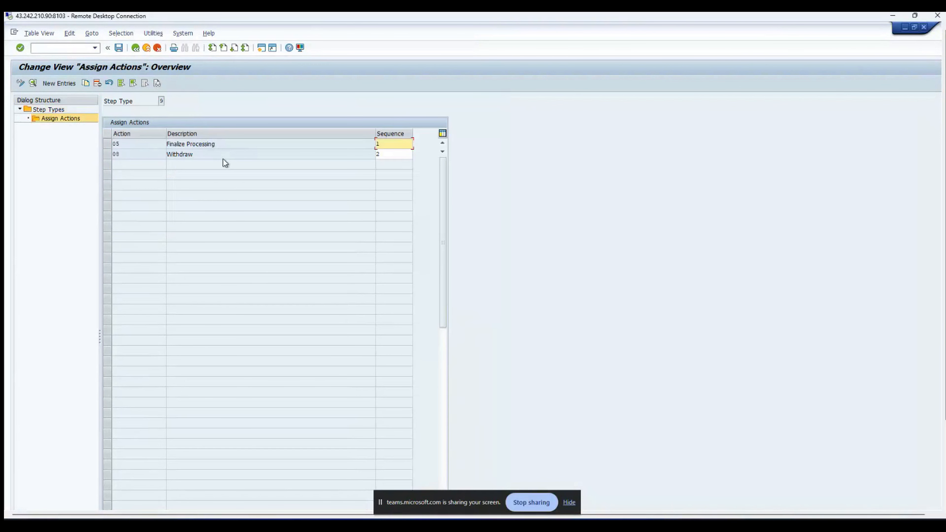
left_click(203, 144)
left_click(202, 154)
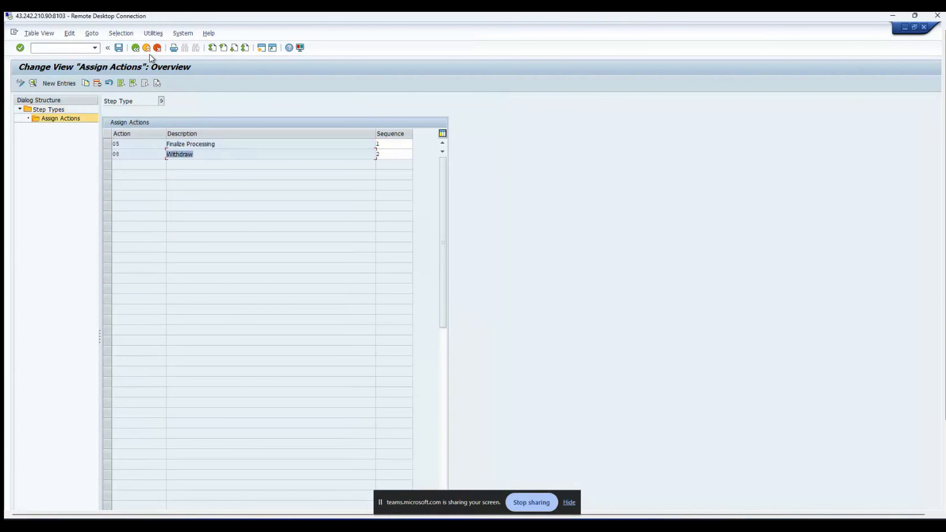
left_click(134, 50)
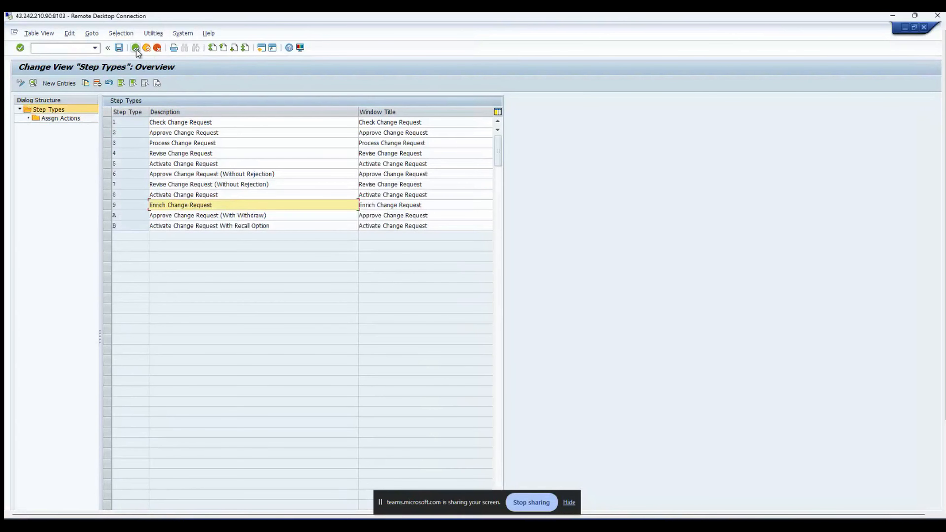
Step: Go back from the Step Types table to the Master Data Governance IMG tree with Workflow activities listed
left_click(135, 49)
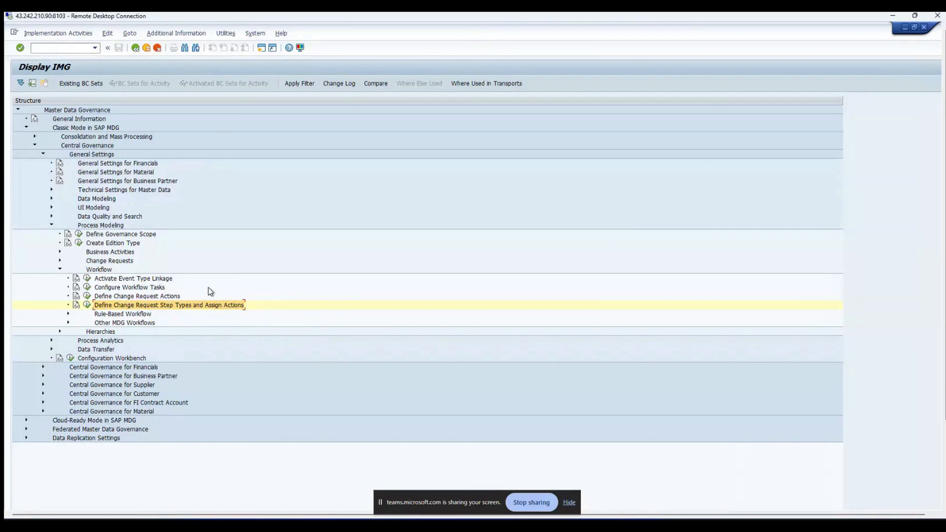
left_click(87, 304)
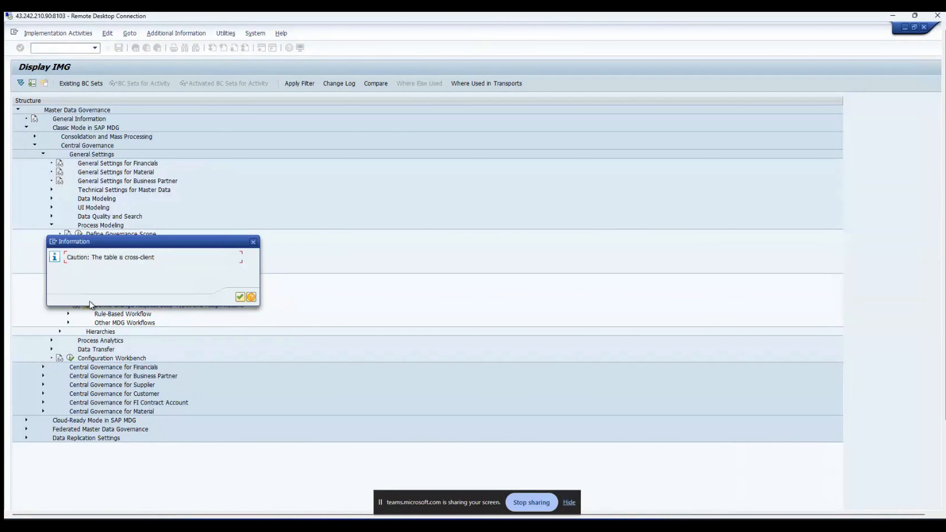
left_click(240, 297)
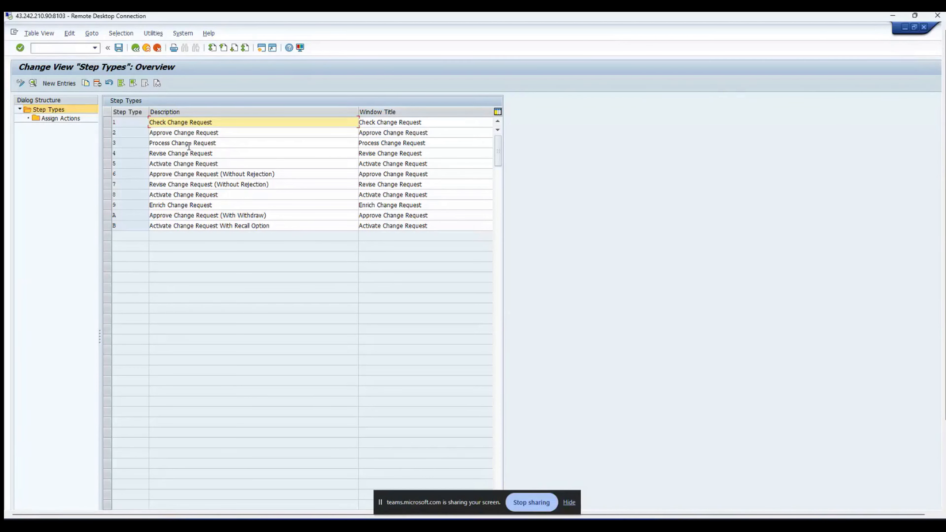
left_click(106, 119)
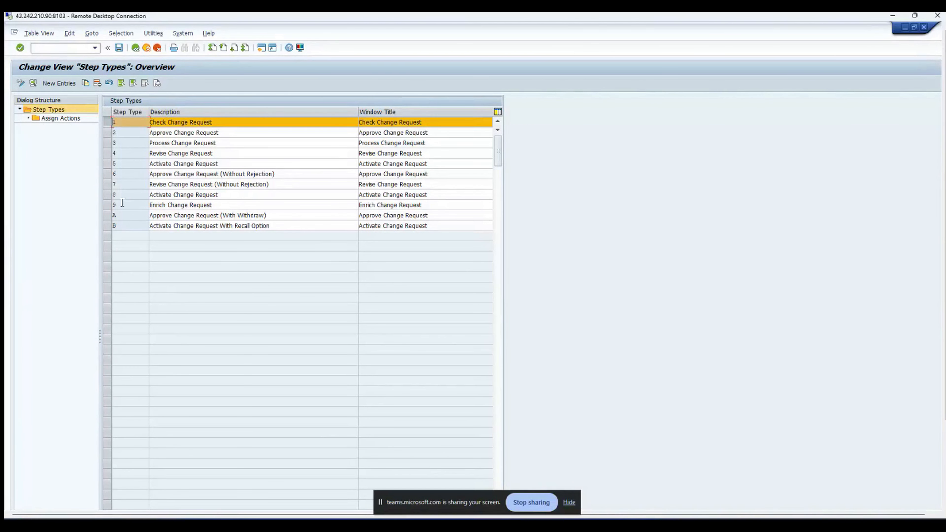
left_click(107, 122)
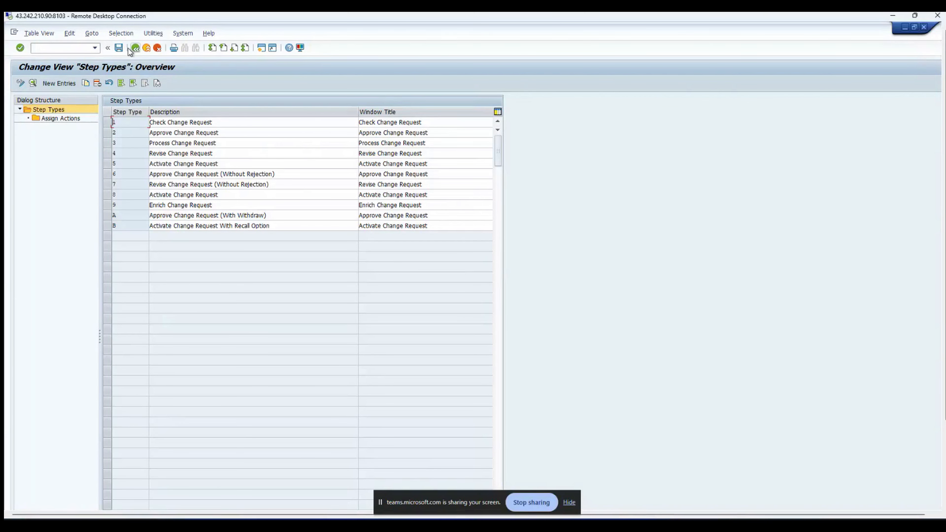
Step: Return to the IMG tree and browse the Rule-Based Workflow and Other MDG Workflows branches
left_click(136, 50)
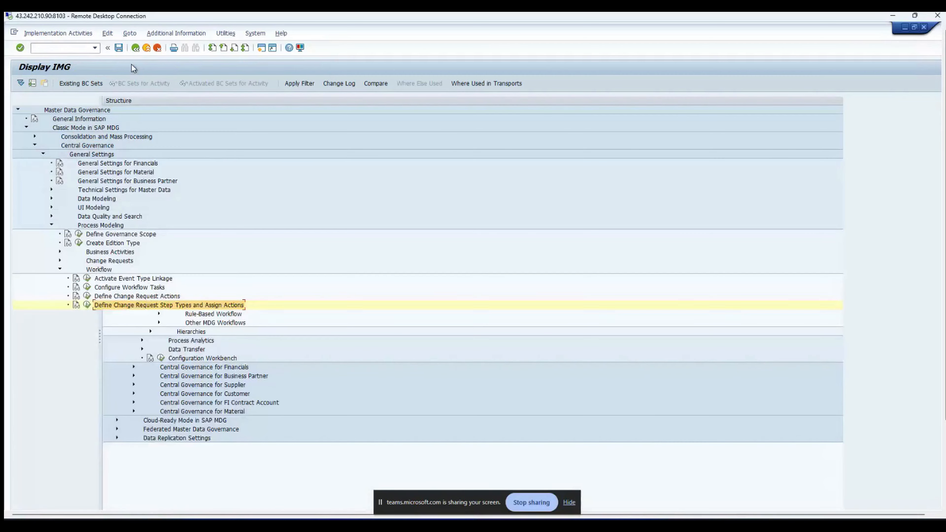
left_click(69, 314)
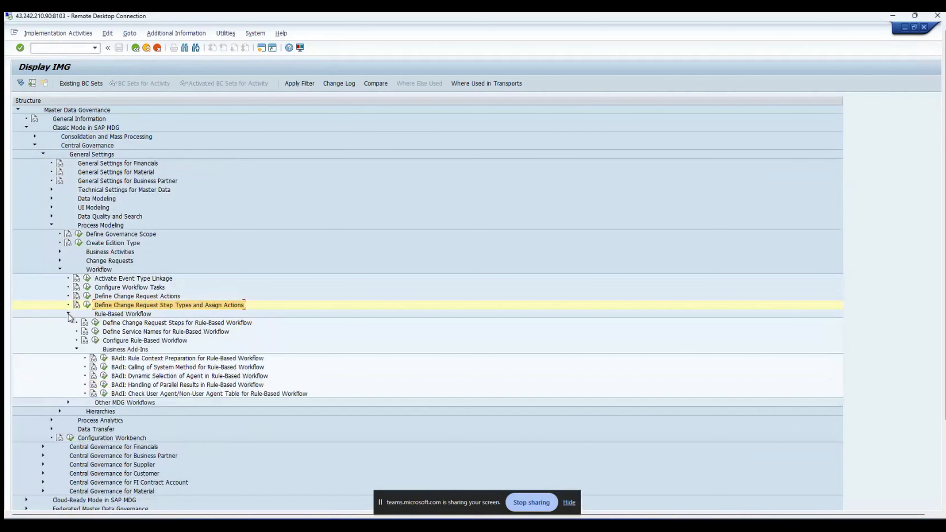
left_click(68, 314)
left_click(110, 317)
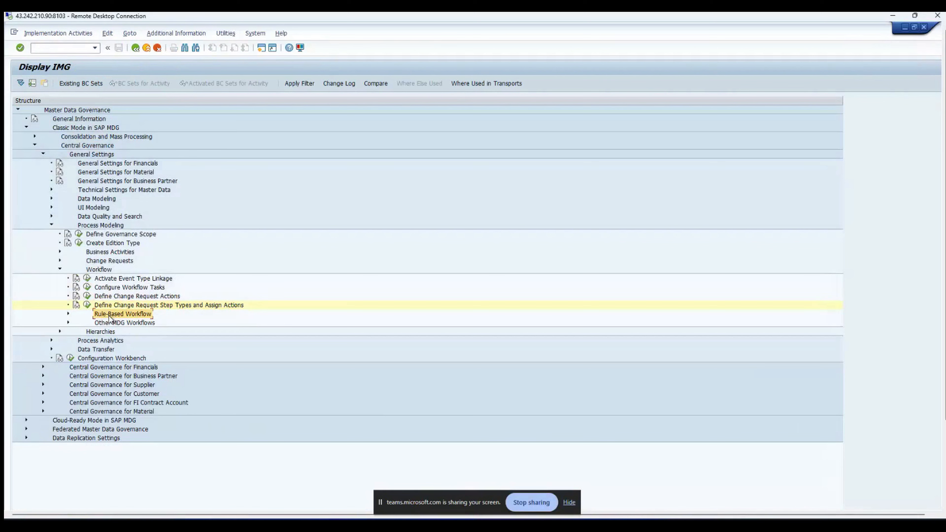
left_click(138, 324)
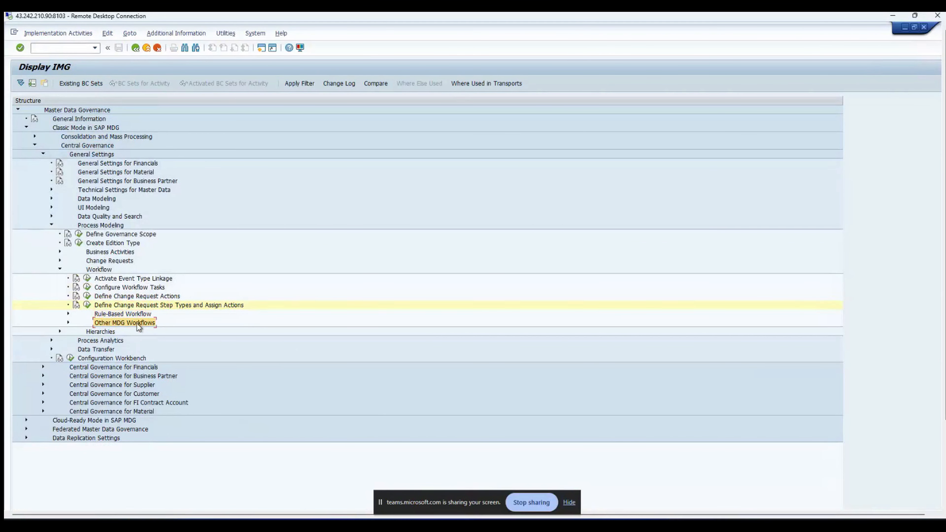
left_click(68, 323)
left_click(69, 323)
Step: Expand Rule-Based Workflow to list its activities and collapse its Business Add-Ins node
left_click(69, 314)
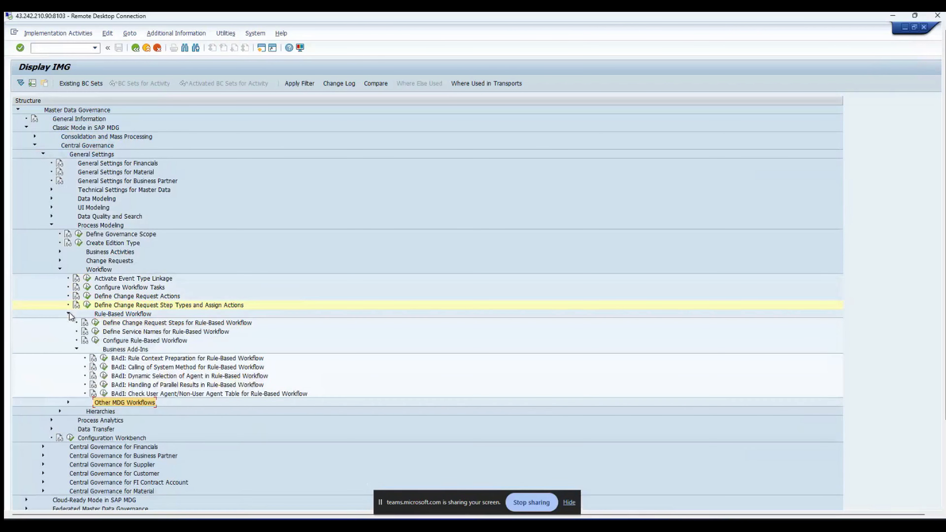
left_click(119, 316)
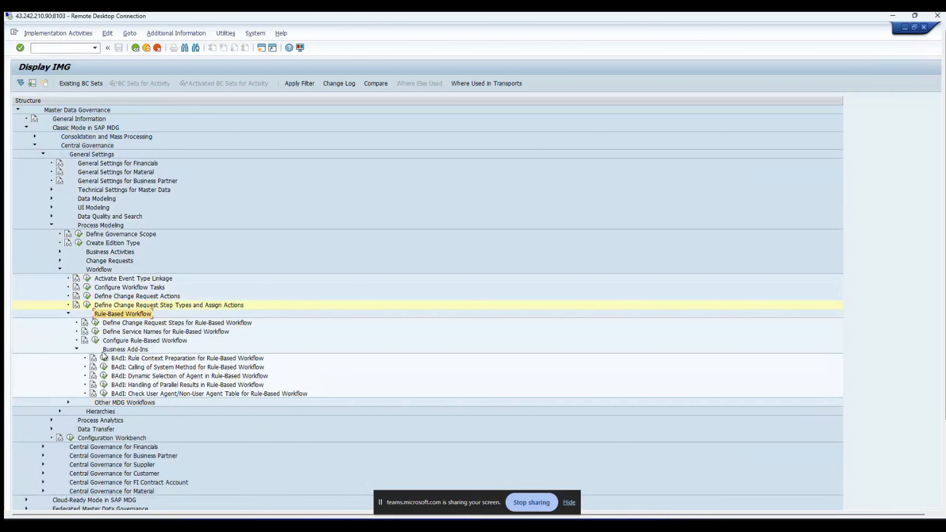
left_click(77, 348)
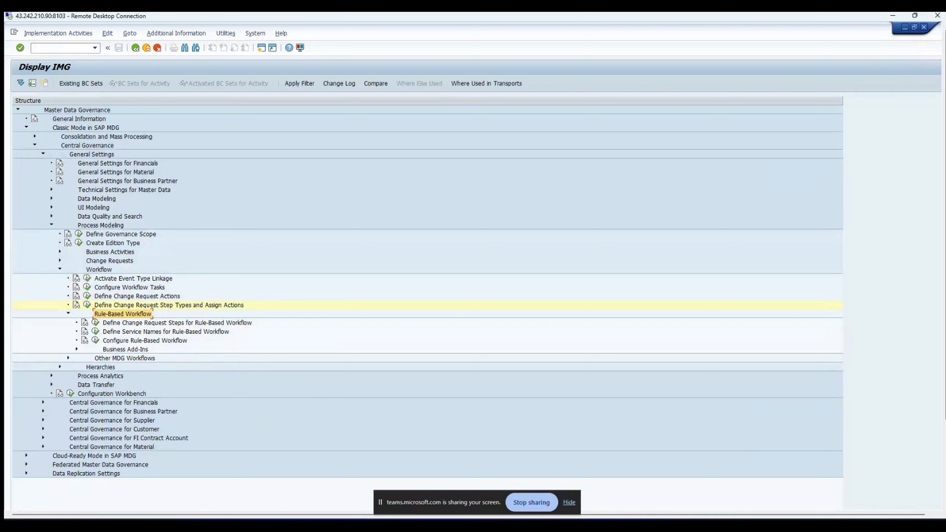
left_click(96, 323)
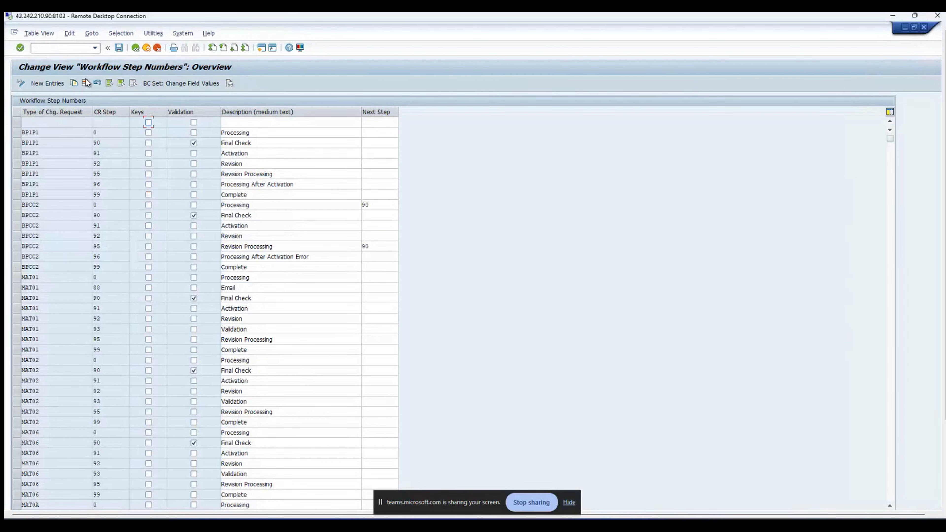
left_click(138, 51)
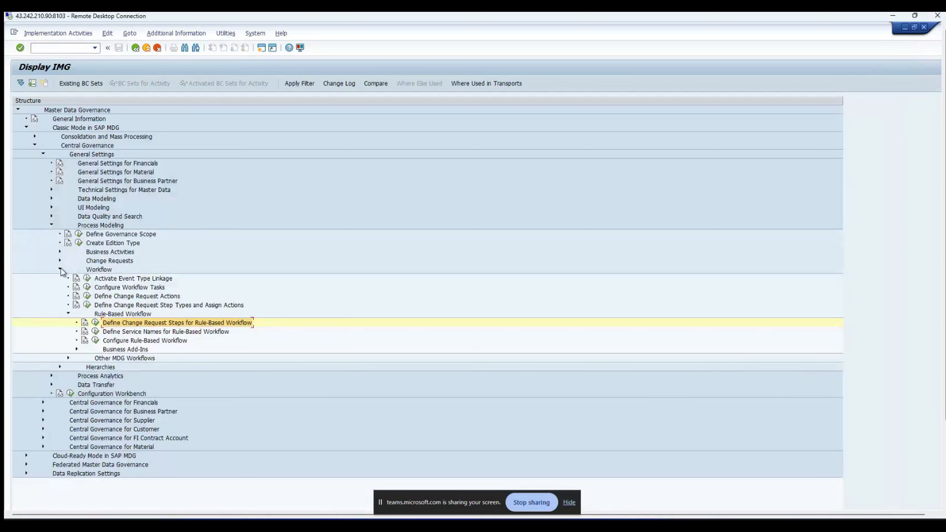
Step: Open the Change Request Types table and copy the YBP1P1CG type name
left_click(60, 260)
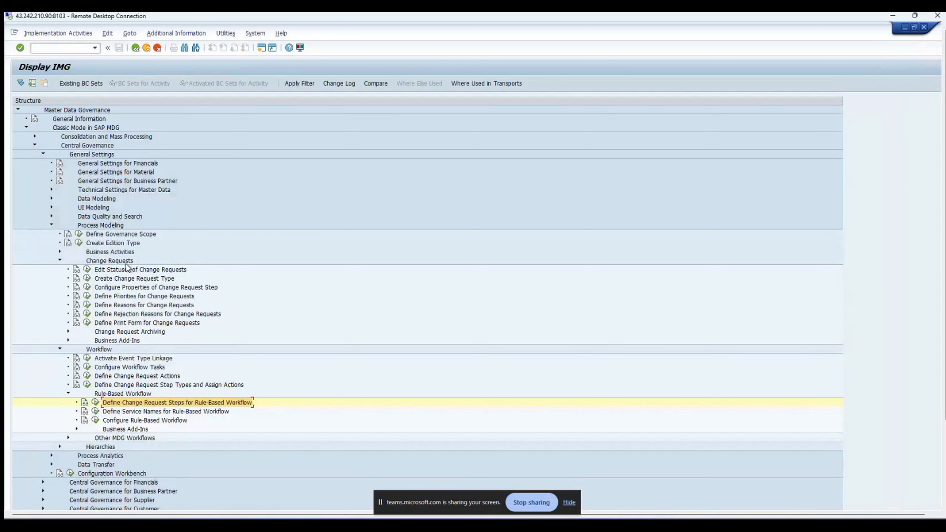
left_click(88, 278)
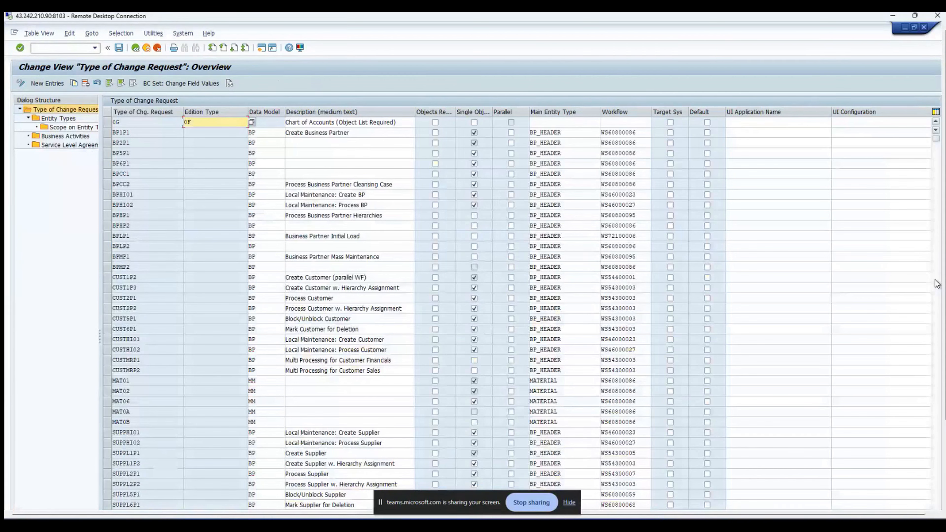
scroll(164, 398, "down", 4)
scroll(163, 398, "down", 3)
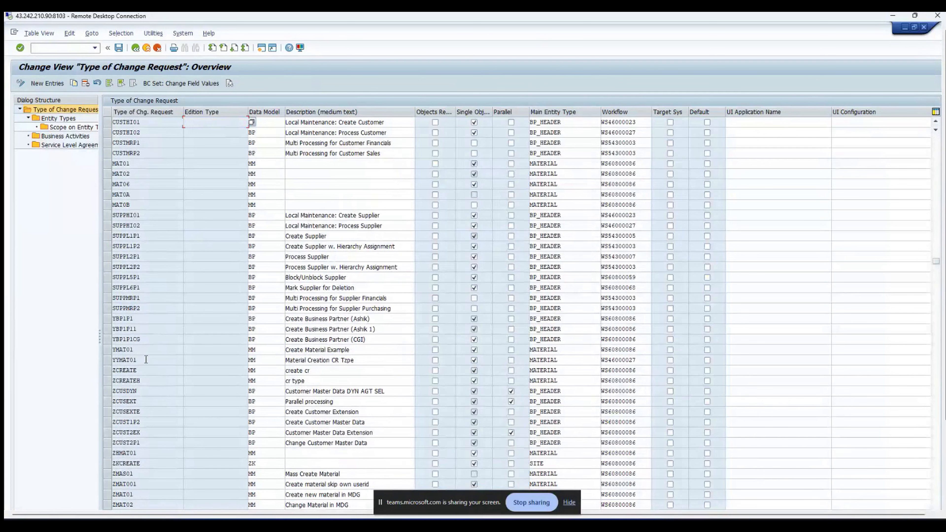
left_click_drag(153, 339, 99, 339)
key("ctrl+c")
Step: Start new workflow step entries and add YBP1P1CG step 00 Requestor
left_click(137, 48)
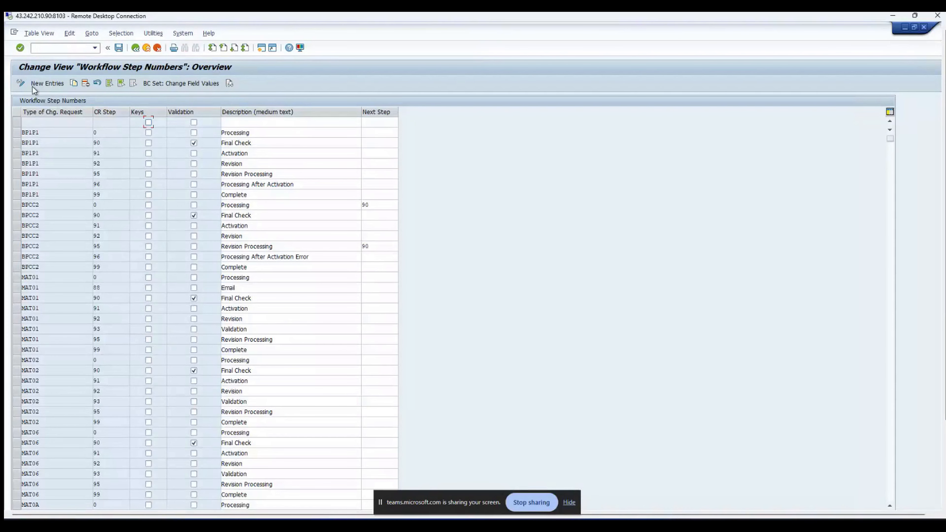
left_click(52, 84)
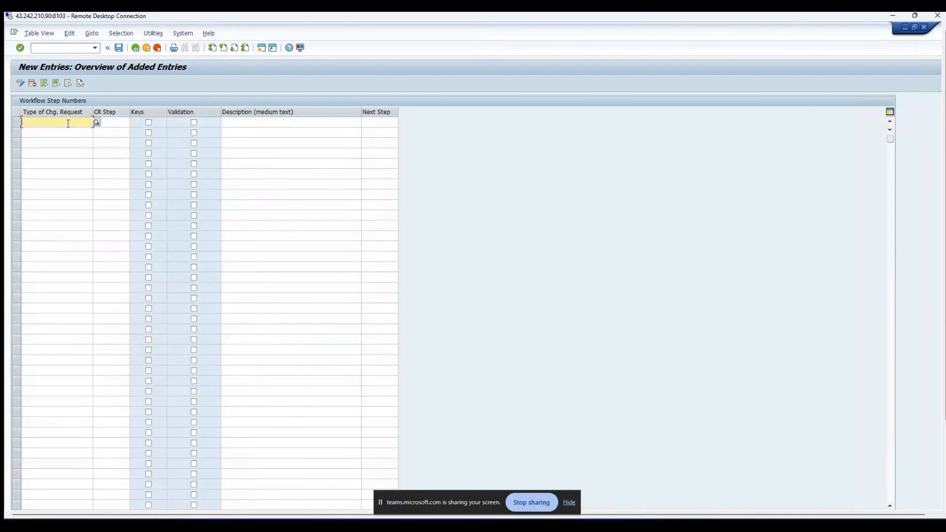
key("ctrl+v")
left_click(112, 124)
type("00")
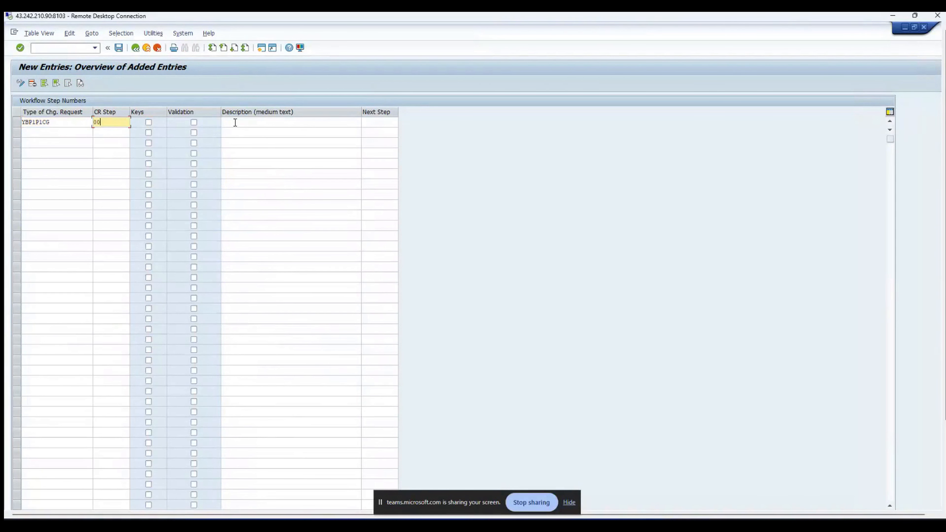
left_click(235, 123)
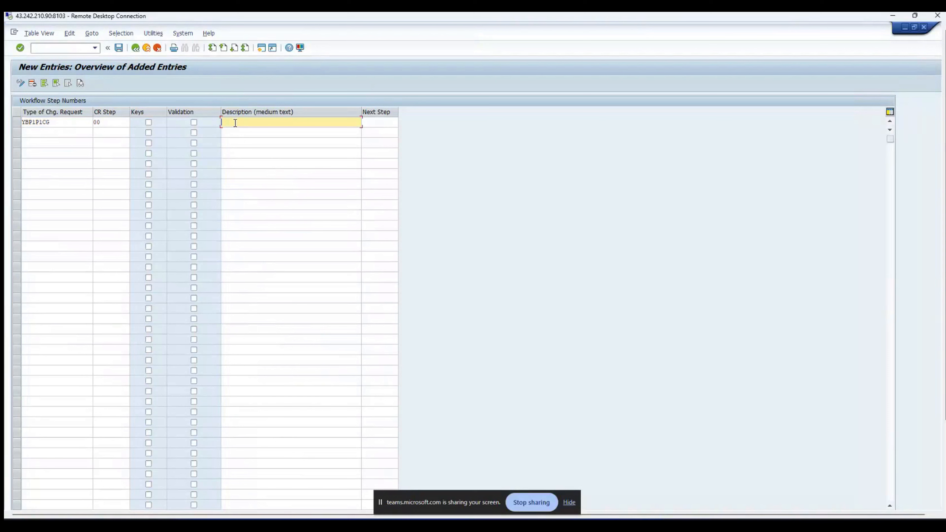
type("Req")
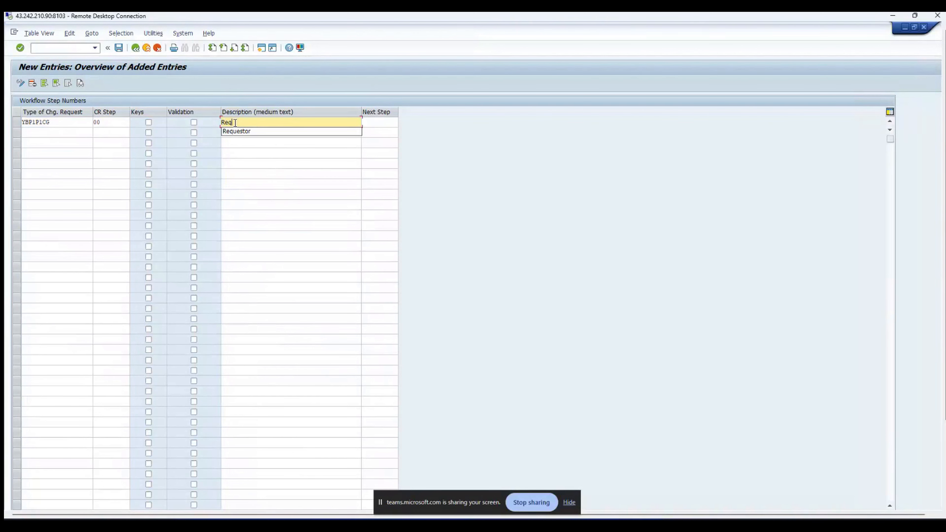
left_click(265, 133)
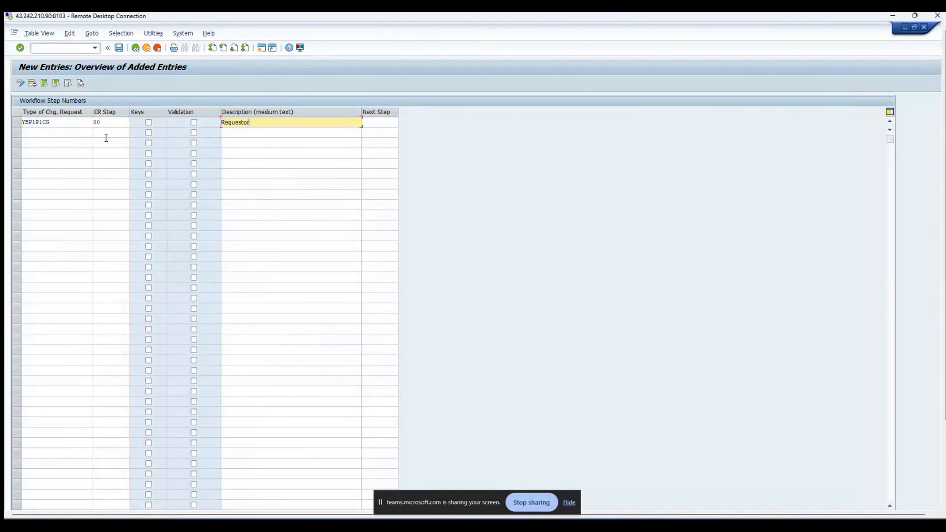
Step: Add YBP1P1CG steps 10 Review and 20 Approve
left_click(62, 133)
key("ctrl+v")
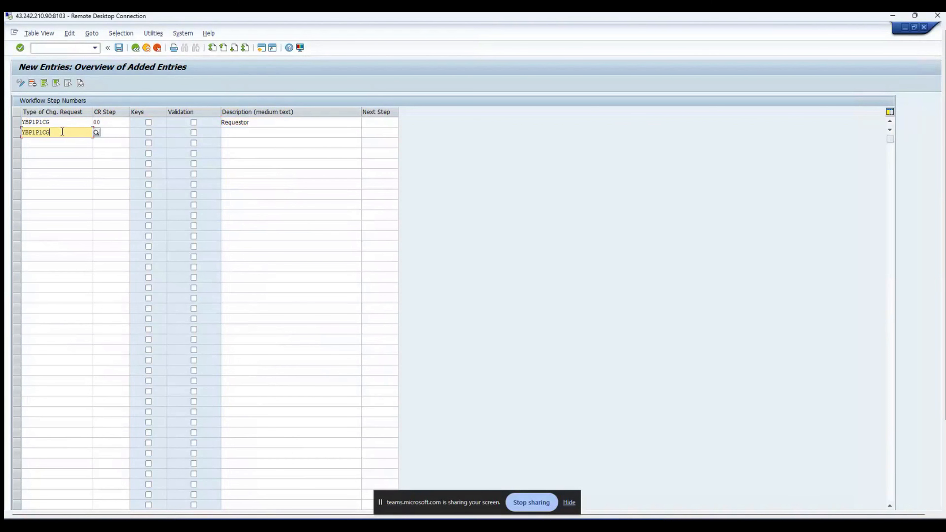
left_click(118, 131)
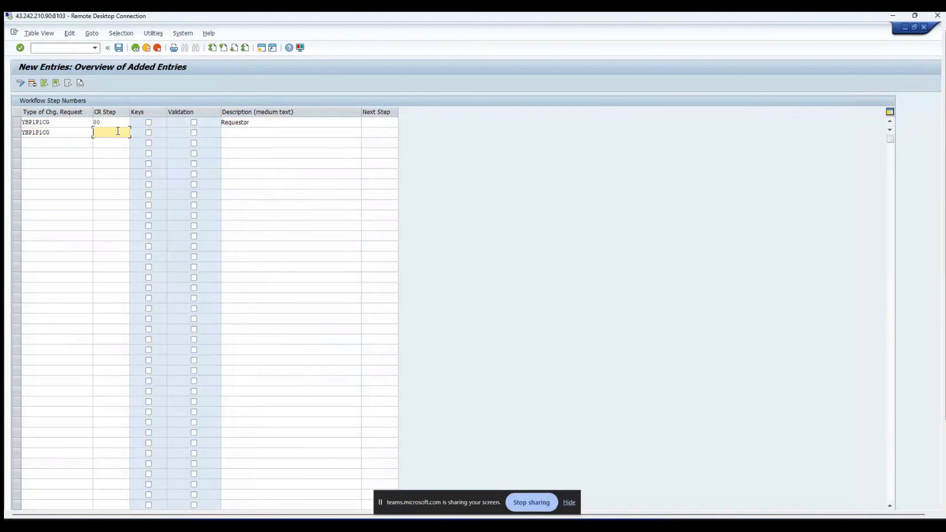
type("10")
key("Tab")
type("Review")
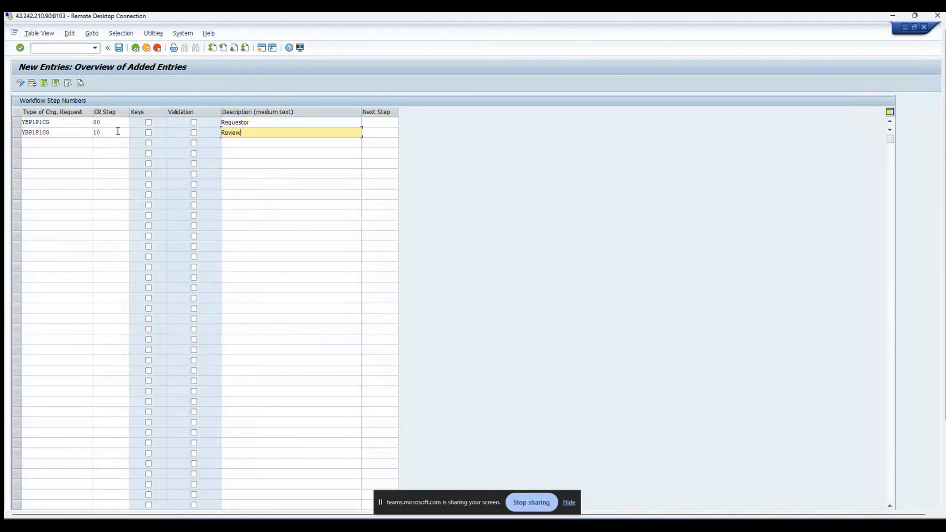
left_click(69, 144)
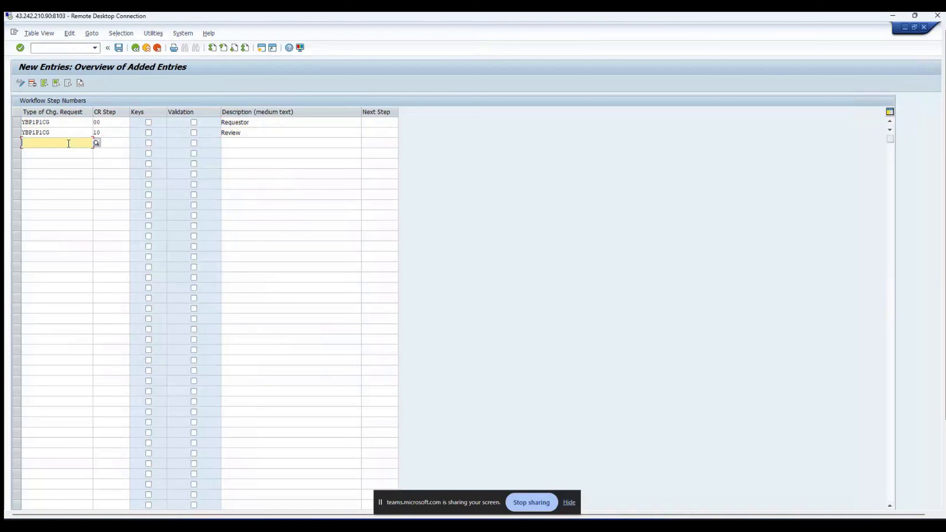
key("ctrl+v")
left_click(116, 143)
type("20")
key("Tab")
key("Tab")
key("Tab")
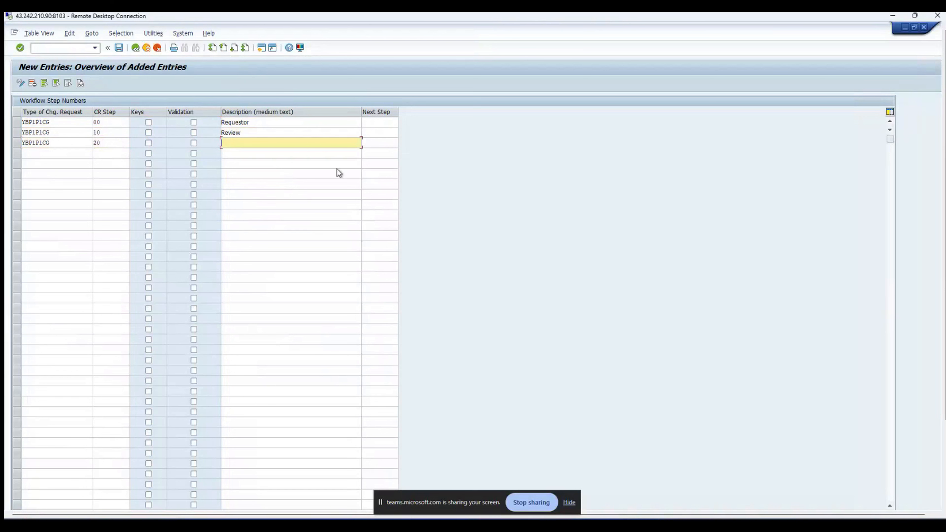
type("Approve")
Step: Add YBP1P1CG step 30 Activate
left_click(56, 152)
key("ctrl+v")
left_click(118, 154)
type("30")
key("Tab")
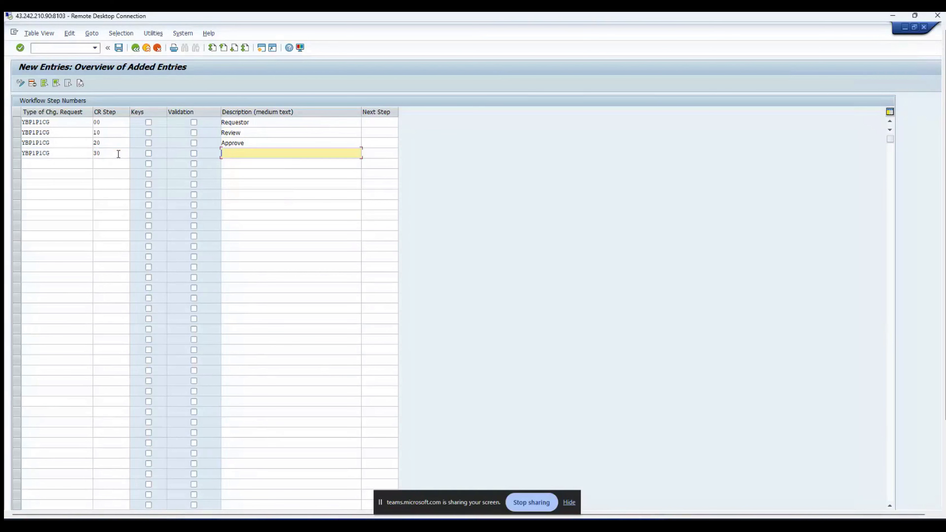
type("Activate")
left_click(67, 164)
Step: Add YBP1P1CG step 40 with description Resubmit
key("ctrl+v")
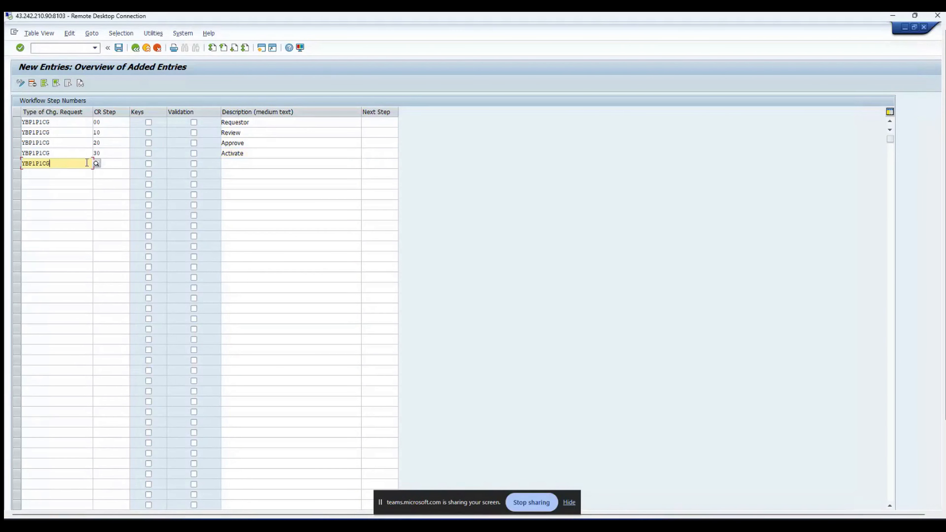
left_click(120, 163)
type("4")
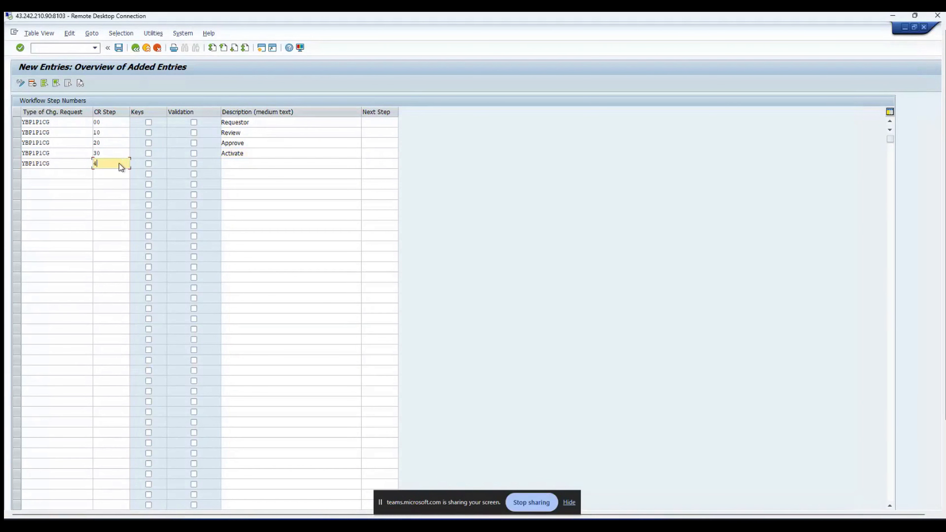
type("0")
key("Tab")
key("Tab")
key("Tab")
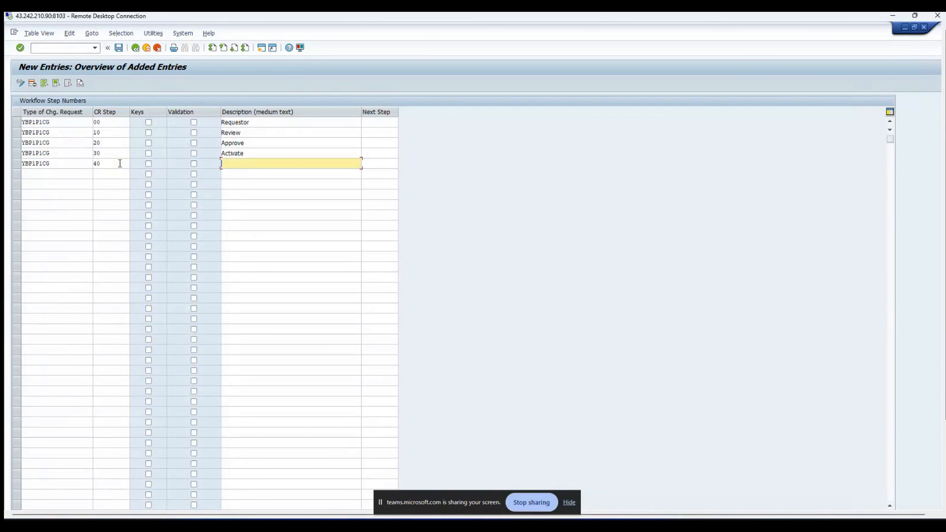
type("Res")
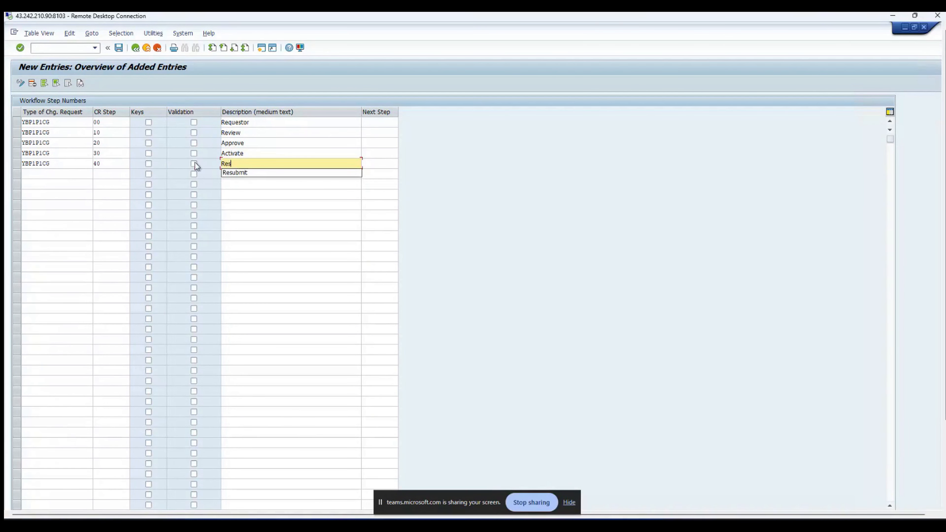
key("Down")
key("Return")
Step: Add YBP1P1CG step 50 with description Roll Back
left_click(68, 174)
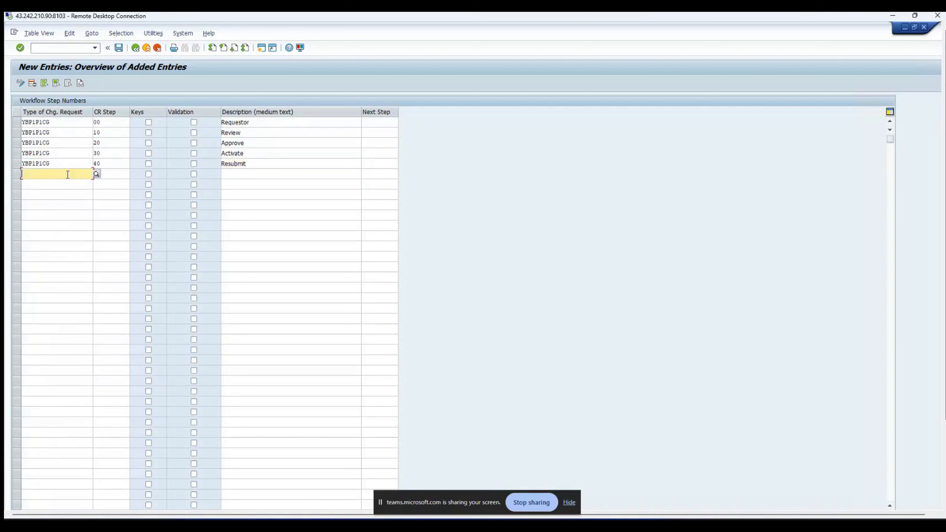
key("ctrl+v")
left_click(120, 176)
type("50")
key("Tab")
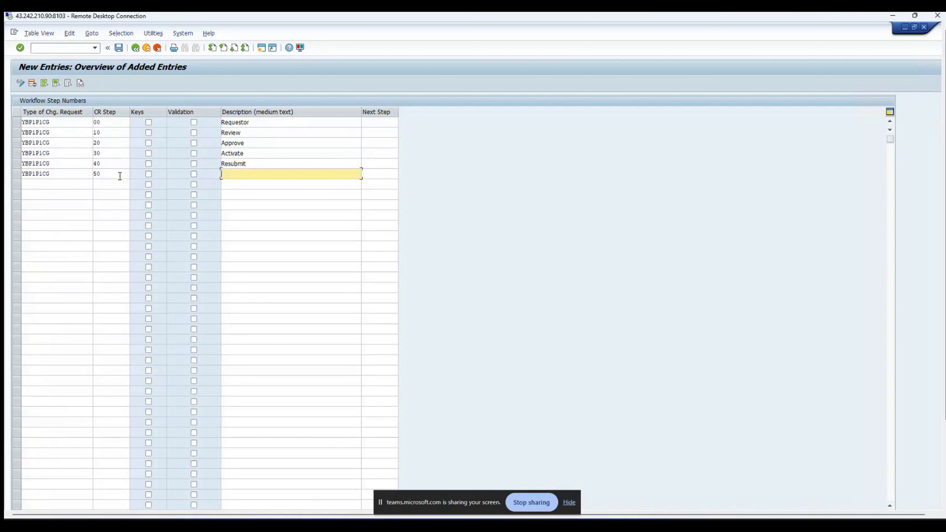
type("Roll Back")
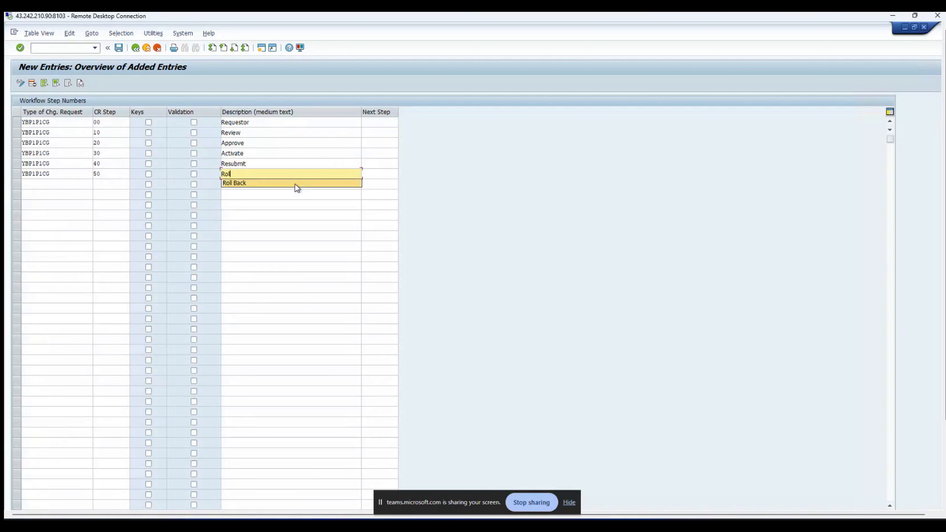
left_click(294, 184)
Step: Add YBP1P1CG step 60 Complete, then check and save all new step entries
left_click(85, 184)
type("YBP1P1CG")
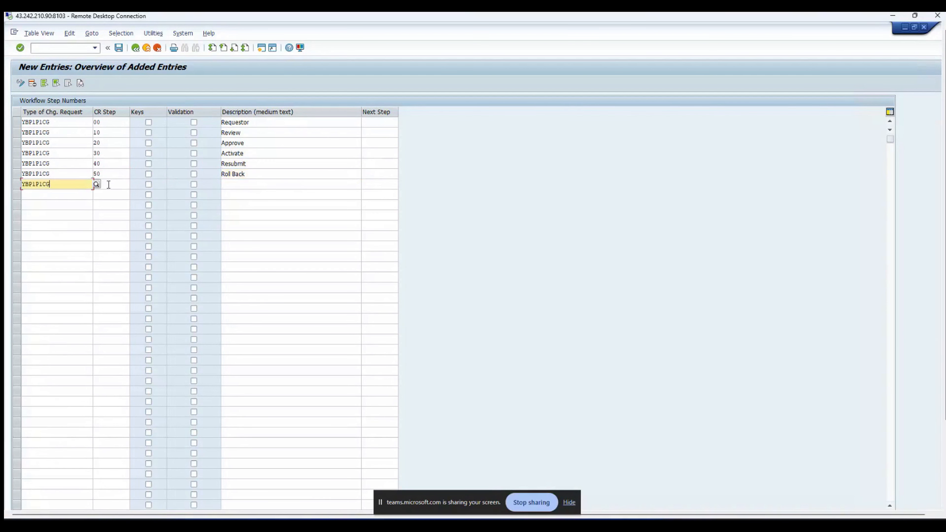
left_click(111, 185)
type("60")
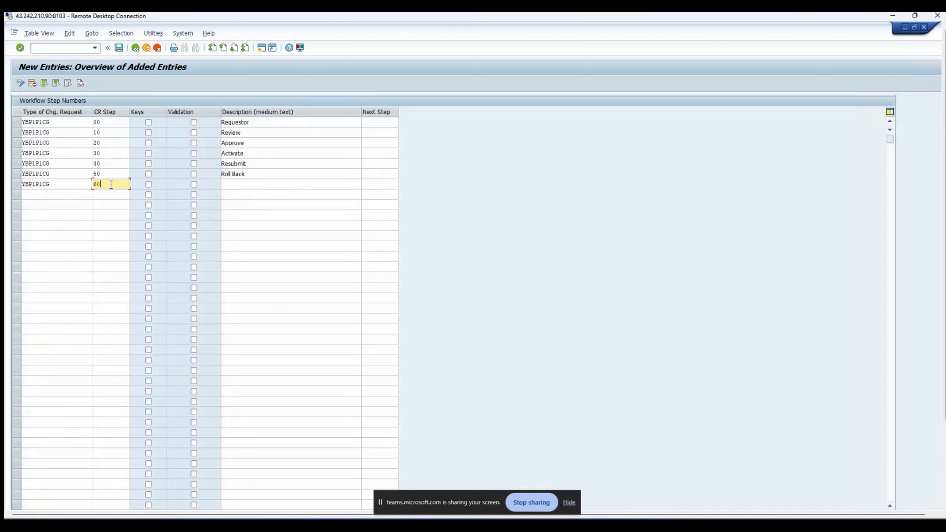
key("Tab")
key("Tab")
key("Tab")
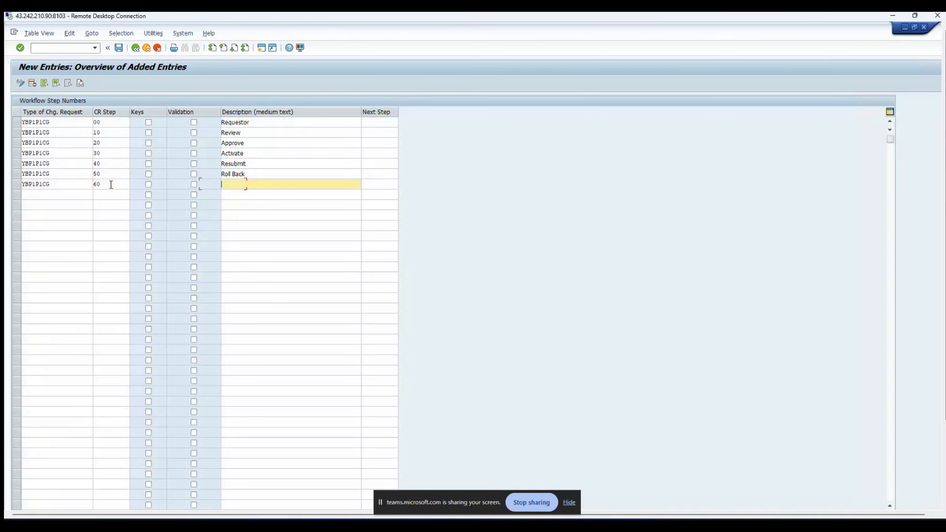
type("Comp")
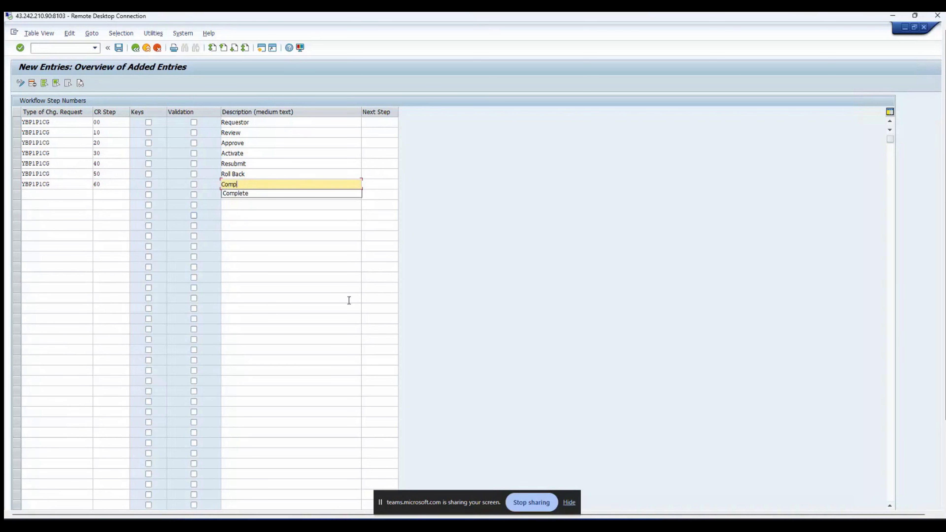
left_click(259, 194)
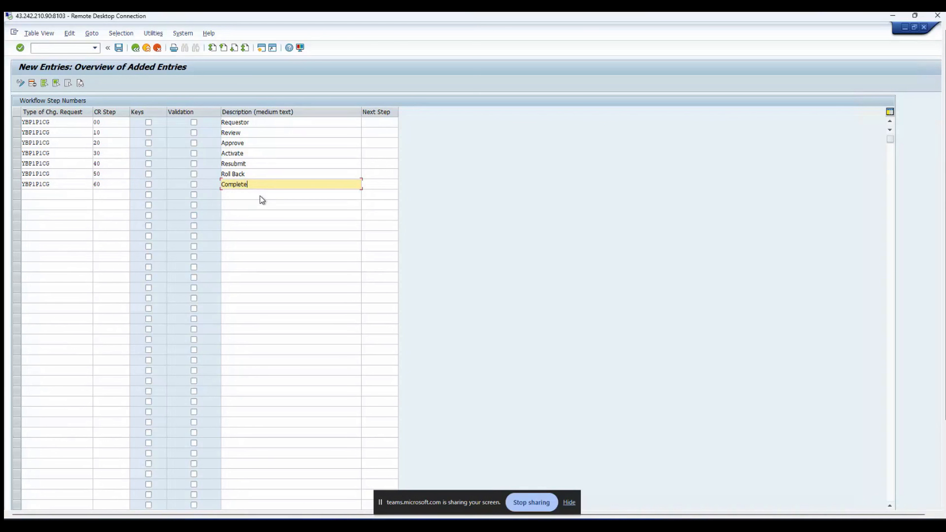
key("Return")
left_click(120, 48)
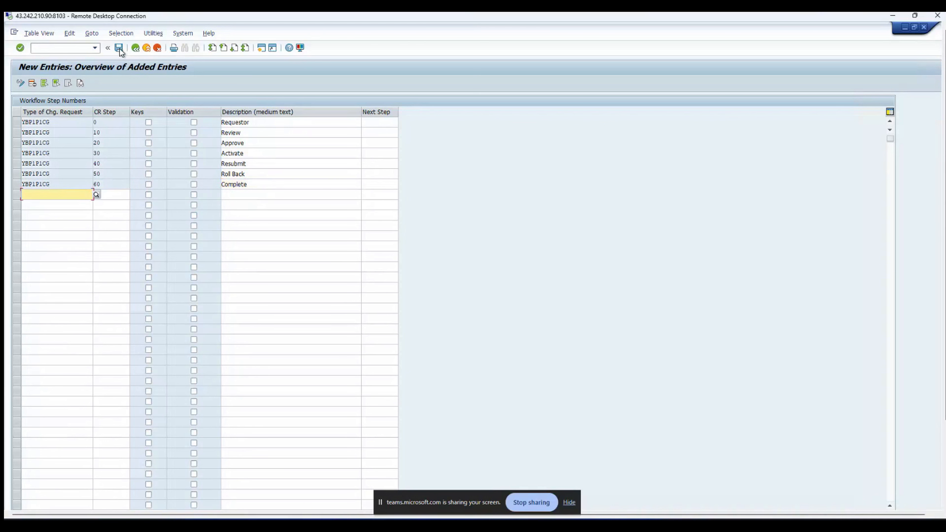
left_click(135, 48)
Step: Scroll to the YBP1P1CG rows and review saved step numbers 0 through 60
scroll(71, 208, "down", 10)
scroll(73, 207, "down", 7)
scroll(72, 208, "down", 6)
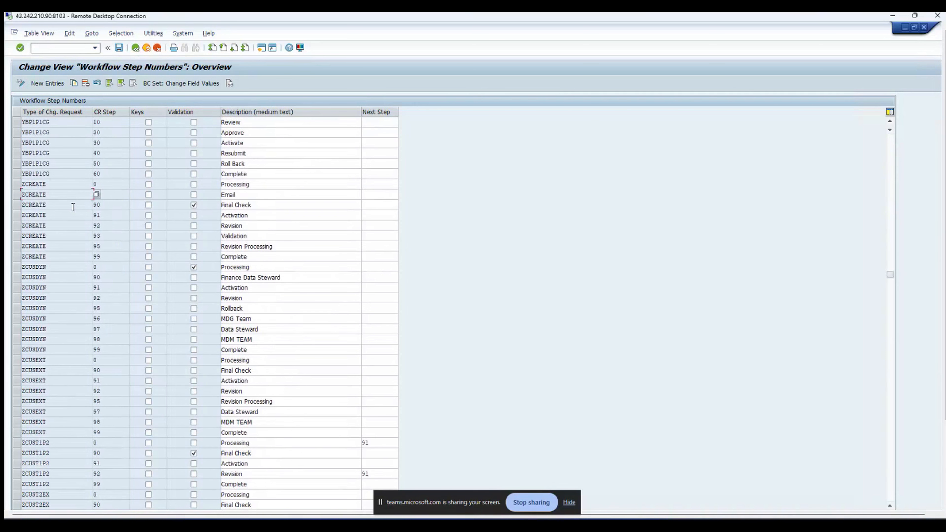
scroll(74, 179, "up", 1)
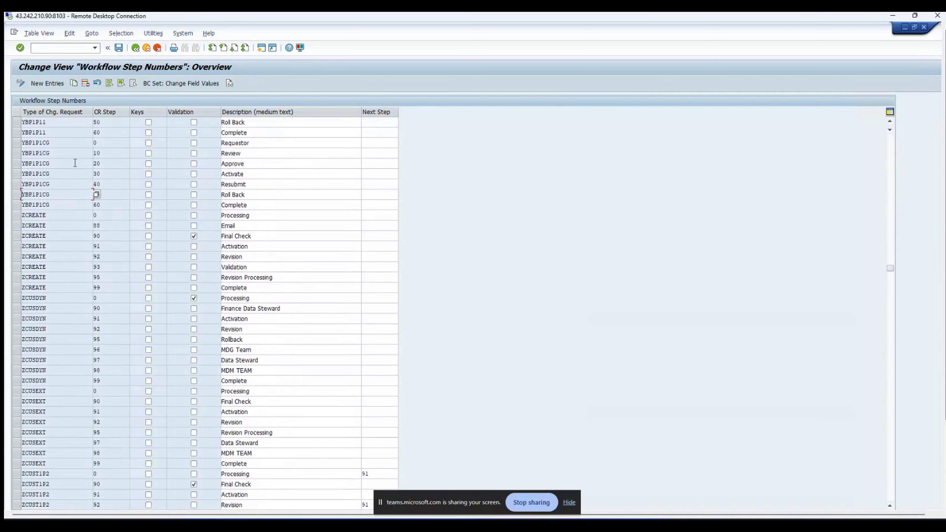
double_click(82, 147)
left_click(109, 152)
left_click(112, 176)
left_click(113, 186)
left_click(112, 194)
double_click(54, 205)
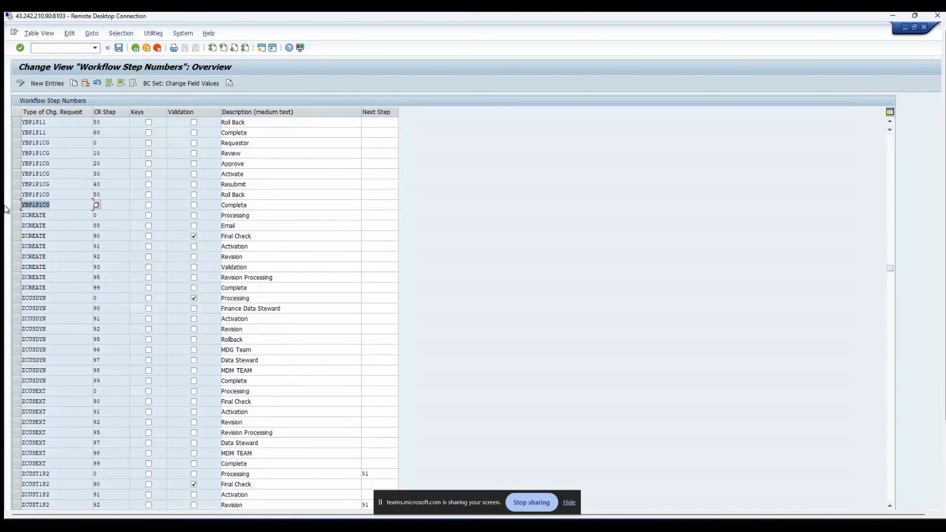
Step: Check the step descriptions from Requestor to Complete, then leave the step numbers table
left_click(269, 208)
double_click(264, 144)
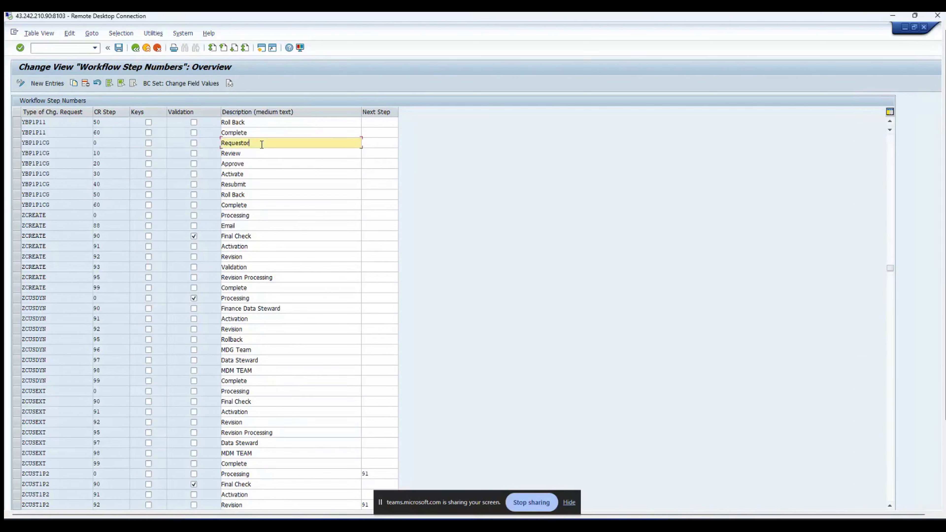
left_click_drag(259, 205, 213, 204)
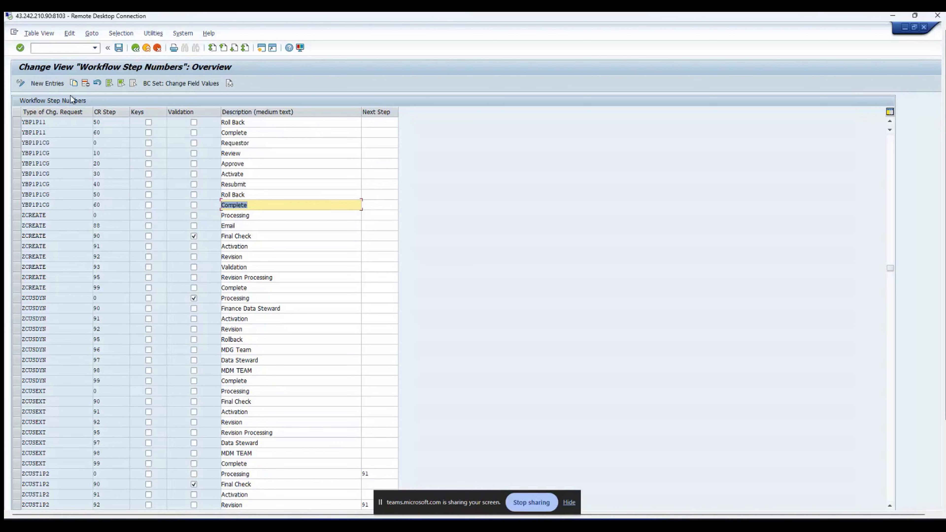
left_click(134, 49)
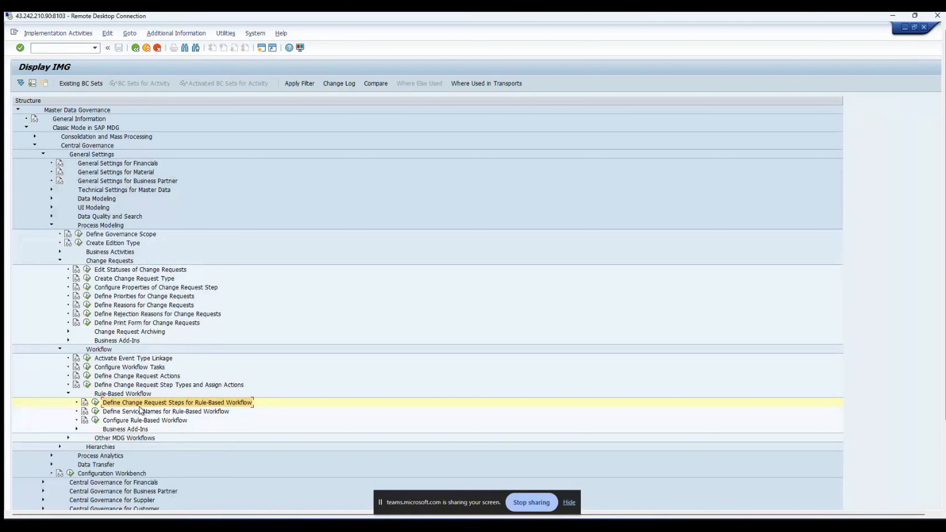
Step: Execute Configure Rule-Based Workflow to open the Process Definition page in the browser
left_click(96, 420)
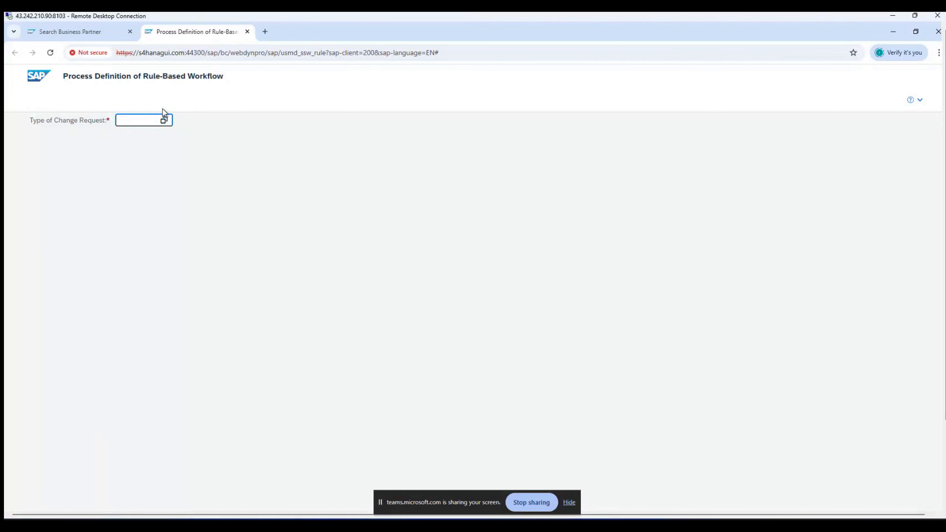
Step: Pick YBP1P1CG, Create Business Partner (CGI), from the Type of Change Request value help
left_click(164, 121)
scroll(419, 356, "down", 10)
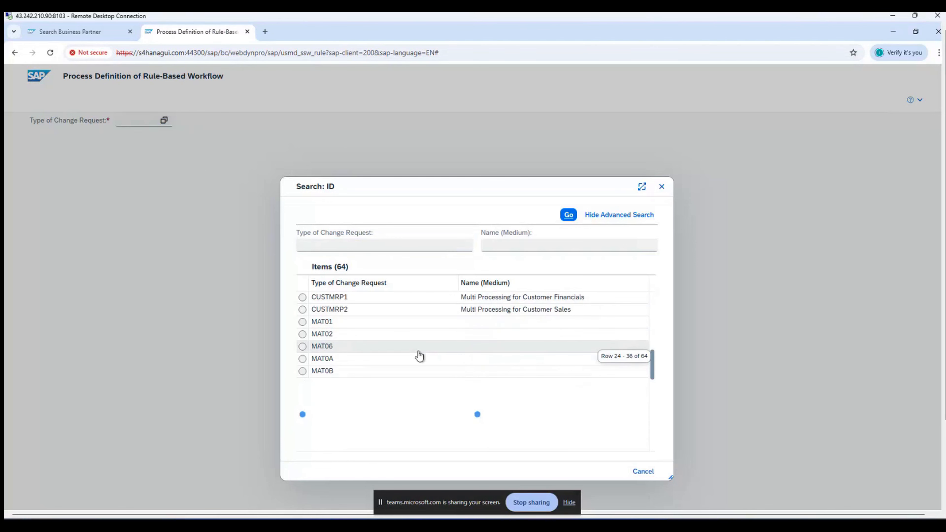
scroll(419, 356, "down", 1)
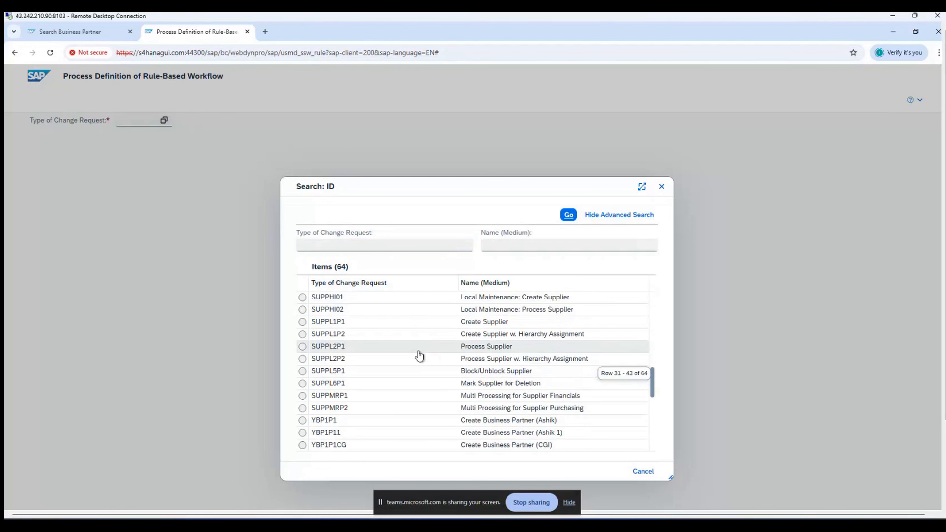
left_click(302, 445)
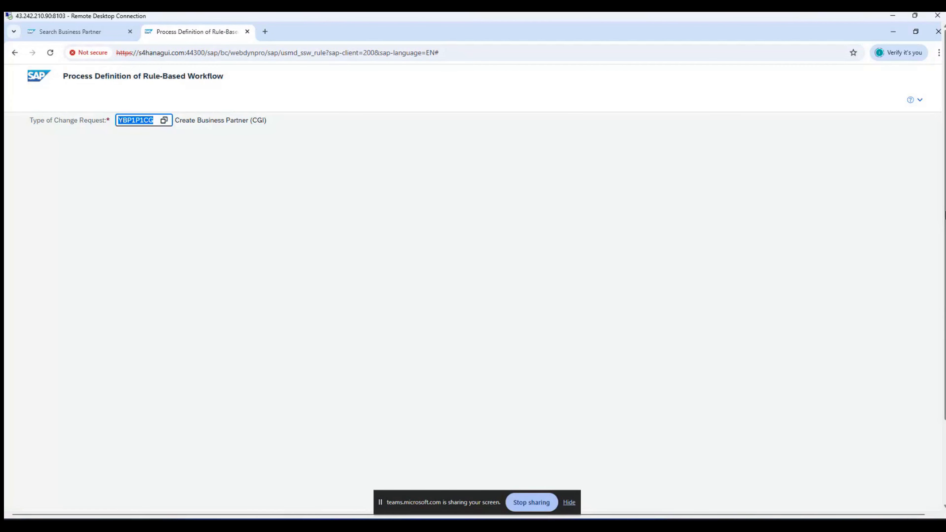
left_click_drag(945, 212, 944, 297)
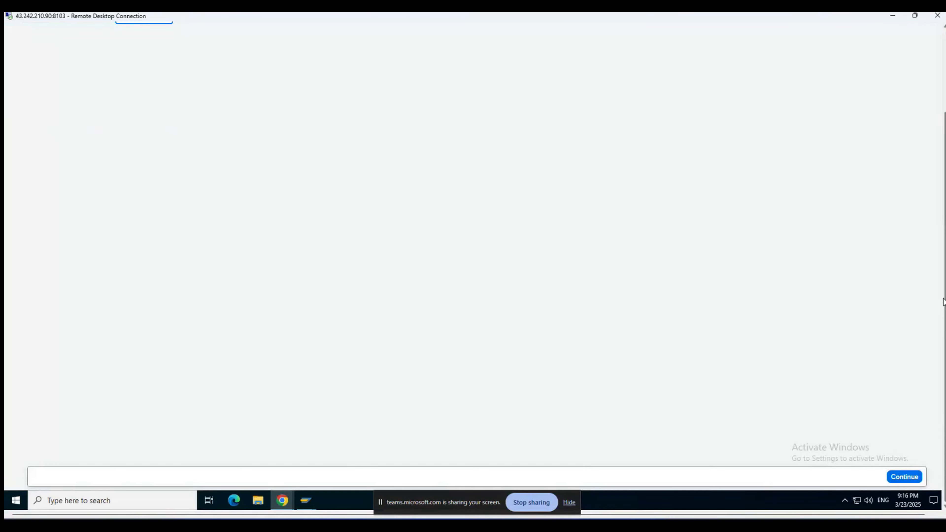
Step: Continue to BRFplus catalog USMD_SSW_CATA_YBP1P1 and expand Decision Tables to show its three tables
left_click(903, 479)
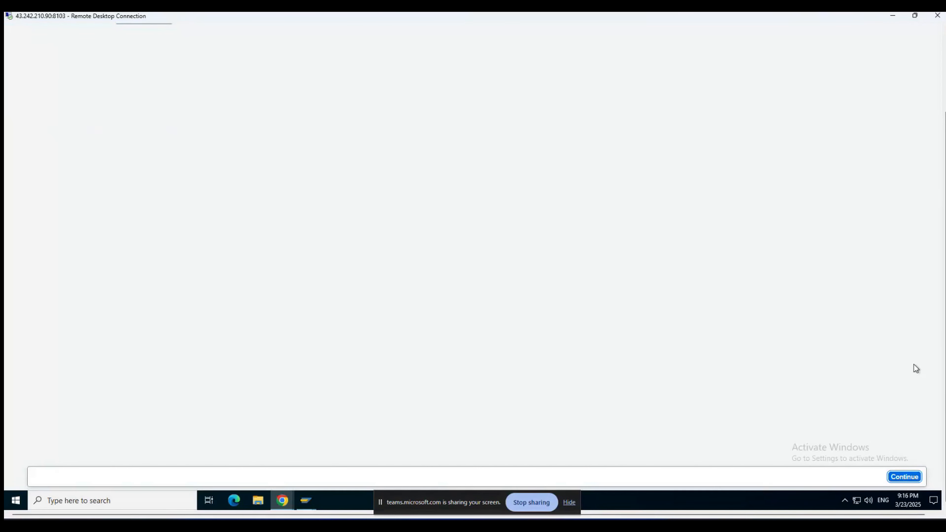
left_click_drag(945, 327, 945, 247)
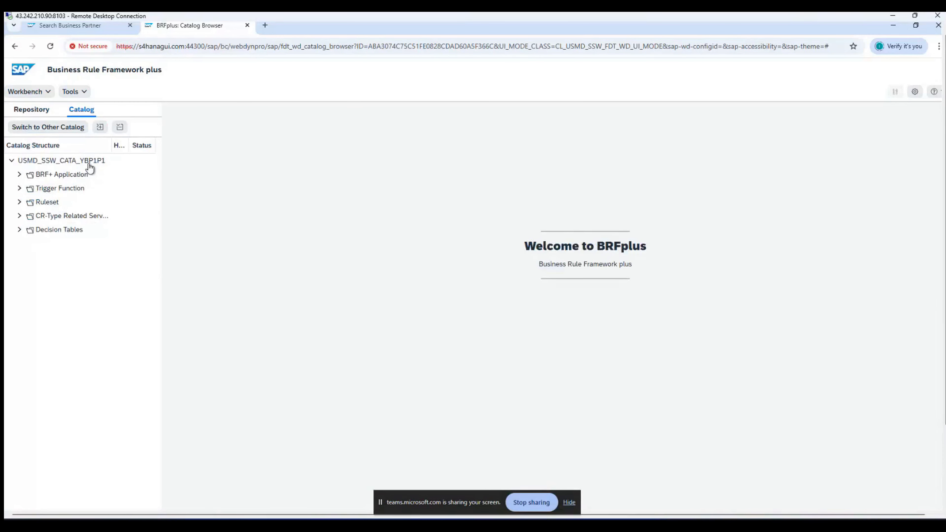
left_click(20, 229)
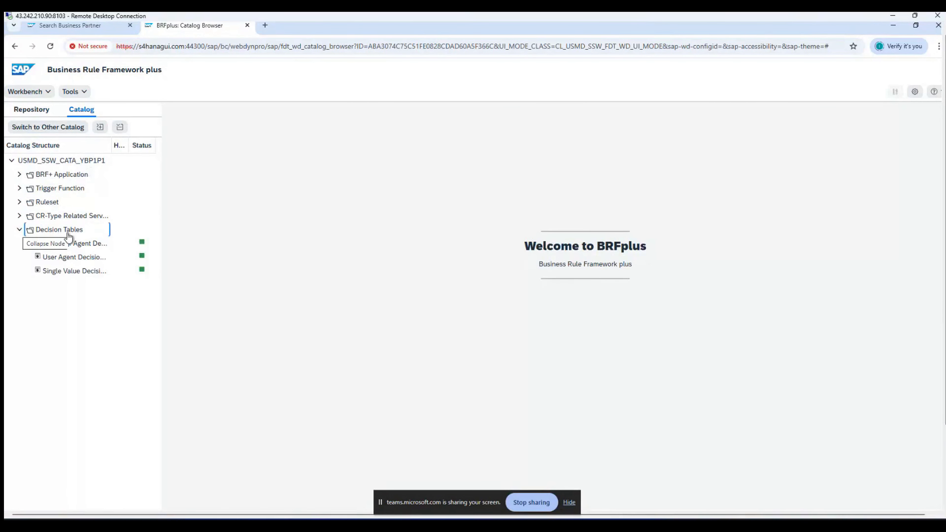
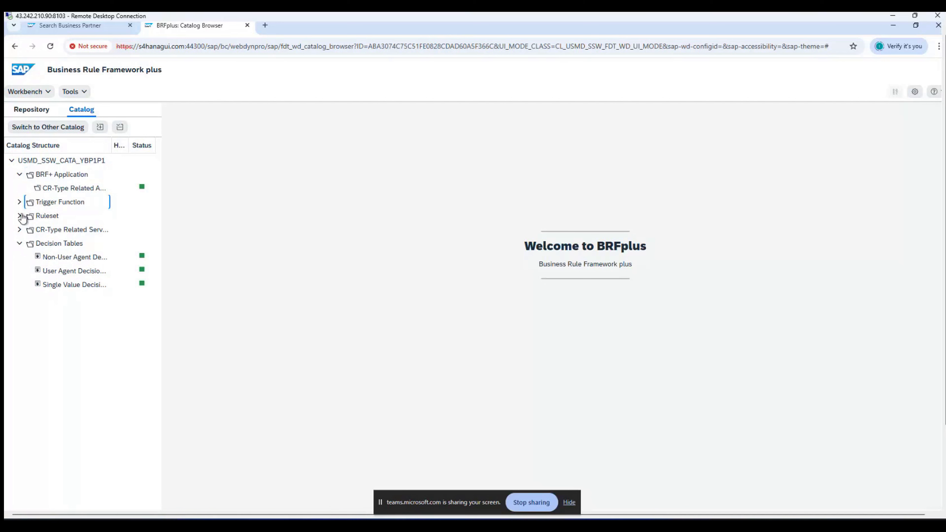
Step: Browse the catalog folders, then open the single value decision table DT_SINGLE_VAL_YBP1P1CG
left_click(19, 216)
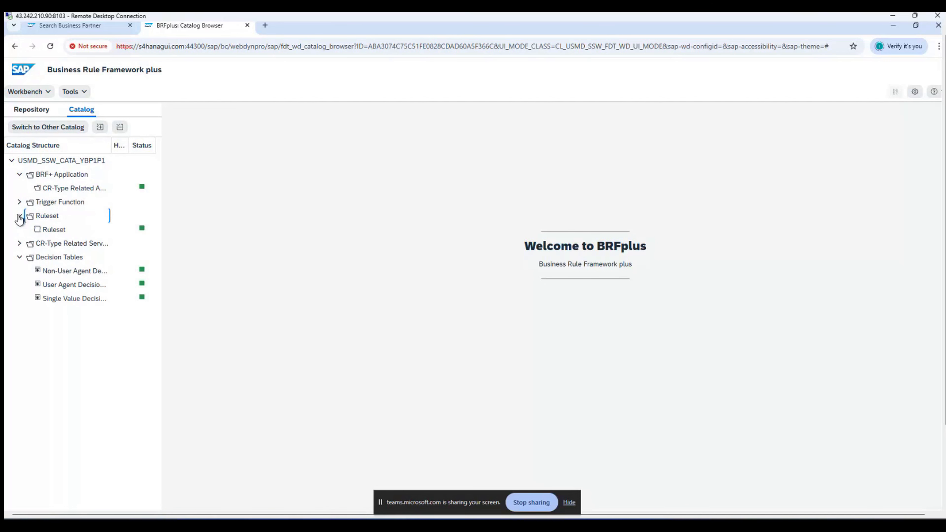
left_click(19, 217)
left_click(19, 231)
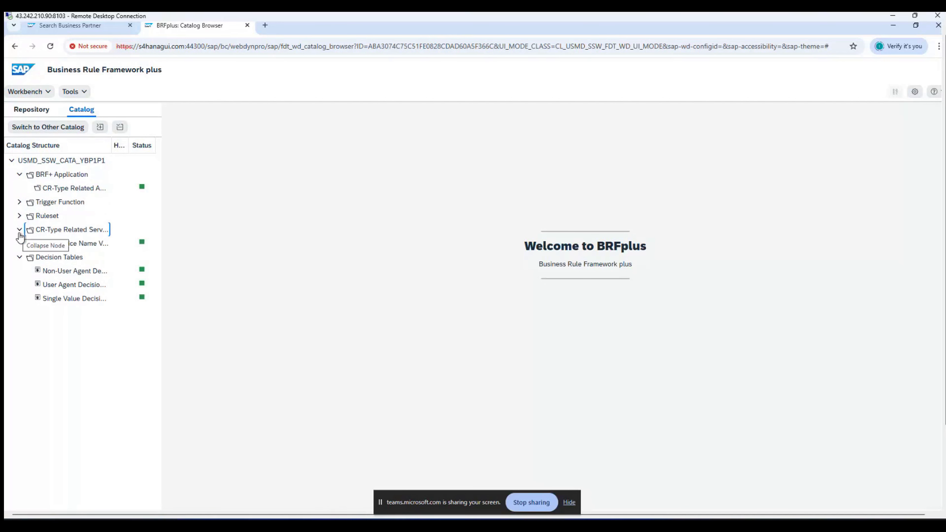
left_click(20, 231)
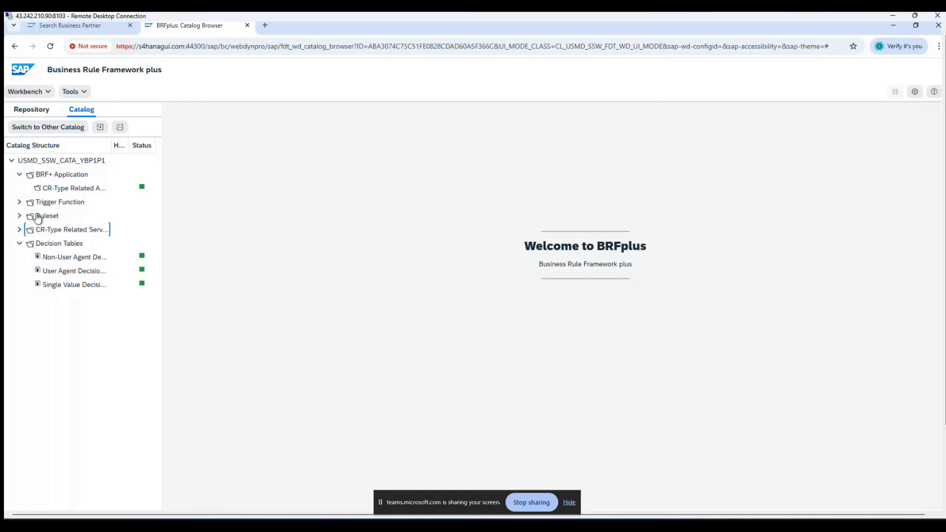
left_click(20, 175)
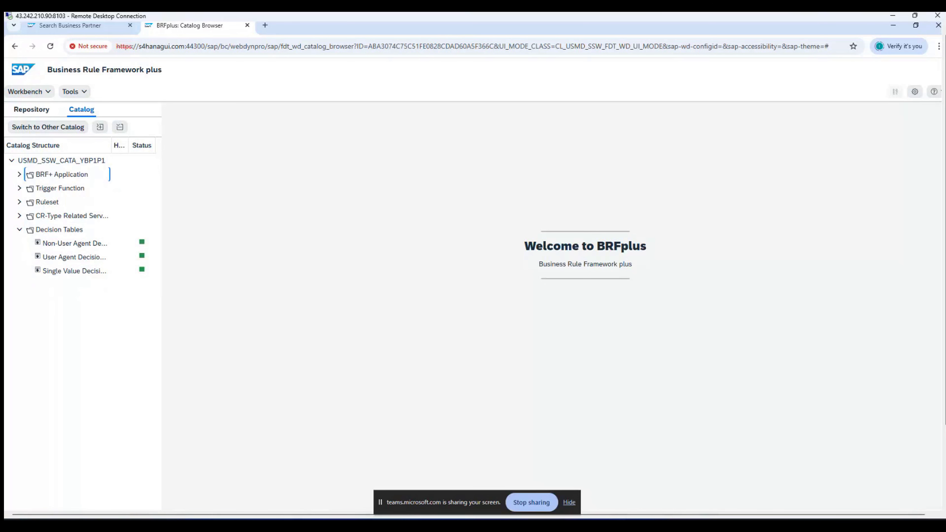
mouse_move(607, 526)
left_click(72, 272)
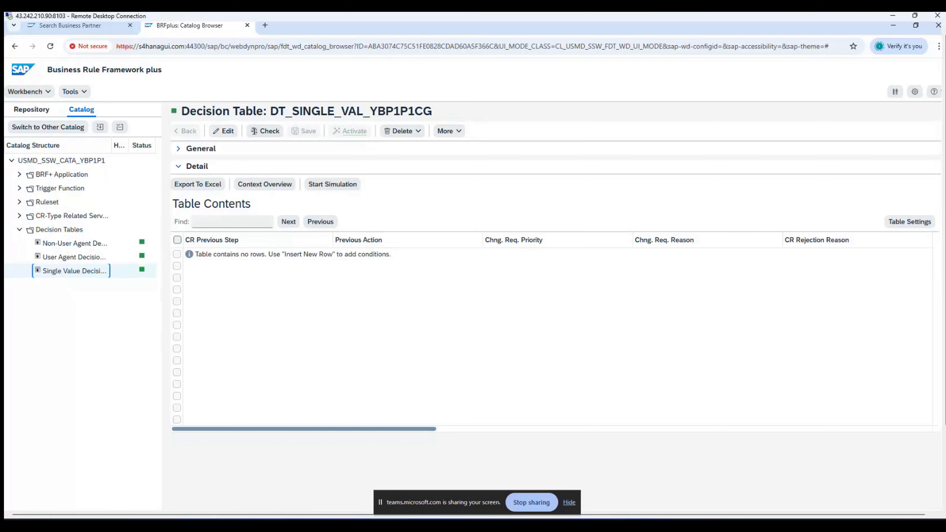
Step: Insert a new rule row in edit mode with condition CR Previous Step = 00
left_click(225, 132)
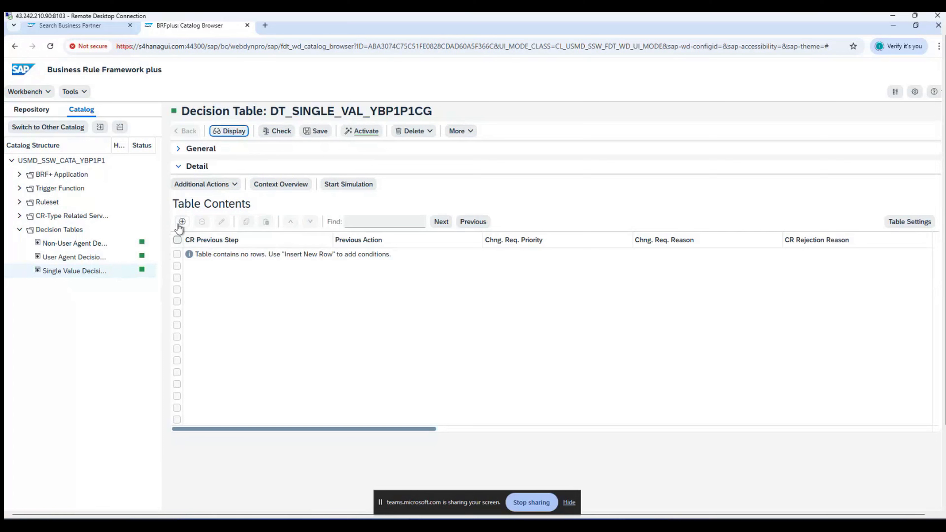
left_click(182, 222)
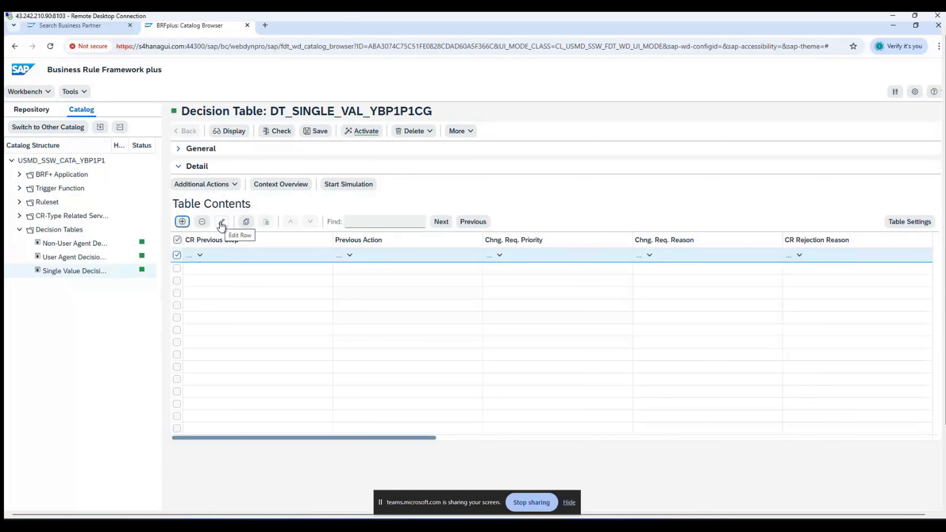
left_click(221, 223)
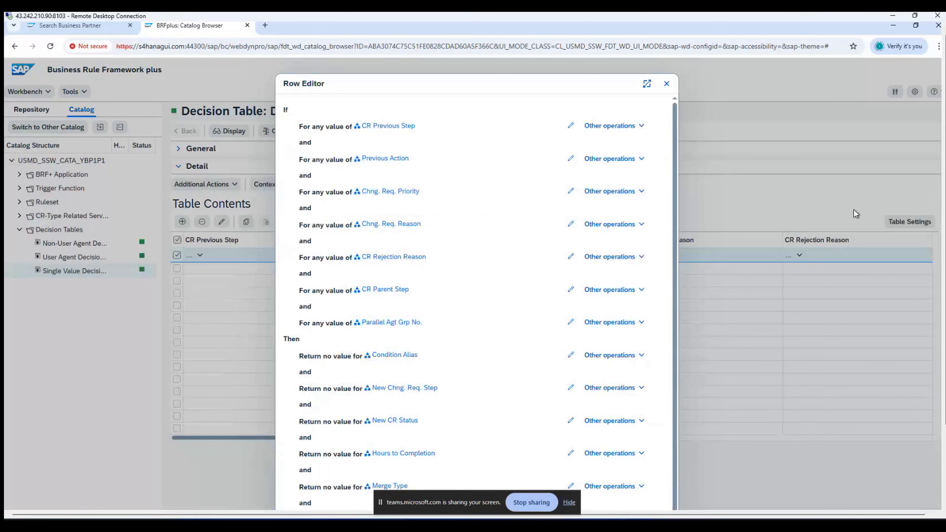
left_click_drag(944, 179, 944, 231)
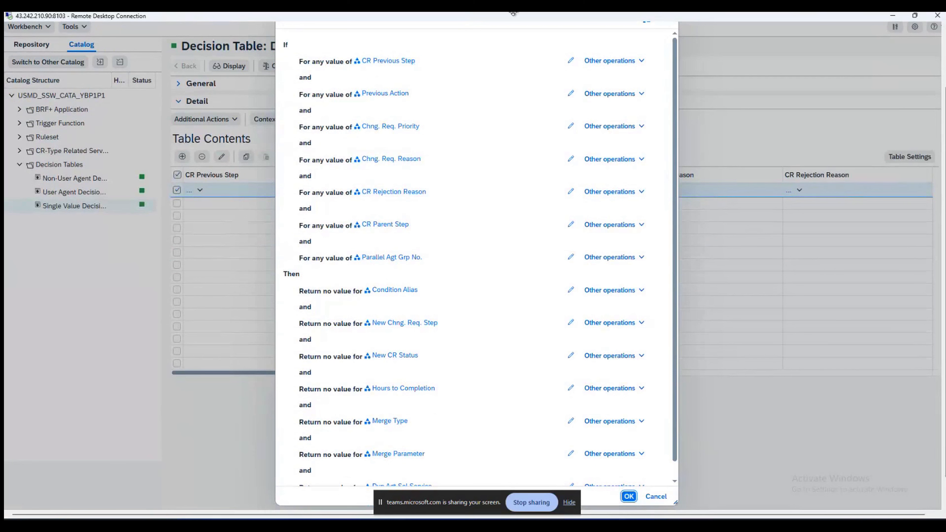
left_click(571, 62)
left_click(482, 62)
type("00")
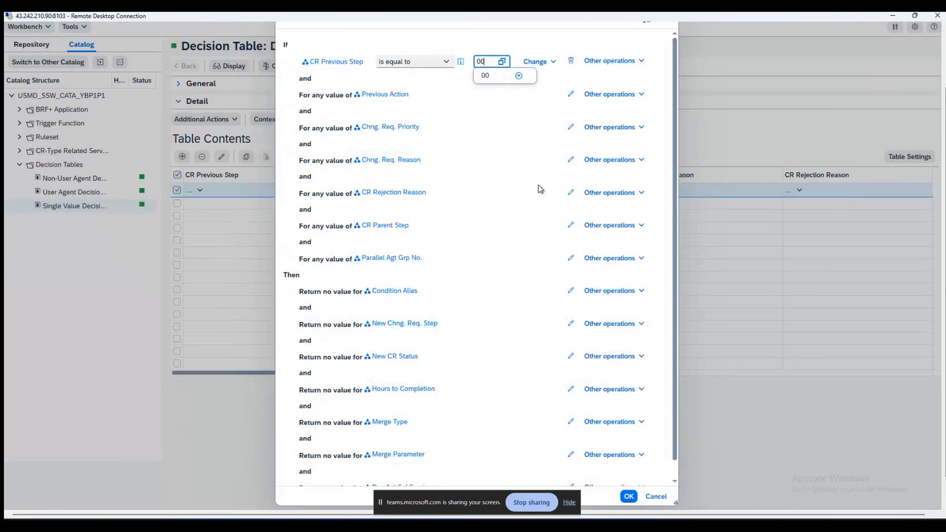
Step: Set the row's results to Condition Alias REV, new step 10 and new CR status 02
scroll(540, 189, "down", 1)
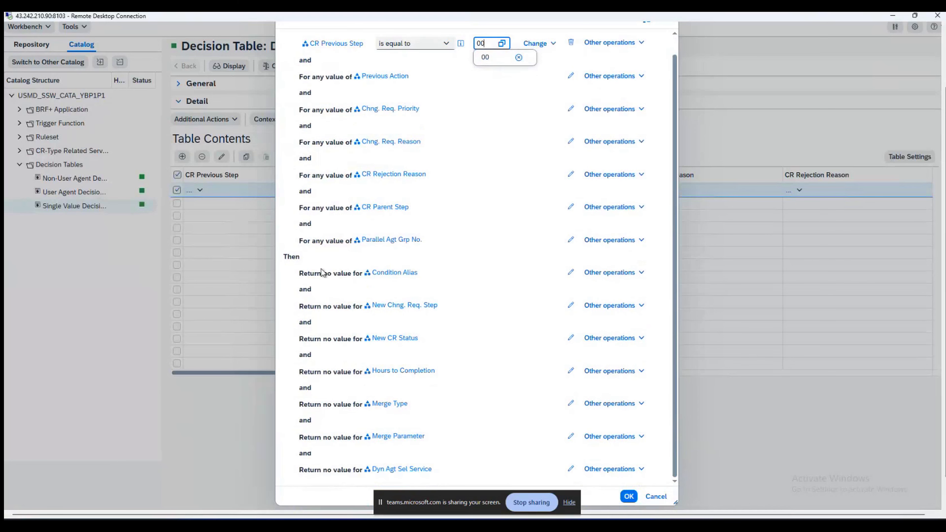
left_click(572, 273)
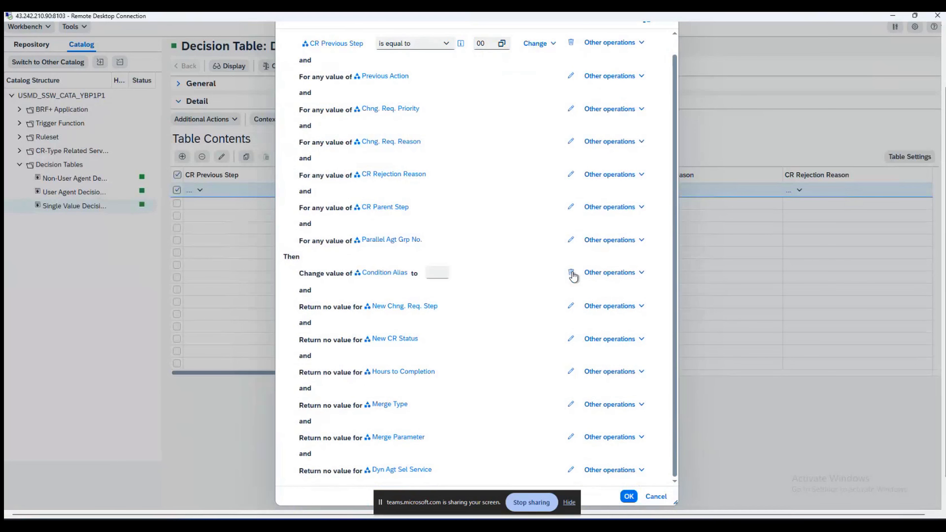
left_click(433, 276)
type("REV")
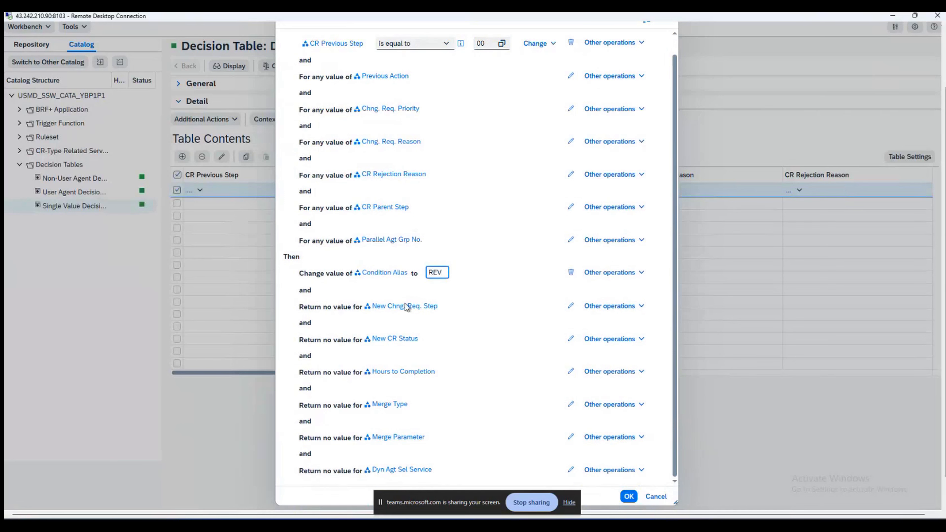
left_click(570, 305)
left_click(455, 305)
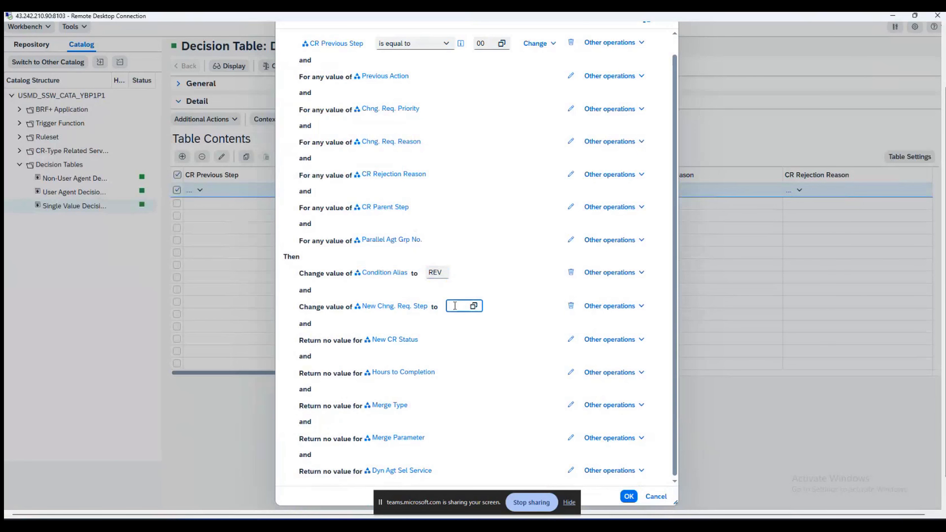
type("10")
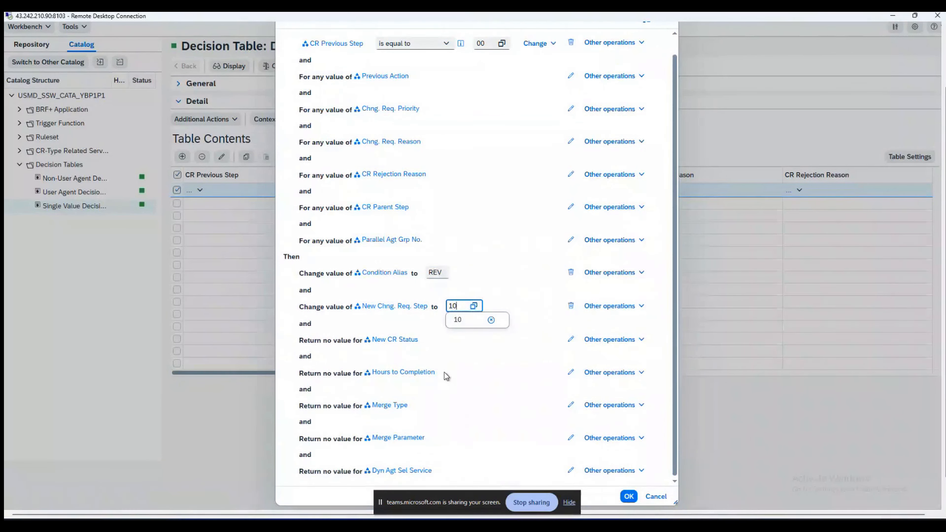
left_click(571, 340)
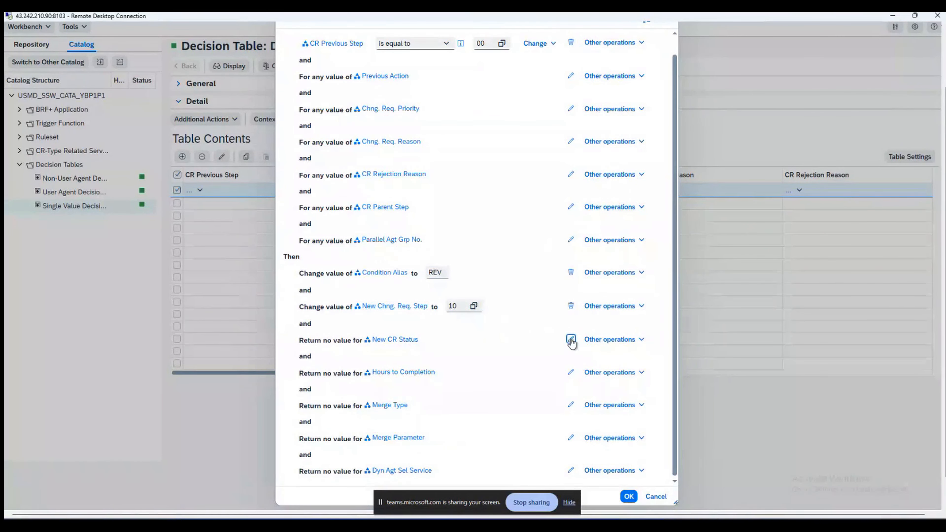
left_click(433, 340)
type("02")
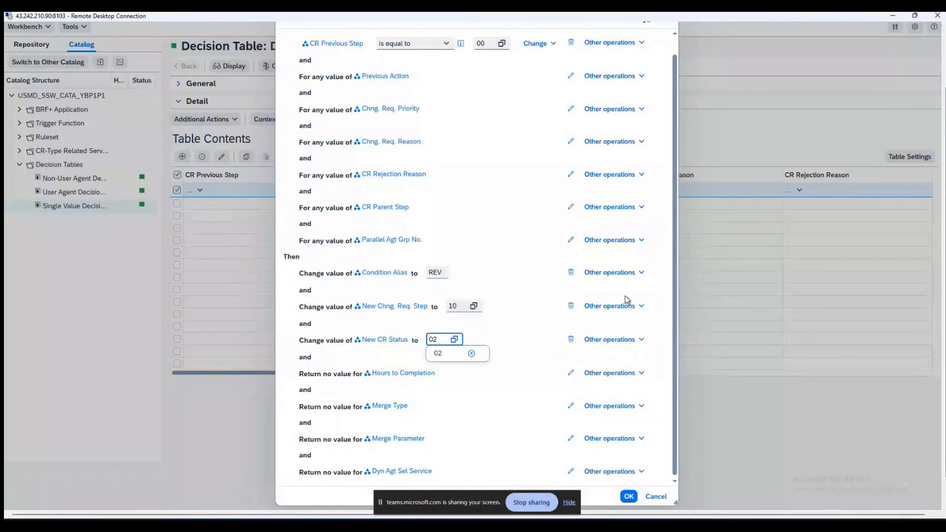
left_click_drag(678, 293, 676, 321)
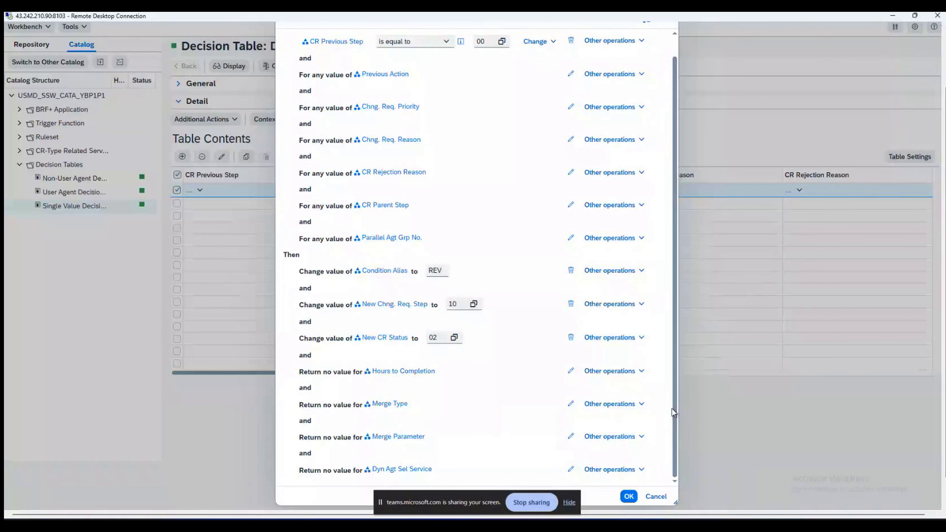
scroll(358, 296, "up", 1)
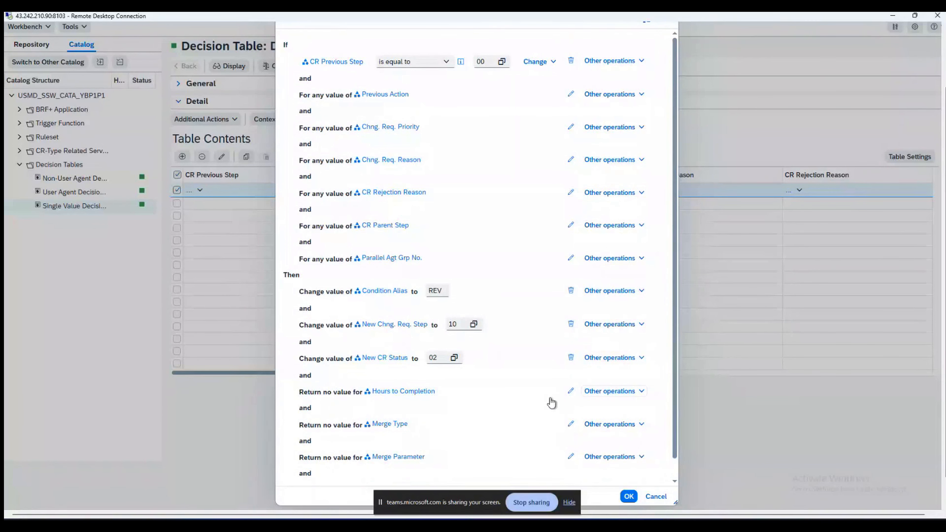
left_click(629, 496)
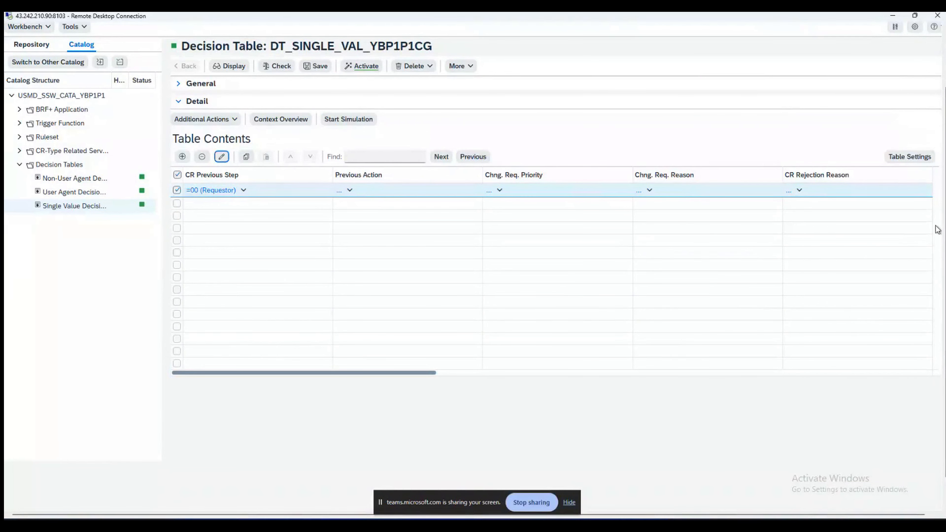
Step: Leave full screen, then save DT_SINGLE_VAL_YBP1P1CG and confirm its activation with Yes
key("F11")
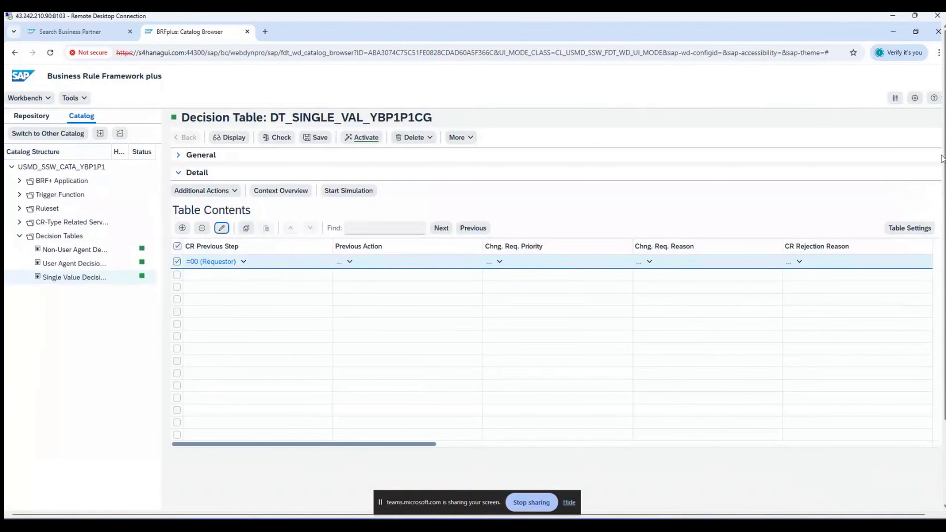
left_click(318, 137)
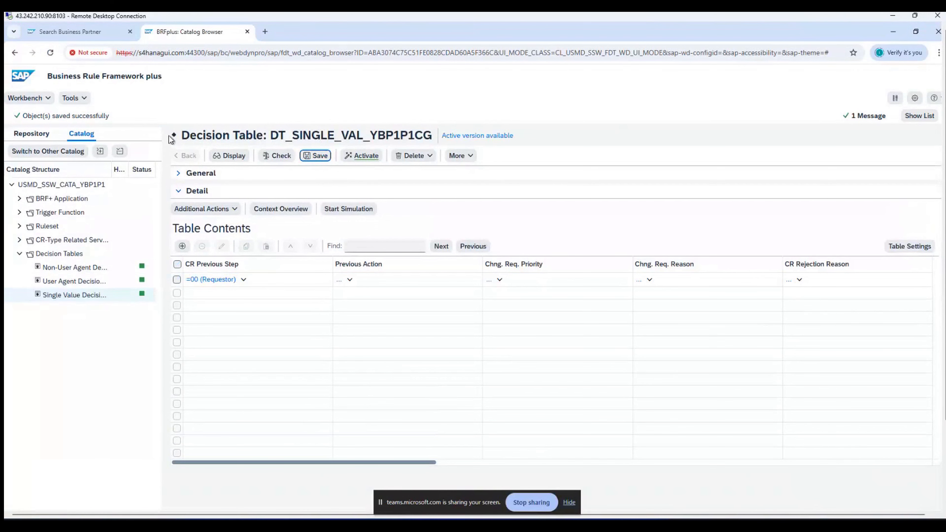
left_click(373, 159)
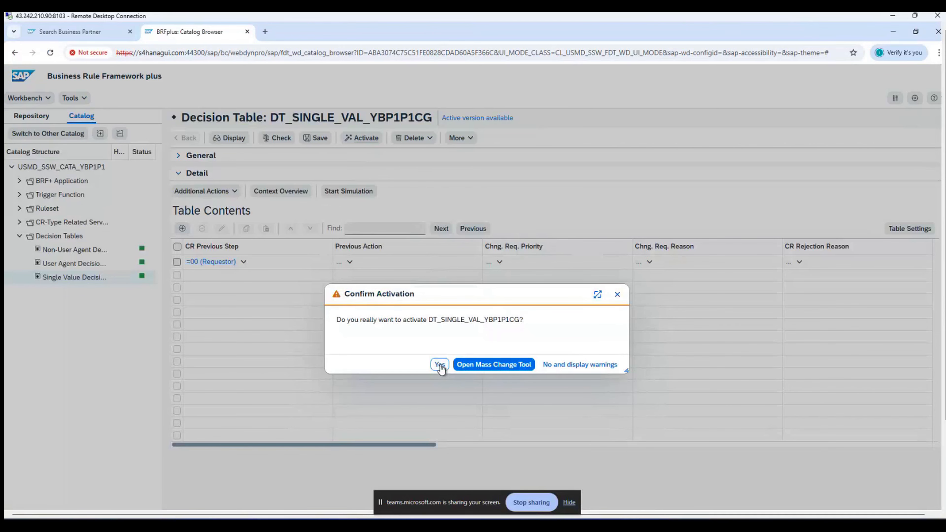
left_click(439, 364)
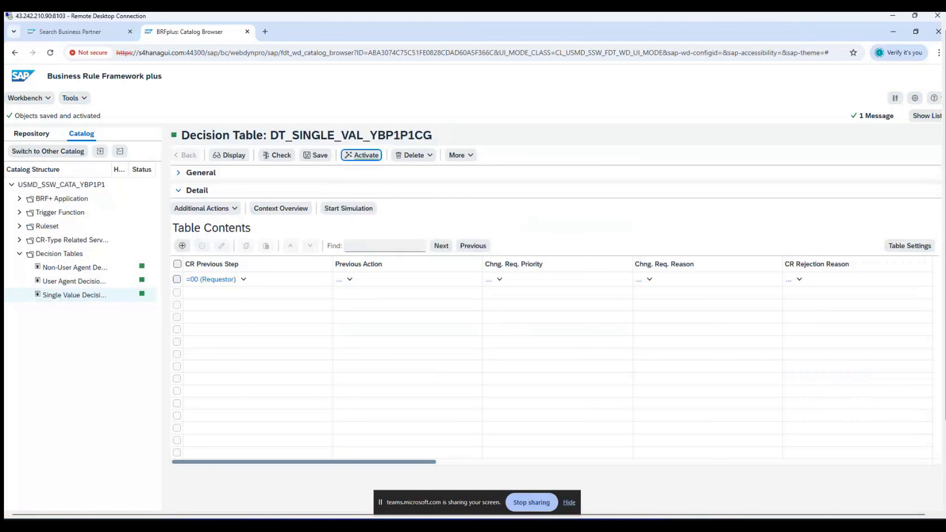
Step: Open DT_USER_AGT_GRP_YBP1P1CG for editing and add a row with Condition Alias = REV
left_click(96, 283)
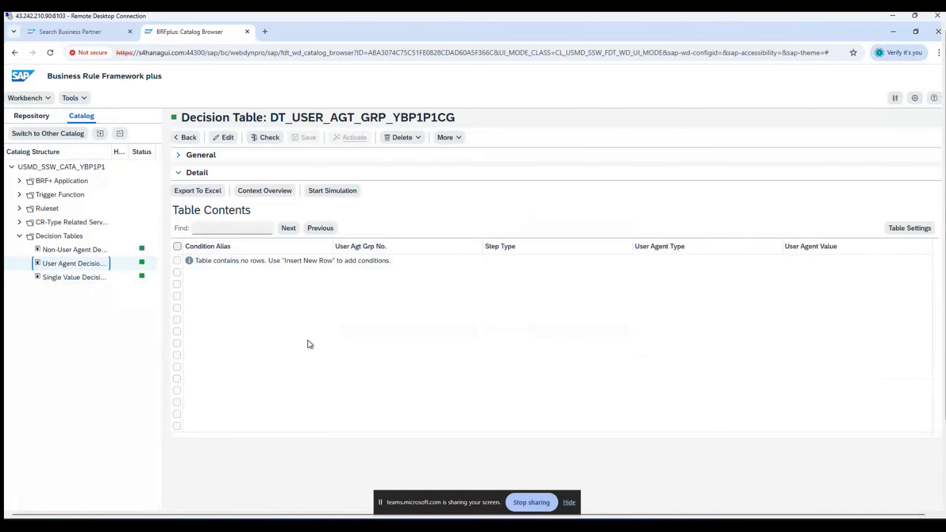
left_click(224, 138)
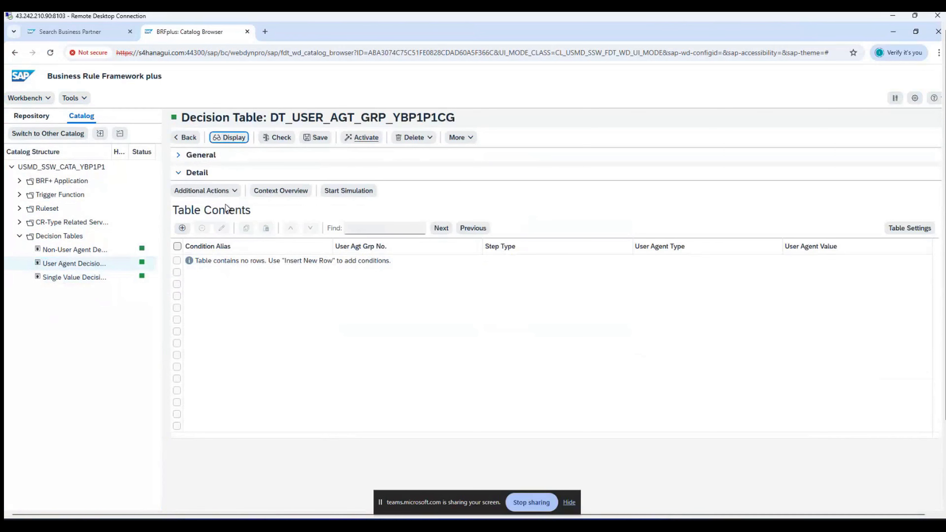
left_click(182, 228)
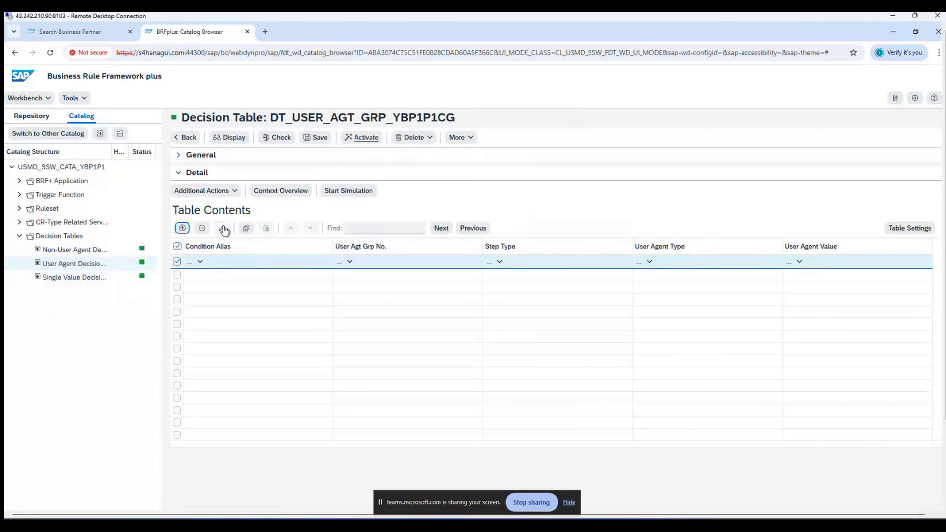
left_click(223, 230)
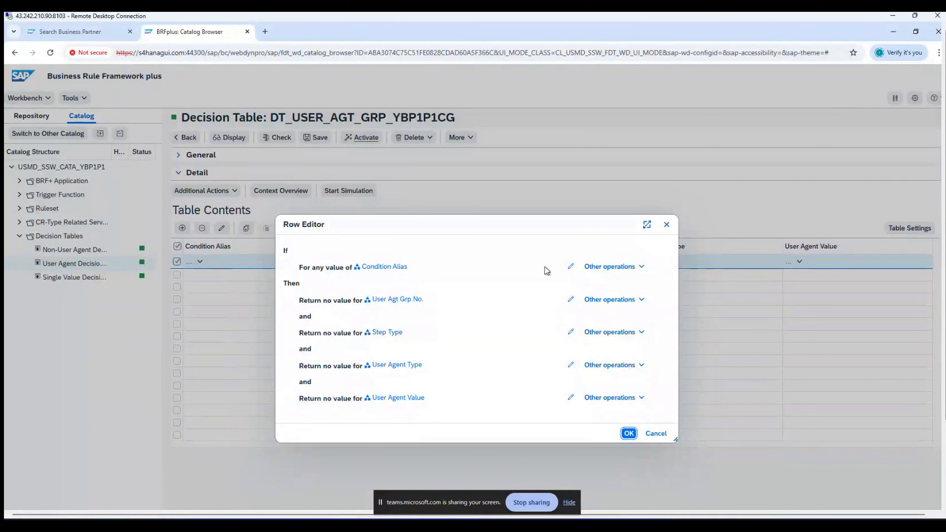
left_click(570, 267)
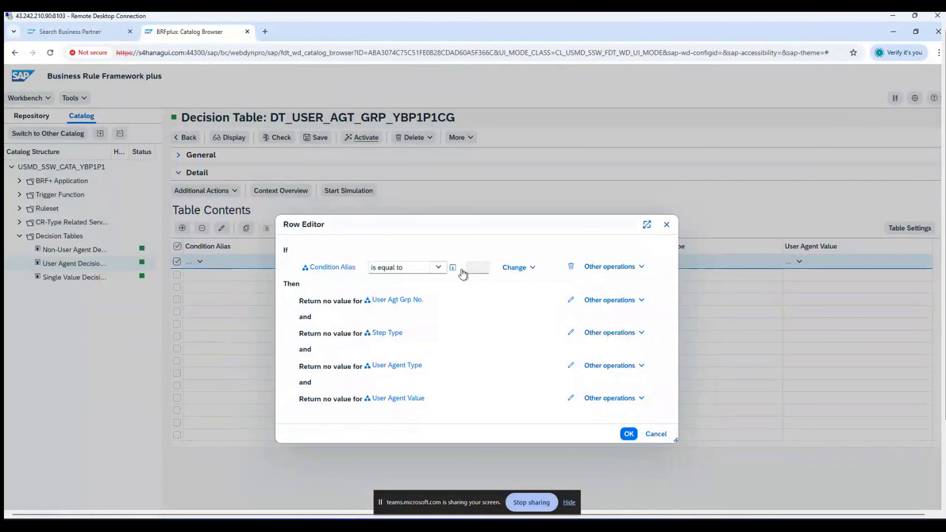
left_click(479, 269)
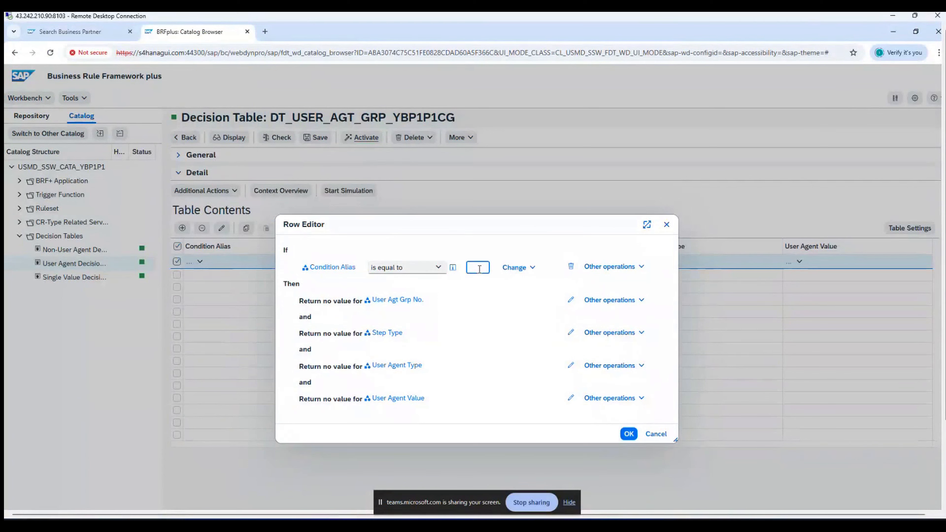
type("REV")
Step: Give the row agent group 1, step type 3, user agent type US and a specific user ID
left_click(570, 300)
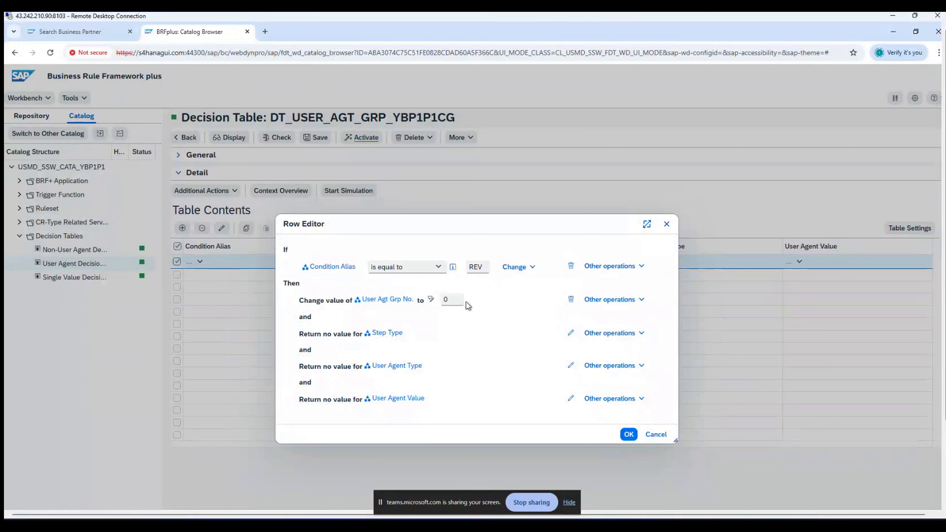
left_click_drag(453, 301, 437, 304)
type("1")
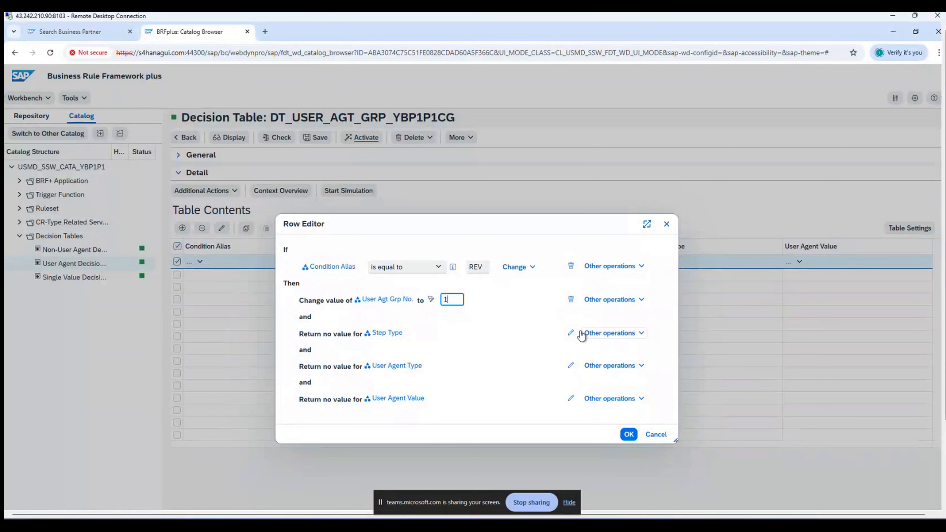
left_click(571, 332)
left_click(421, 334)
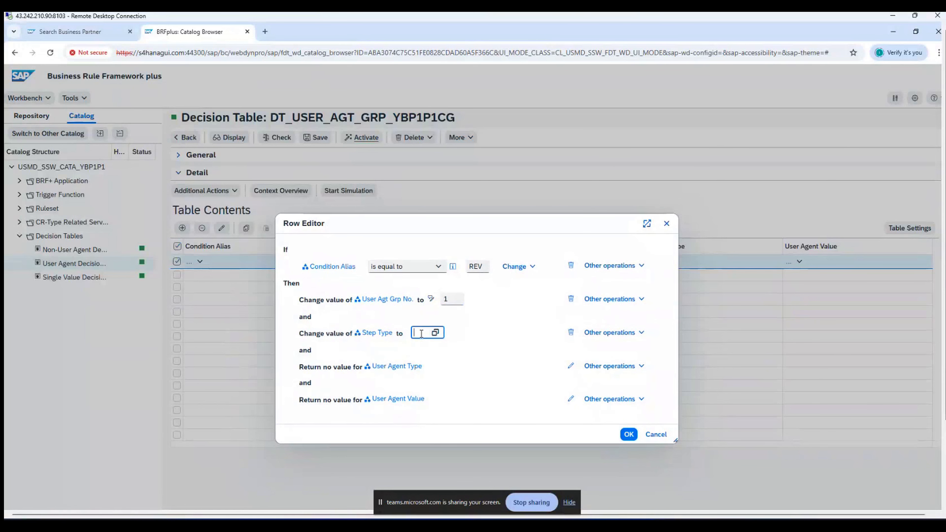
type("3")
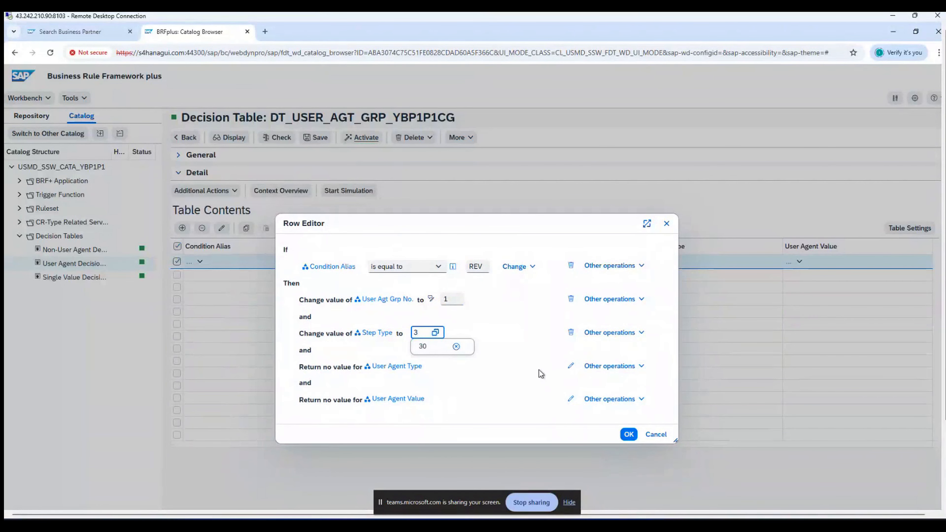
left_click(571, 366)
left_click(440, 367)
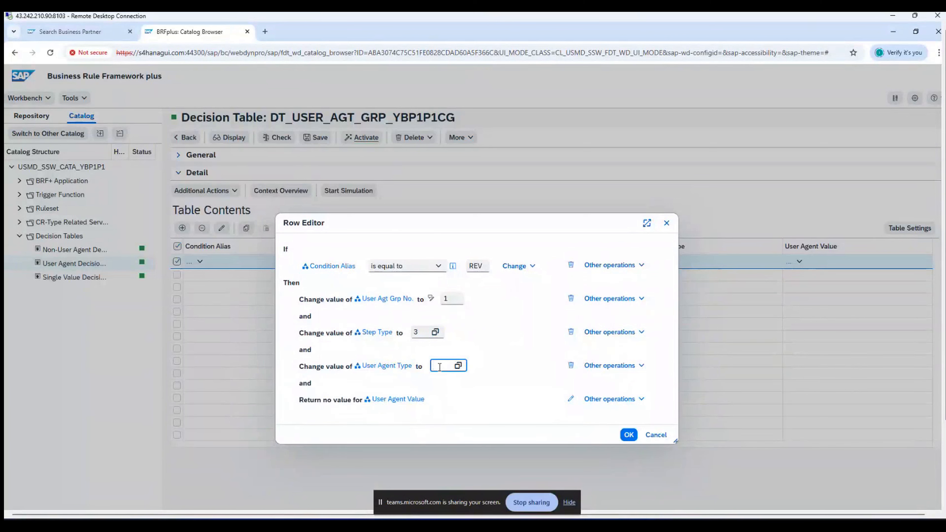
type("US")
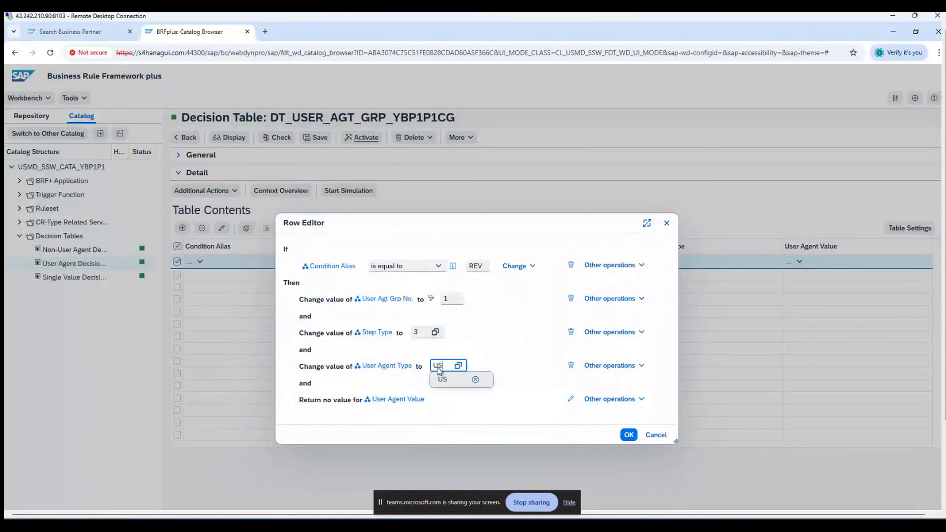
left_click(525, 415)
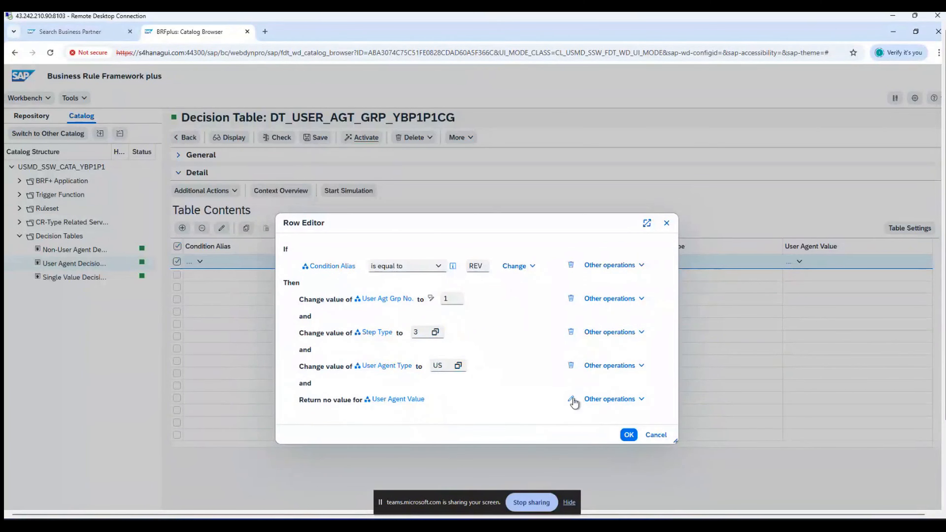
left_click(572, 400)
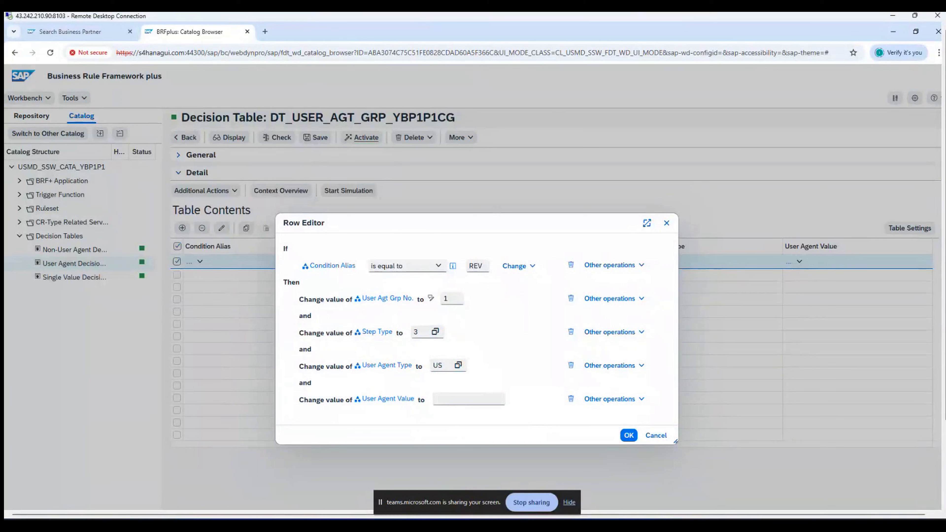
left_click(441, 398)
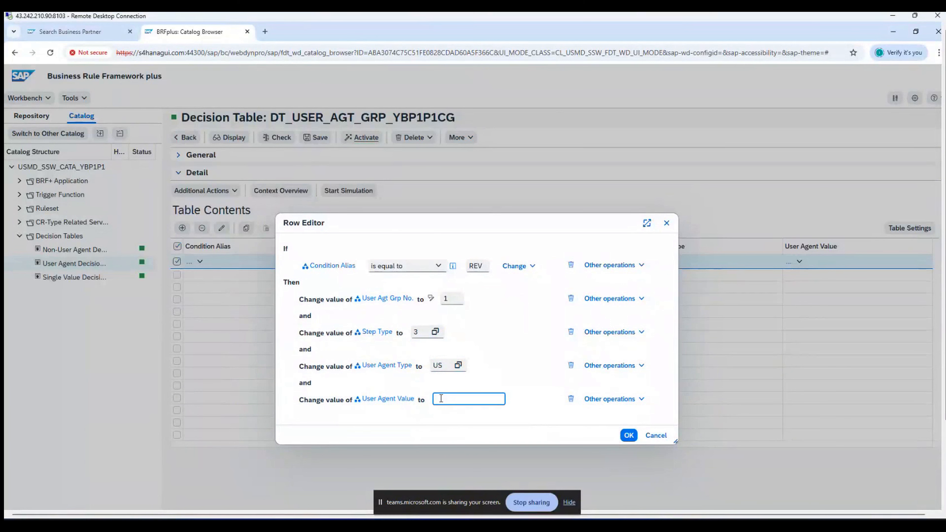
type("SH")
type("gu")
type("imdg")
type("4")
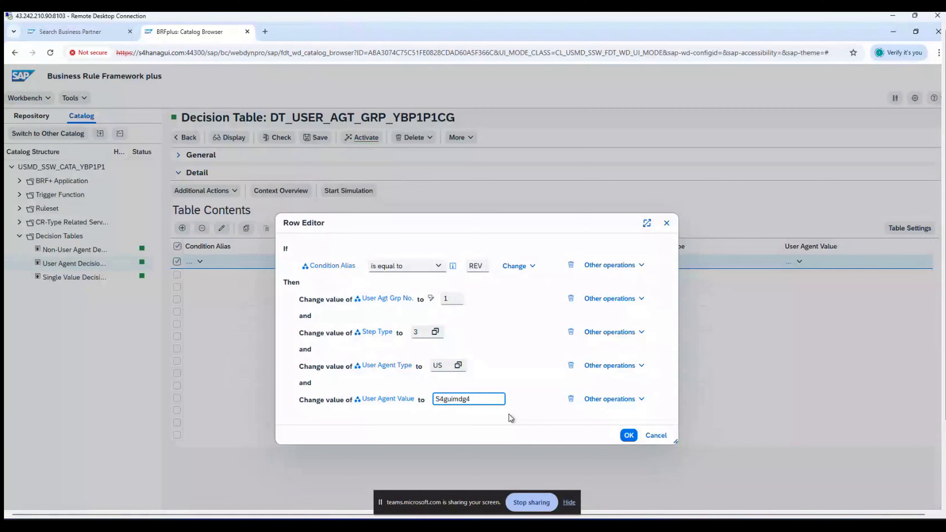
left_click(628, 436)
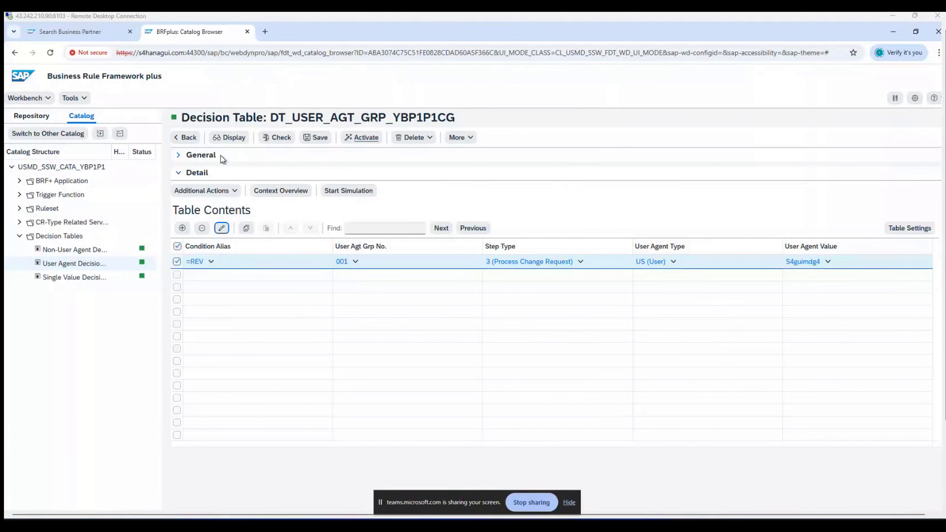
Step: Save and activate DT_USER_AGT_GRP_YBP1P1CG with its REV user agent row
left_click(318, 136)
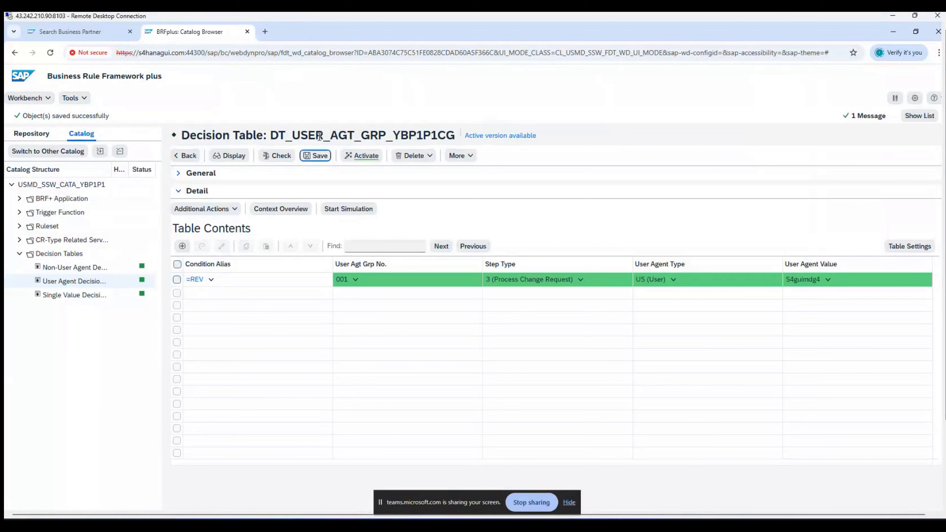
left_click(366, 156)
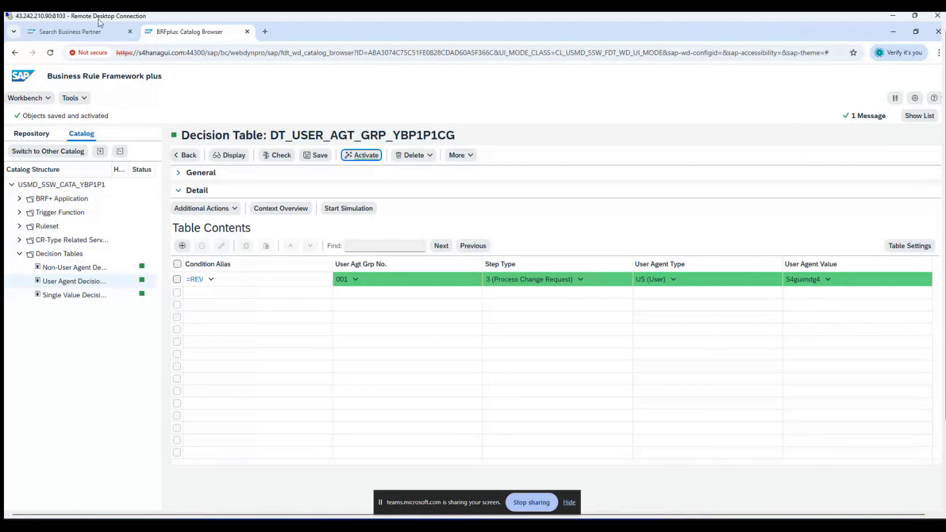
Step: In Business Client, open the Business Partner Governance change requests worklist
left_click(82, 37)
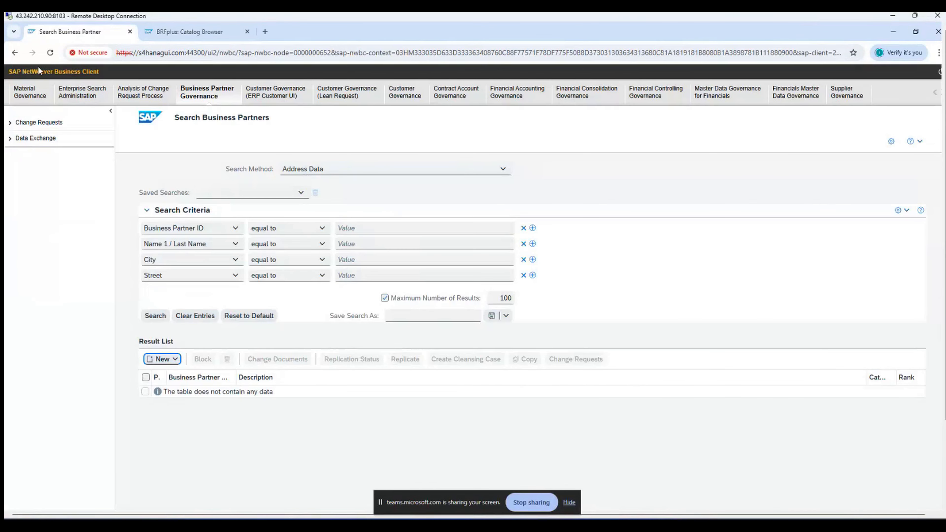
left_click(32, 93)
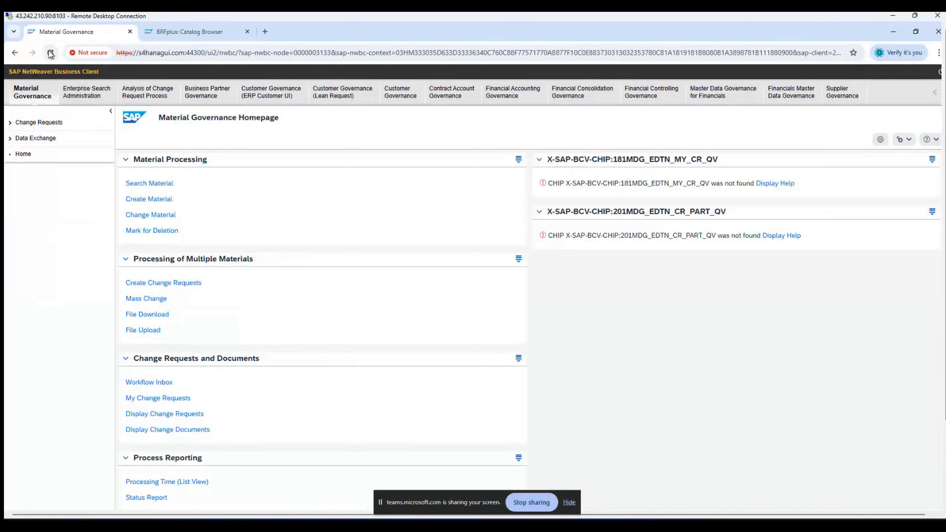
left_click(50, 53)
left_click(198, 95)
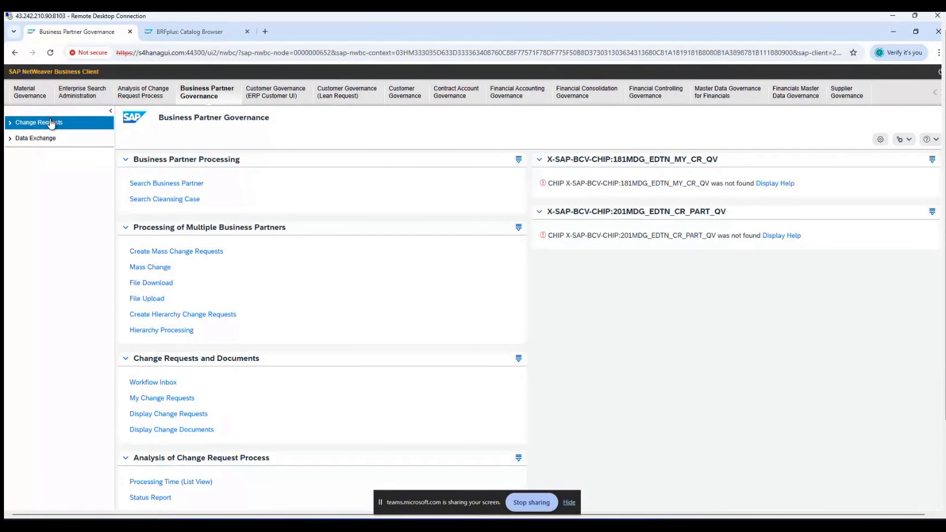
left_click(51, 123)
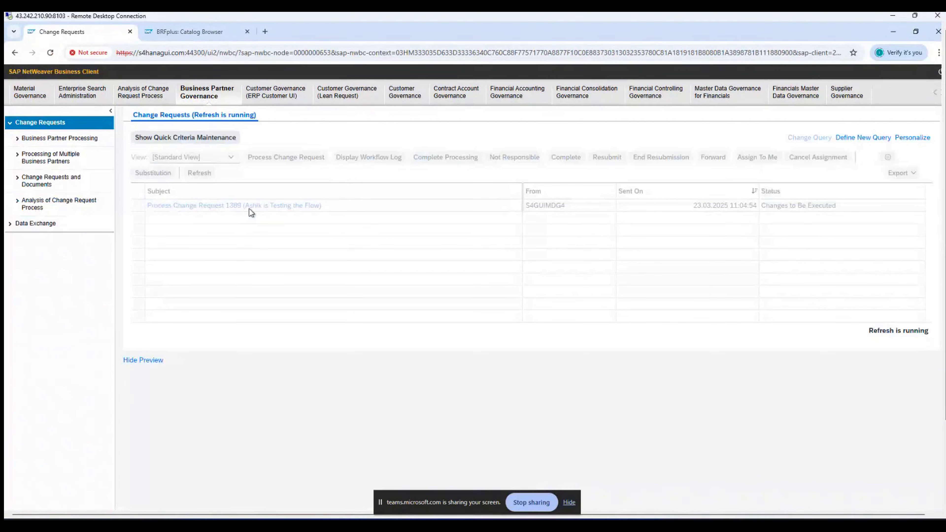
Step: Reload the change requests worklist repeatedly, find it empty, and return to BRFplus
left_click(54, 138)
left_click(57, 123)
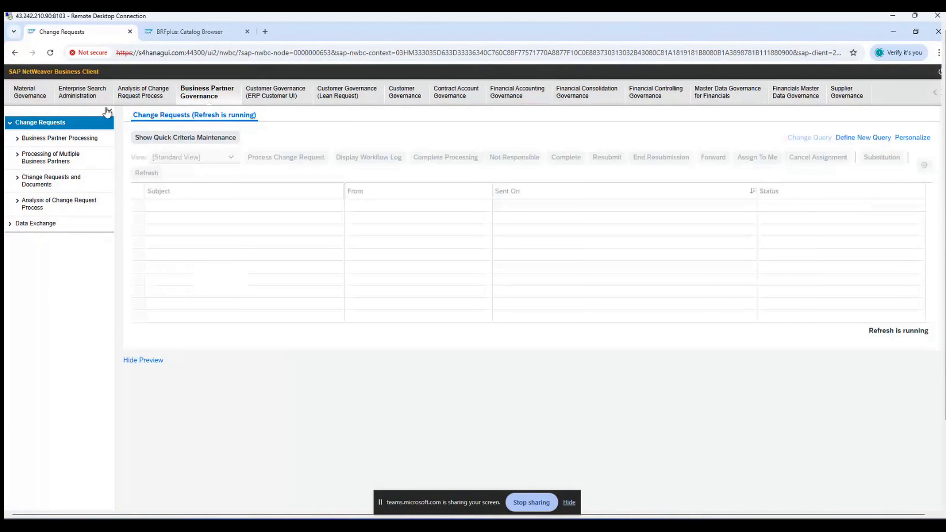
left_click(51, 54)
left_click(51, 54)
left_click(51, 55)
left_click(51, 55)
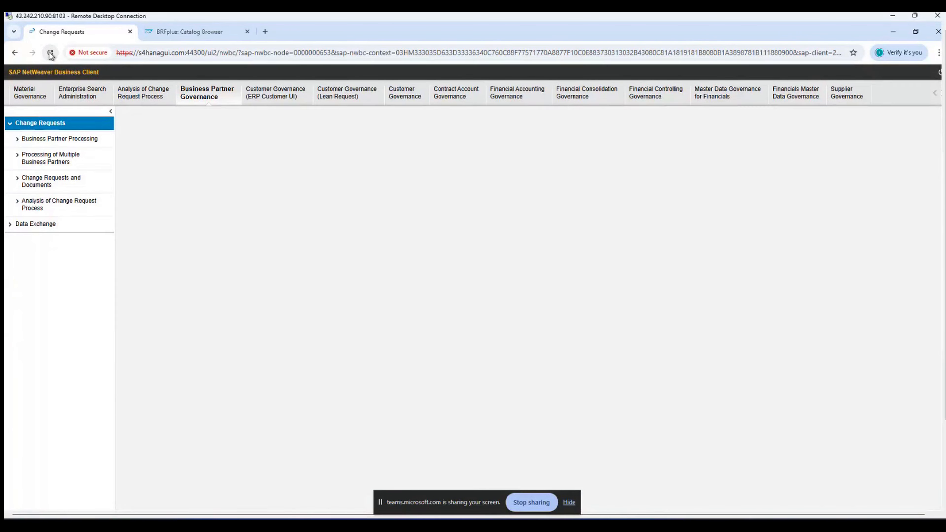
left_click(51, 54)
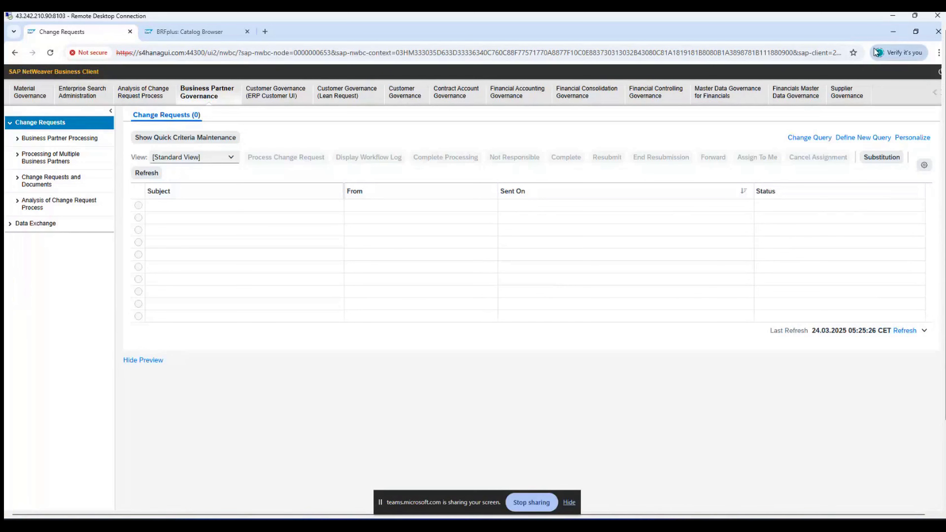
left_click(206, 35)
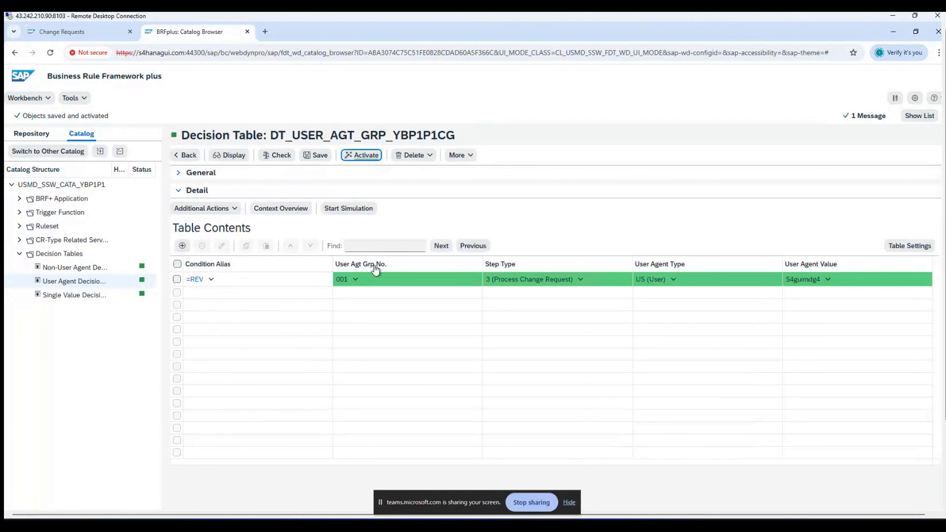
Step: Reopen the REV row and check its User Agent Value, keeping the values
left_click(177, 280)
left_click(223, 229)
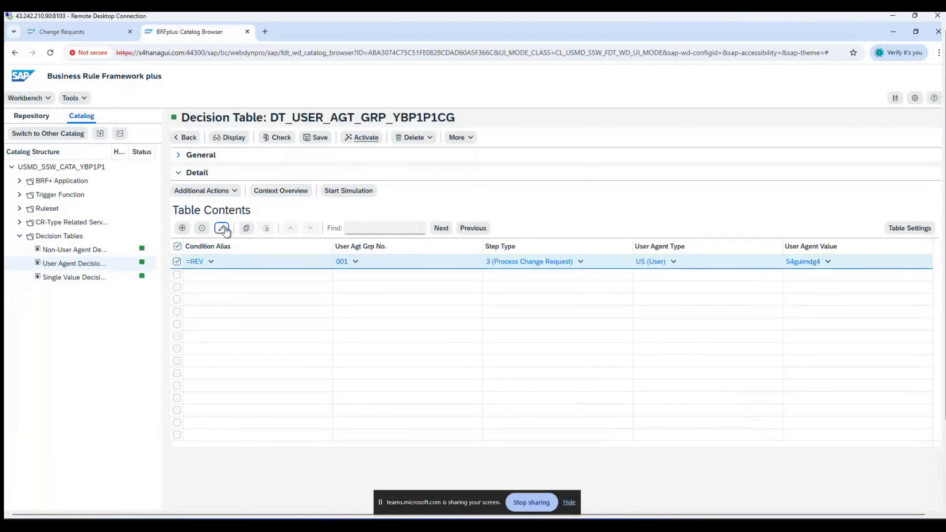
left_click(479, 399)
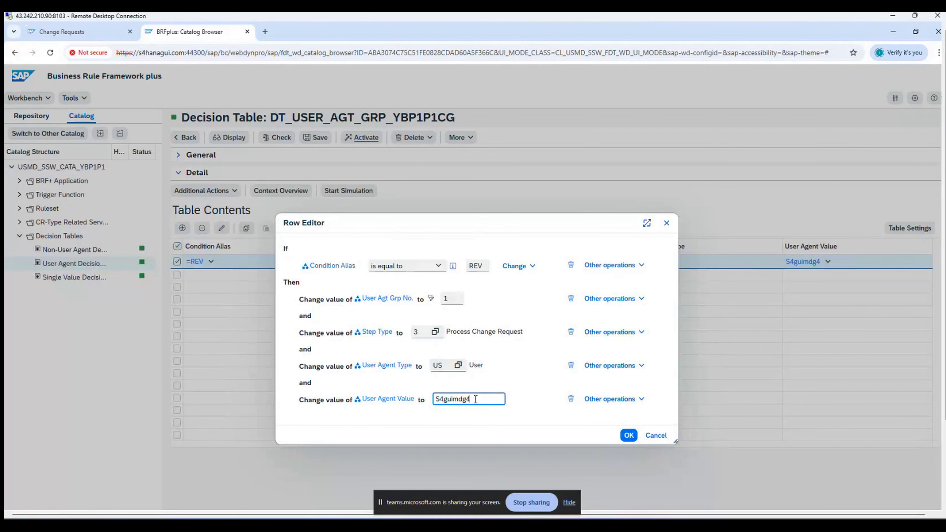
left_click(629, 436)
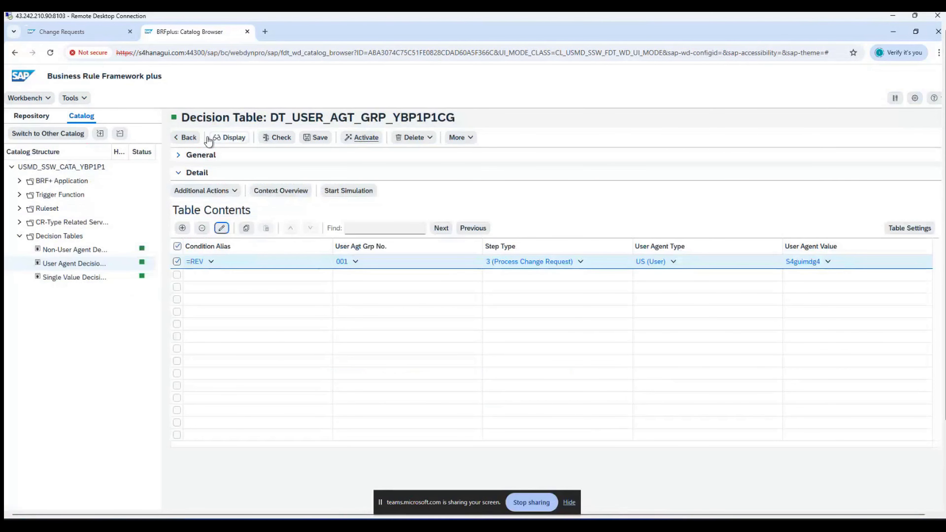
Step: Save and activate DT_USER_AGT_GRP_YBP1P1CG, then open DT_SINGLE_VAL_YBP1P1CG
left_click(314, 137)
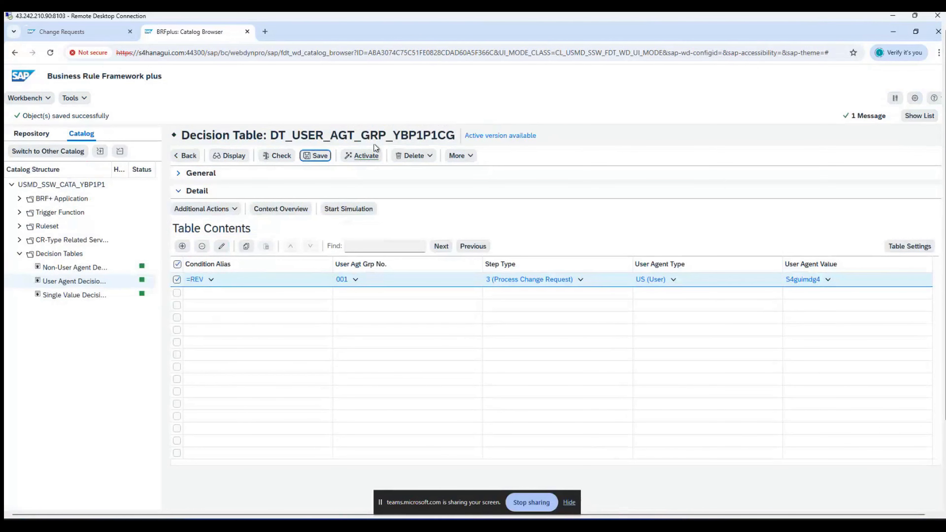
left_click(360, 160)
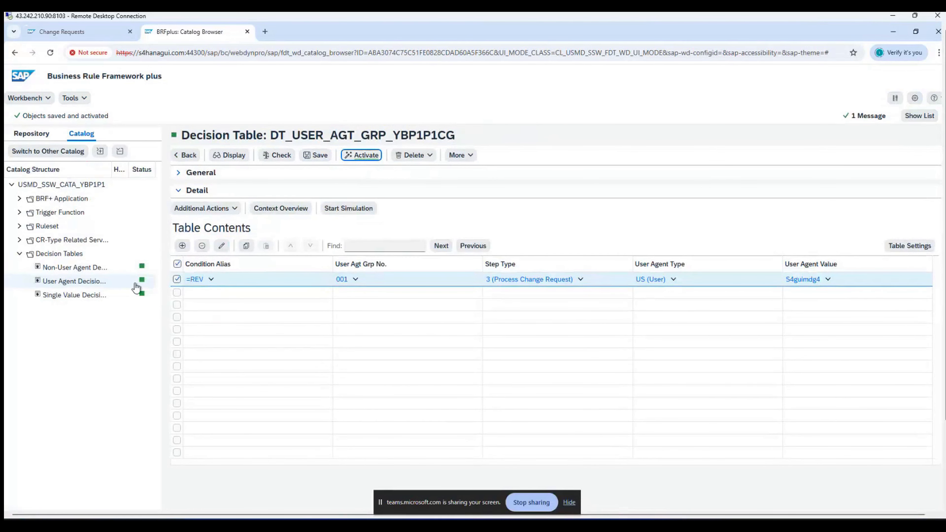
left_click(118, 296)
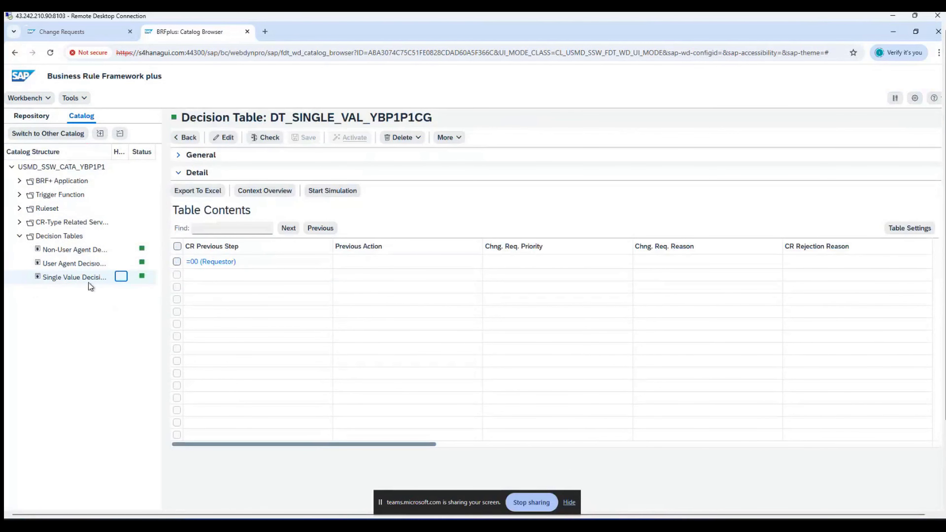
Step: Review the =00 (Requestor) row in the Row Editor without changing it
left_click(177, 262)
left_click(225, 138)
left_click(222, 229)
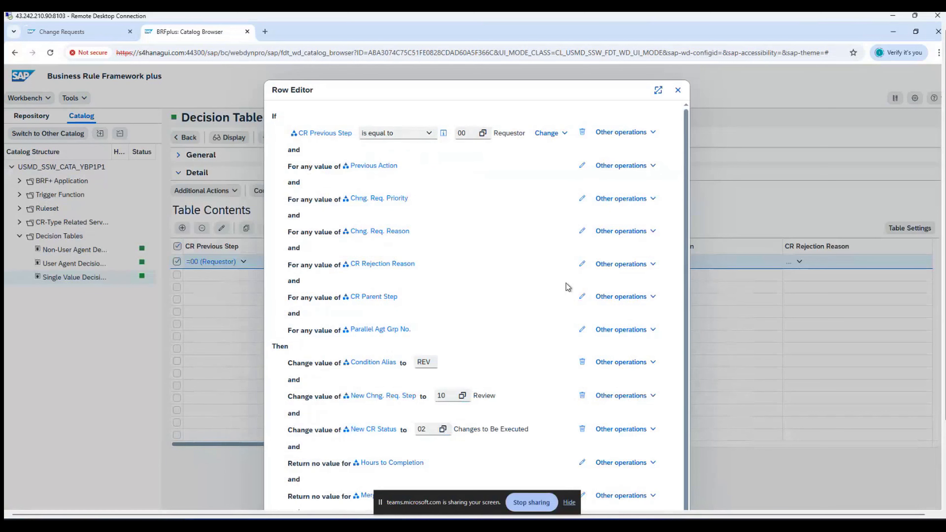
scroll(568, 287, "down", 1)
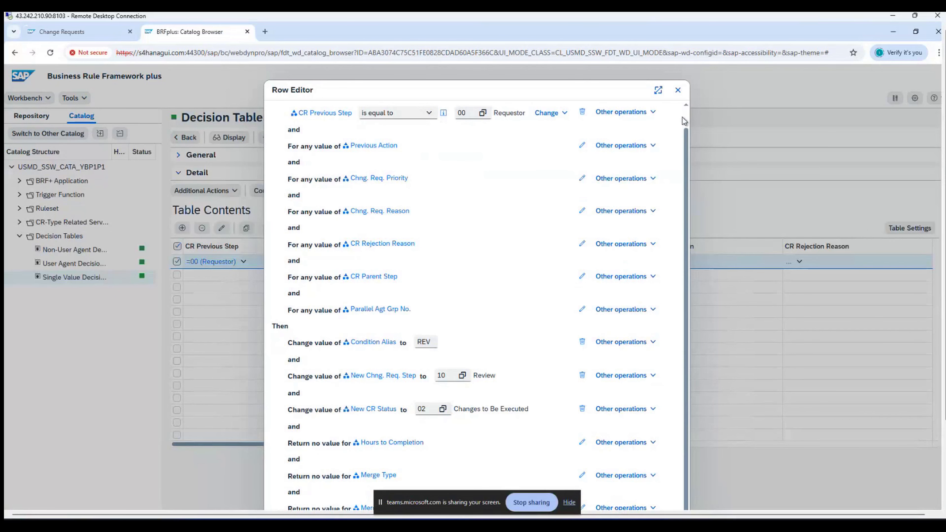
left_click(680, 94)
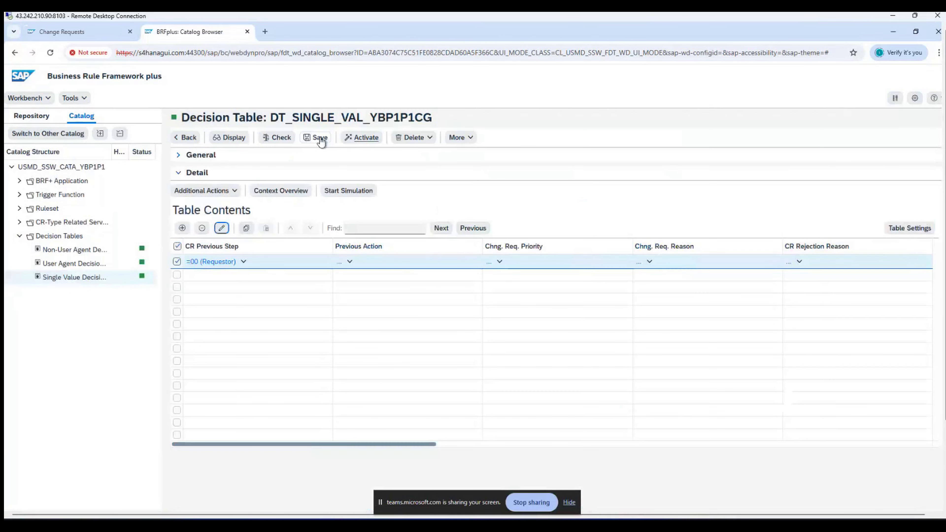
Step: Save DT_SINGLE_VAL_YBP1P1CG and confirm its activation with Yes
left_click(315, 137)
left_click(364, 157)
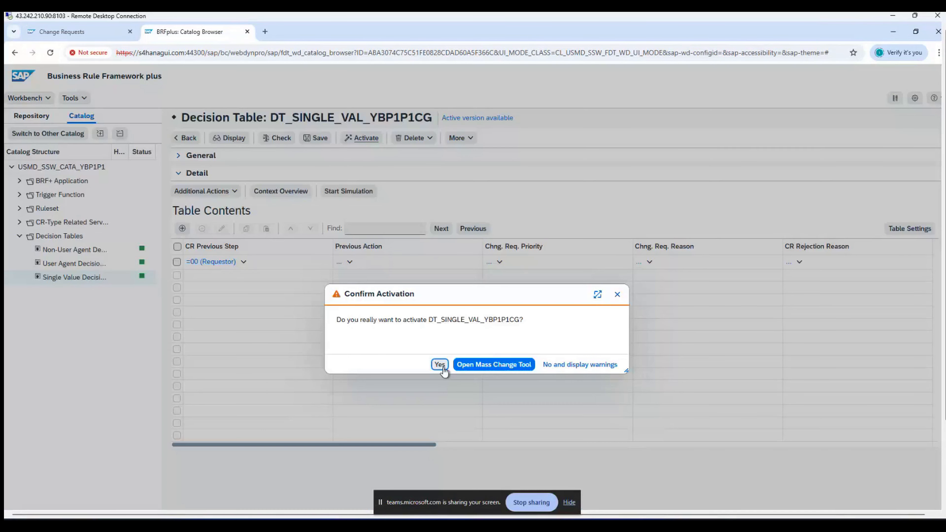
left_click(439, 364)
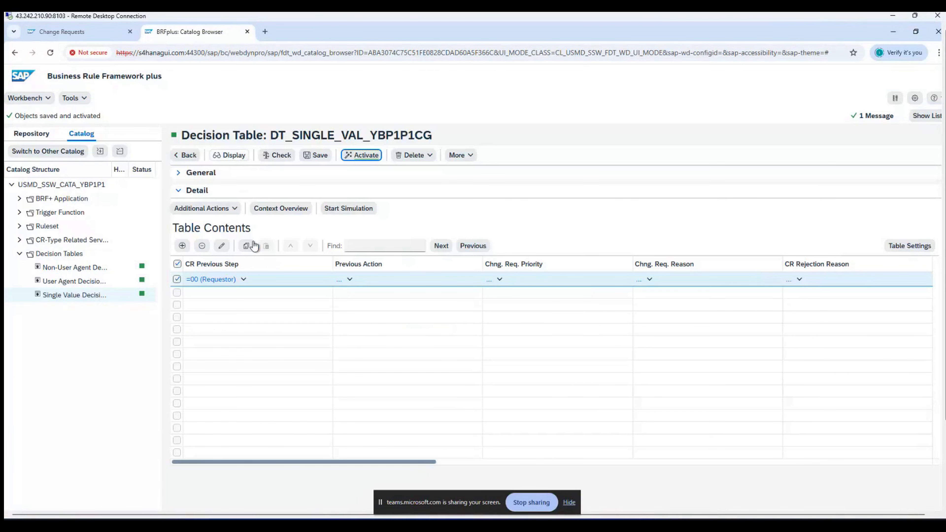
Step: From Search Business Partner, start a new Organization with request type Create Business Partner (CGI)
left_click(94, 37)
left_click(64, 138)
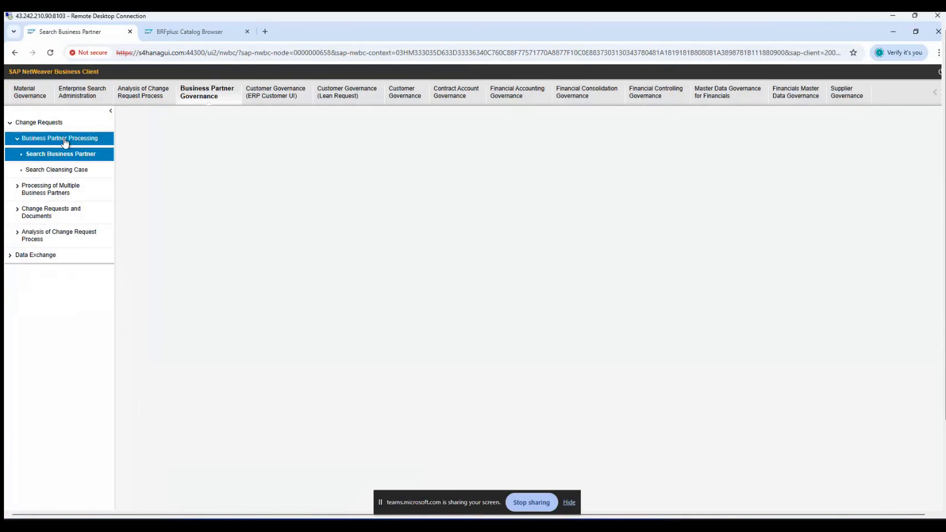
left_click(164, 359)
left_click(178, 375)
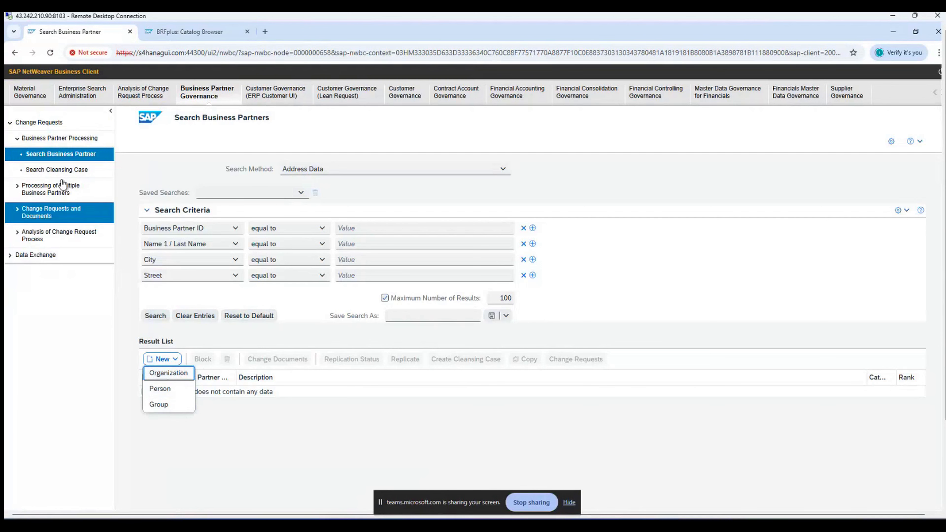
left_click(63, 140)
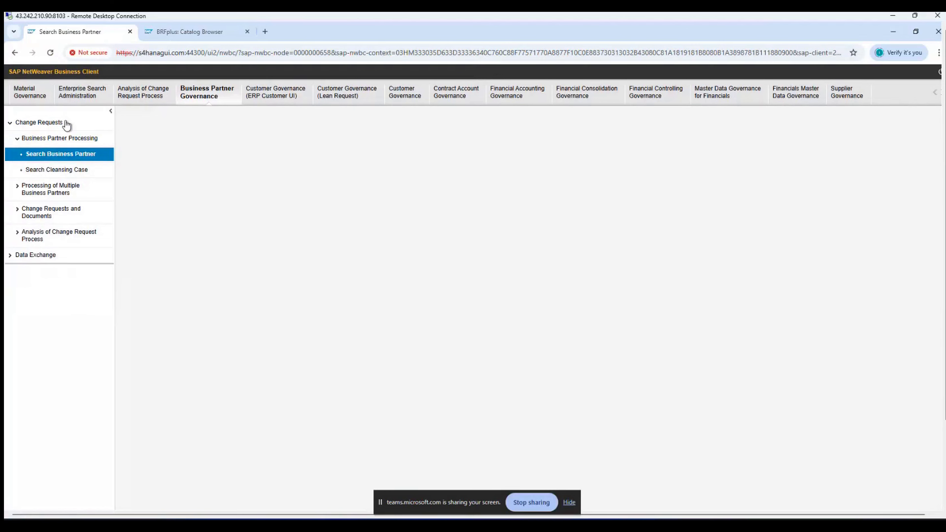
left_click(209, 94)
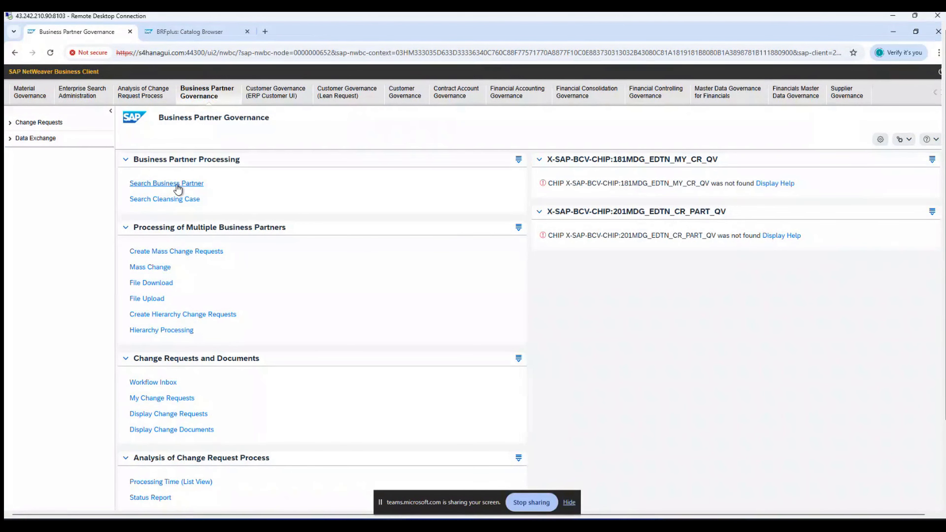
left_click(178, 183)
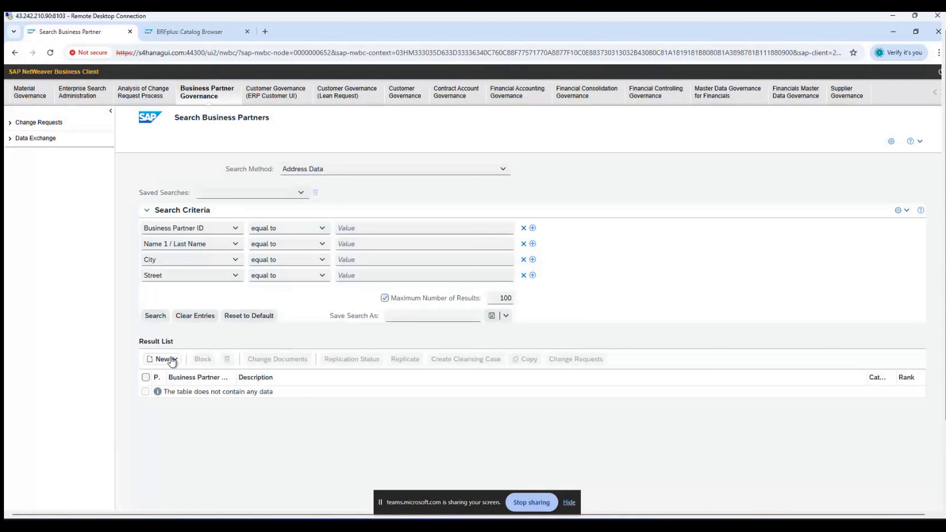
left_click(172, 360)
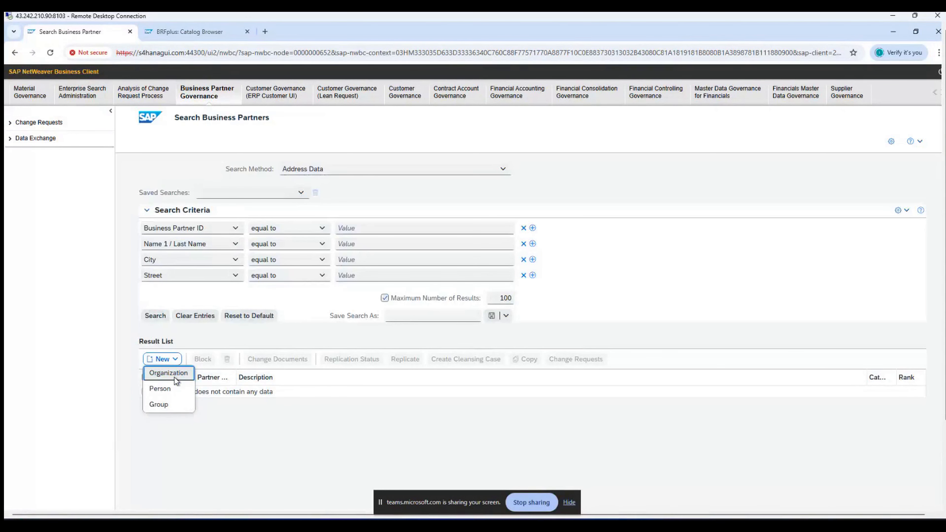
left_click(175, 374)
left_click(524, 375)
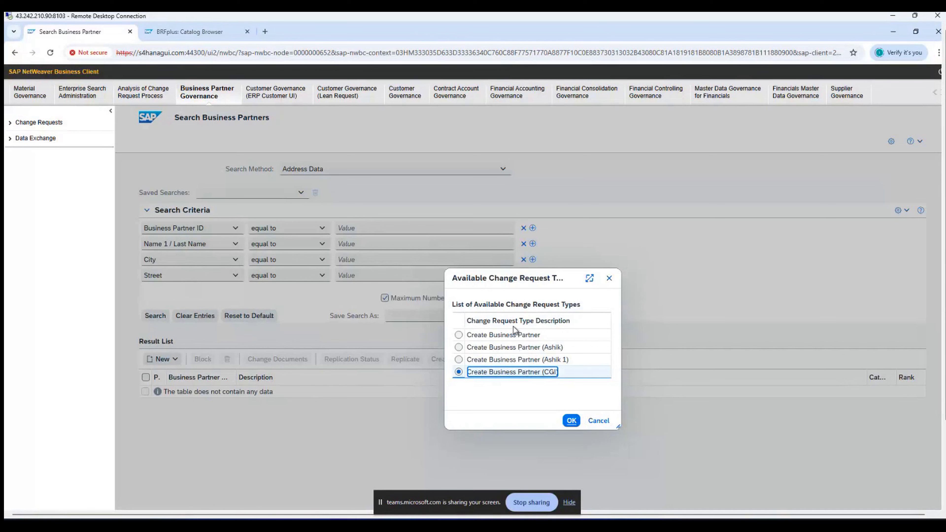
Step: Confirm the CGI request type, describe it 'WF Testing CGI Training', and name it CGI Corporation
left_click(571, 421)
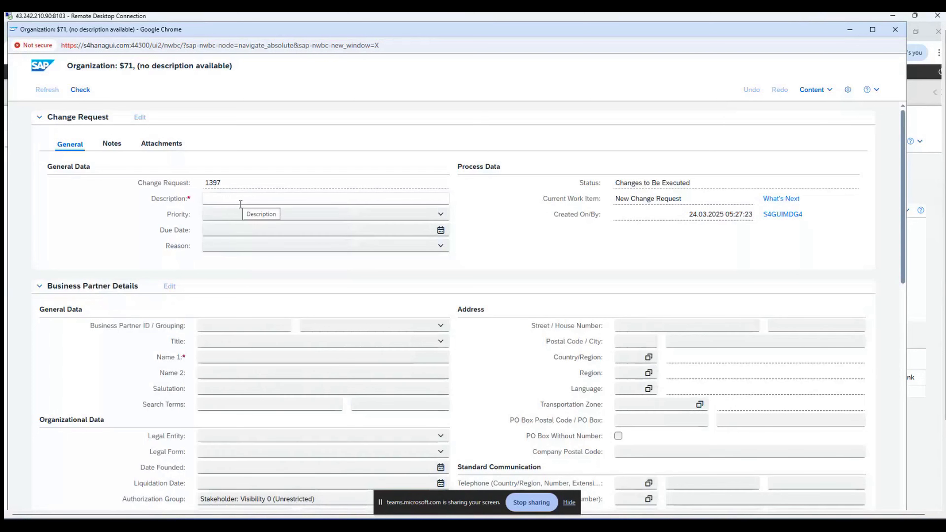
left_click(241, 204)
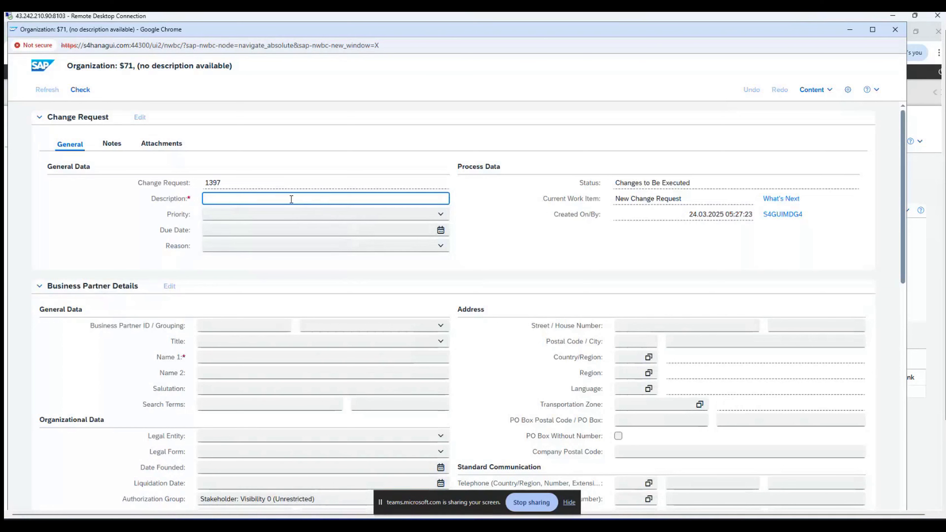
type("T")
key("BackSpace")
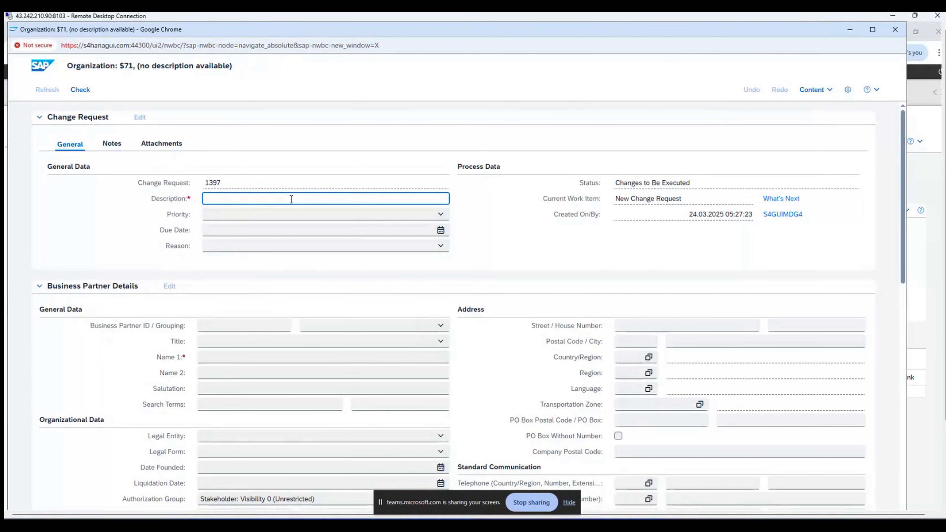
type("WF Testing for")
type("CGI Training")
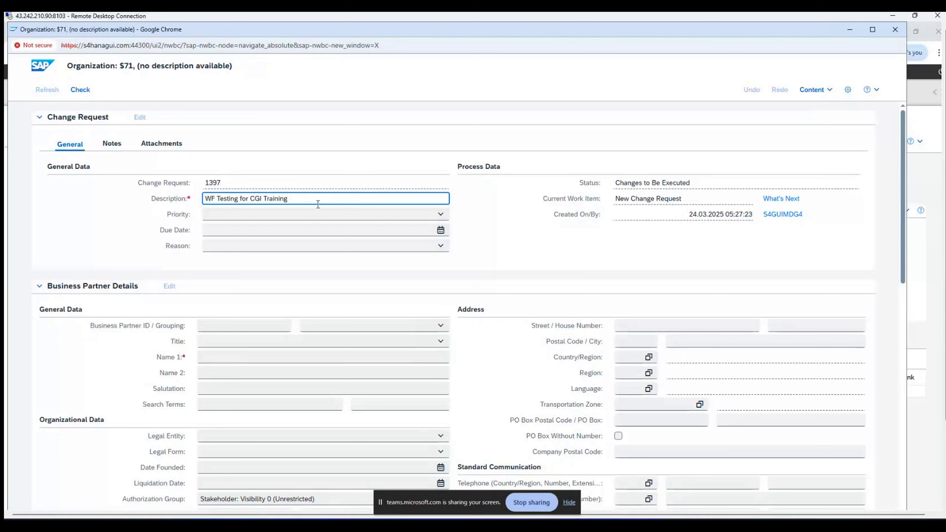
left_click(517, 227)
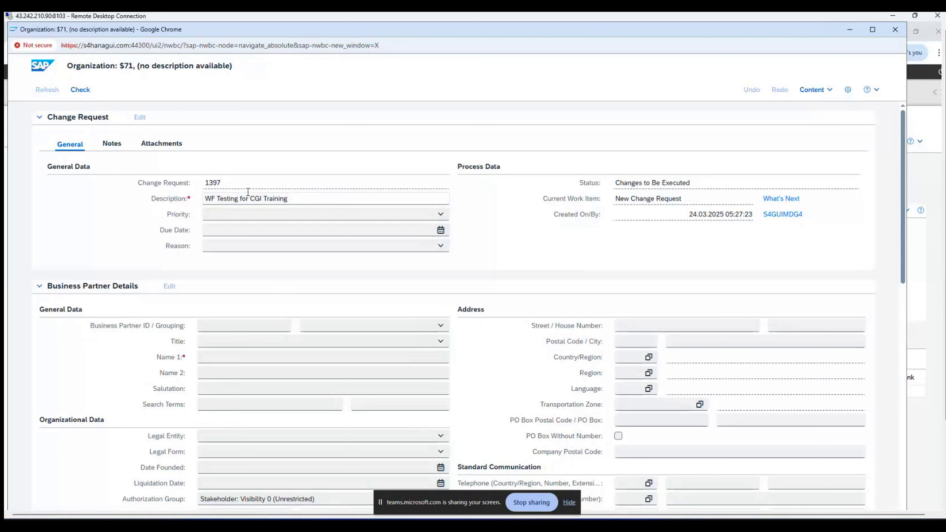
left_click(247, 357)
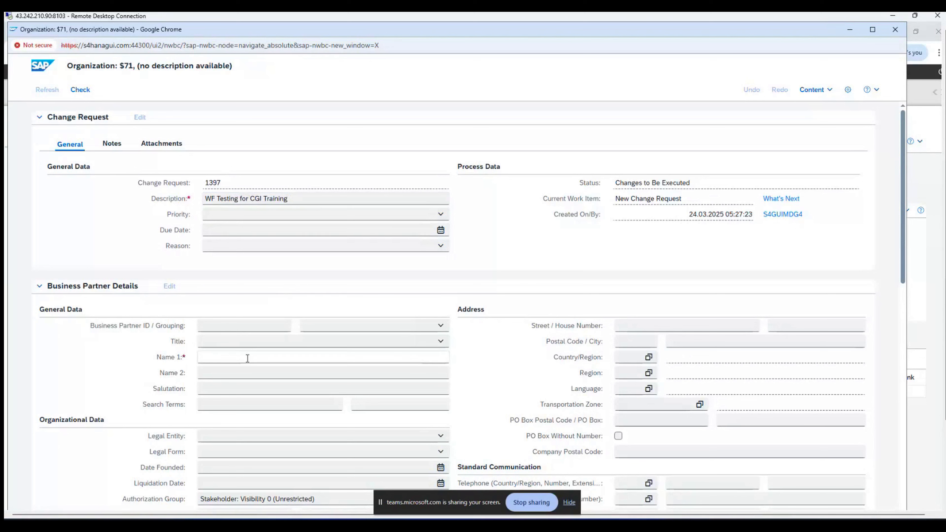
left_click(247, 358)
type("C")
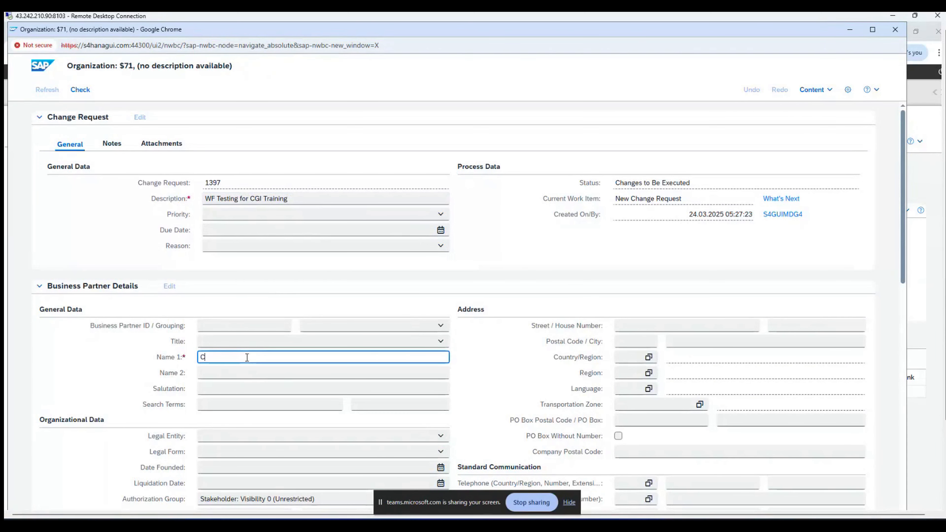
type("GI Corporation")
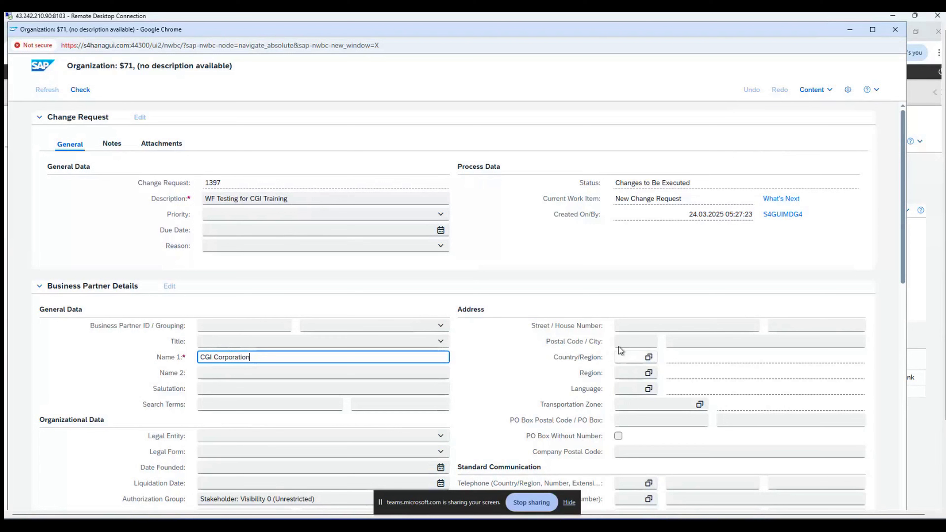
Step: Enter postal code 560100, country IN, region Karnataka and language EN
left_click(626, 341)
type("560100")
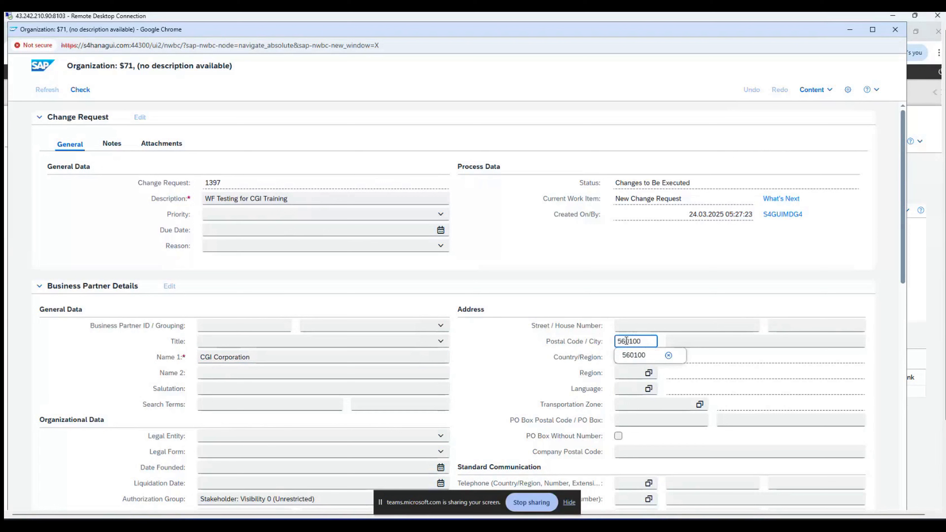
left_click(634, 357)
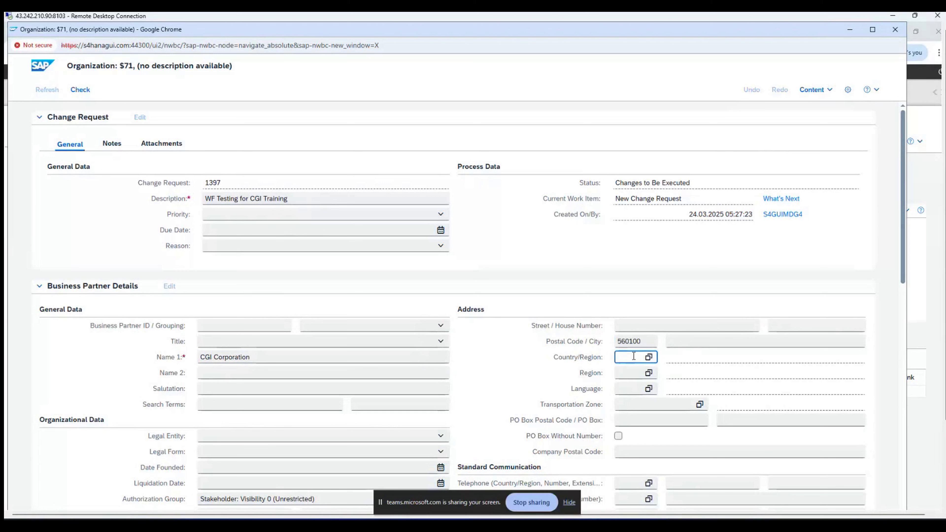
type("IN")
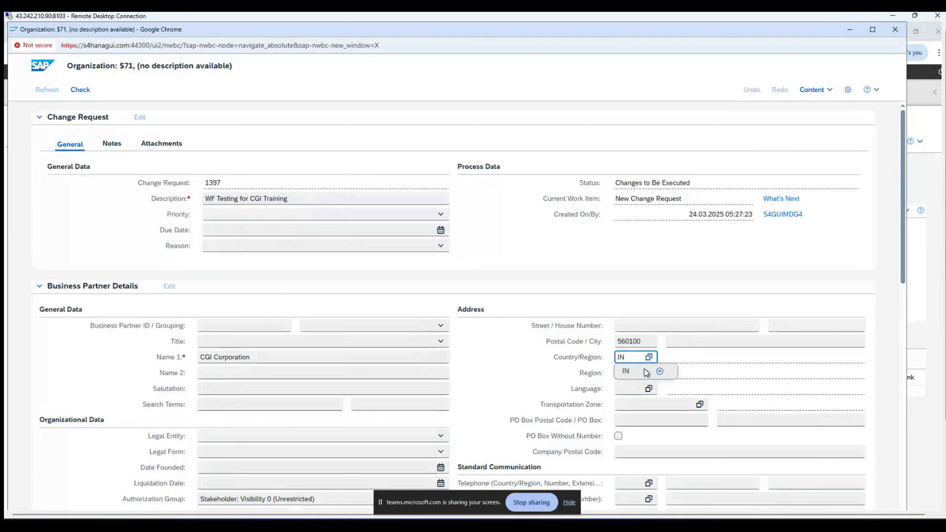
left_click(655, 380)
left_click(651, 374)
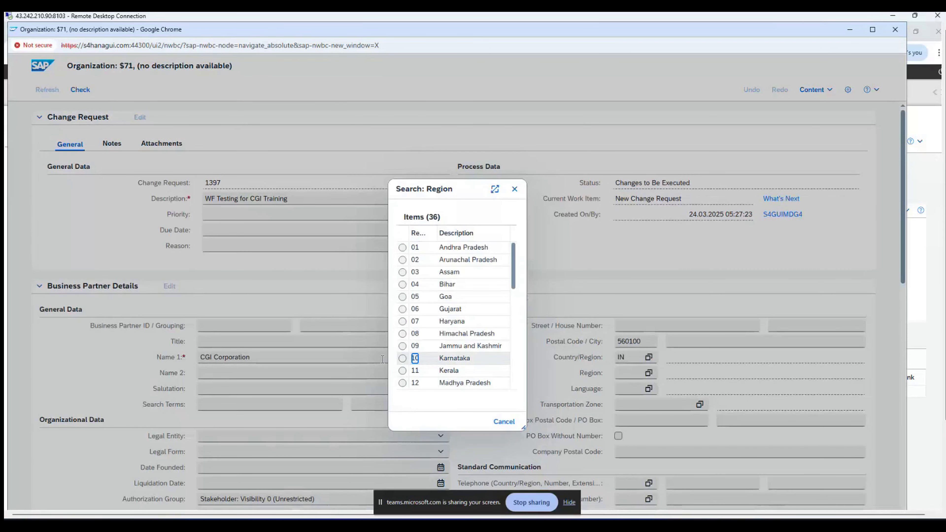
left_click(404, 359)
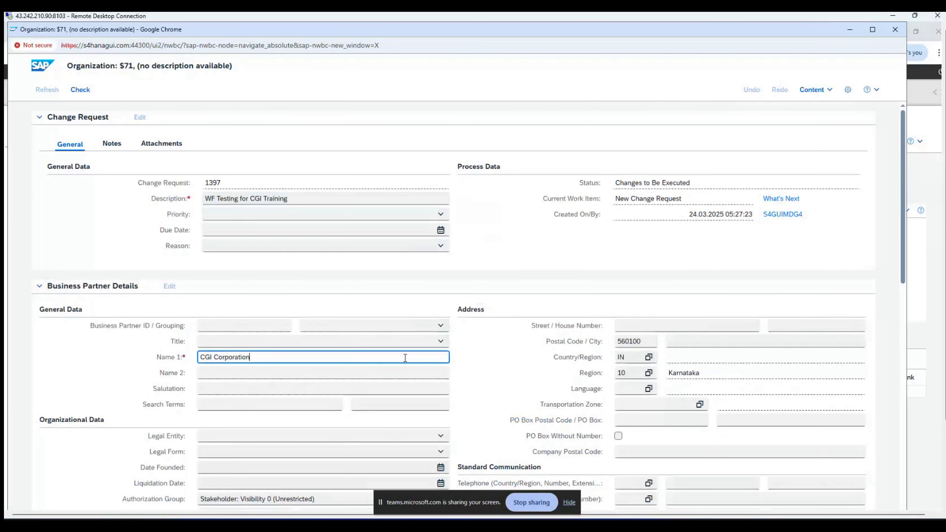
left_click(628, 388)
type("EN")
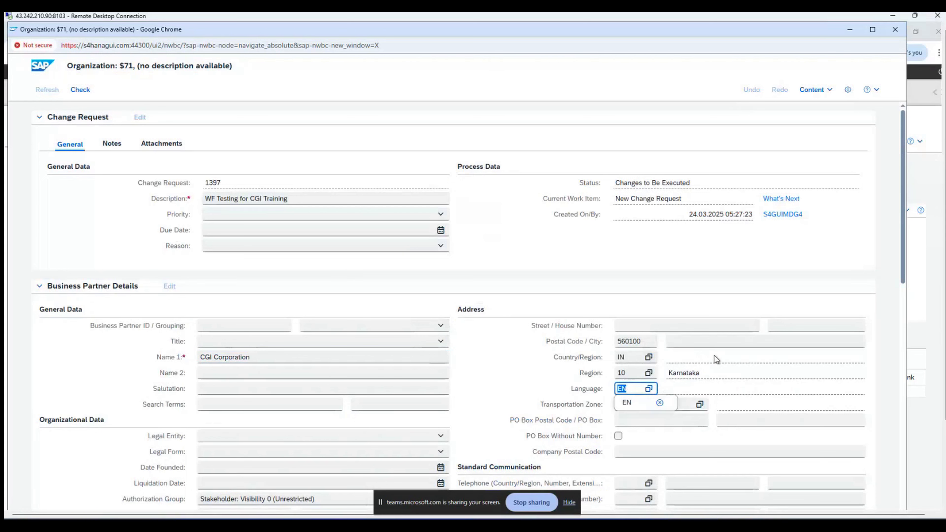
key("Return")
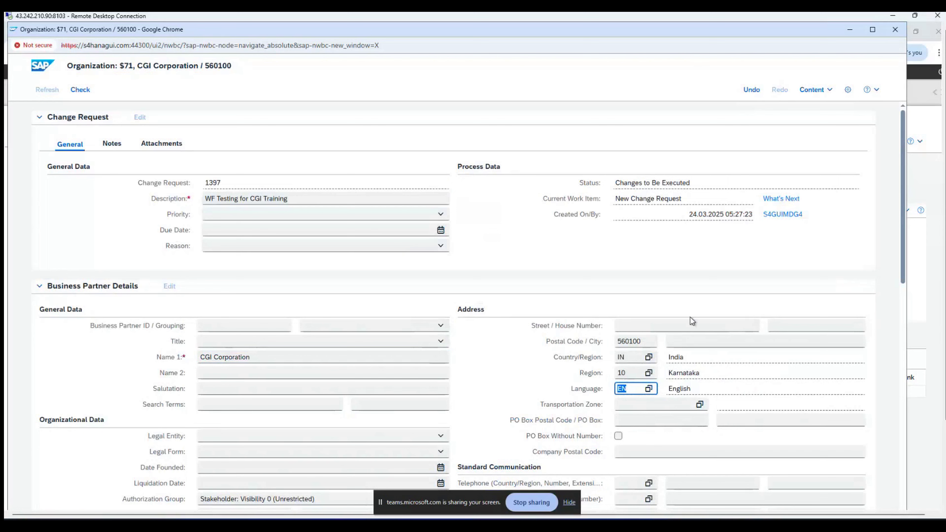
Step: Add a new role row with BP role BUP004 Organizational Unit for the business partner
scroll(885, 256, "down", 8)
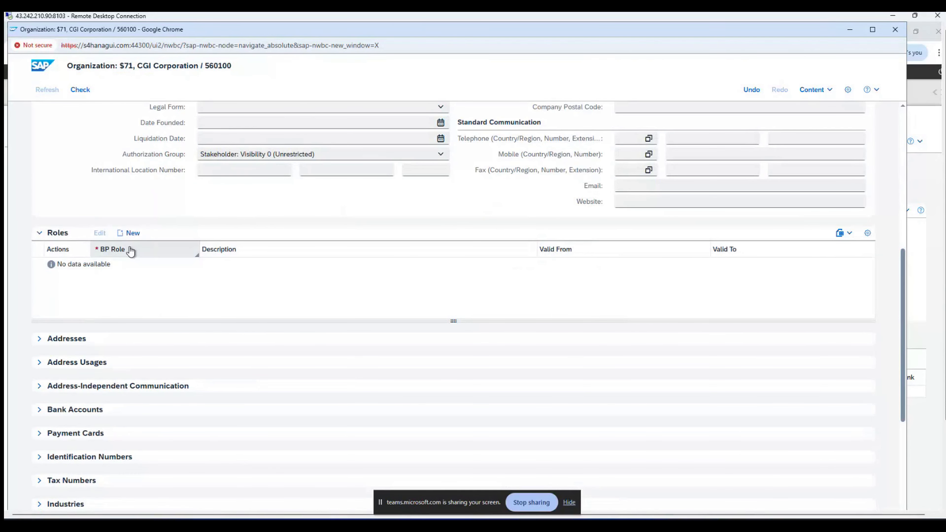
left_click(133, 233)
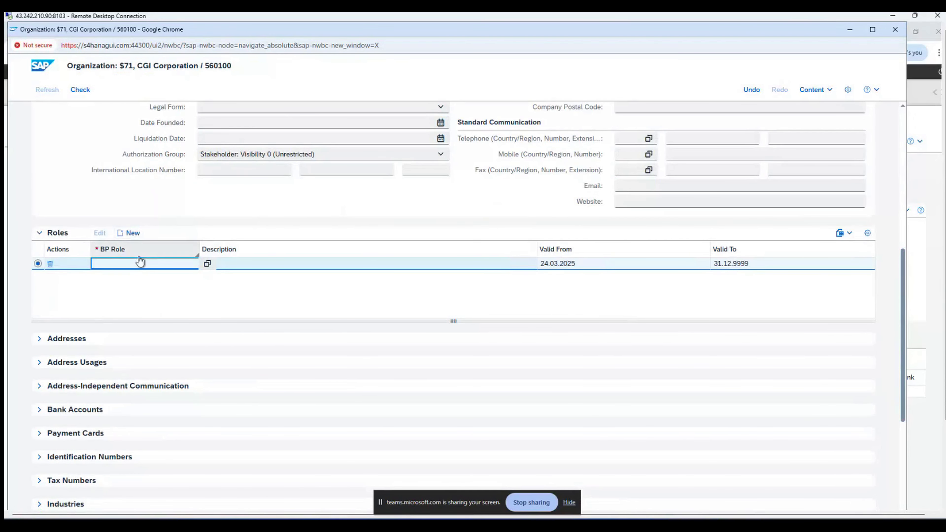
left_click(208, 264)
scroll(473, 324, "down", 5)
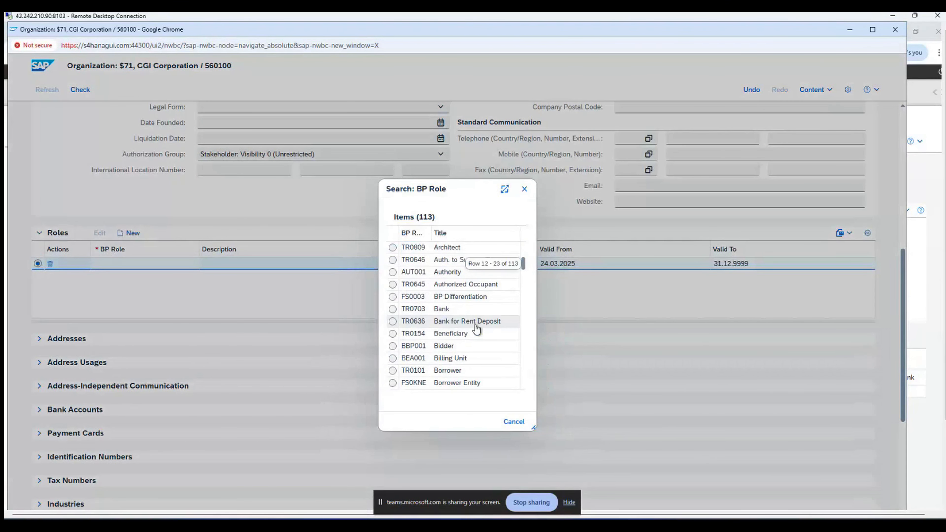
scroll(476, 329, "down", 1)
scroll(477, 330, "down", 10)
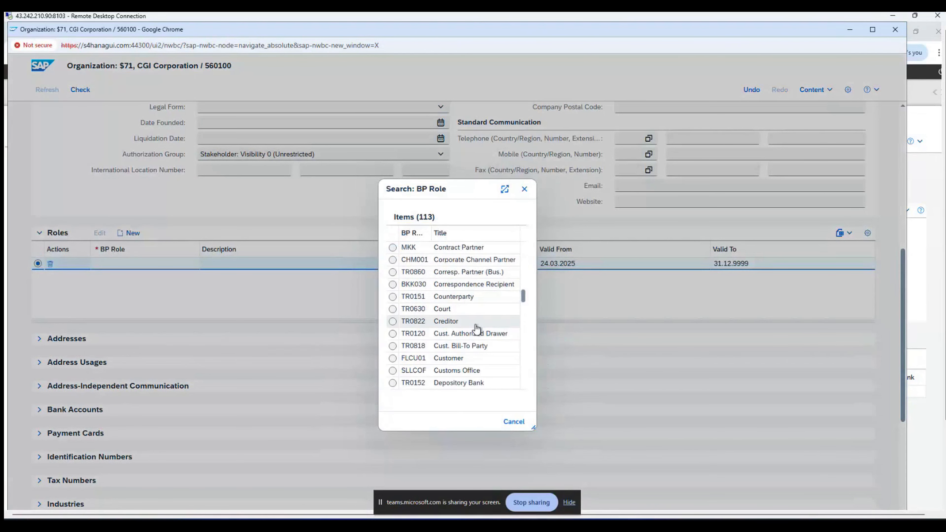
scroll(477, 330, "down", 8)
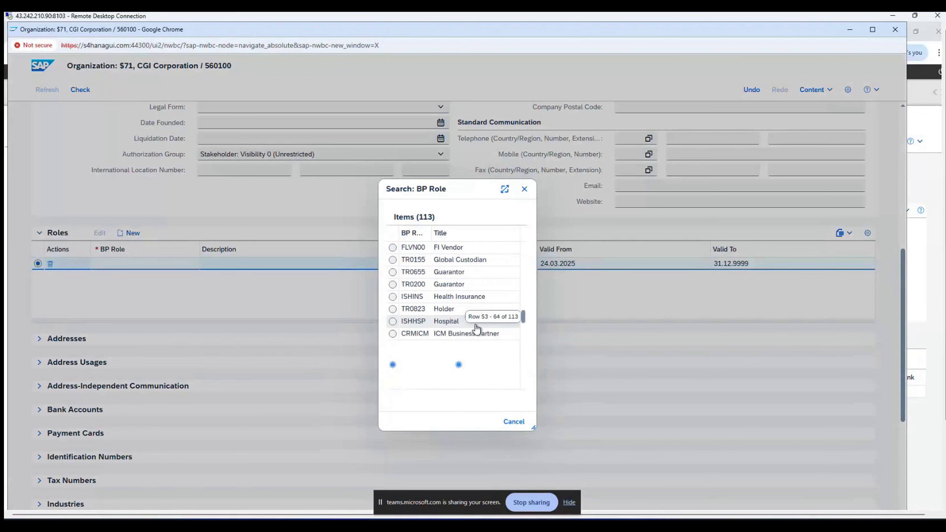
scroll(477, 329, "down", 5)
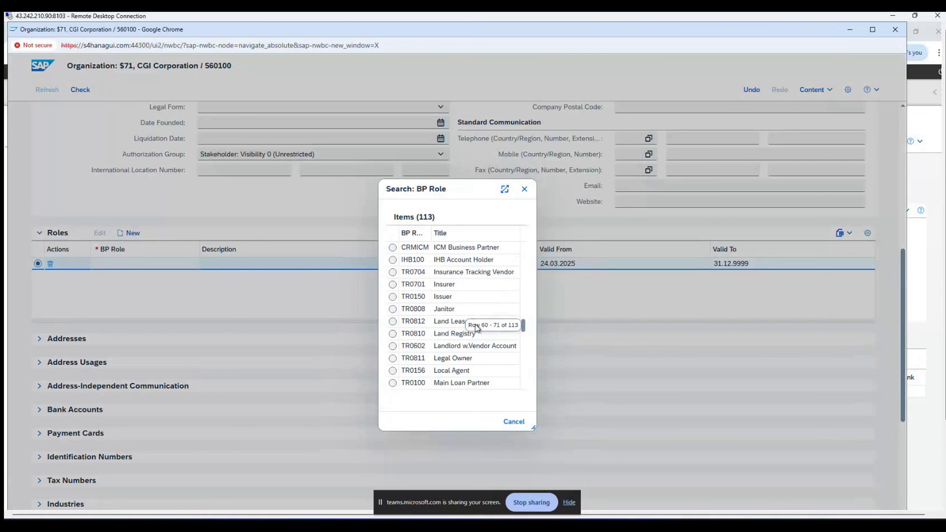
scroll(477, 328, "down", 1)
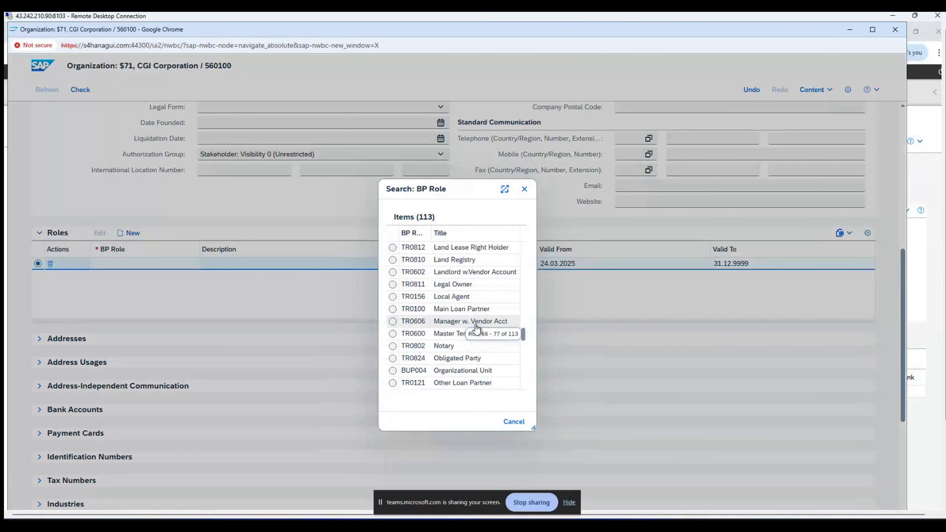
scroll(477, 328, "down", 1)
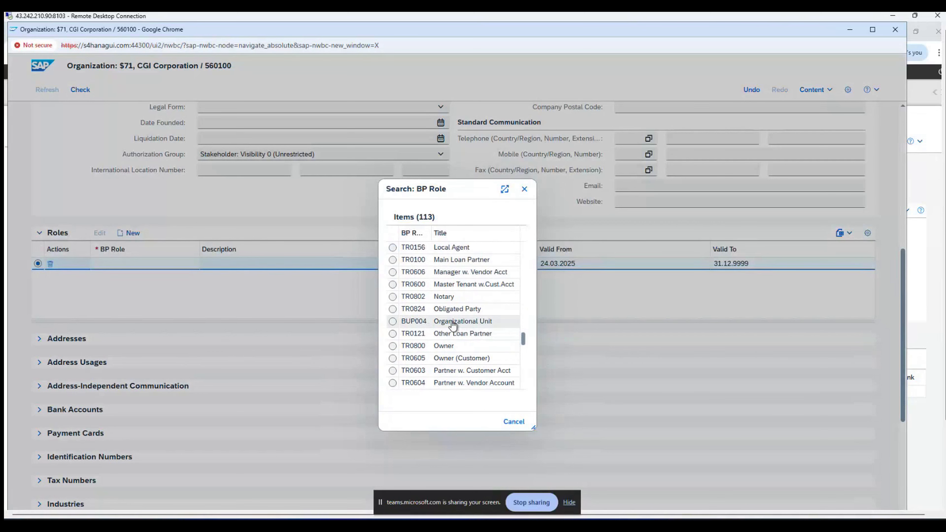
left_click(393, 322)
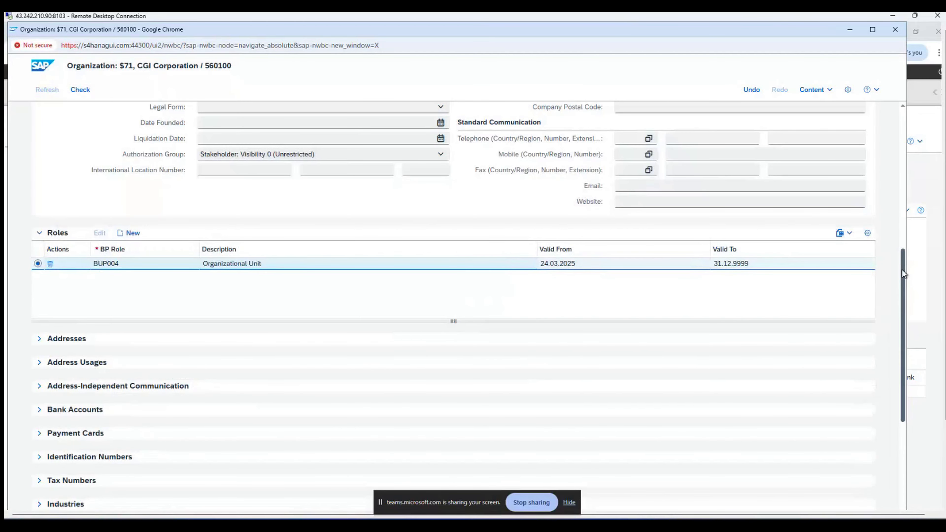
left_click_drag(902, 270, 877, 103)
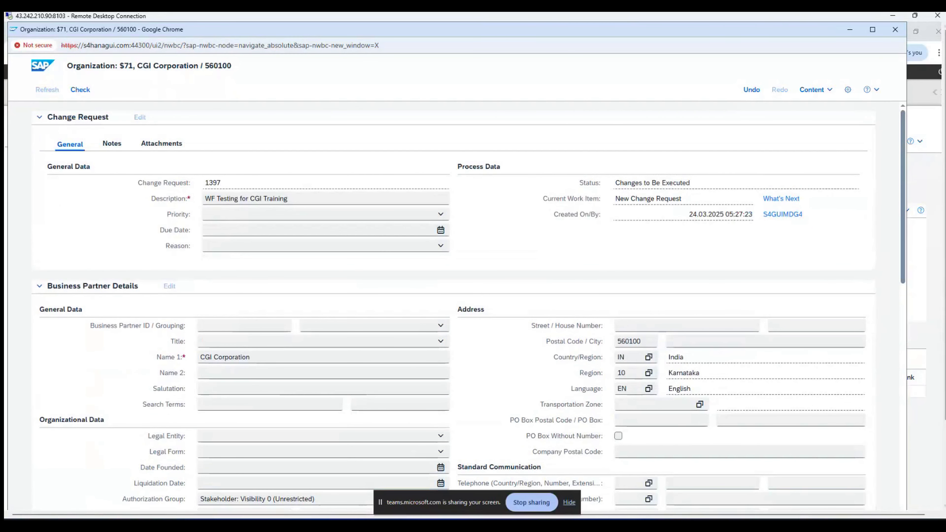
Step: Submit change request 1397 for CGI Corporation, review the saved request, then shrink the Remote Desktop window
left_click_drag(944, 219, 936, 305)
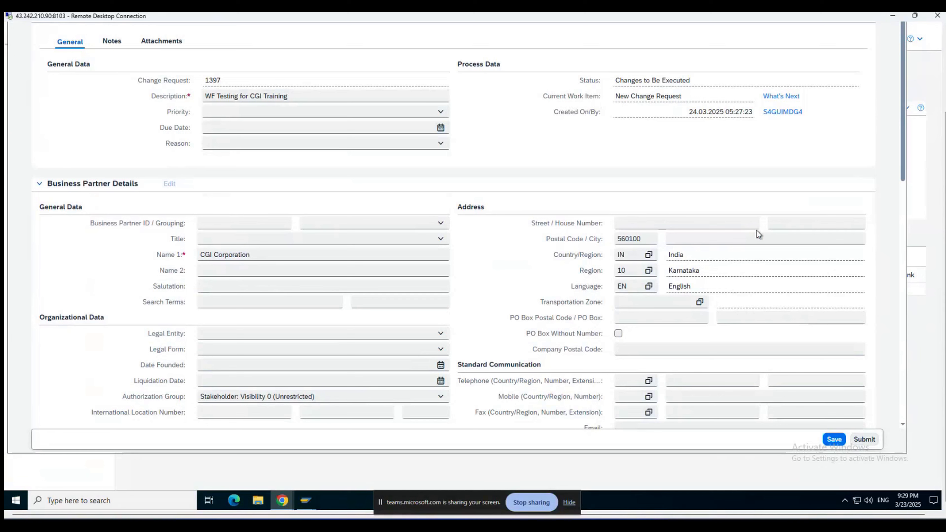
left_click(869, 441)
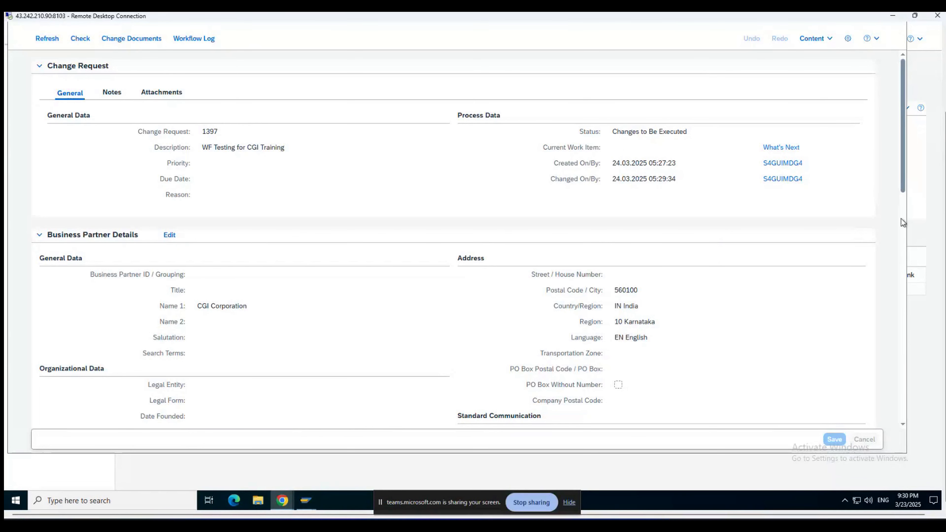
scroll(901, 222, "down", 5)
scroll(901, 222, "down", 10)
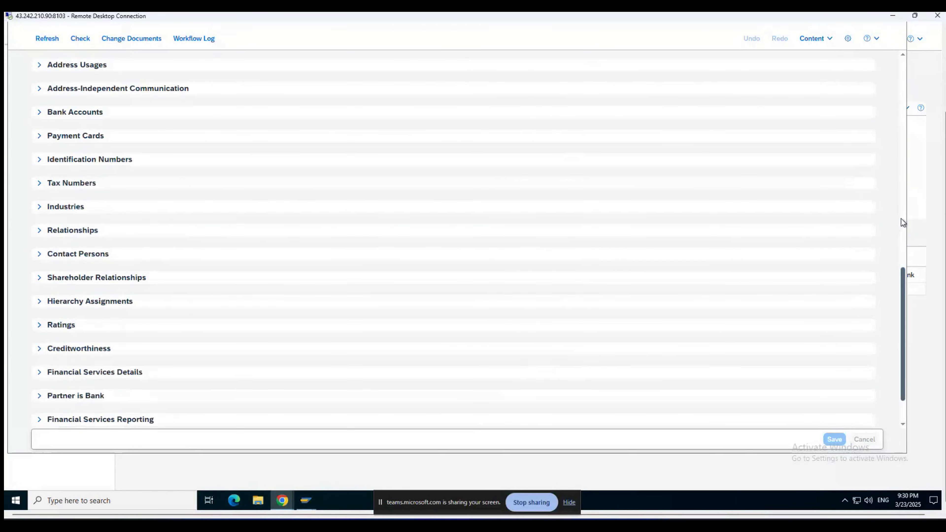
scroll(904, 223, "up", 12)
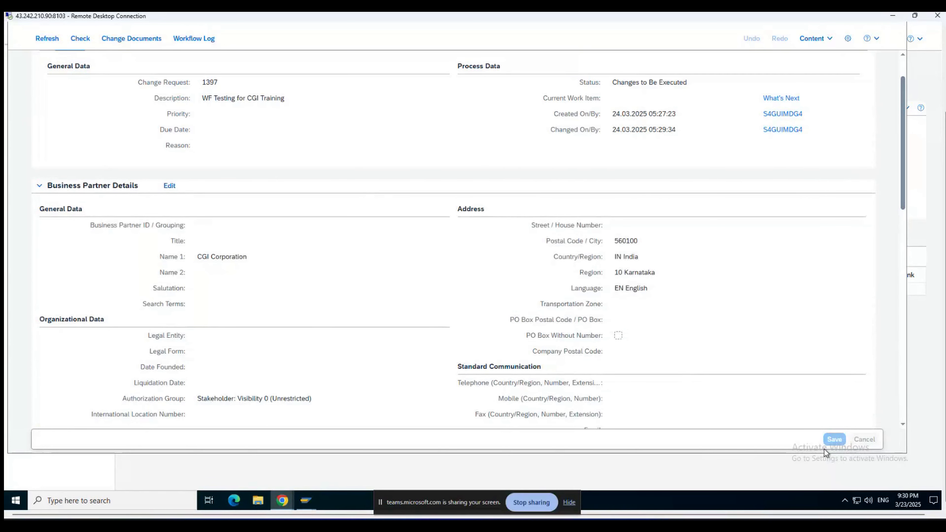
scroll(887, 246, "up", 2)
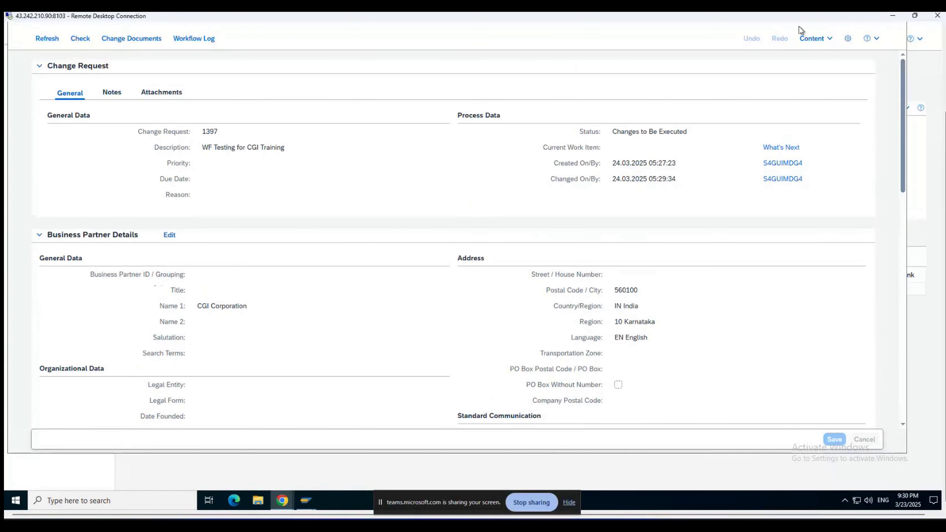
left_click_drag(838, 16, 894, 85)
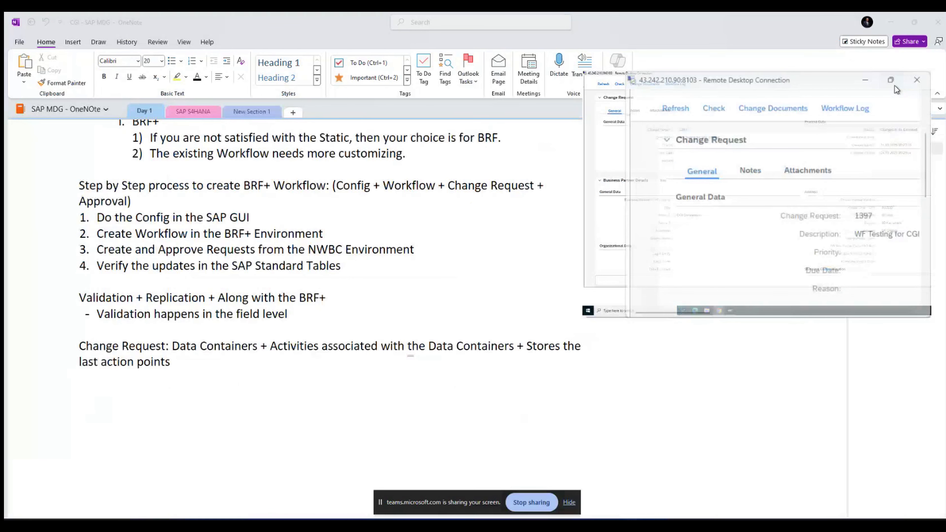
left_click(895, 85)
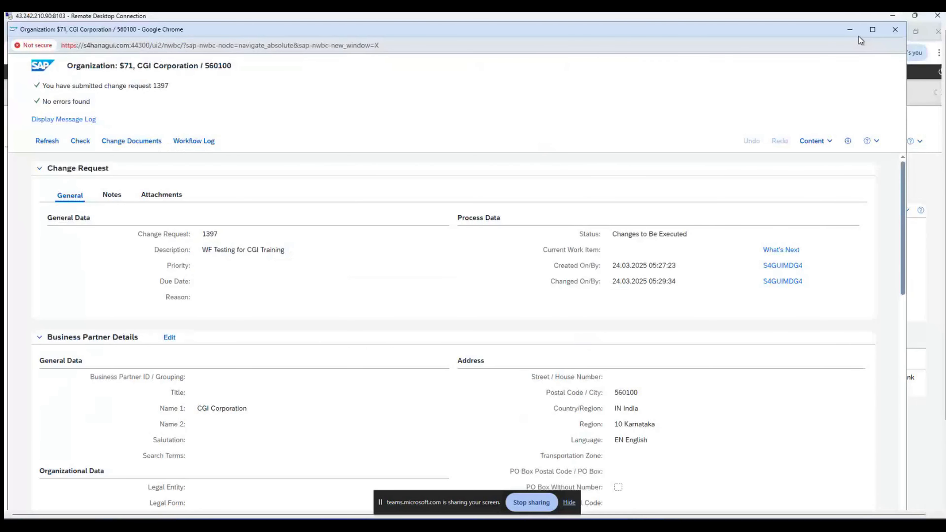
left_click(851, 31)
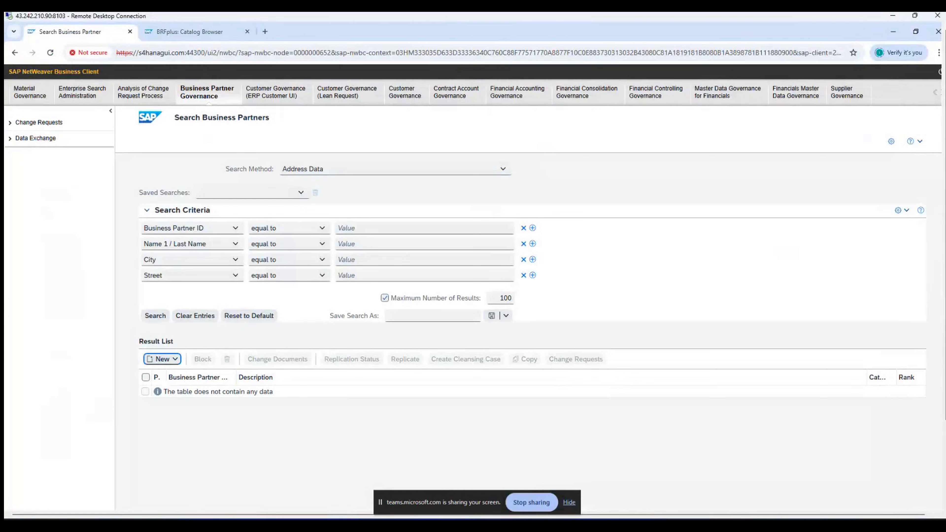
left_click(45, 122)
left_click_drag(945, 108, 945, 190)
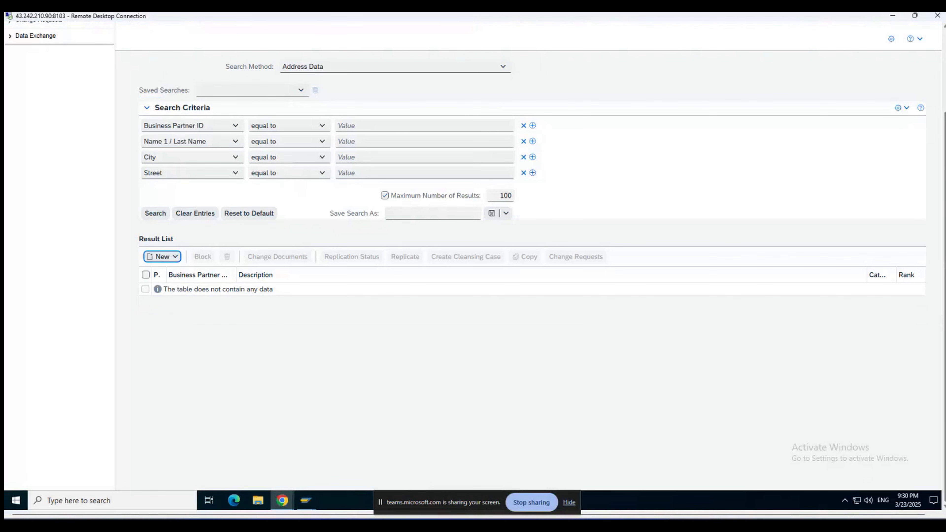
mouse_move(279, 503)
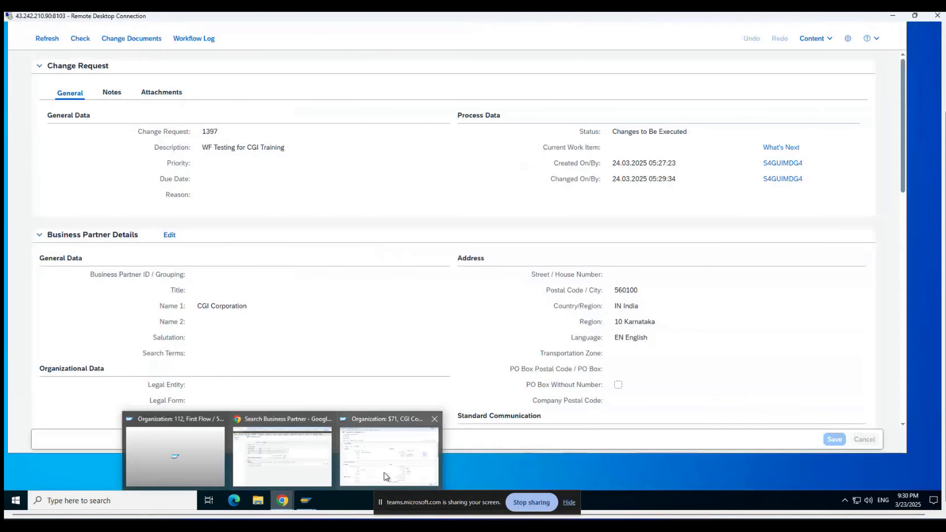
left_click(384, 473)
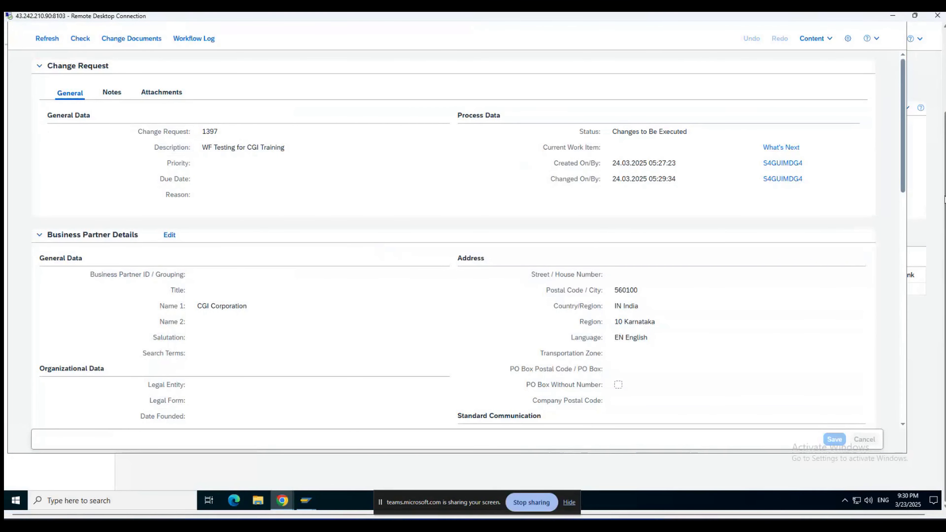
left_click_drag(945, 200, 945, 108)
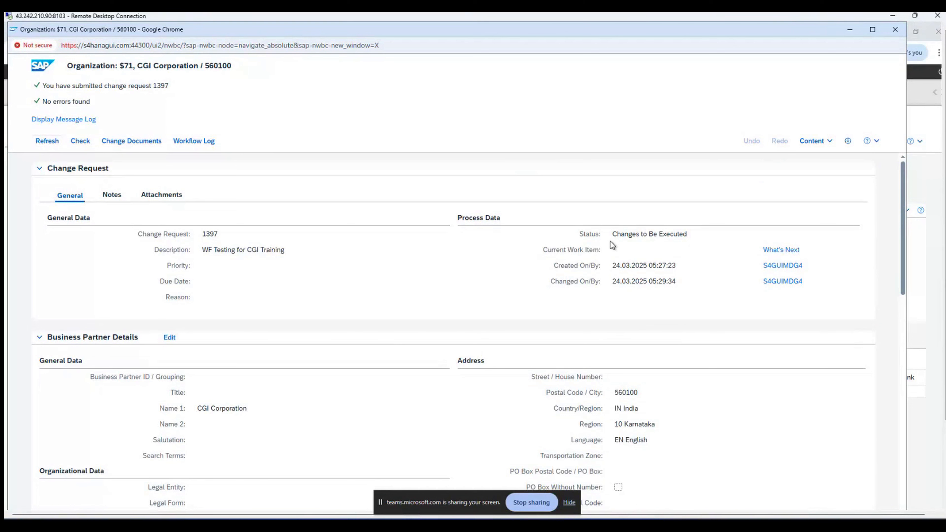
Step: Refresh change request 1397 to show its current work item, then minimize the Organization window
left_click(47, 142)
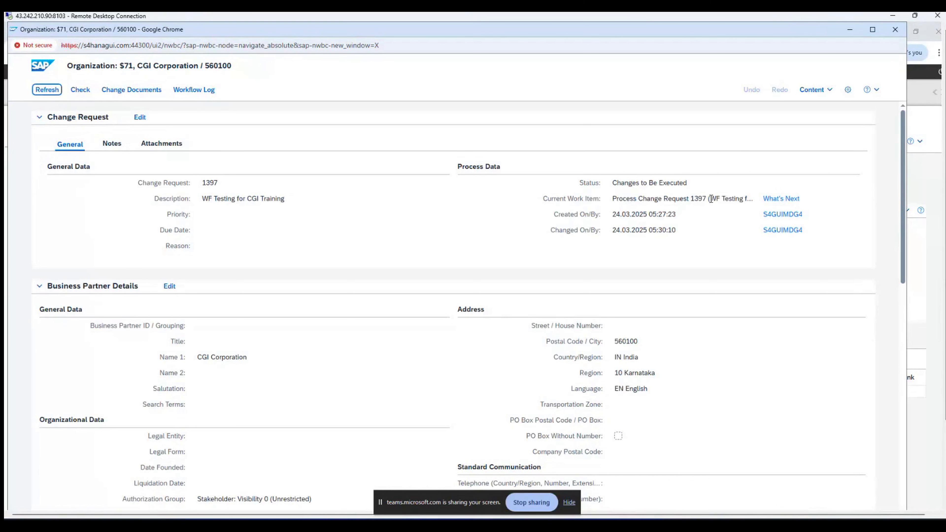
left_click_drag(691, 199, 710, 199)
double_click(226, 184)
left_click(850, 29)
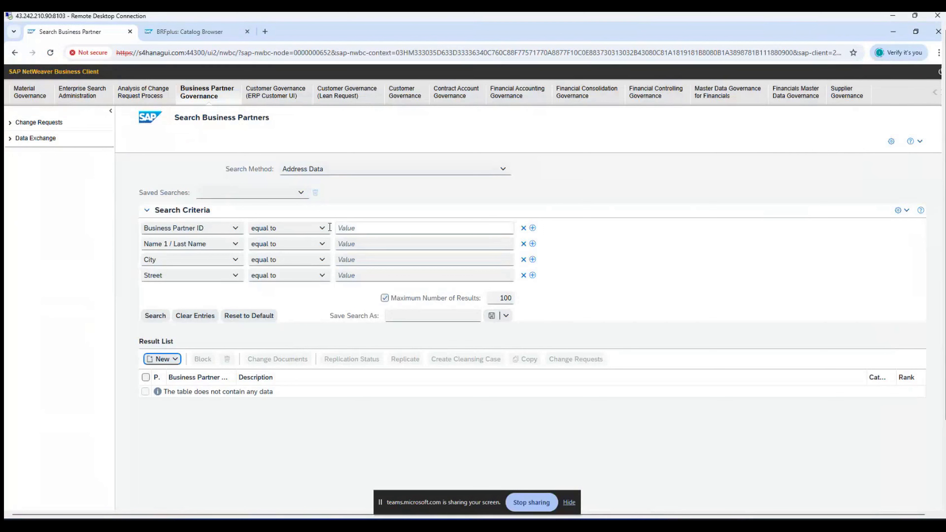
Step: Open the Change Requests worklist from the left navigation panel
left_click(36, 124)
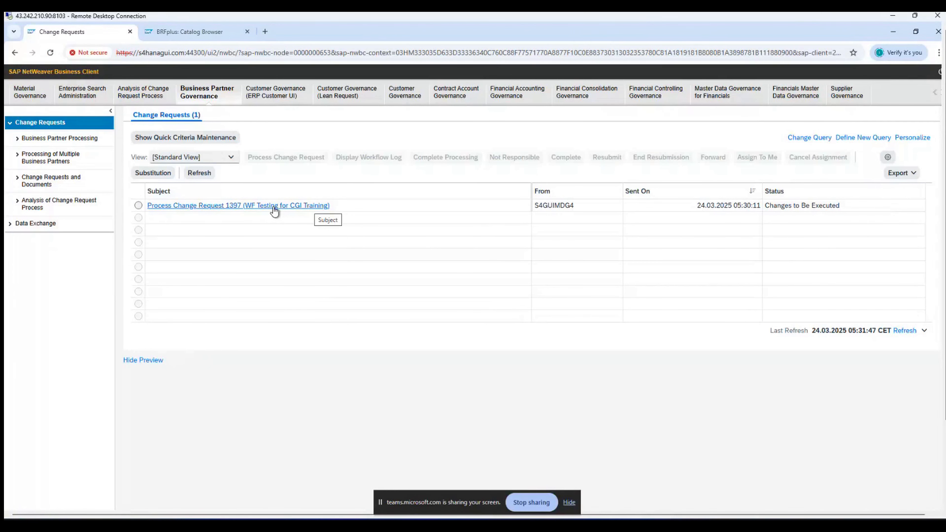
left_click(274, 206)
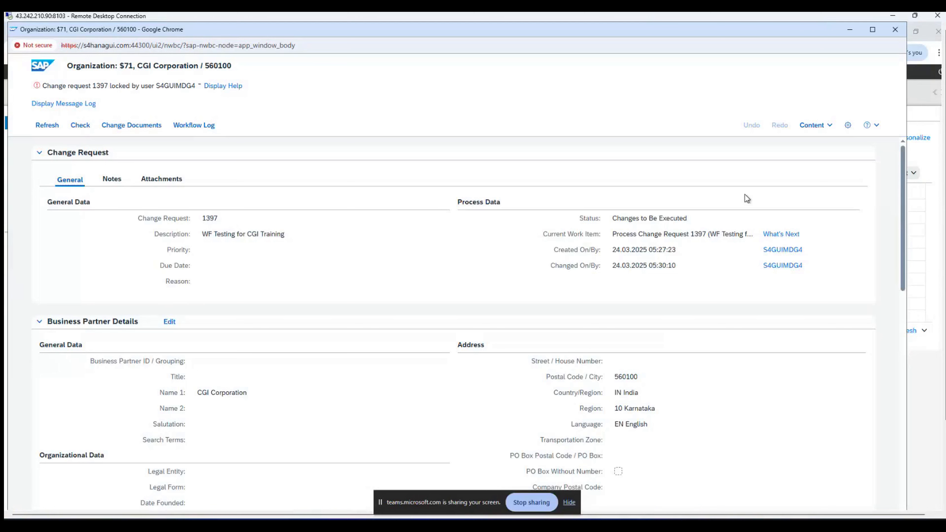
scroll(745, 195, "down", 20)
scroll(886, 193, "up", 10)
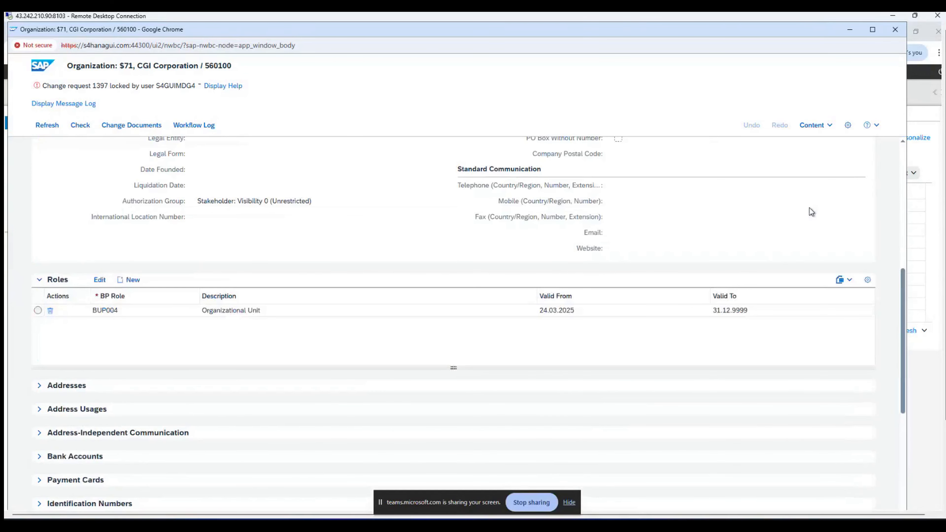
scroll(809, 208, "up", 10)
left_click_drag(944, 167, 943, 312)
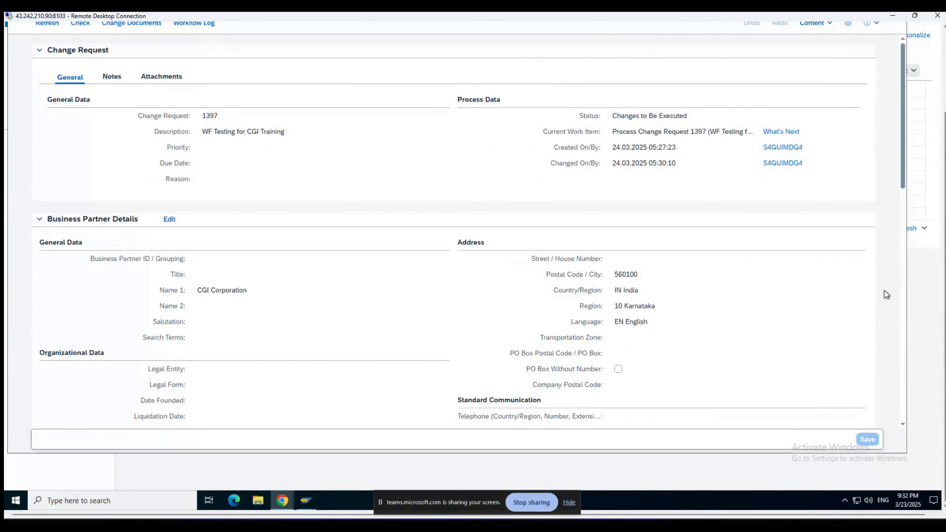
scroll(884, 290, "down", 15)
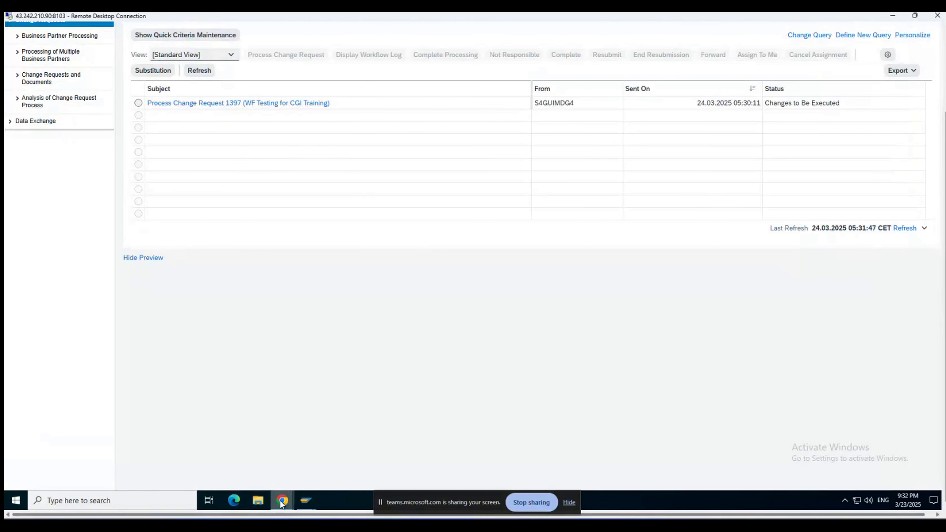
mouse_move(283, 500)
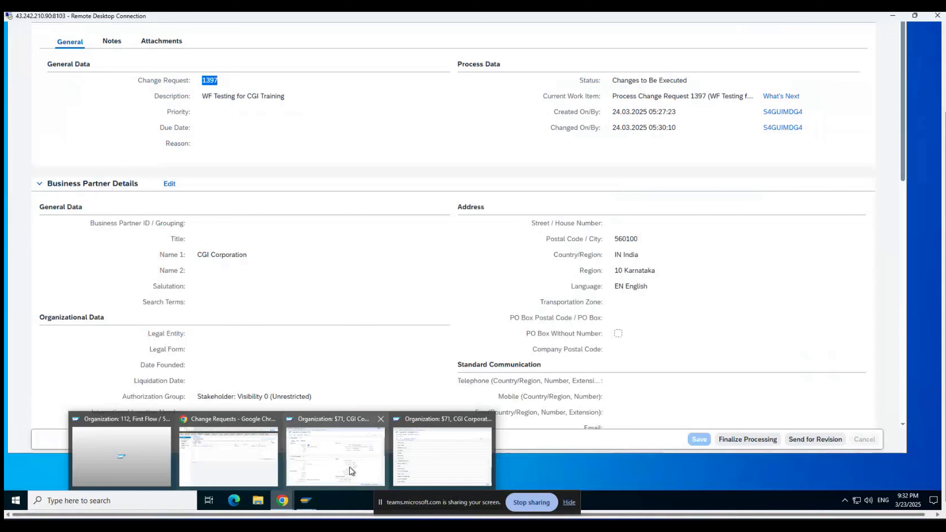
left_click(350, 468)
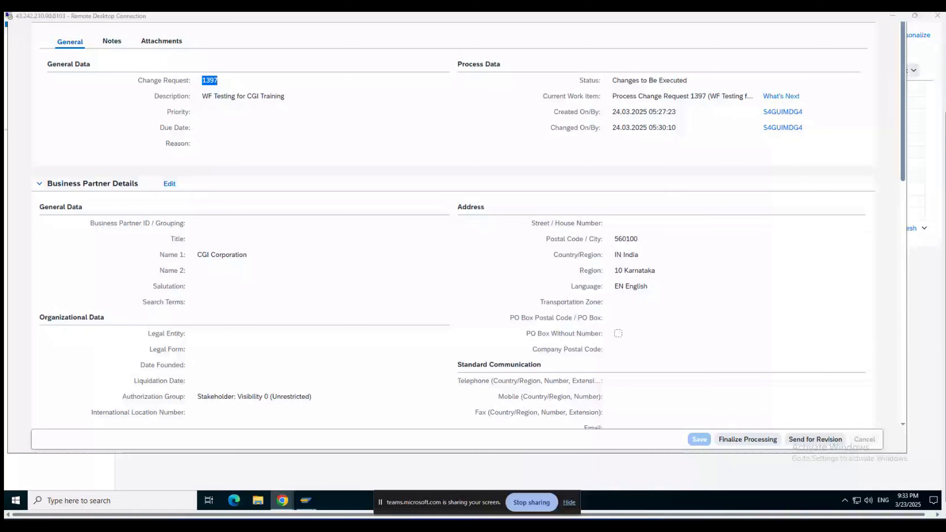
left_click_drag(945, 292, 941, 225)
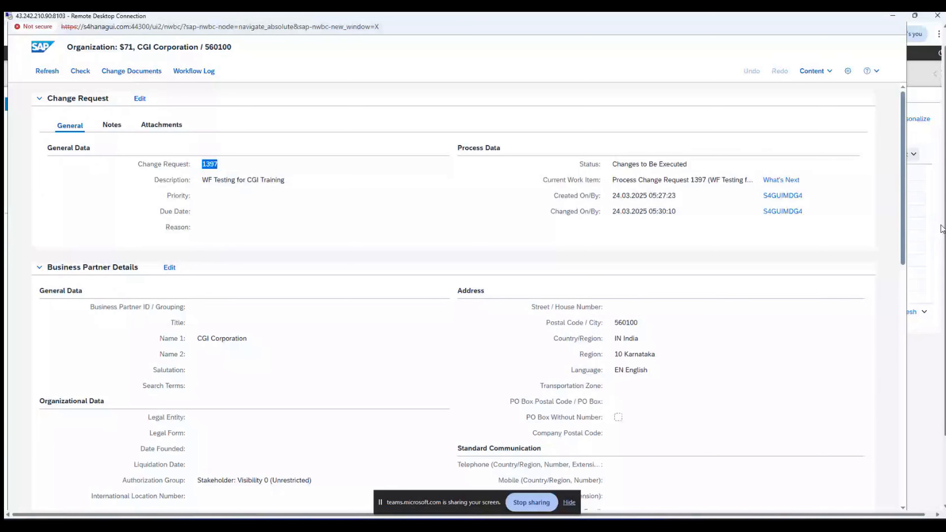
Step: Scroll through the change request 1397 details window
left_click_drag(943, 226, 941, 309)
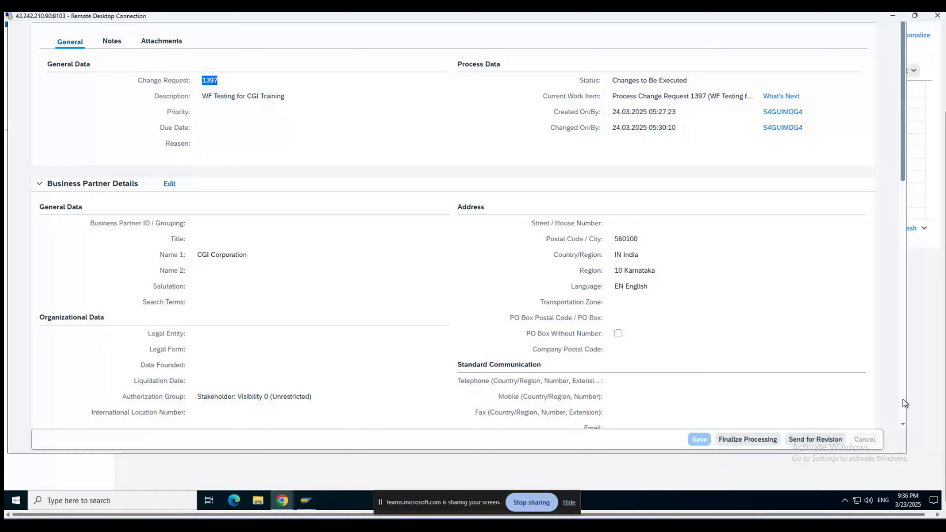
Step: Close the change request details and display decision table DT_SINGLE_VAL_YBP1P1CG in the BRFplus Catalog Browser
left_click(920, 378)
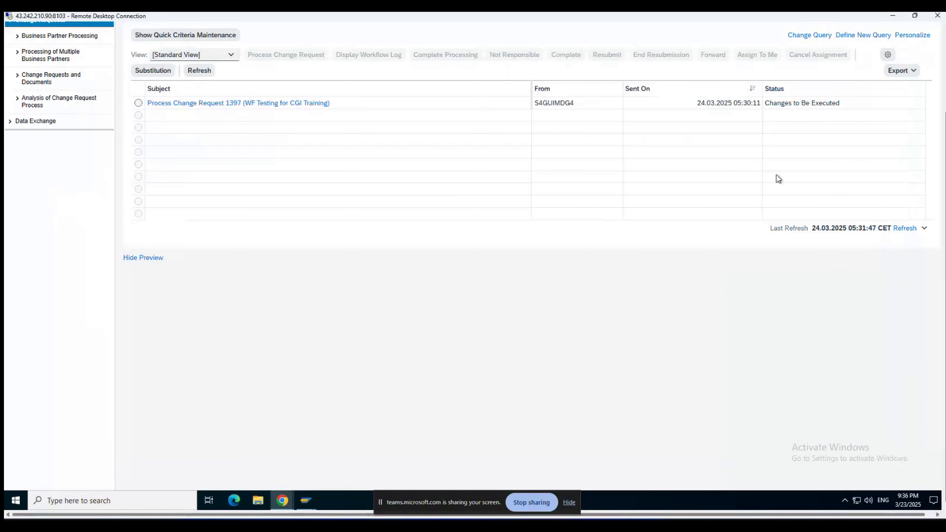
left_click_drag(945, 231, 944, 150)
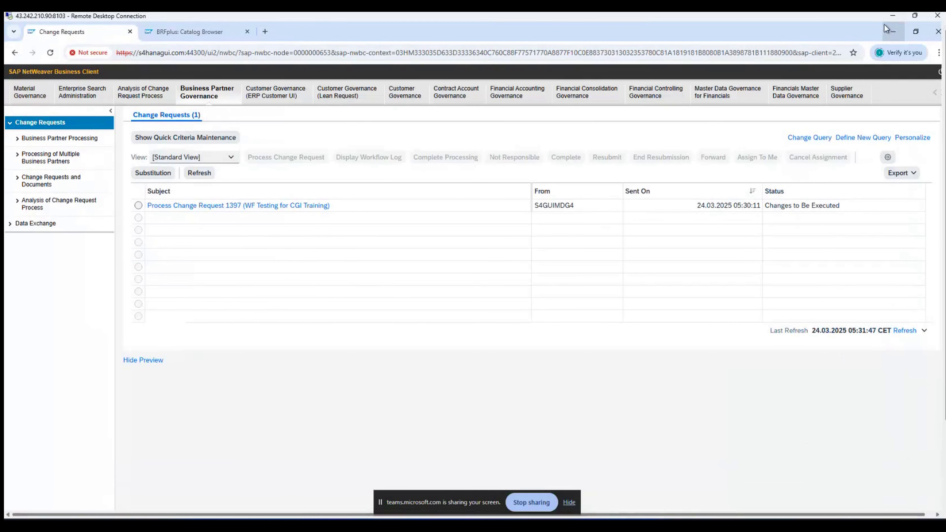
left_click(219, 33)
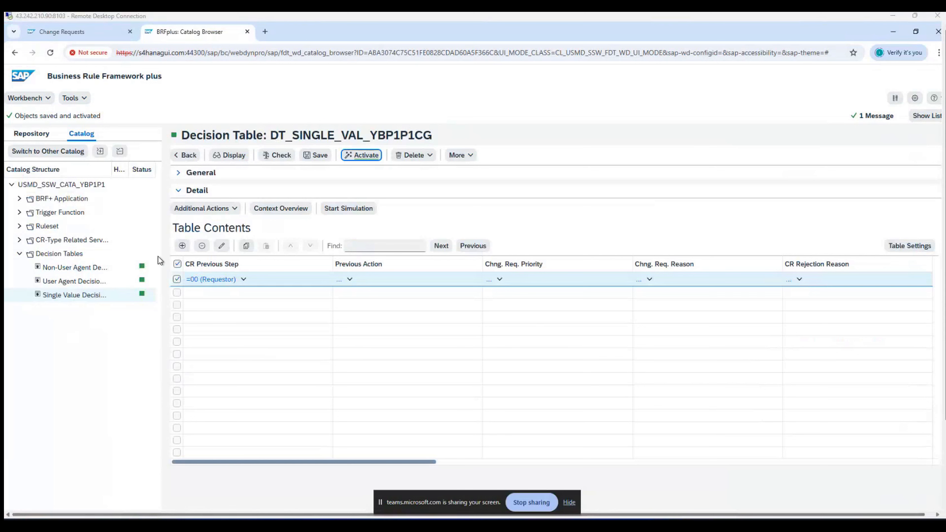
left_click(81, 297)
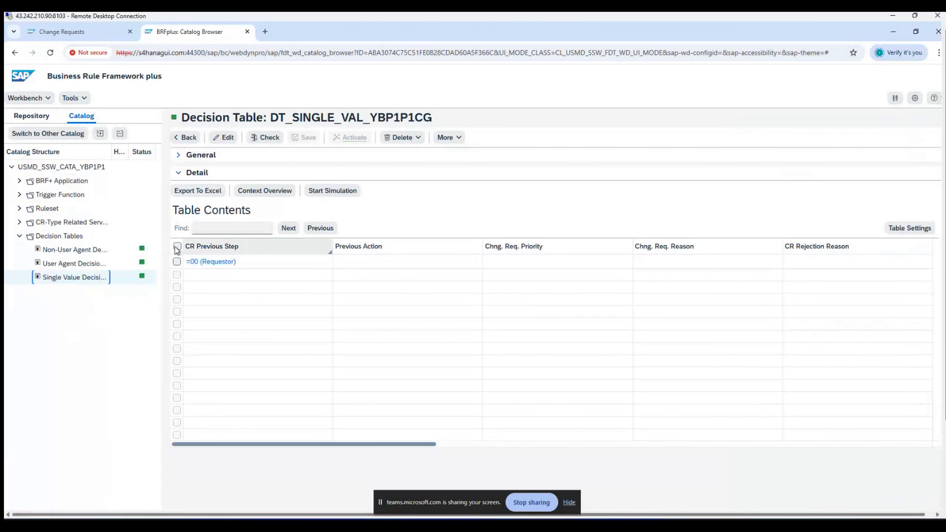
Step: Insert a new row with conditions CR Previous Step 10 and Previous Action 05
left_click(223, 143)
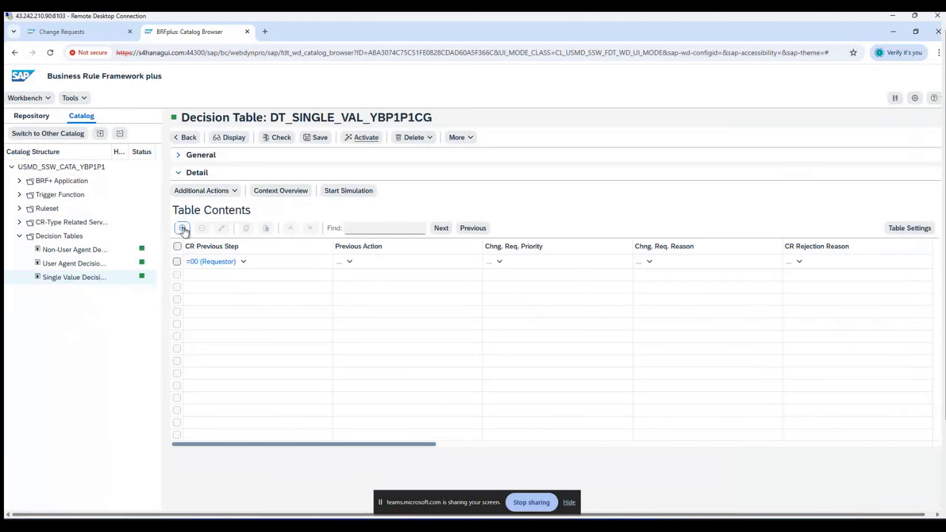
left_click(182, 227)
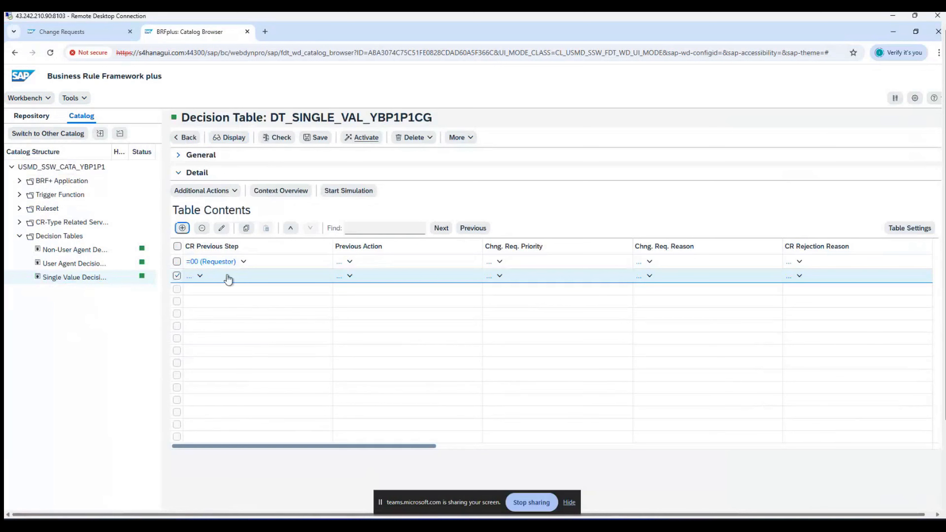
left_click(225, 232)
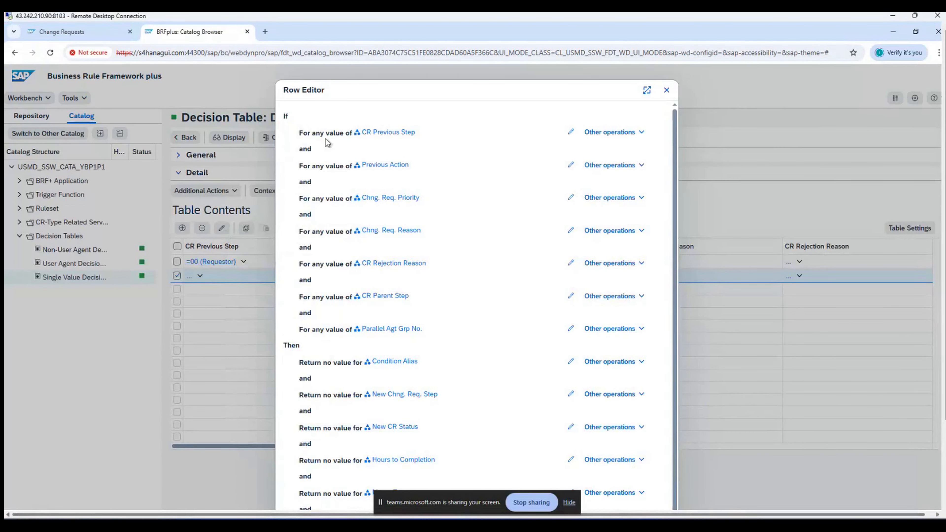
left_click(572, 132)
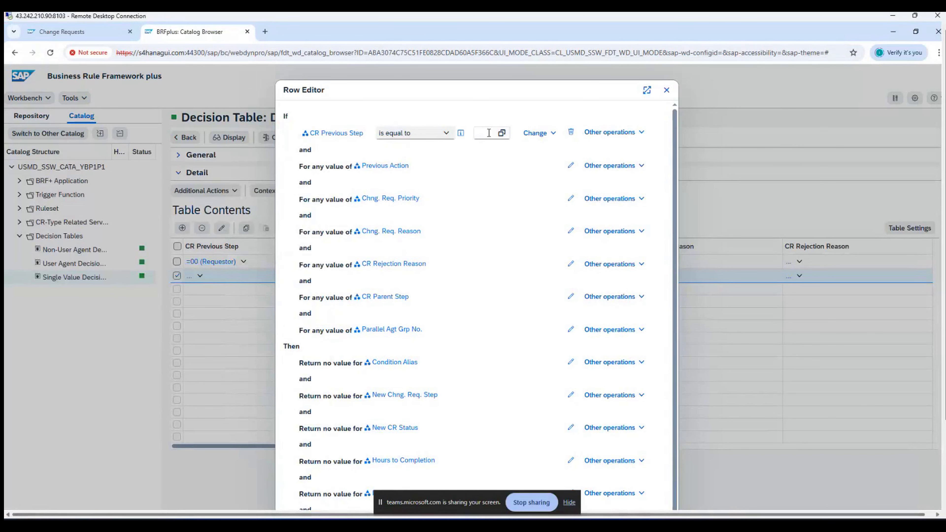
left_click(486, 133)
type("10")
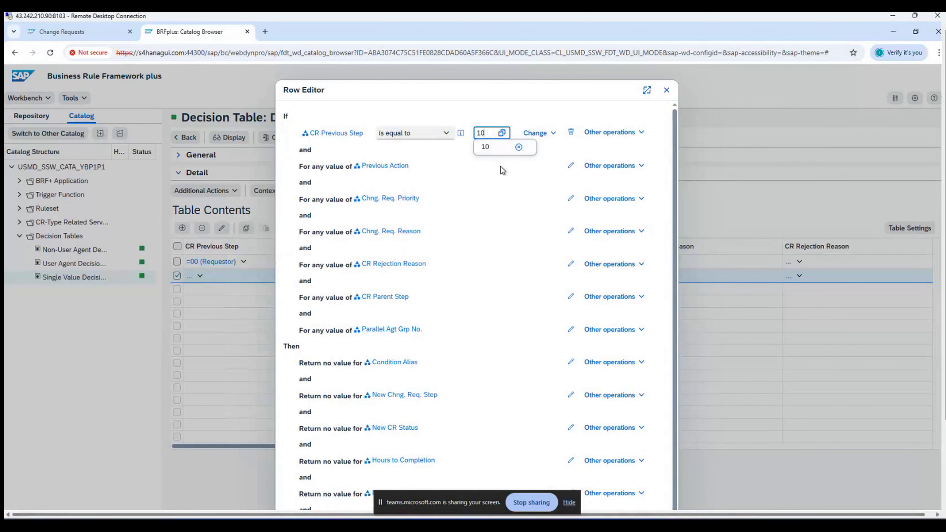
left_click(571, 166)
left_click(479, 167)
type("05")
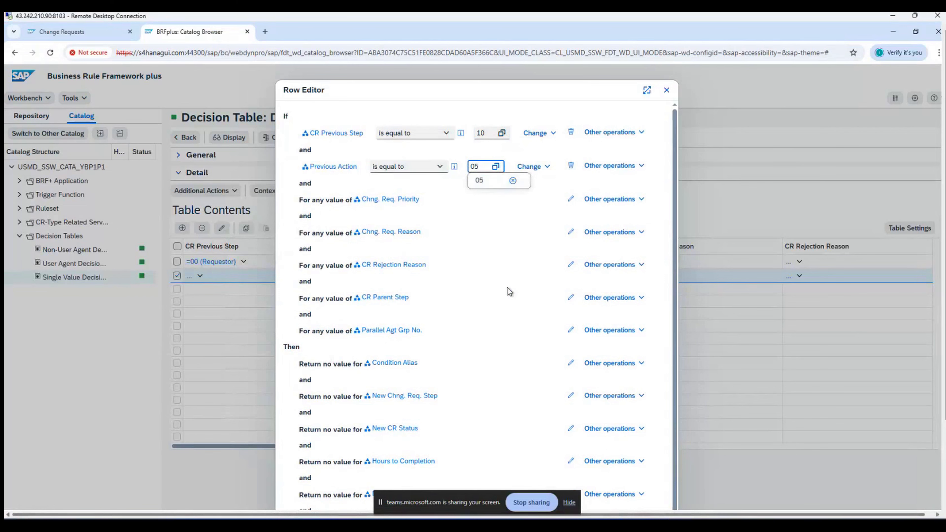
scroll(507, 288, "down", 1)
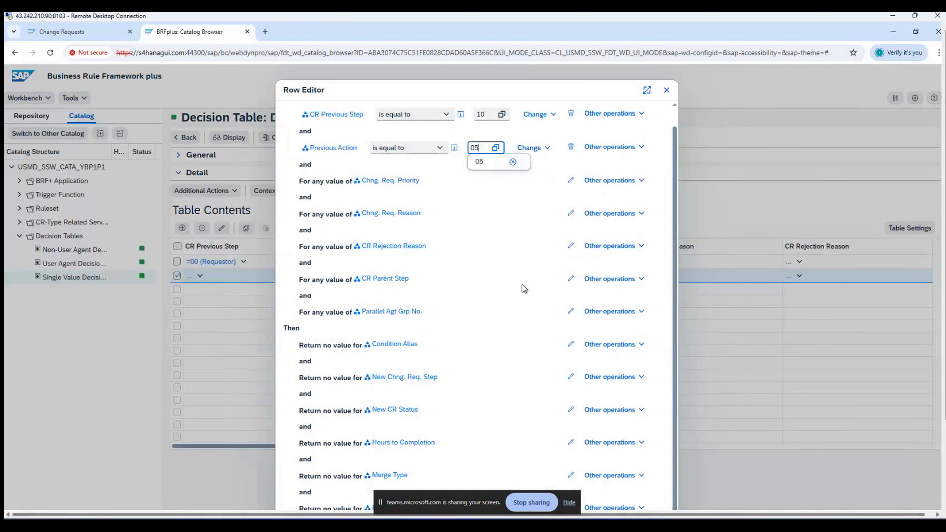
Step: Set the row results: Condition Alias APP, New Chng. Req. Step 20, New CR Status 01
left_click(571, 345)
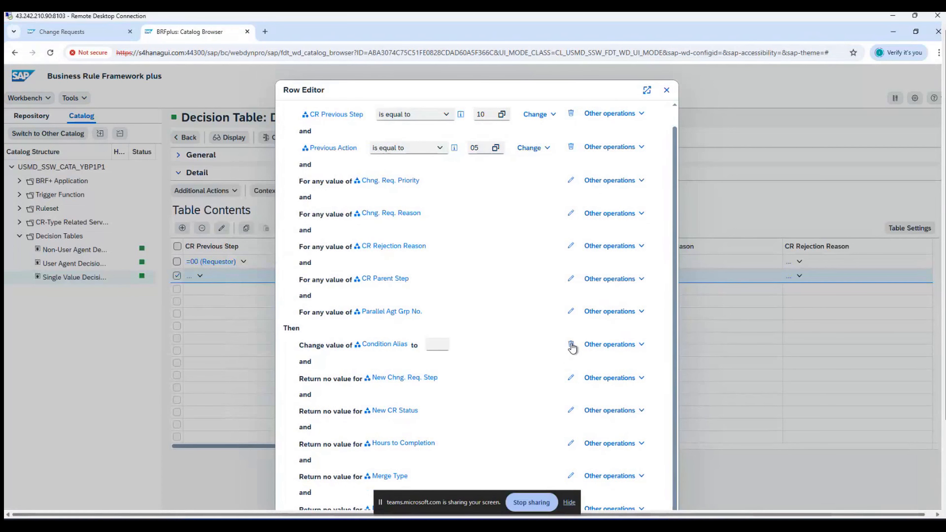
left_click(434, 345)
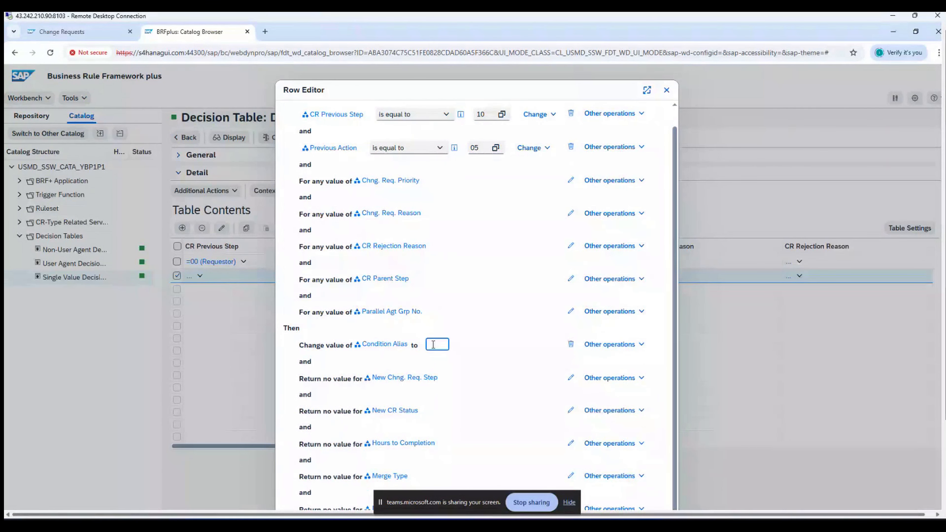
type("APP")
left_click(571, 378)
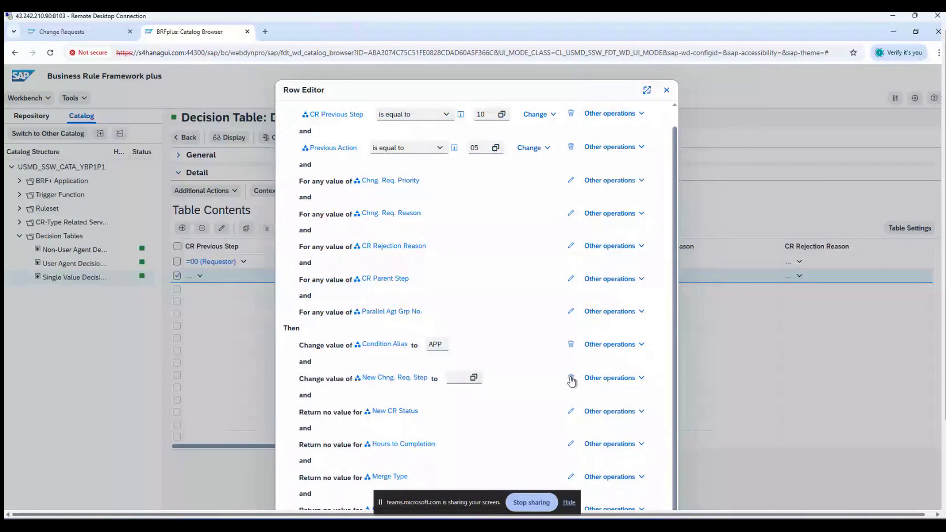
left_click(458, 377)
type("20")
left_click(571, 411)
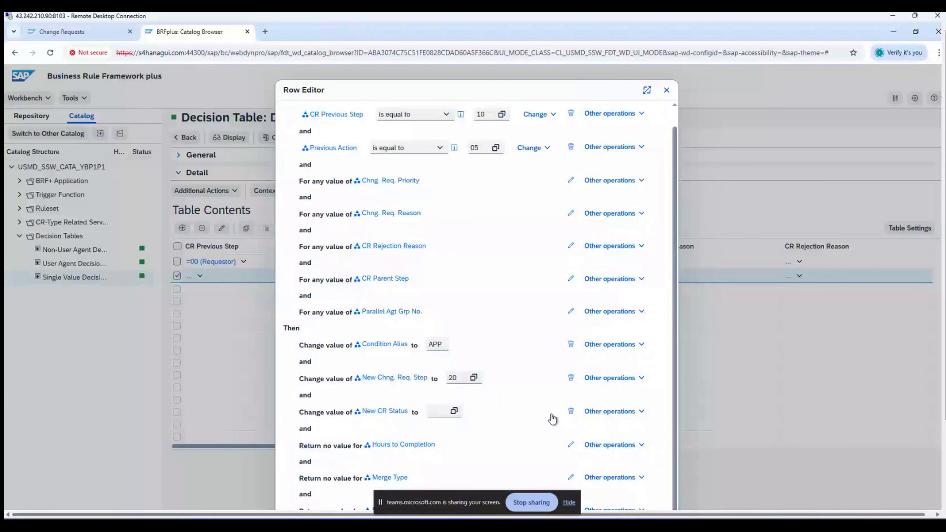
left_click(434, 412)
type("01")
left_click(583, 410)
left_click_drag(945, 335, 945, 418)
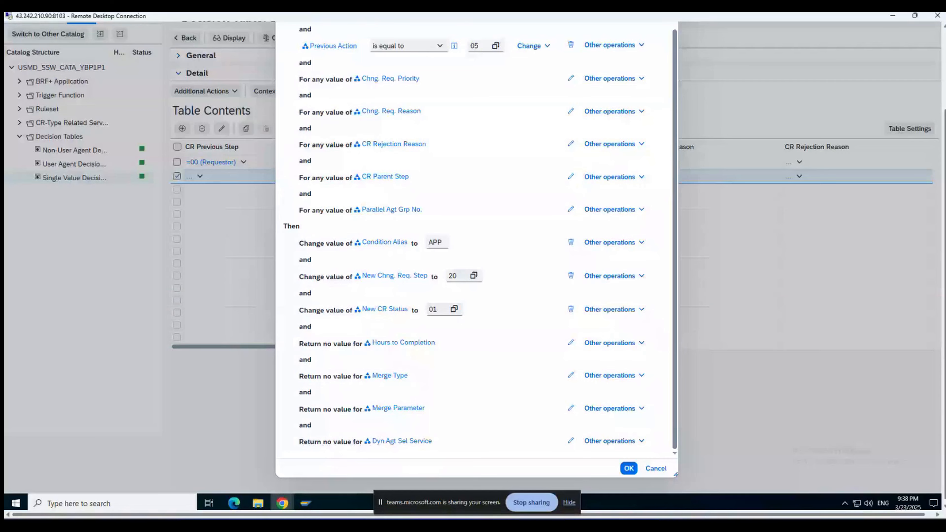
Step: Apply the new row and activate DT_SINGLE_VAL_YBP1P1CG, confirming the activation
left_click(629, 468)
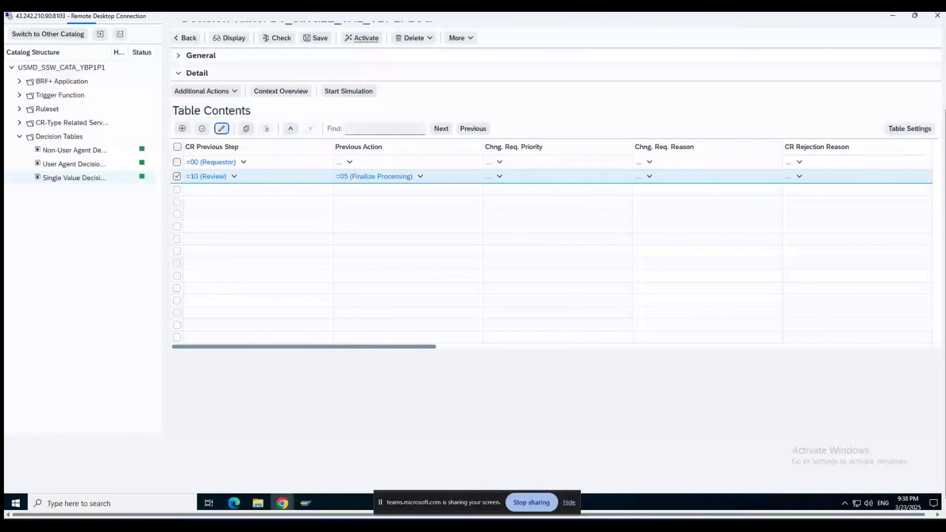
left_click_drag(945, 261, 945, 181)
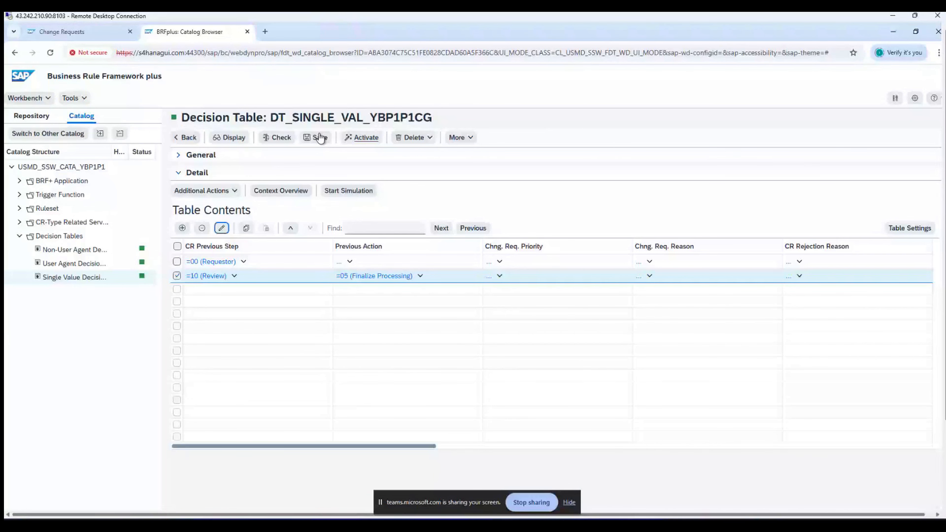
left_click(361, 138)
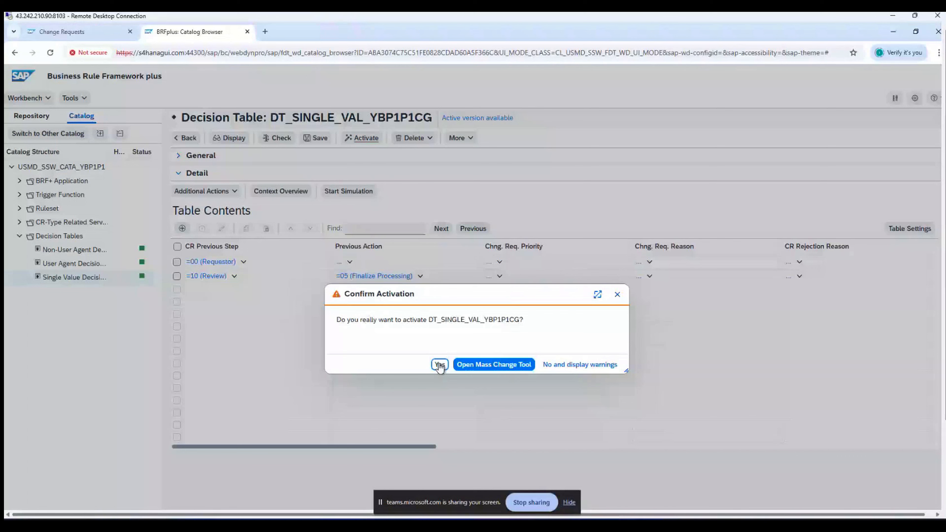
left_click(439, 364)
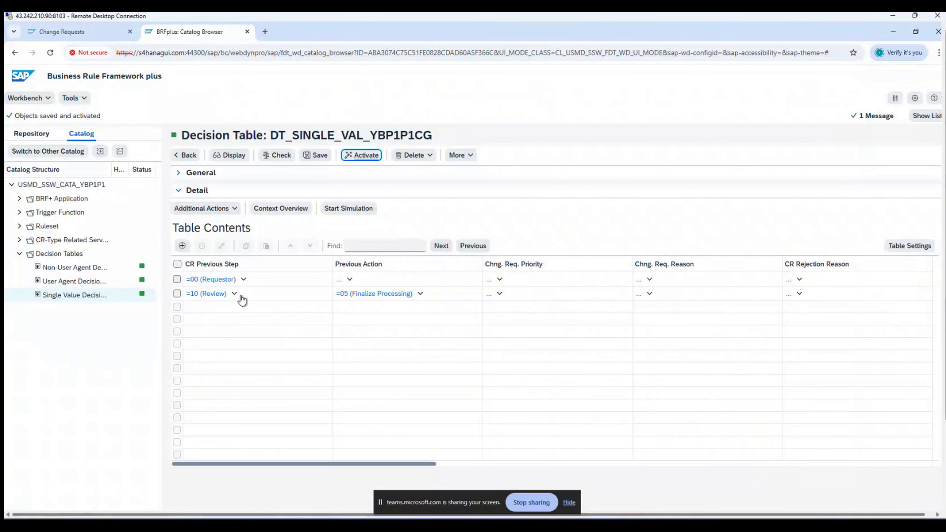
Step: Open DT_USER_AGT_GRP_YBP1P1CG in edit mode and insert a new row in the Row Editor
left_click(67, 283)
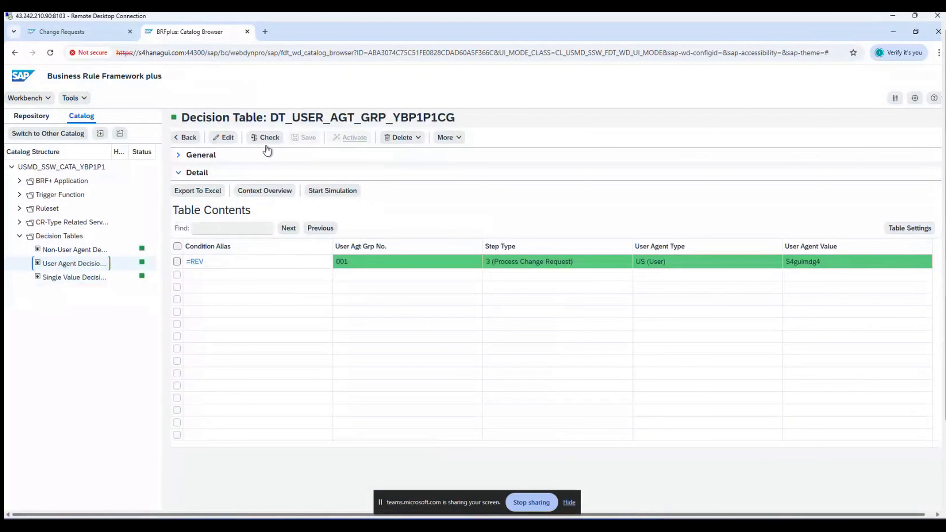
left_click(223, 138)
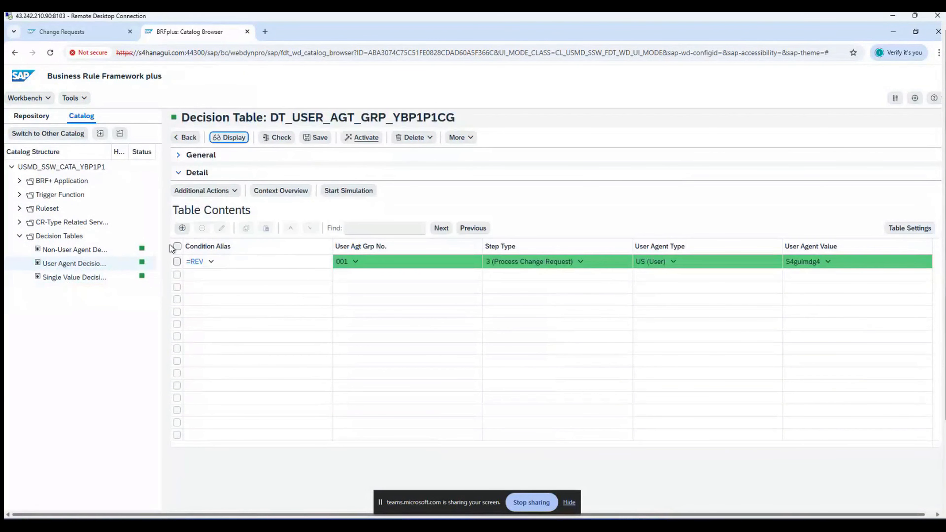
left_click(182, 228)
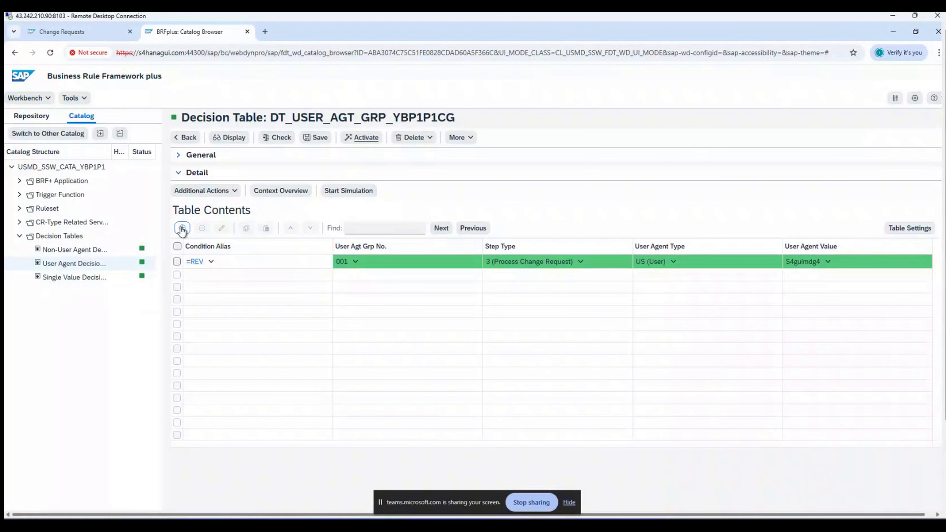
left_click(222, 229)
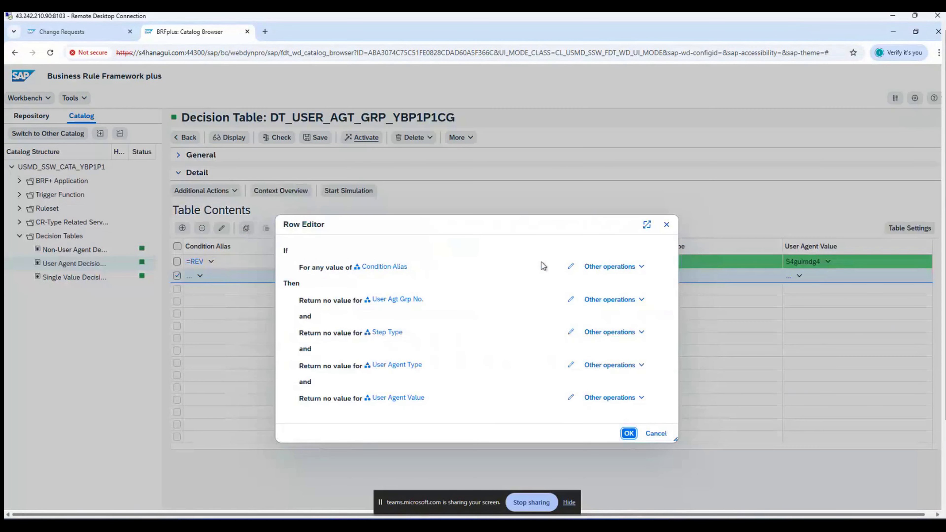
Step: Set the row's Condition Alias APP, User Agent Group 1 and Step Type 2
left_click(571, 266)
left_click(571, 300)
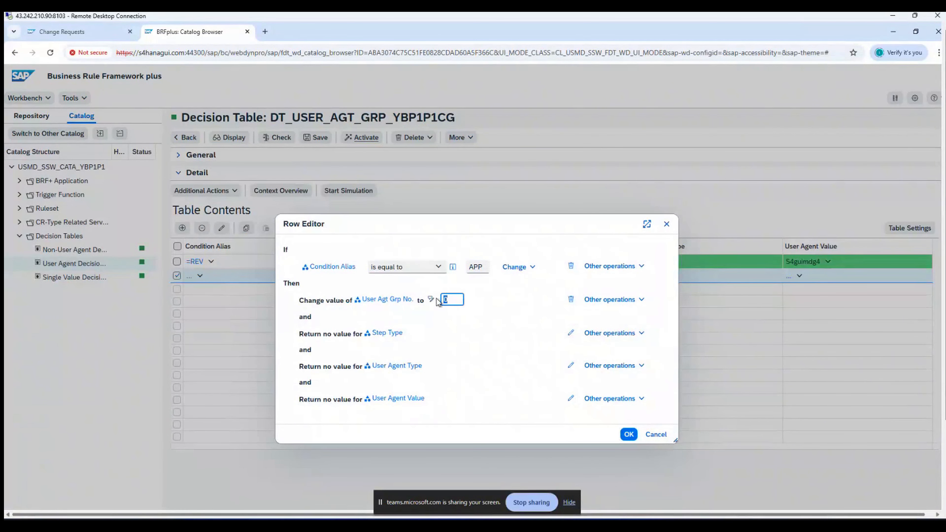
type("1")
left_click(571, 333)
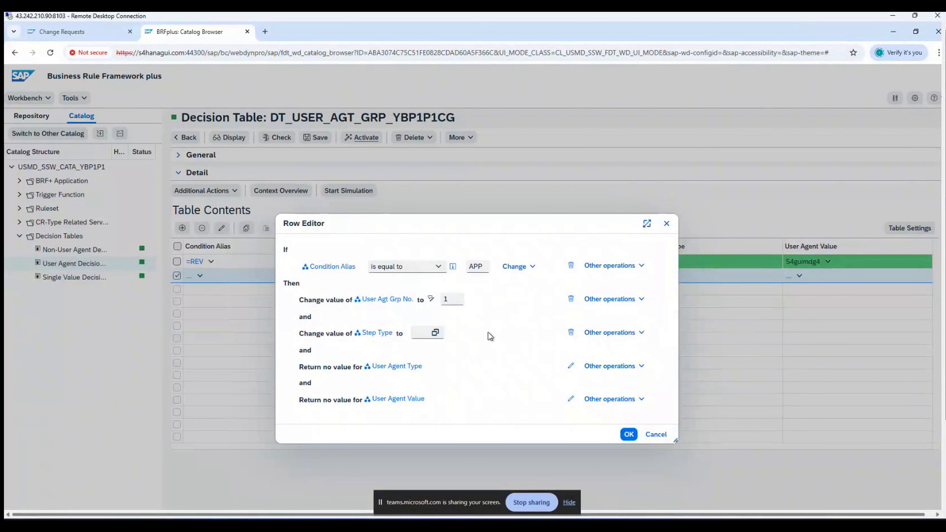
left_click(419, 334)
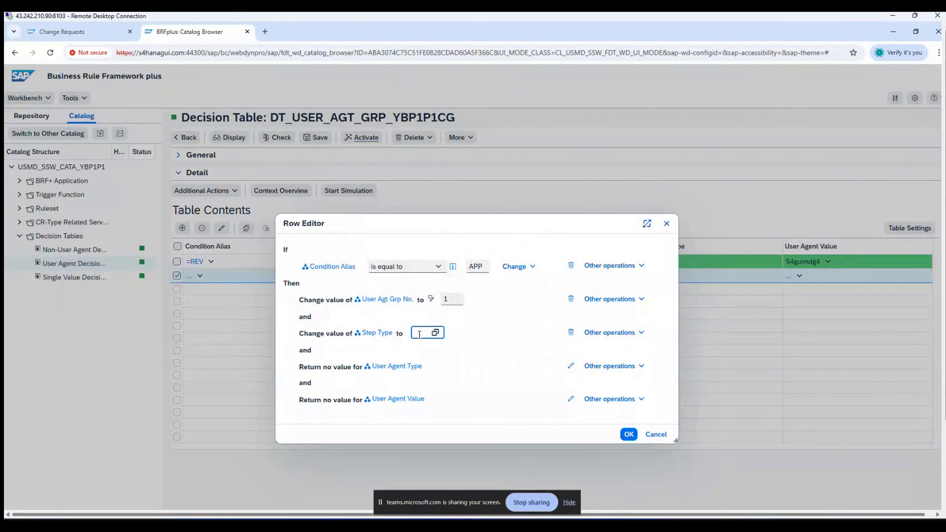
type("2")
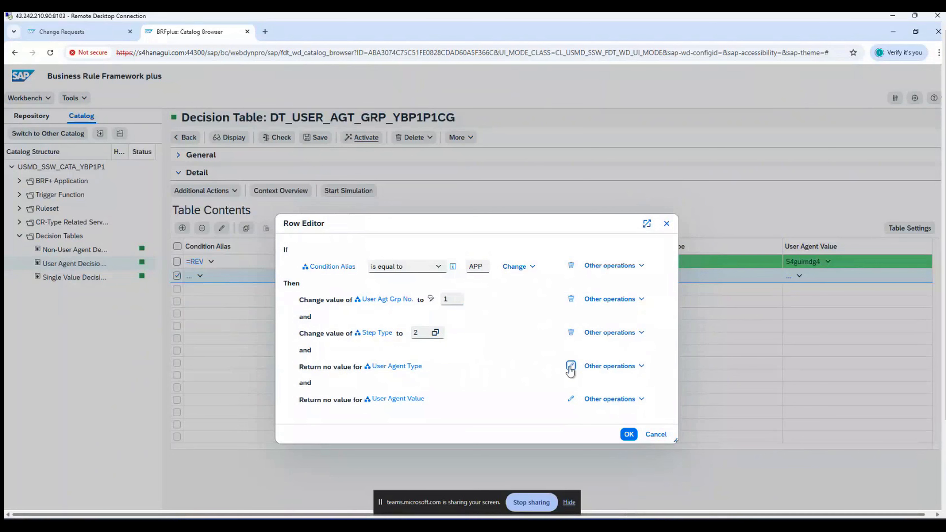
Step: Set User Agent Type SU with value INIT, then save and activate the table
left_click(570, 366)
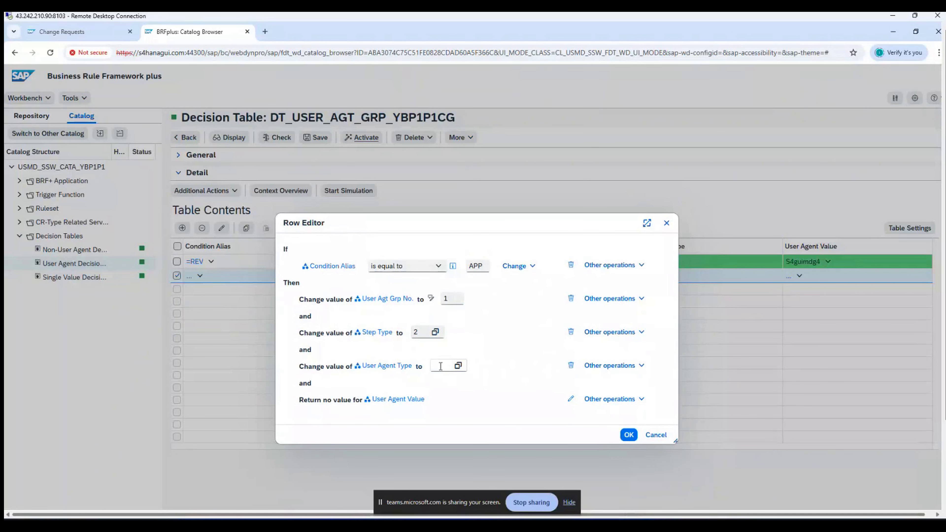
left_click(440, 366)
left_click(459, 366)
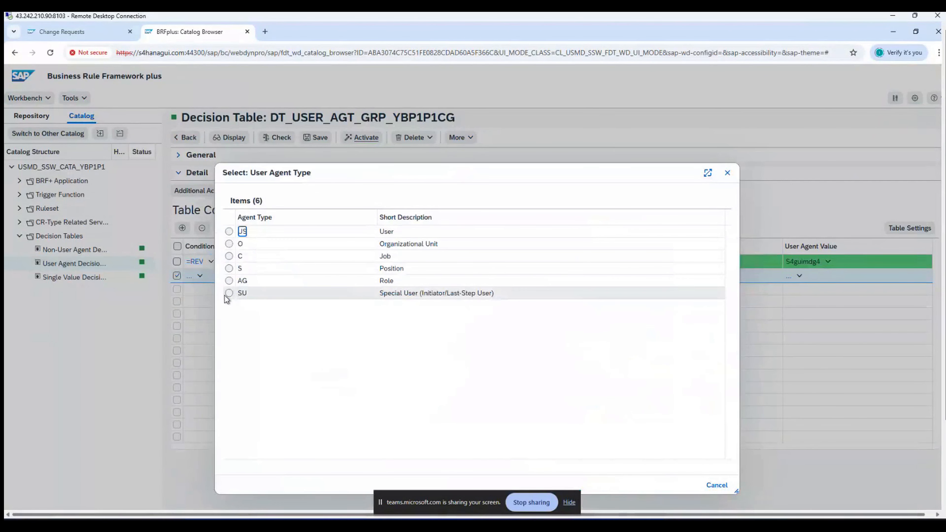
left_click(229, 294)
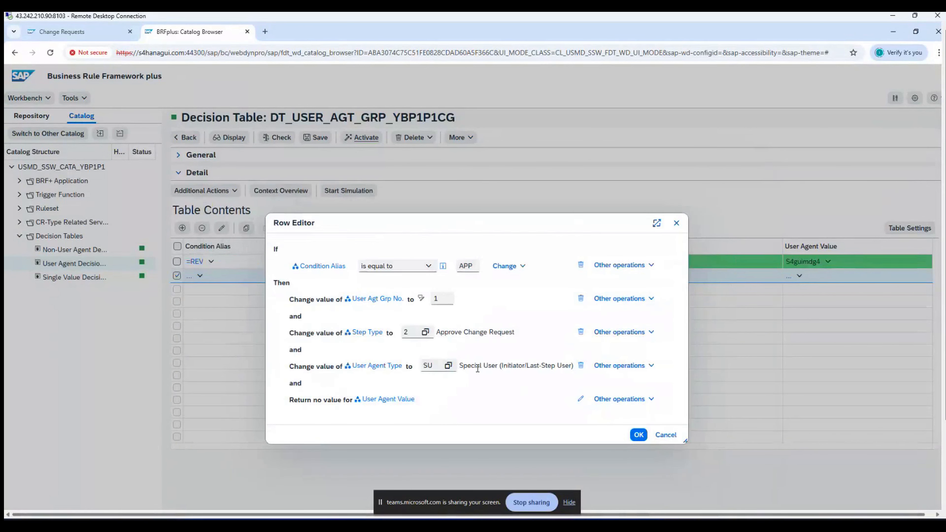
left_click(581, 401)
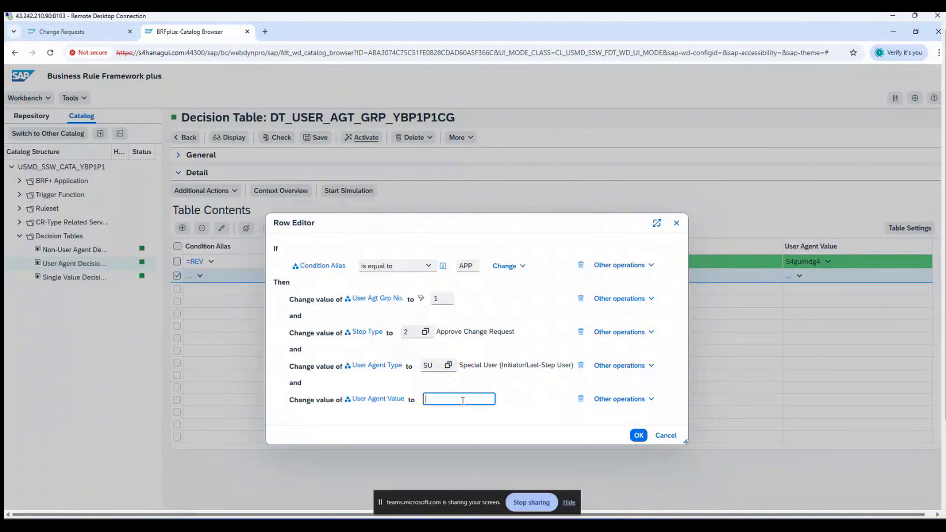
type("INIT")
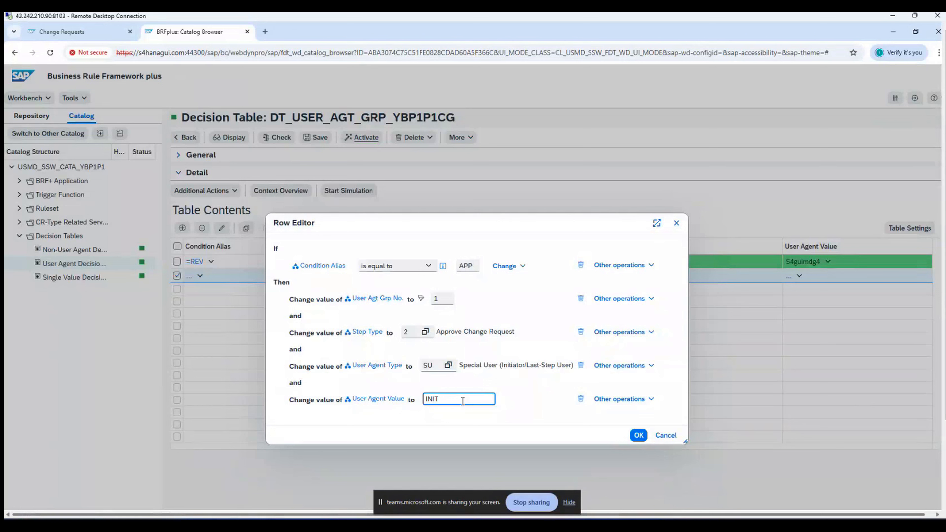
left_click(633, 436)
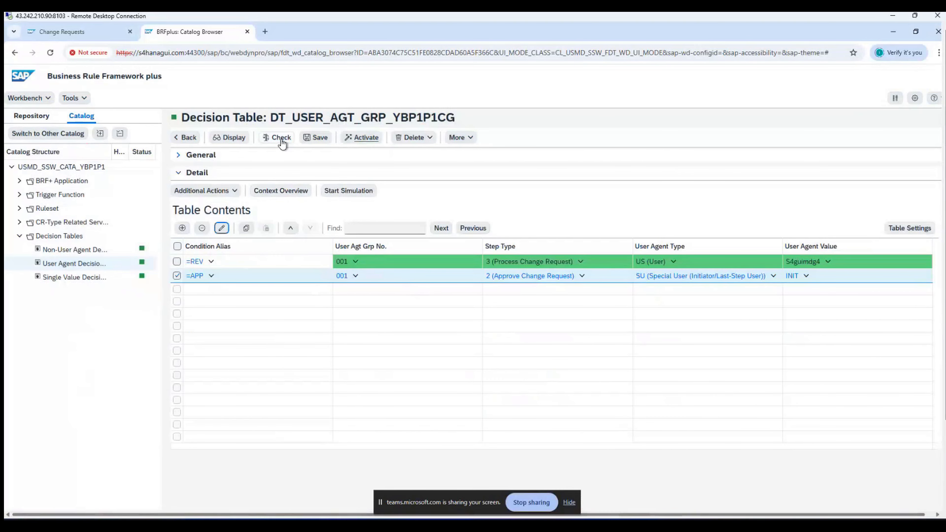
left_click(314, 137)
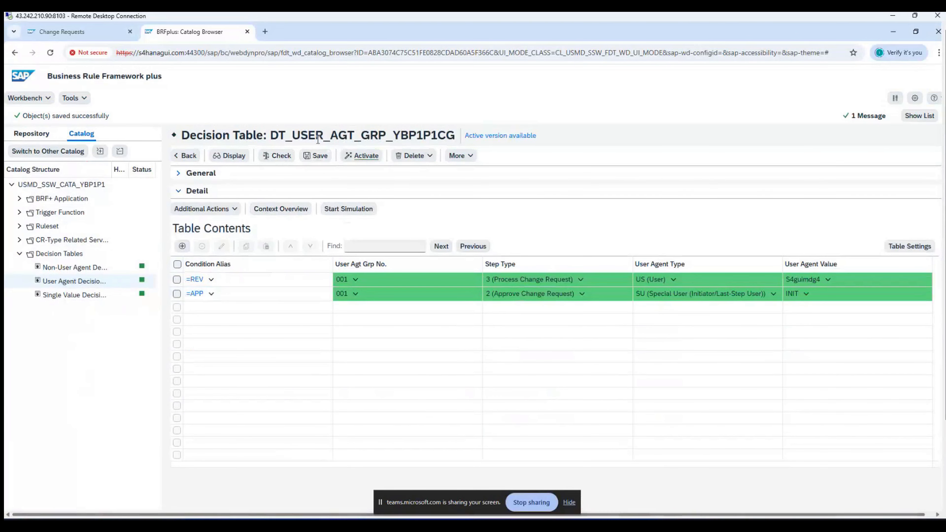
left_click(355, 157)
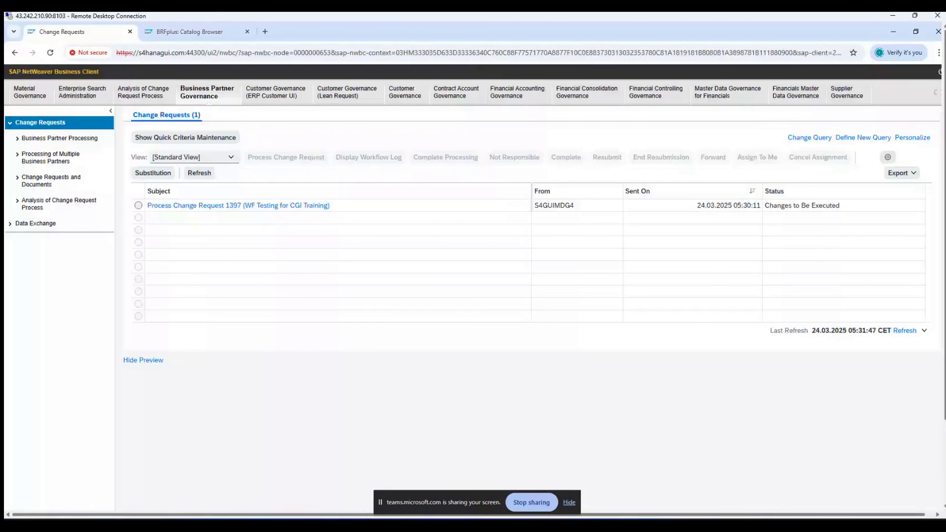
Step: Bring change request 1397's details window forward and refresh it
left_click_drag(945, 224, 945, 309)
mouse_move(282, 500)
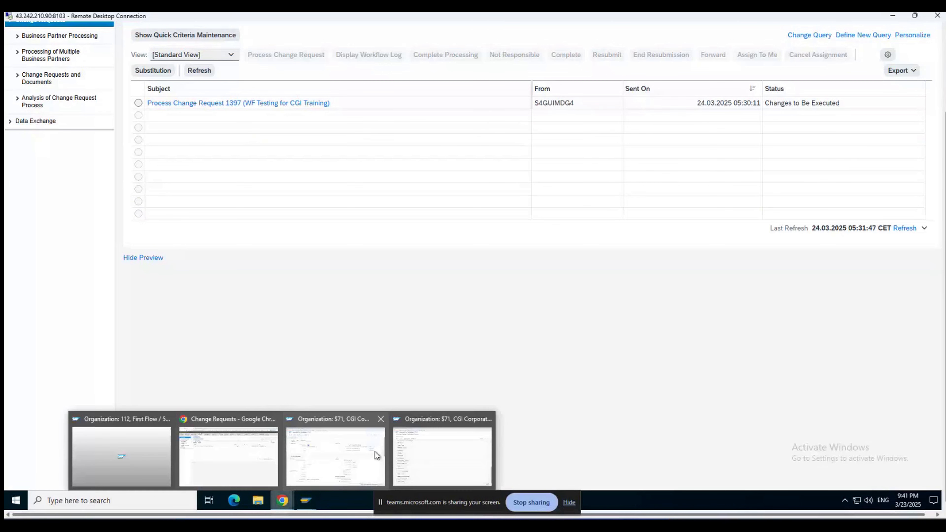
mouse_move(375, 452)
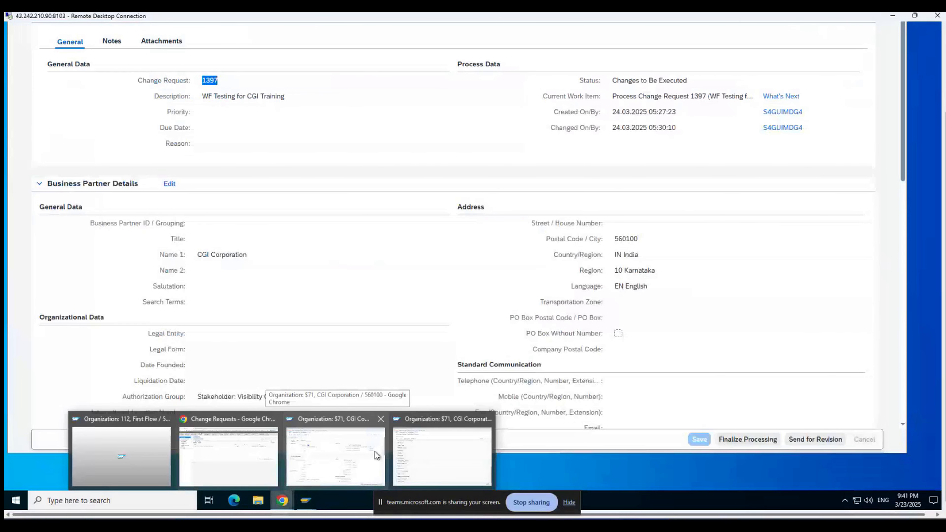
left_click(374, 451)
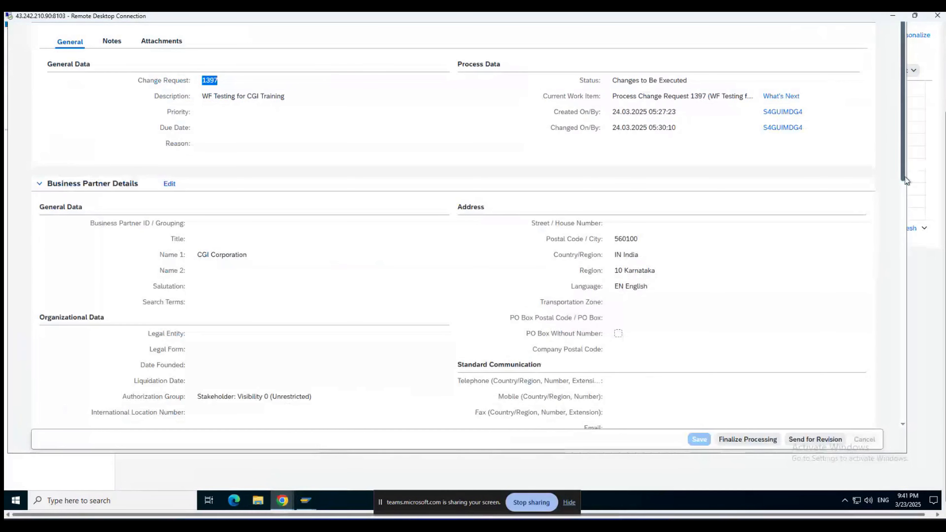
left_click_drag(942, 171, 943, 88)
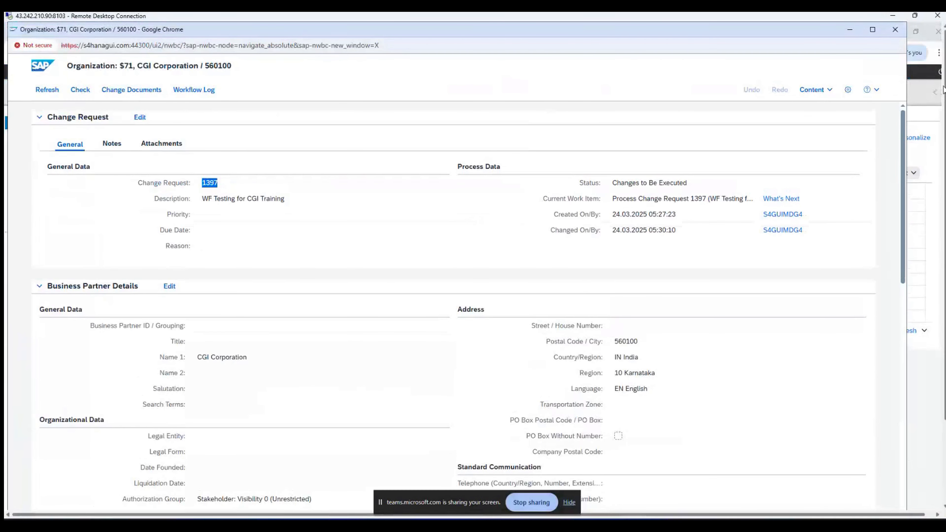
left_click(48, 90)
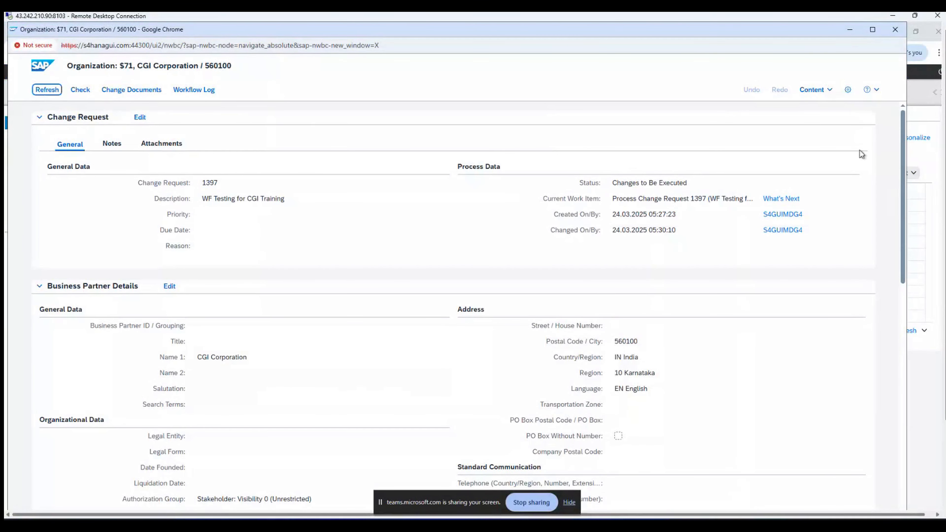
Step: Review the refreshed request 1397 details, then minimize the window to show the inbox
left_click_drag(902, 143, 899, 114)
mouse_move(945, 149)
left_mouse_down()
mouse_move(945, 230)
mouse_move(945, 146)
left_mouse_up()
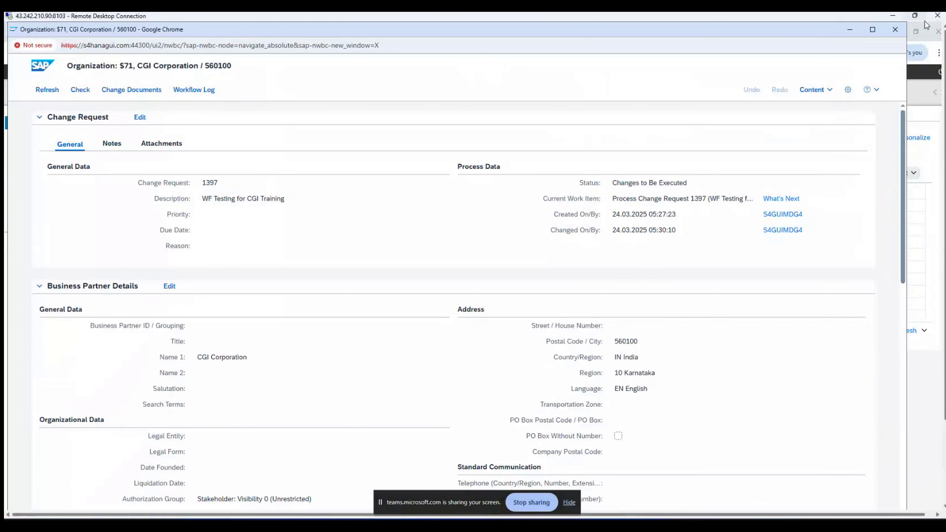
left_click(850, 30)
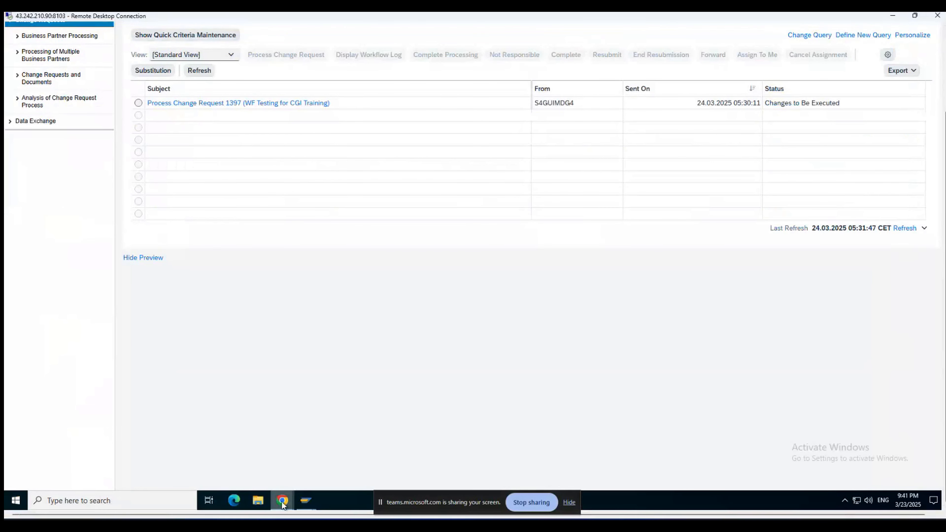
Step: Restore the business partner details window and refresh the change request data
mouse_move(282, 501)
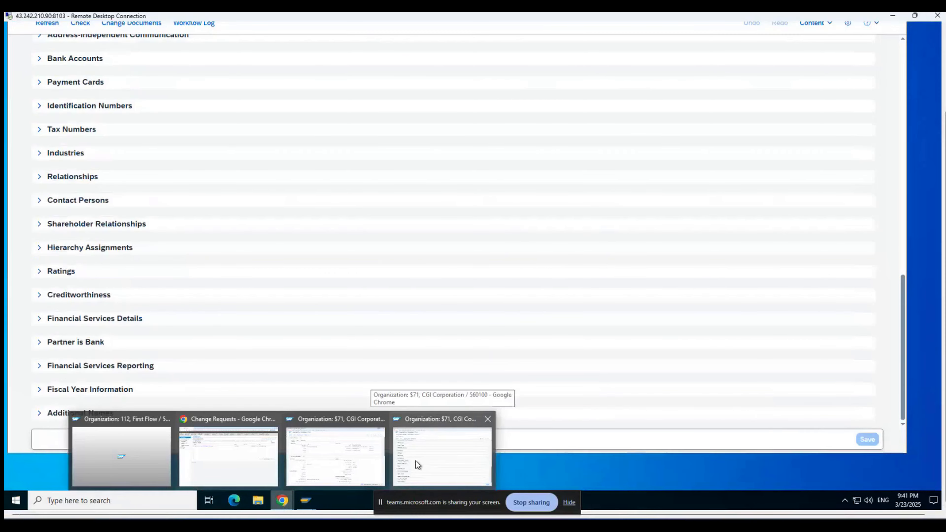
left_click(416, 461)
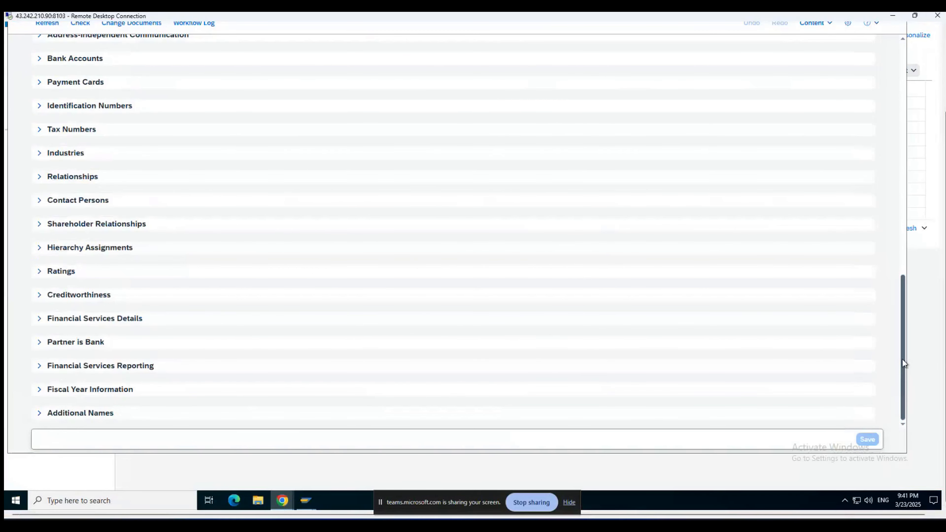
left_click_drag(903, 363, 896, 129)
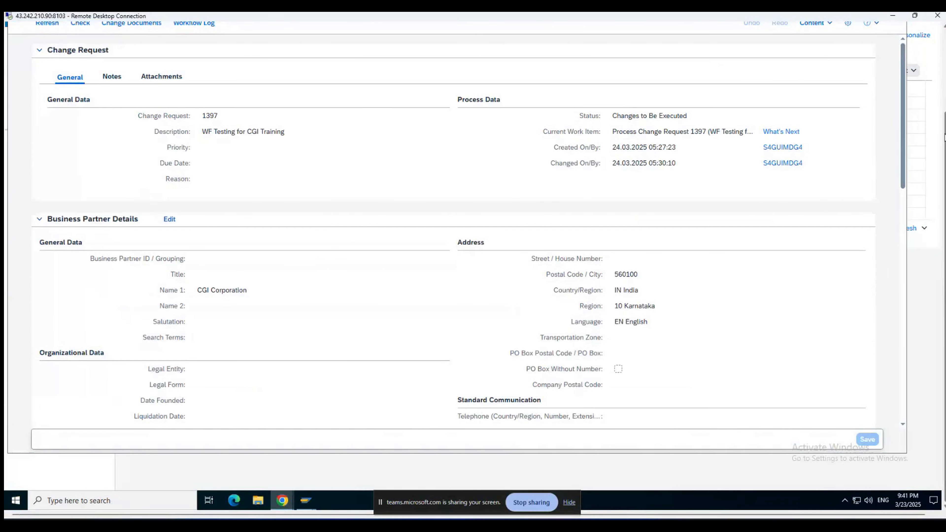
left_click_drag(945, 138, 932, 53)
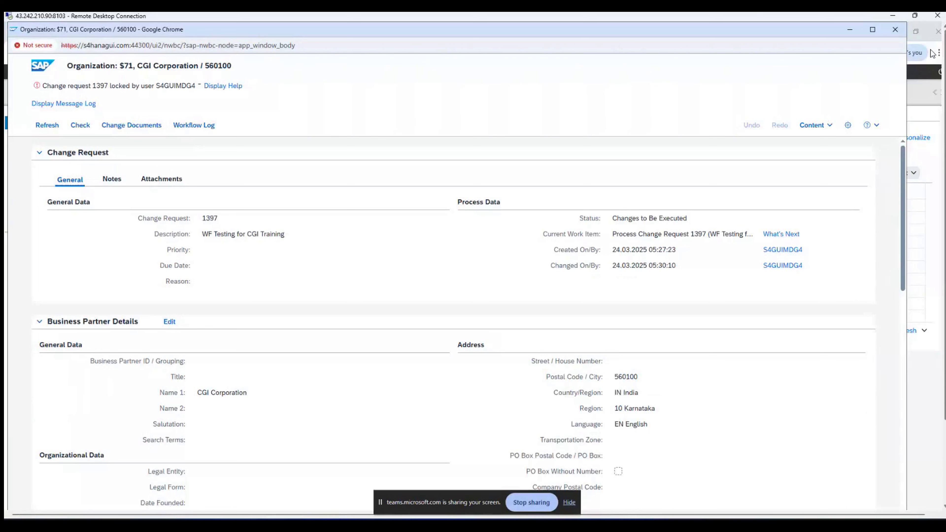
left_click(46, 128)
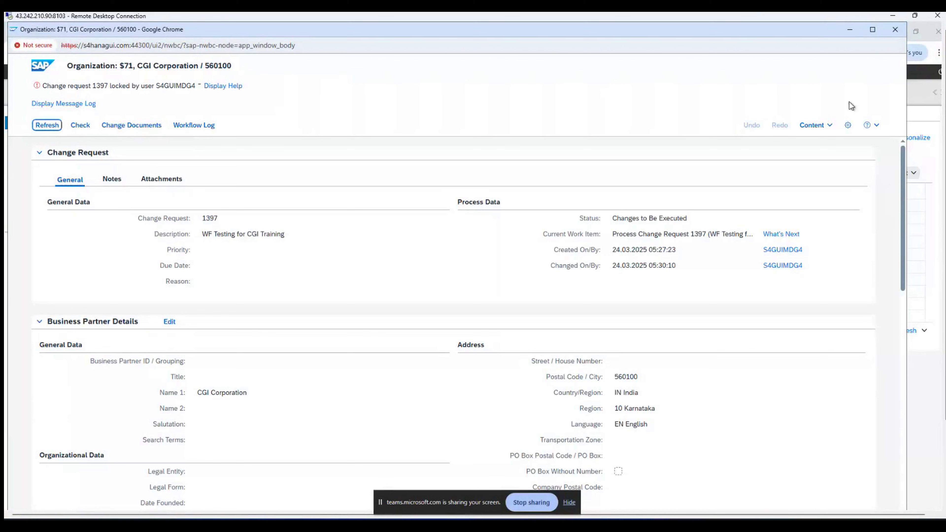
left_click_drag(945, 183, 937, 298)
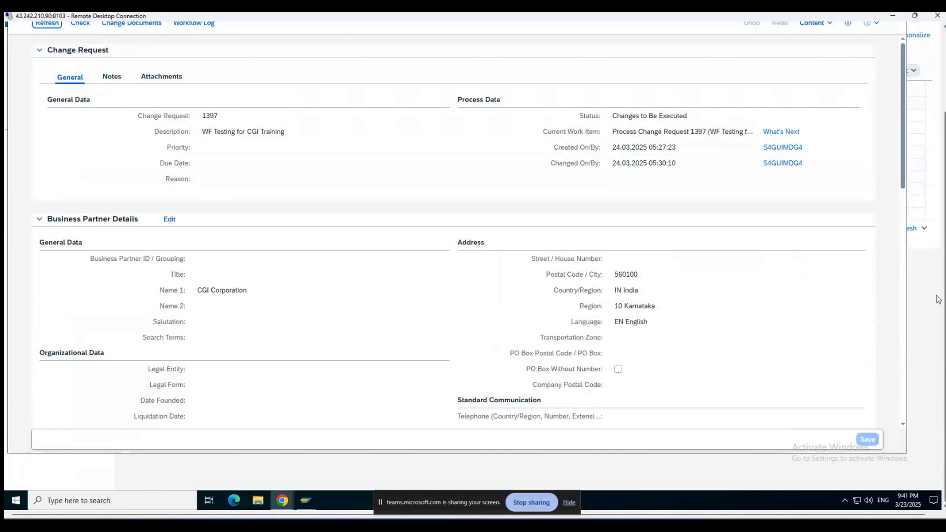
Step: Refresh request 1397 and collapse and re-expand its Change Request section to clear the lock
mouse_move(282, 501)
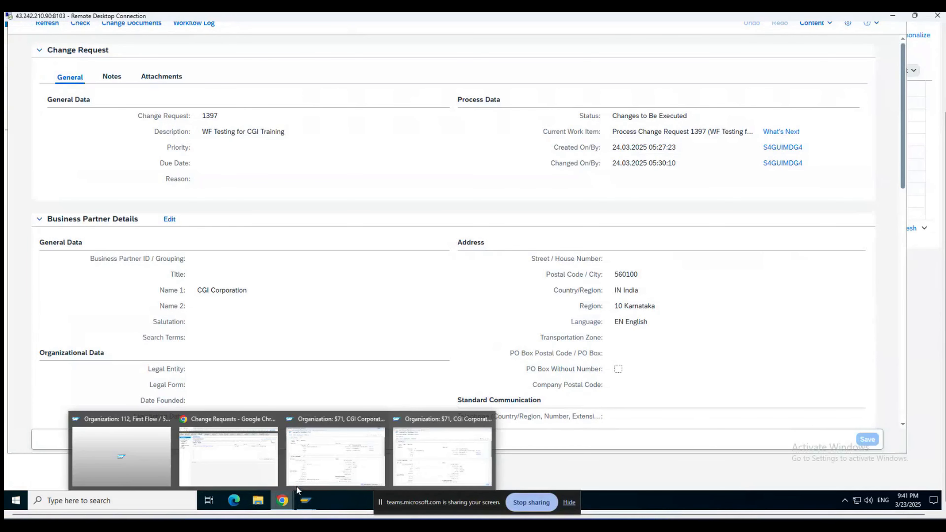
mouse_move(344, 463)
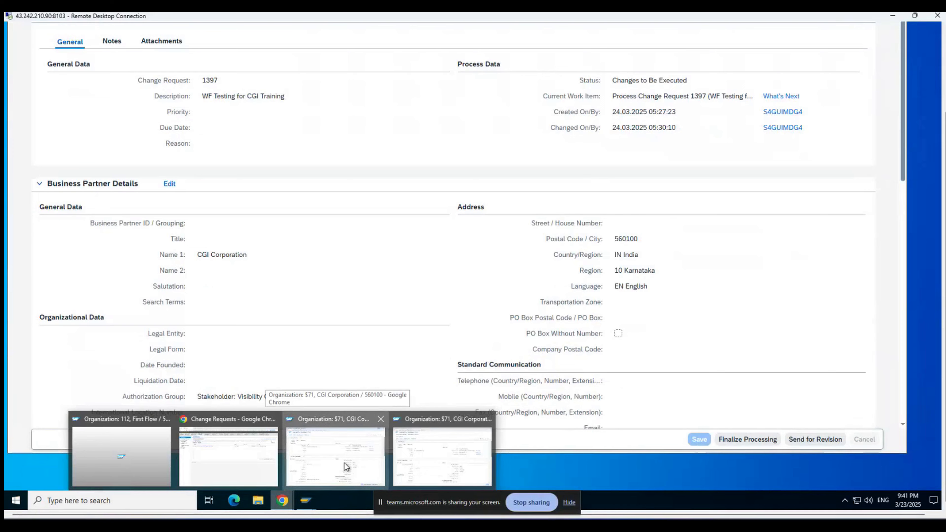
left_click(347, 467)
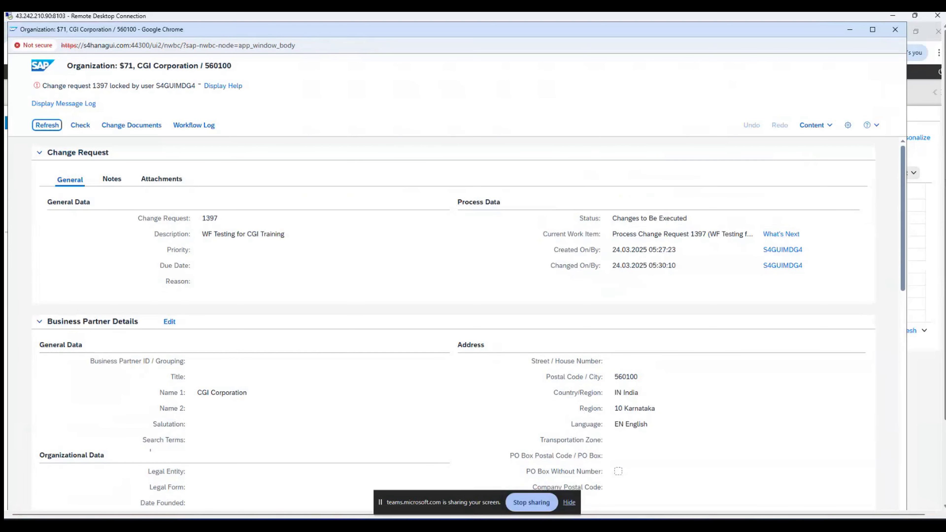
left_click(60, 125)
left_click(48, 124)
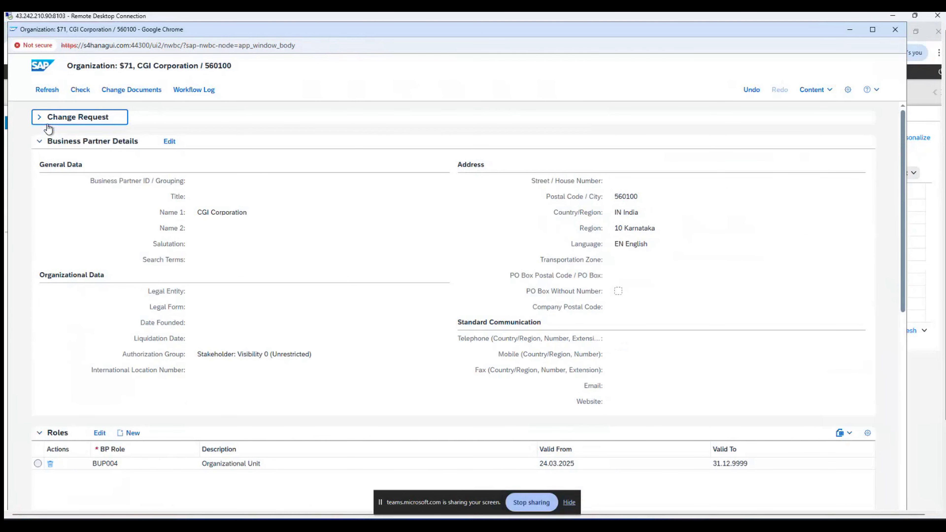
left_click(47, 124)
left_click(46, 92)
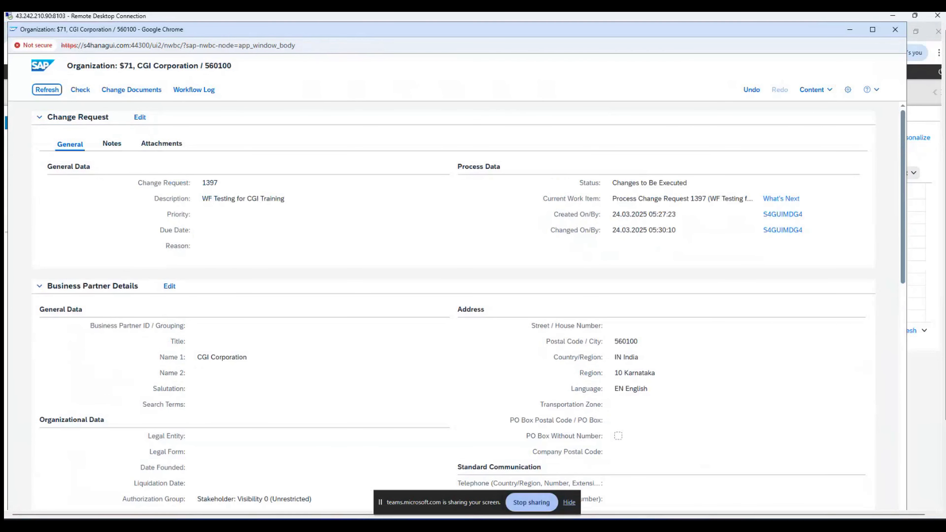
left_click_drag(945, 119, 945, 203)
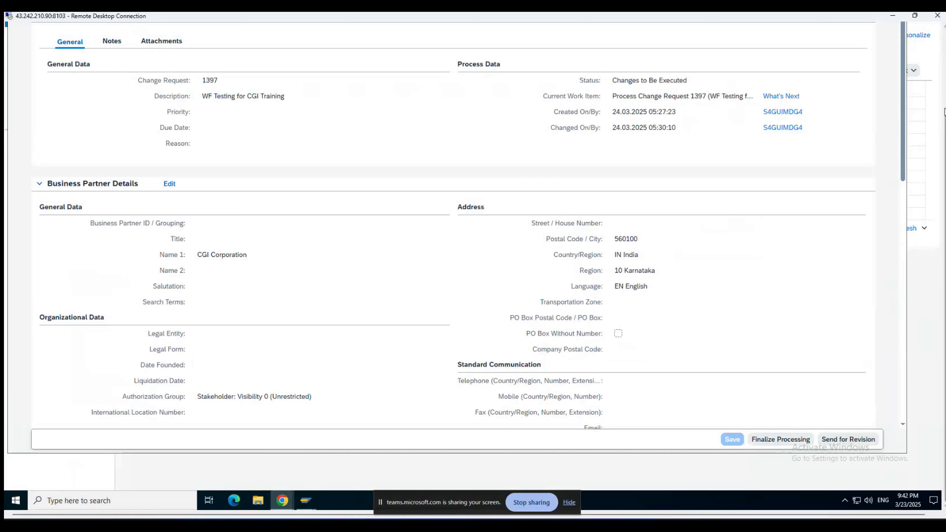
left_click_drag(945, 112, 945, 28)
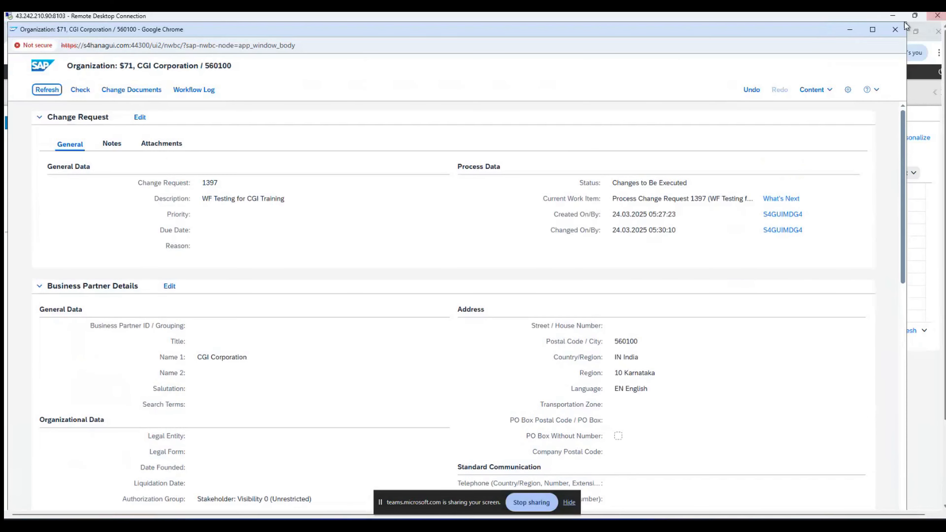
Step: Reload the change request inbox, then open and close Process Change Request 1397
left_click(852, 30)
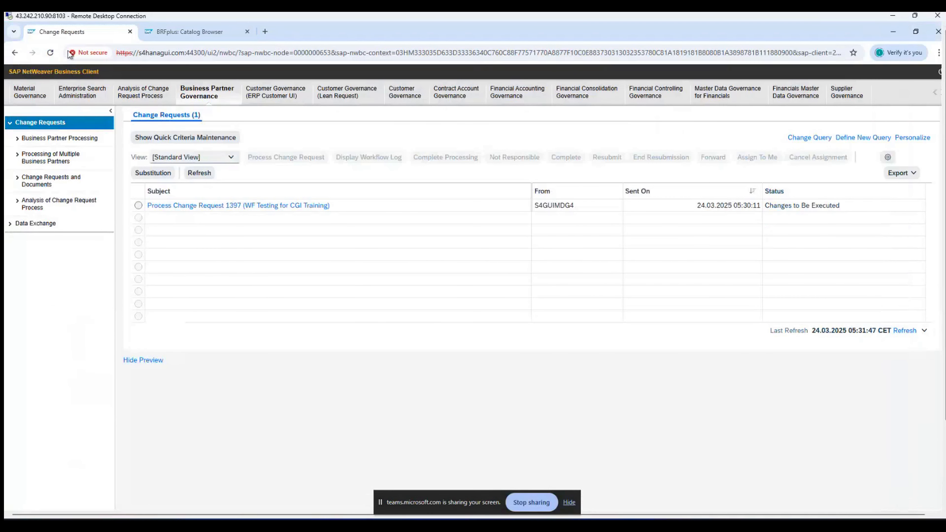
left_click(50, 52)
left_click(240, 206)
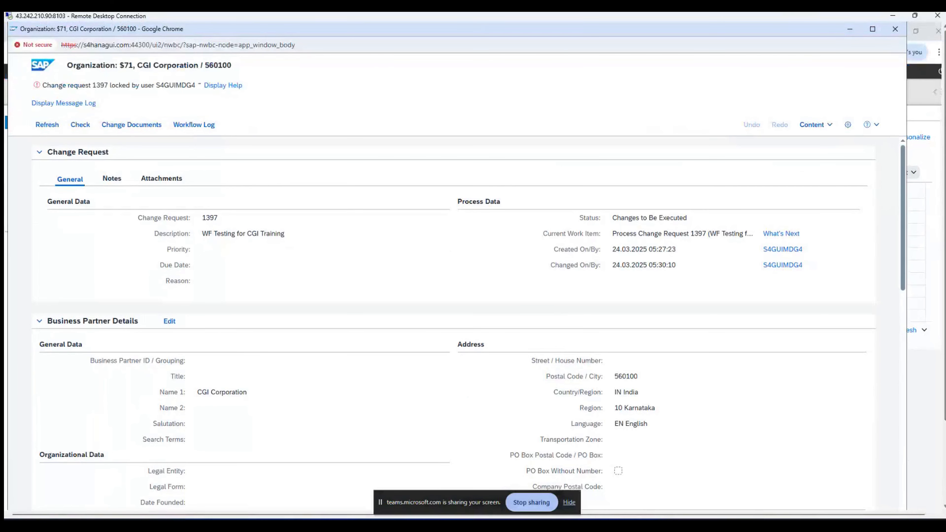
left_click(895, 29)
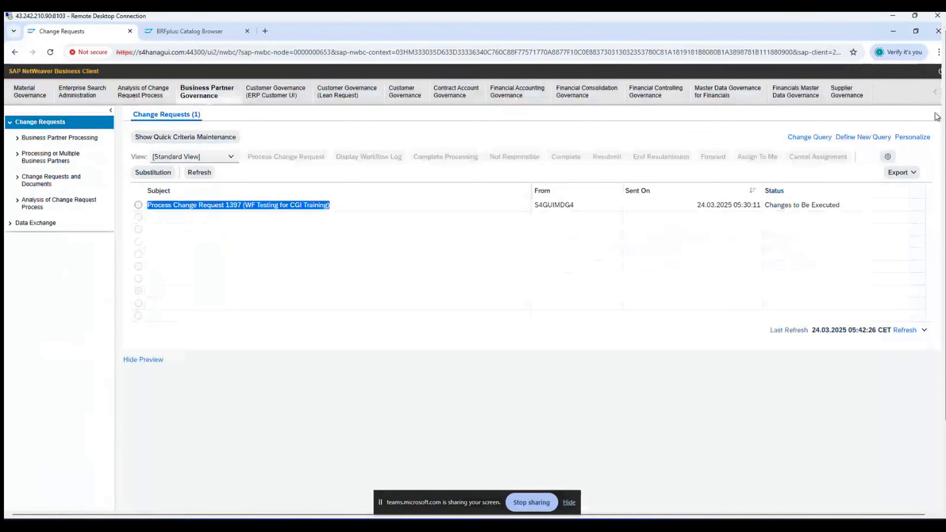
Step: Review the request 1397 window, then return to the Change Requests worklist
left_click_drag(945, 186, 944, 284)
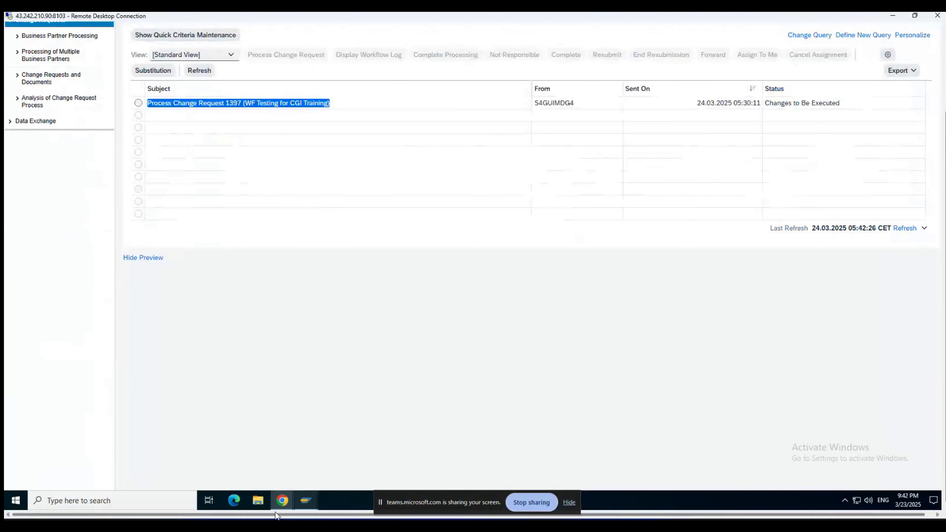
mouse_move(277, 504)
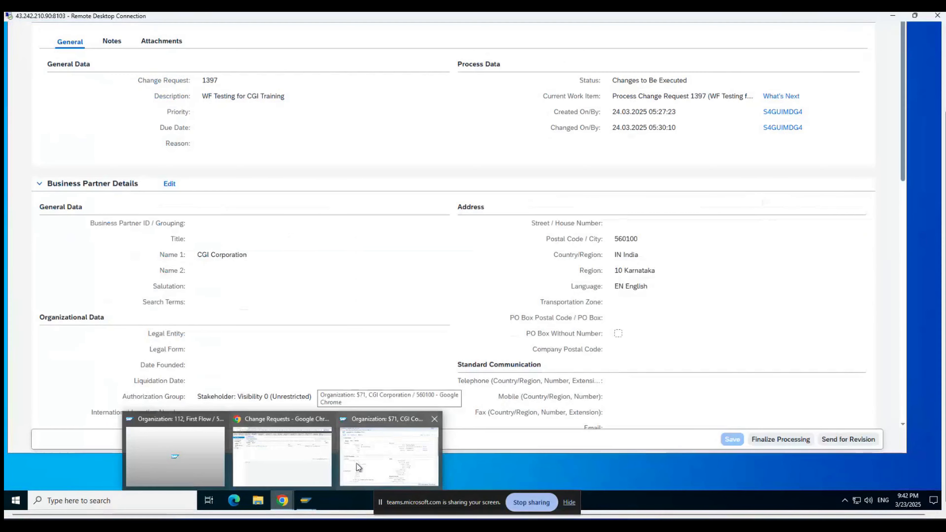
left_click(356, 464)
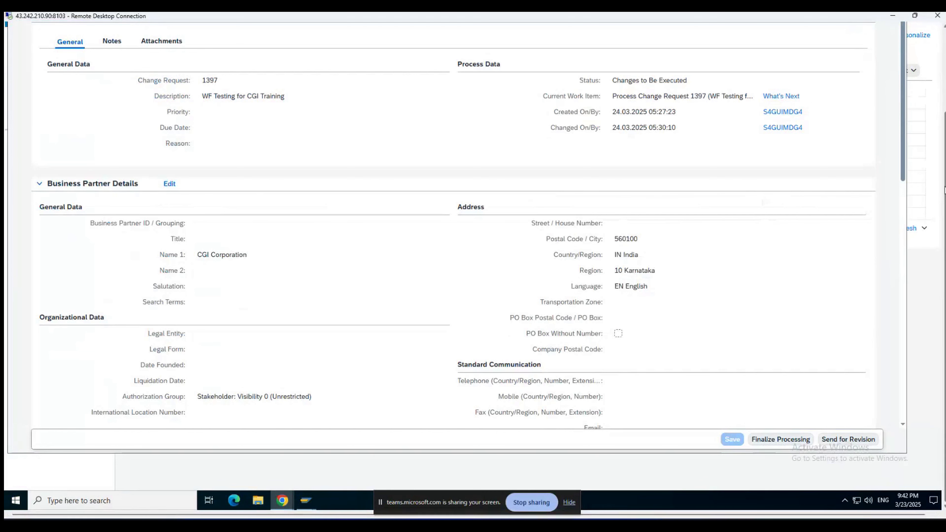
left_click_drag(945, 190, 944, 98)
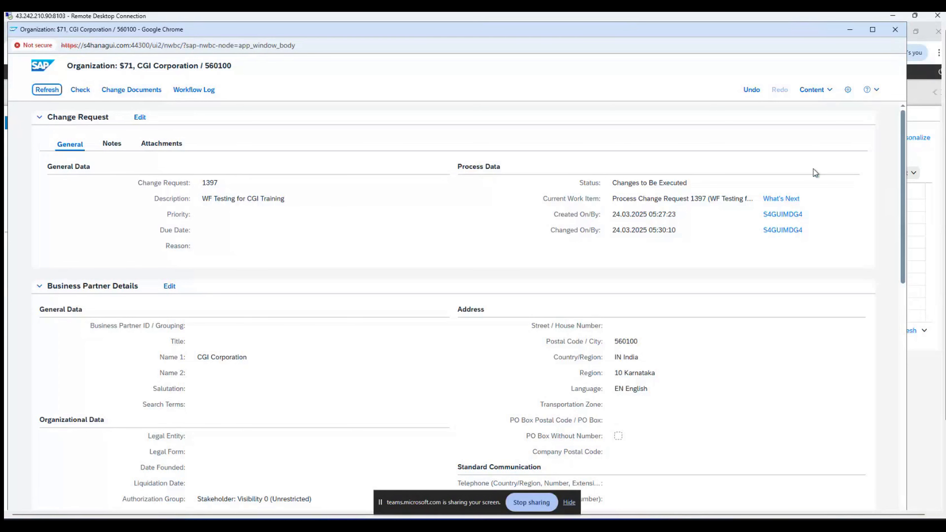
left_click_drag(944, 160, 935, 264)
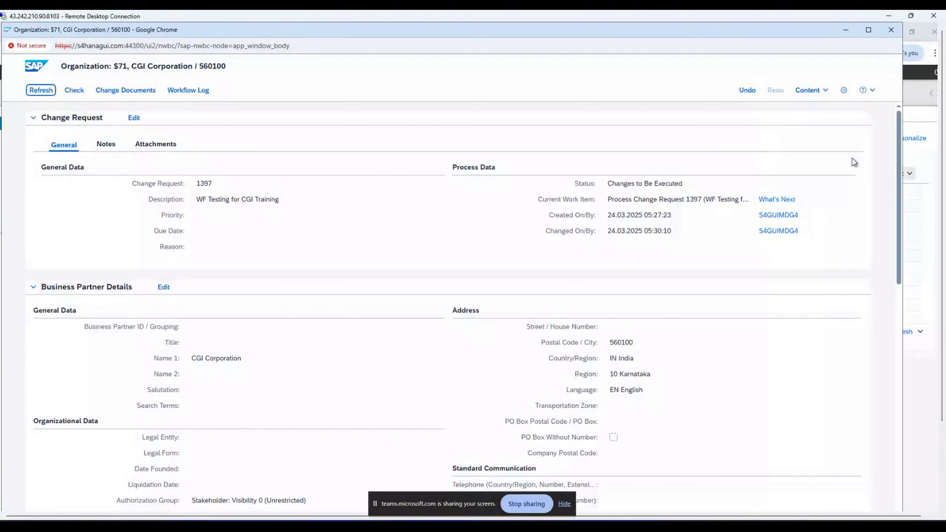
left_click(926, 117)
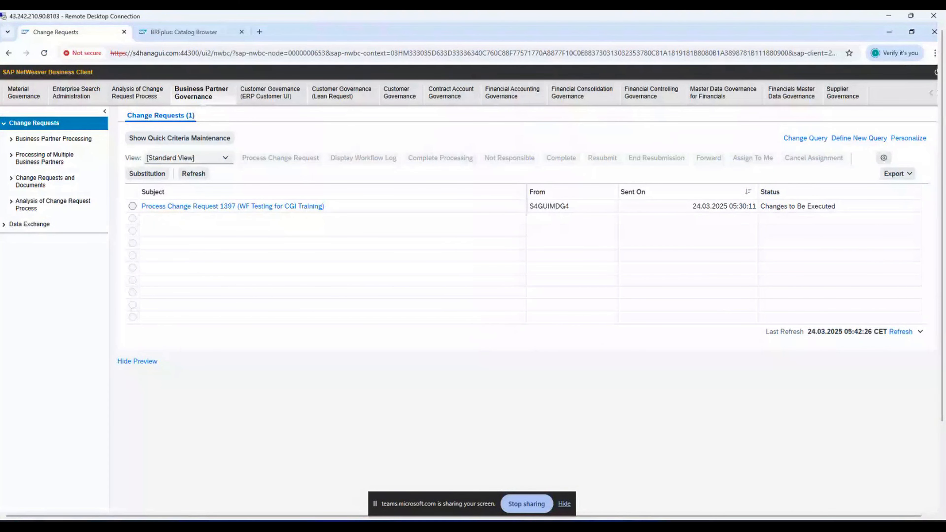
mouse_move(582, 527)
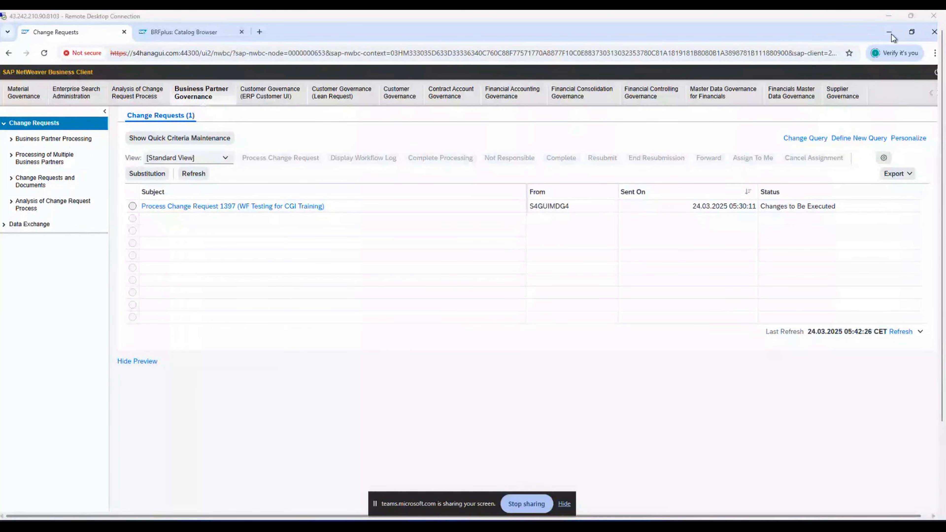
Step: Return to the 'BRFplus: Catalog Browser' tab showing decision table DT_USER_AGT_GRP_YBP1P1CG
left_click(198, 34)
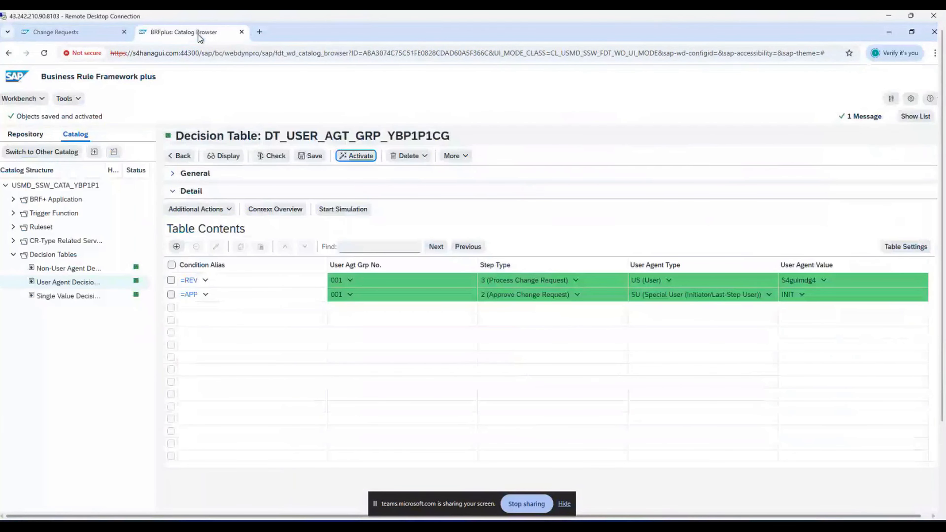
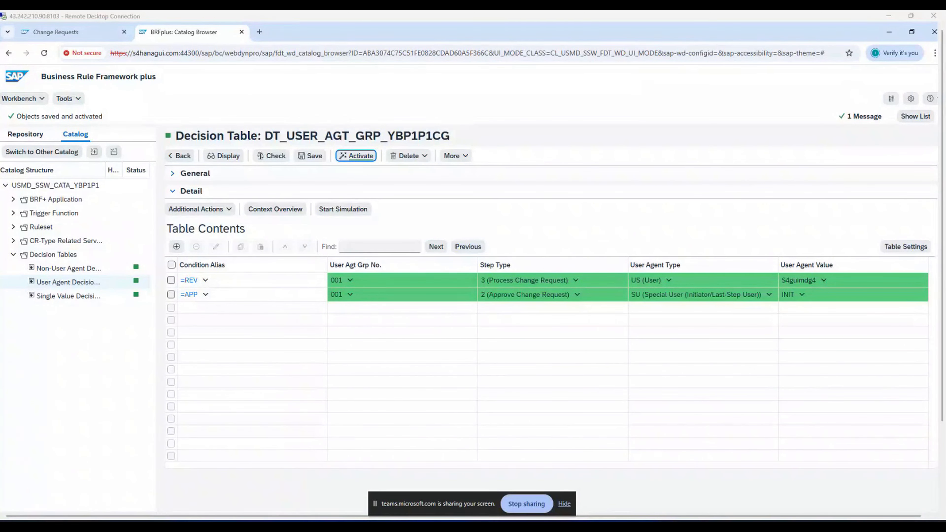
Step: Open DT_SINGLE_VAL_YBP1P1CG in edit mode, insert a new empty rule row, and open its Row Editor
left_click(50, 297)
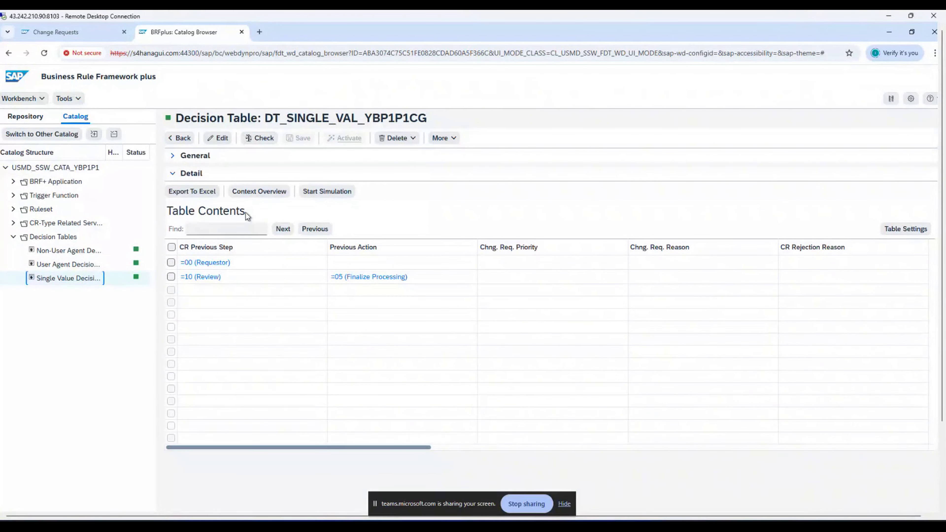
left_click(221, 138)
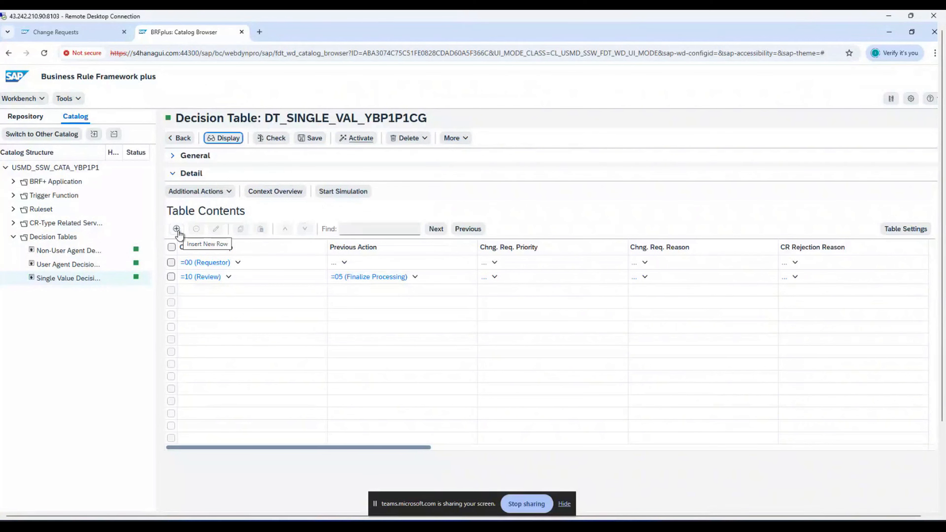
left_click(178, 230)
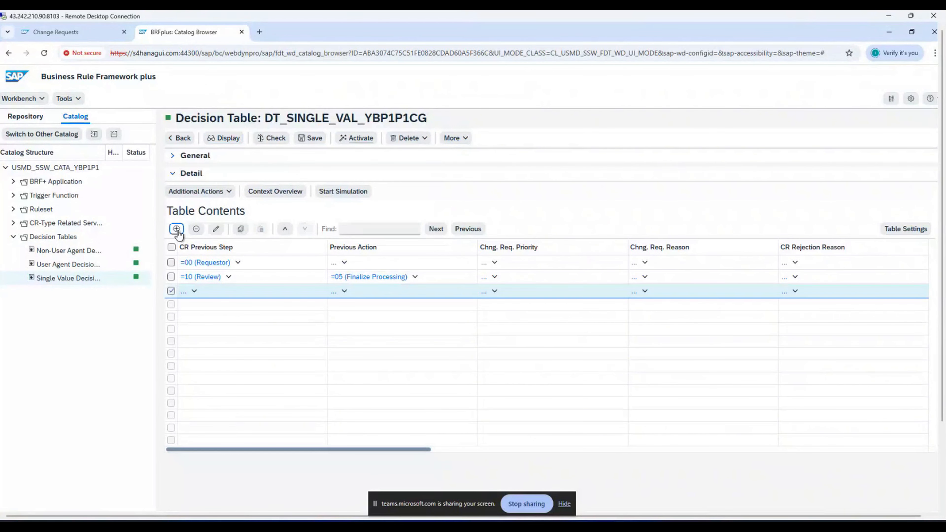
left_click(216, 230)
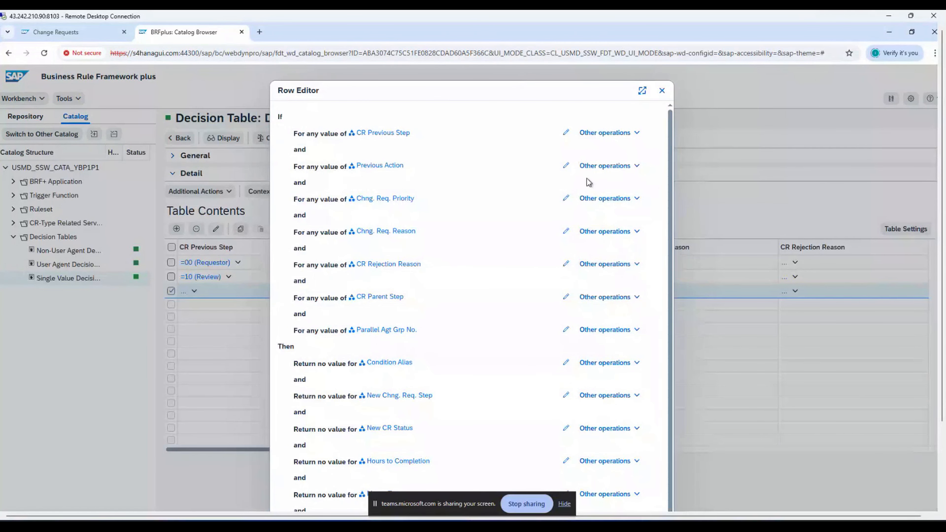
Step: Set the row's conditions to CR Previous Step = 20 and Previous Action = 03
left_click(566, 132)
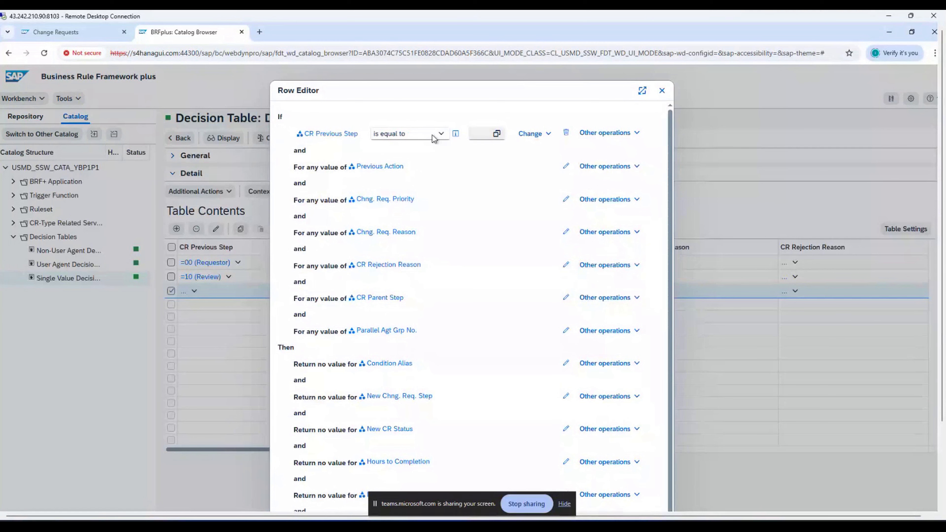
left_click(482, 134)
type("20")
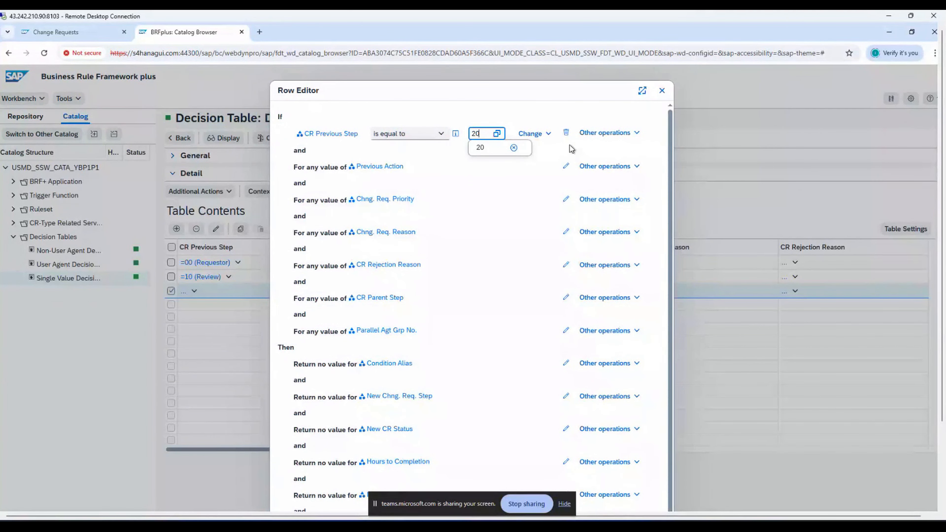
left_click(566, 166)
left_click(468, 167)
type("03")
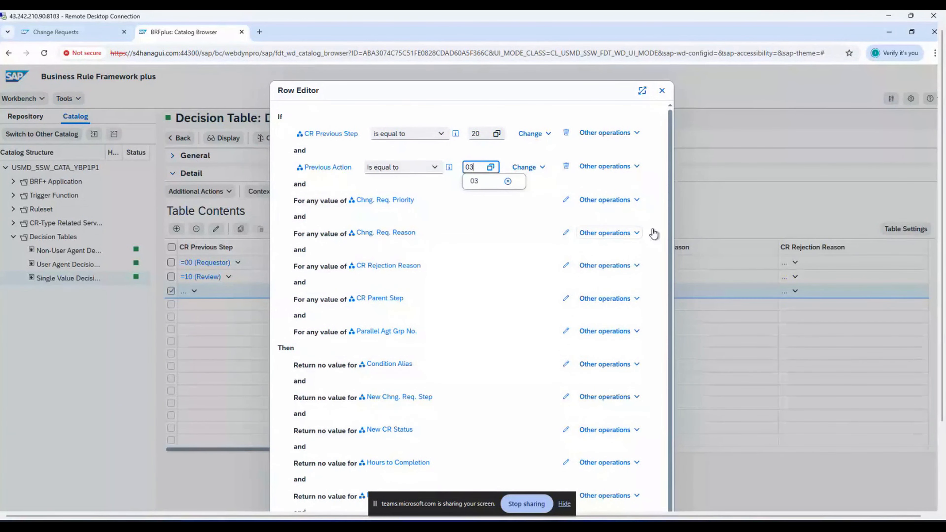
Step: Set results Condition Alias ACT, New Chng. Req. Step 30, New CR Status 05, and confirm the row
scroll(635, 298, "down", 1)
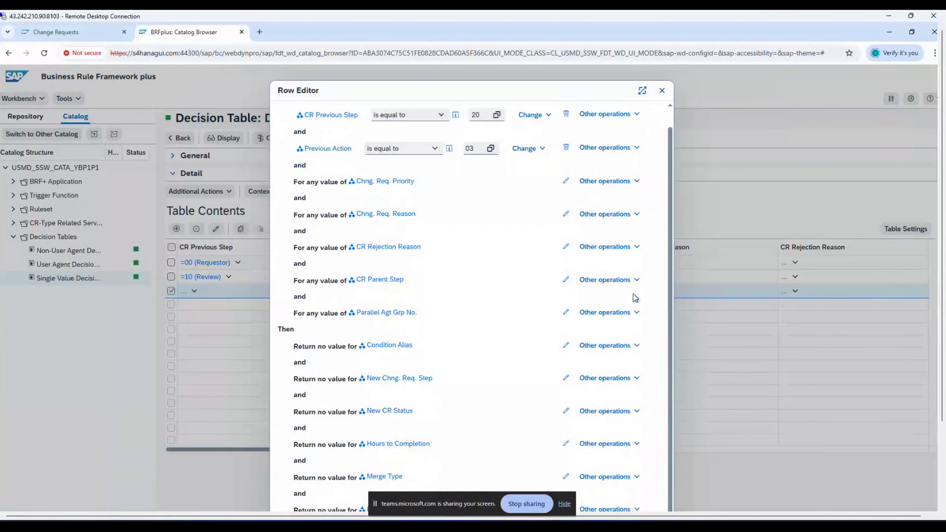
left_click(566, 350)
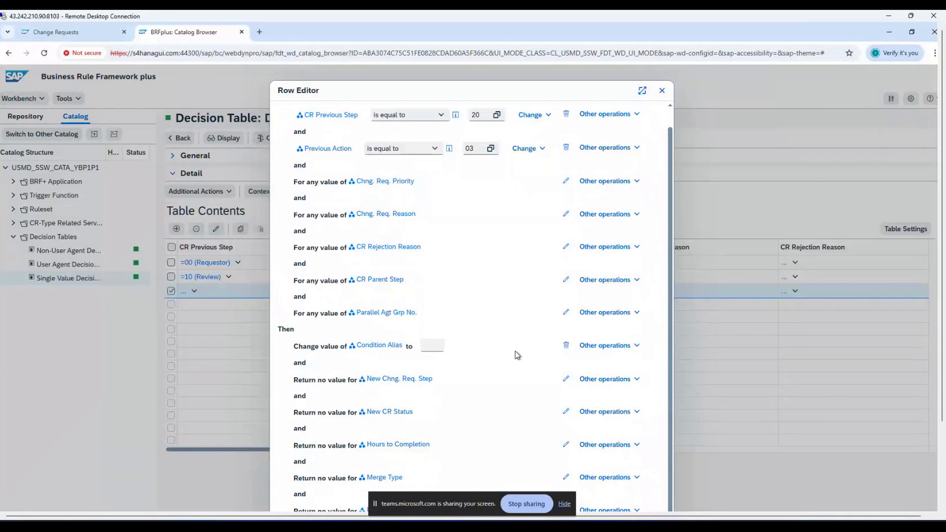
left_click(431, 346)
type("ACT")
left_click(566, 380)
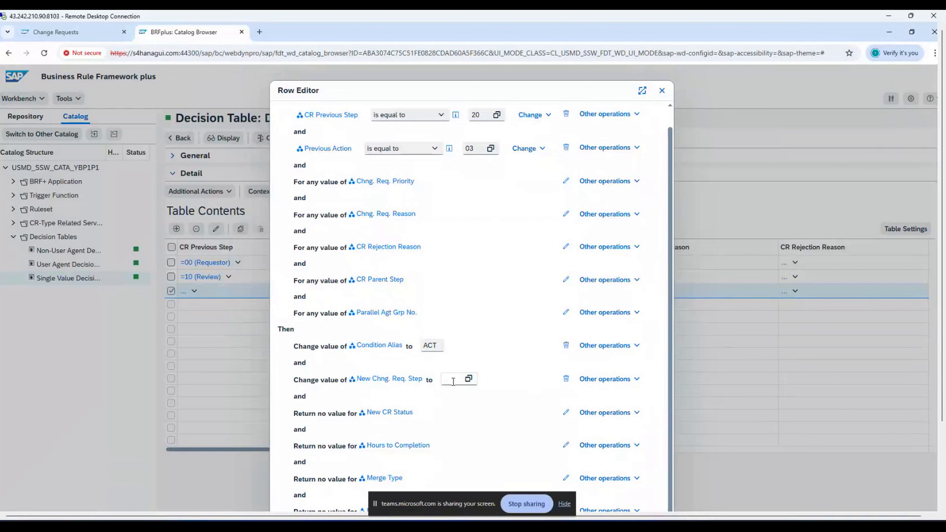
left_click(452, 380)
type("30")
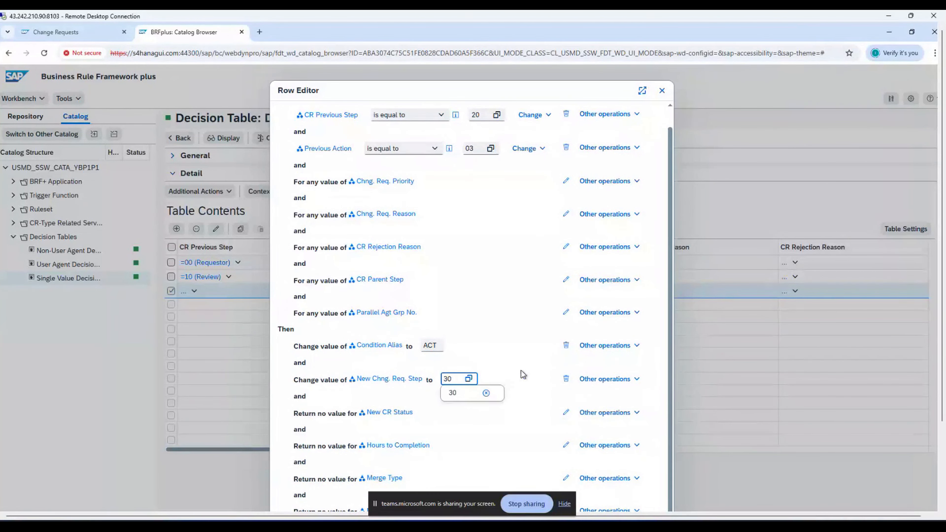
left_click(566, 413)
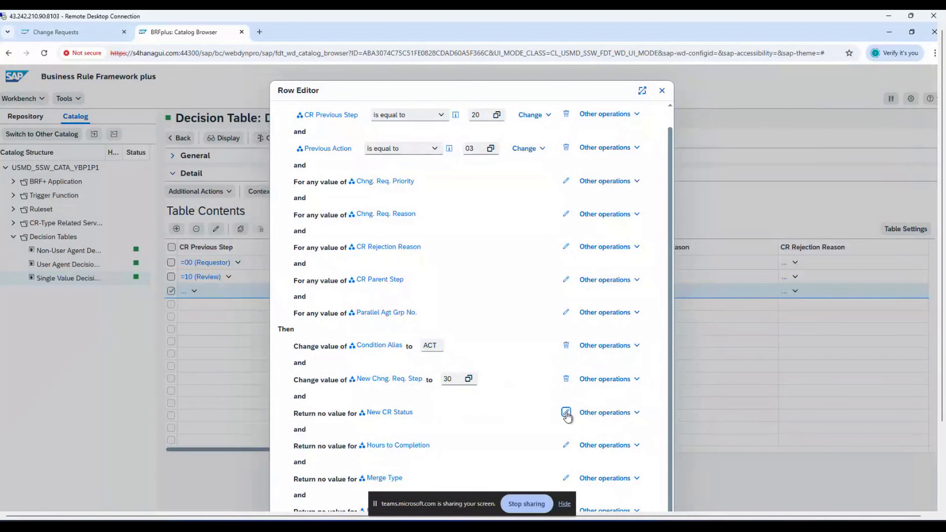
left_click(432, 412)
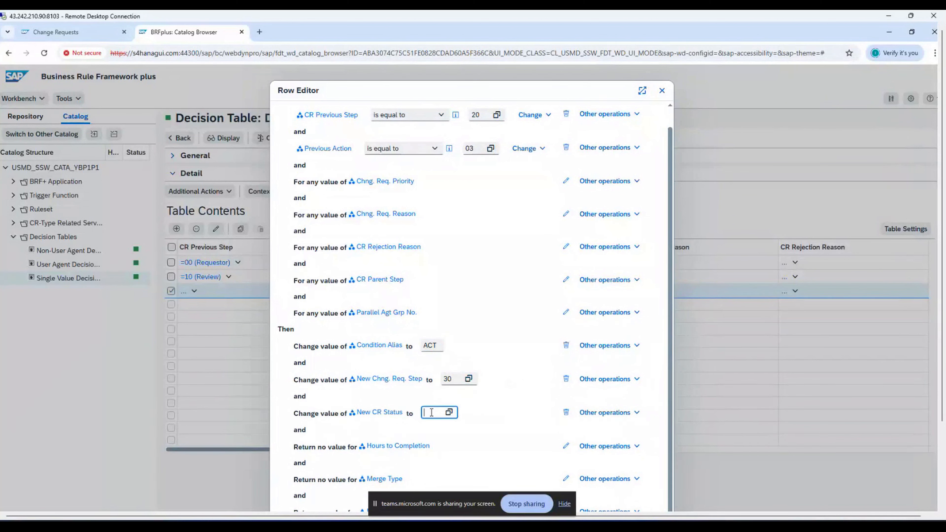
type("05")
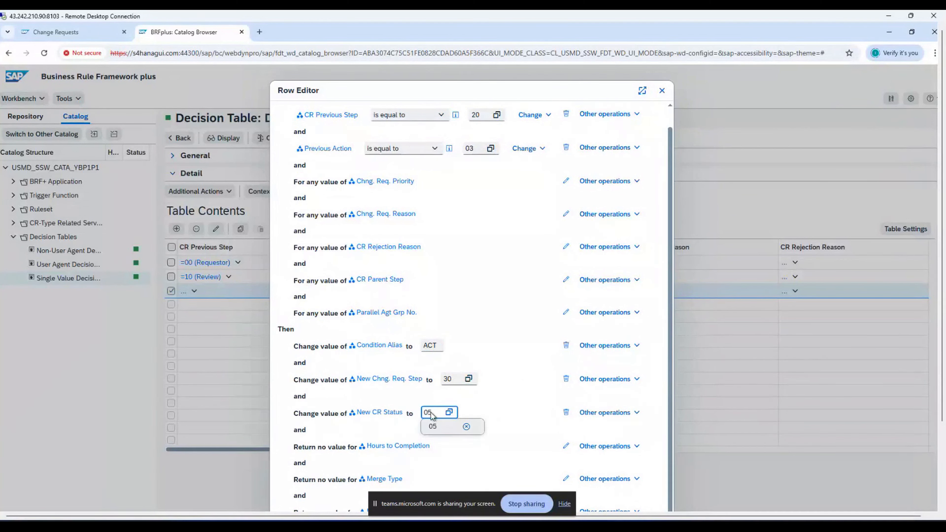
left_click(432, 429)
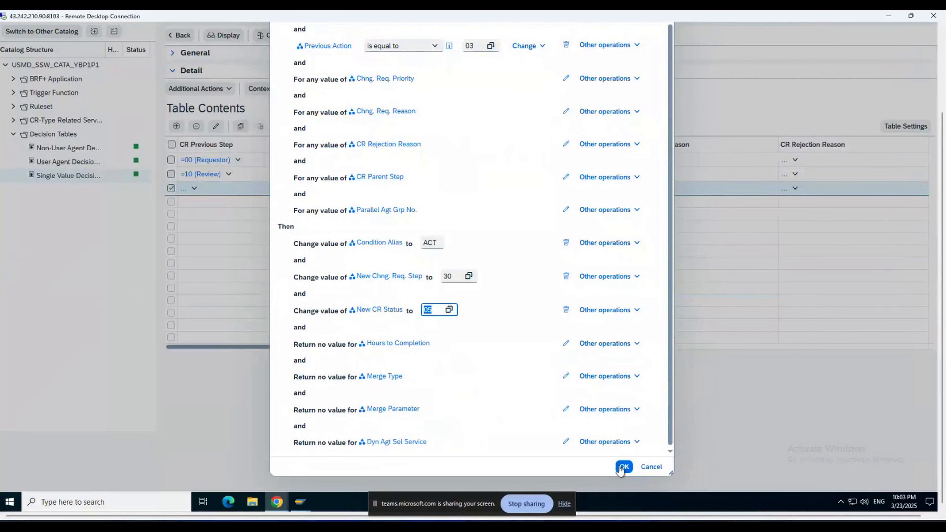
left_click(623, 467)
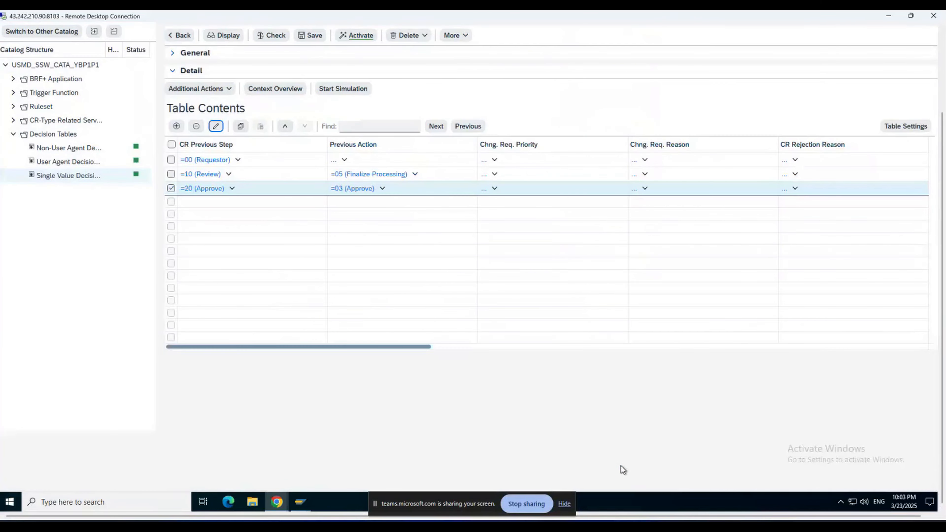
Step: Save DT_SINGLE_VAL_YBP1P1CG and activate it, confirming the activation with Yes
scroll(939, 298, "up", 3)
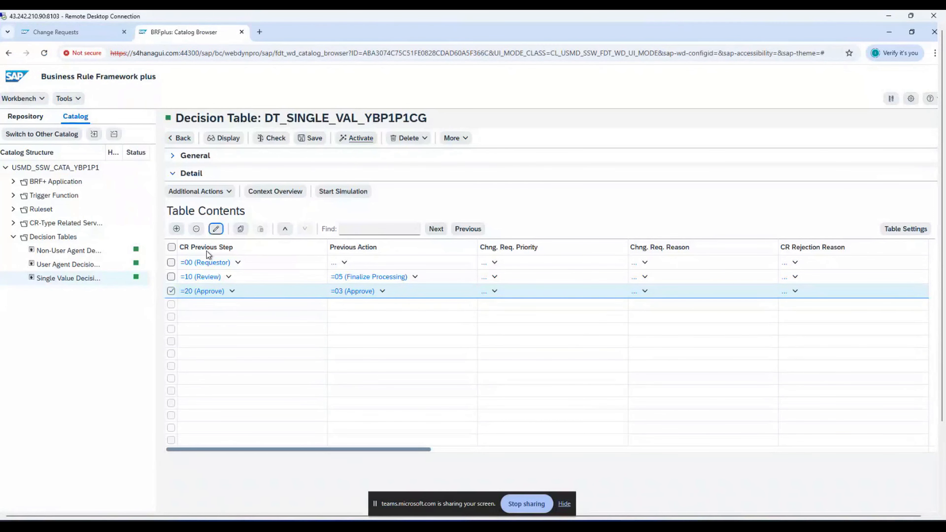
left_click(310, 138)
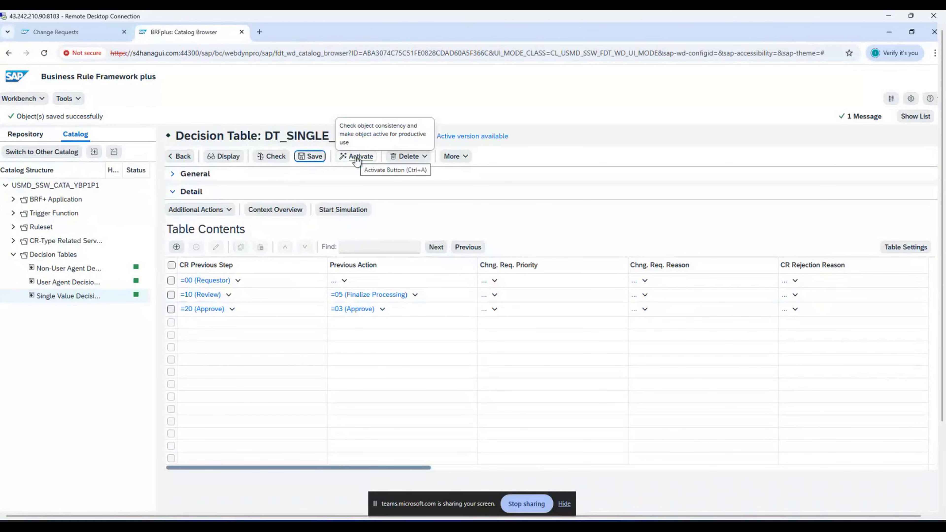
left_click(357, 158)
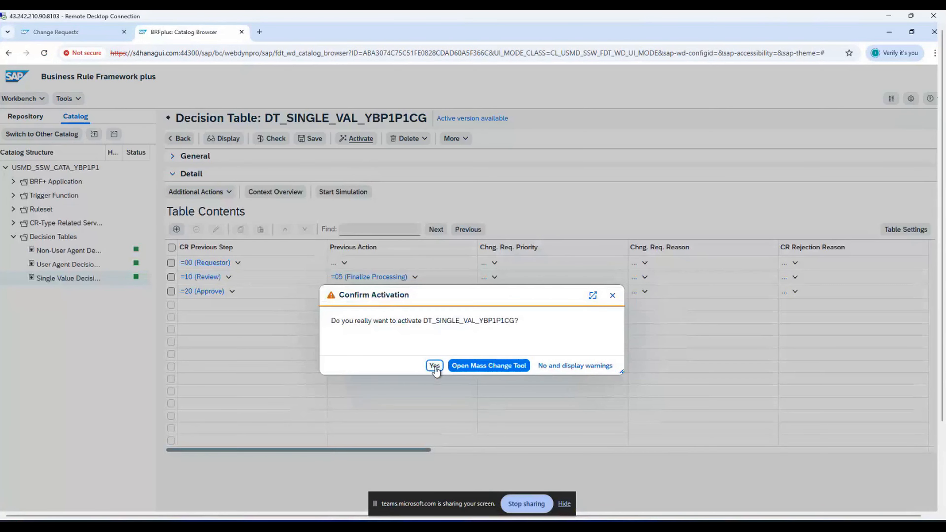
left_click(435, 366)
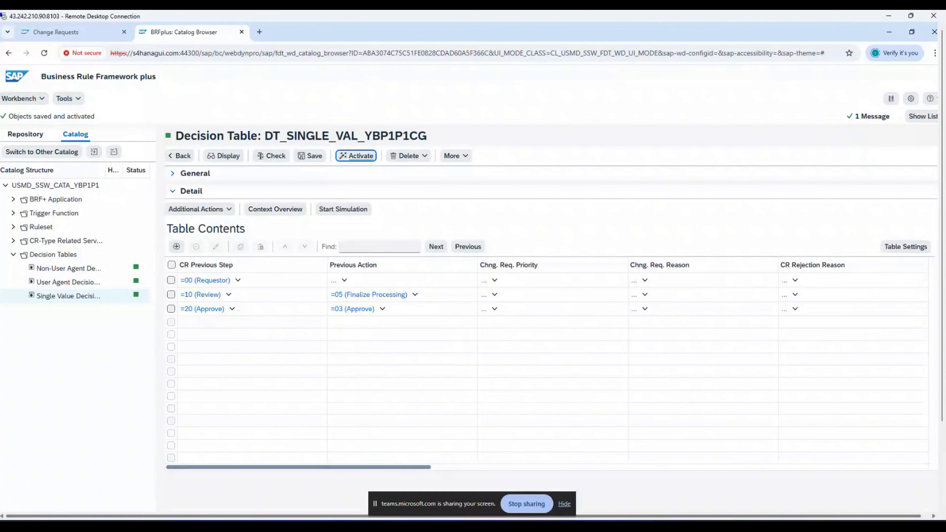
mouse_move(271, 503)
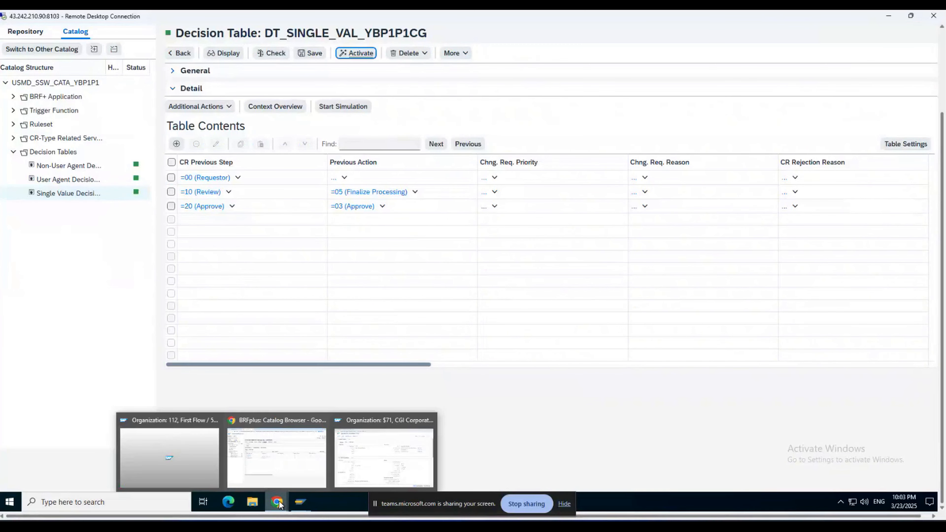
left_click(343, 479)
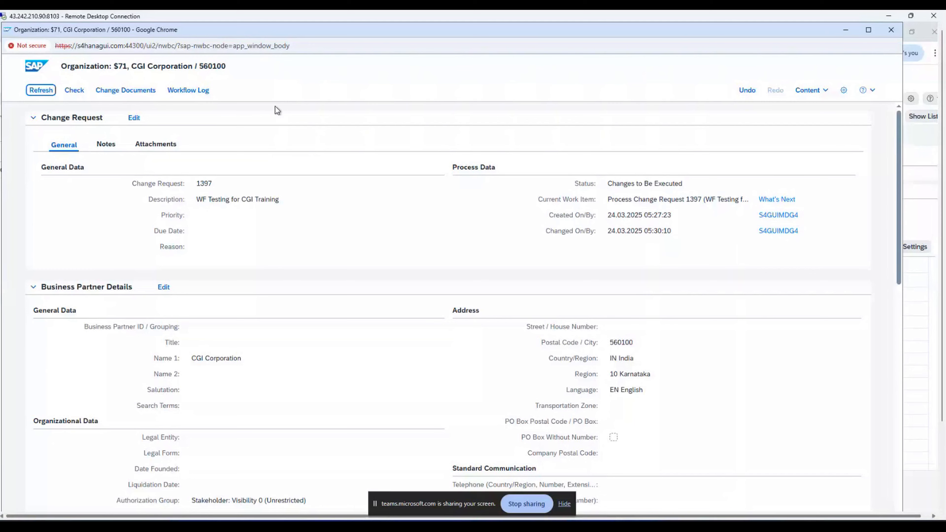
mouse_move(941, 136)
left_mouse_down()
mouse_move(942, 152)
mouse_move(942, 136)
left_mouse_up()
left_click(45, 93)
left_click(846, 30)
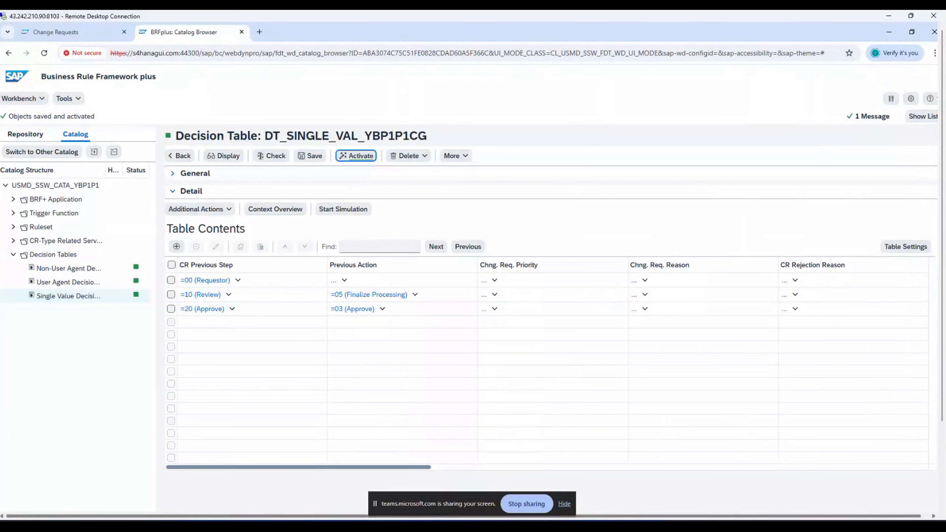
Step: Open DT_NON_USER_AGT_GRP_YBP1P1CG in edit mode, add an empty rule row, and open its Row Editor
left_click(61, 269)
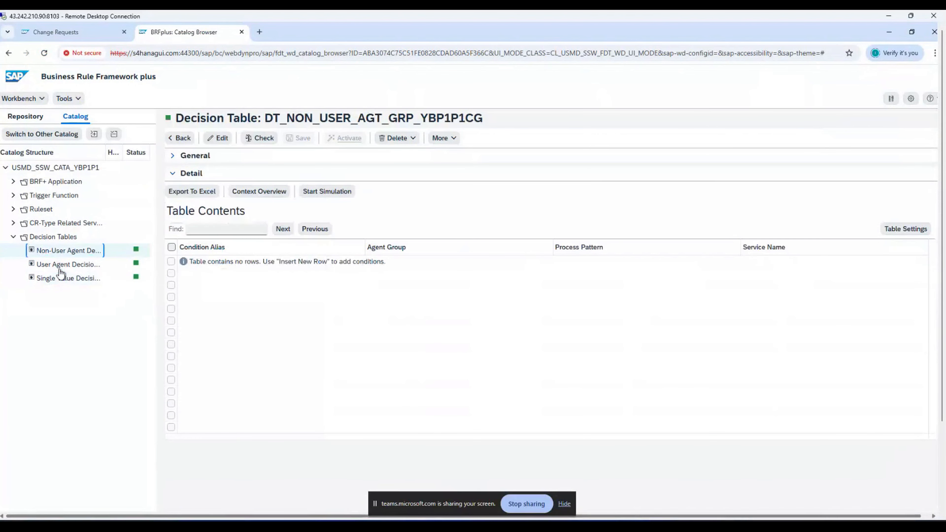
left_click(219, 139)
left_click(177, 228)
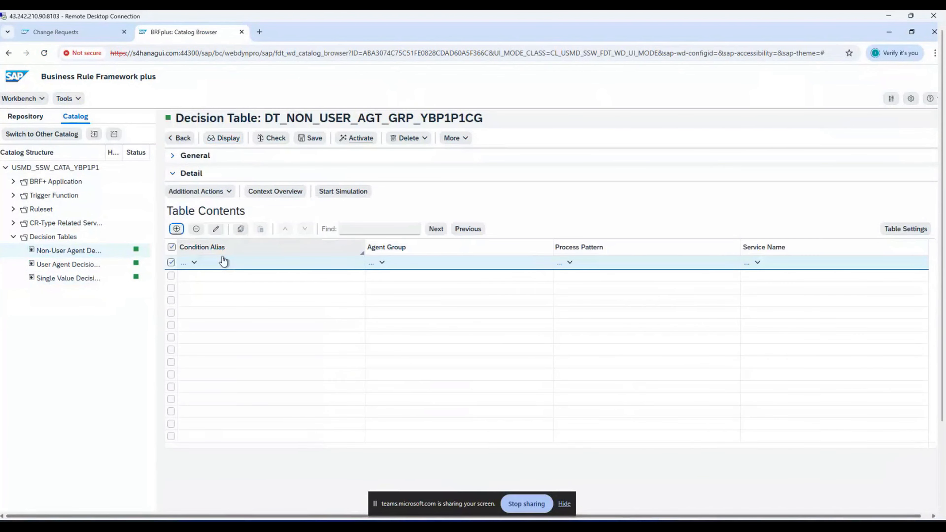
left_click(216, 229)
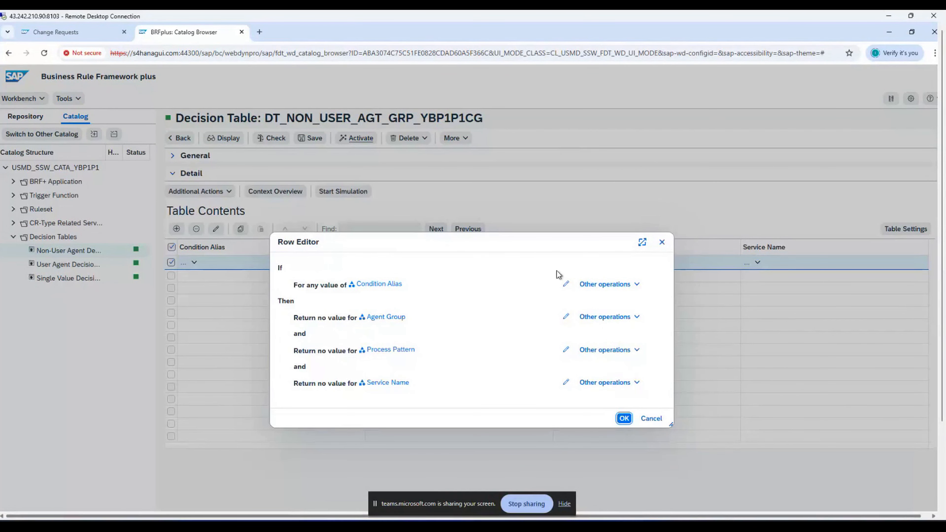
Step: Fill the row with Condition Alias ACT, Agent Group 1, Process Pattern 05, then save and activate
left_click(565, 284)
left_click(478, 285)
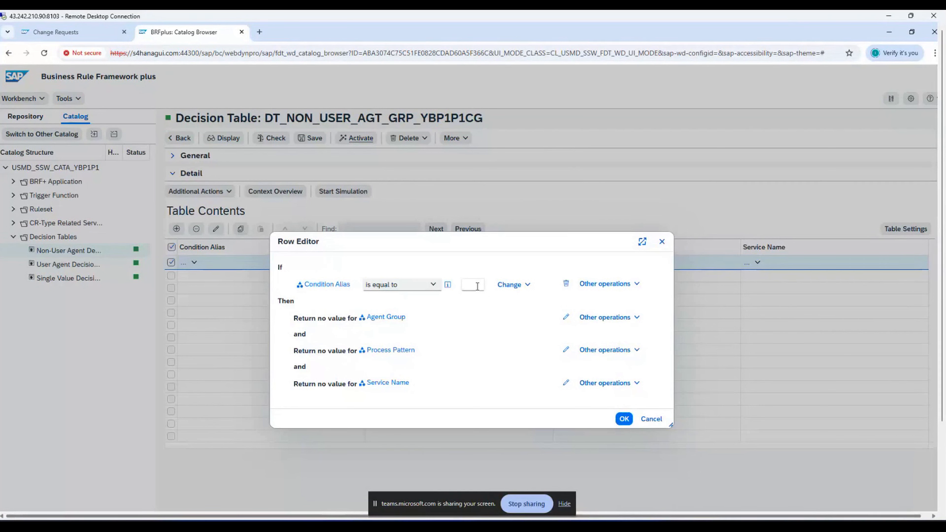
type("ACT")
left_click(566, 319)
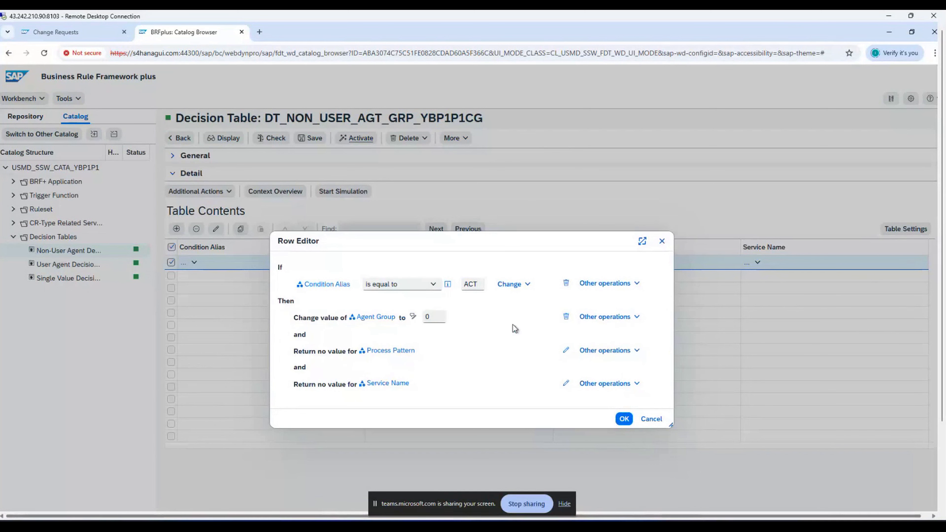
double_click(428, 317)
type("1")
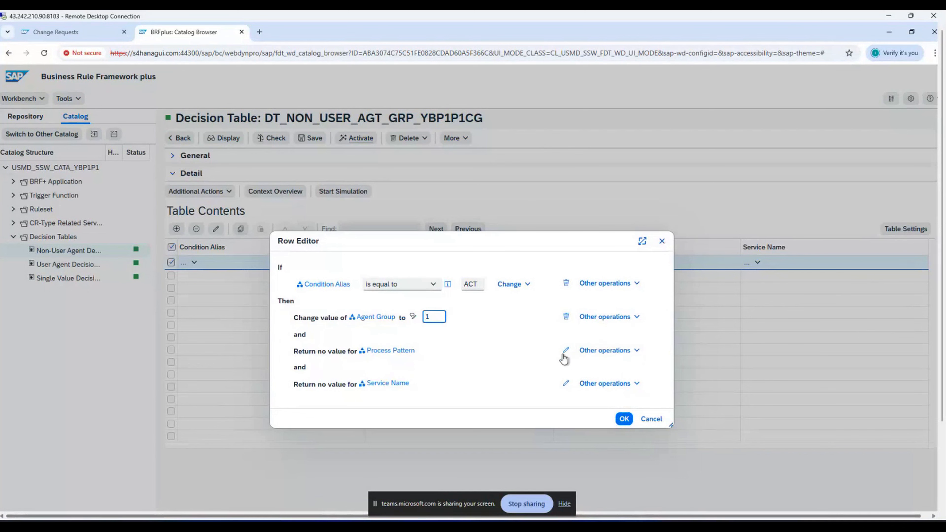
left_click(565, 352)
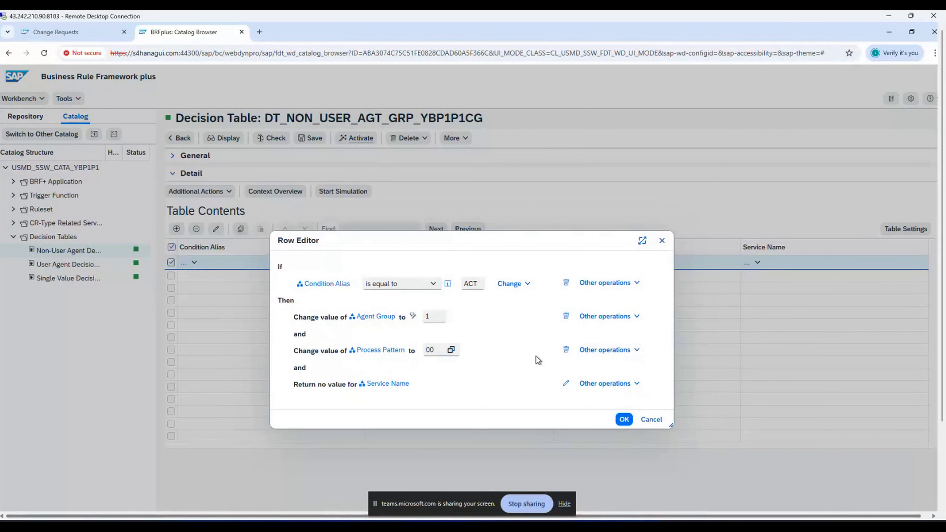
double_click(438, 348)
type("05")
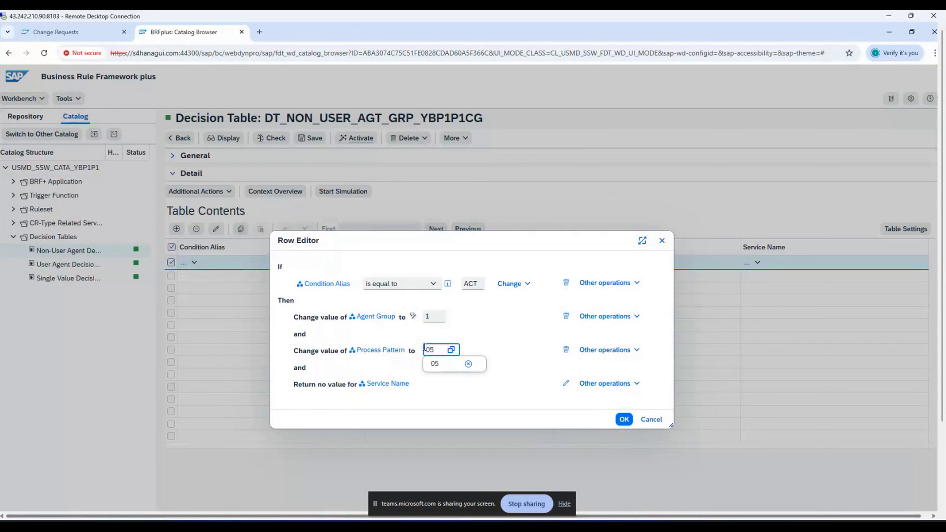
left_click(624, 420)
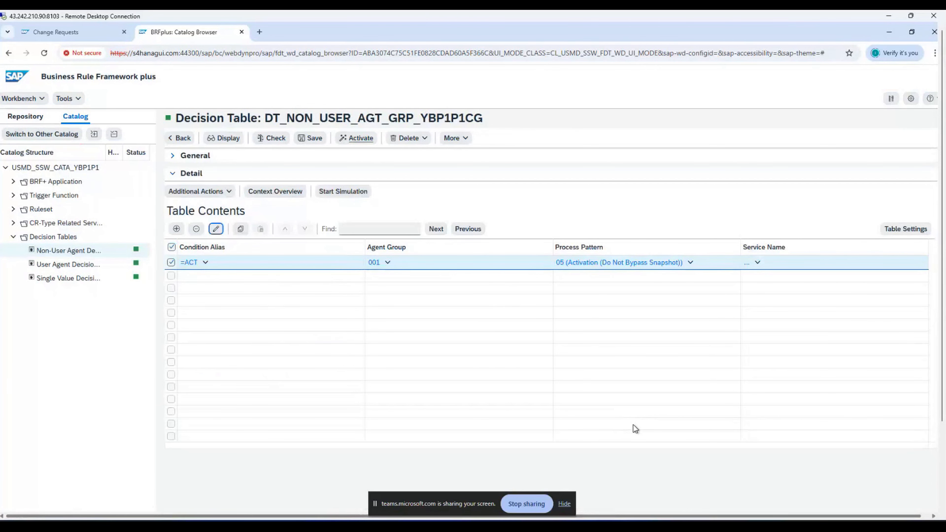
left_click(310, 139)
left_click(356, 156)
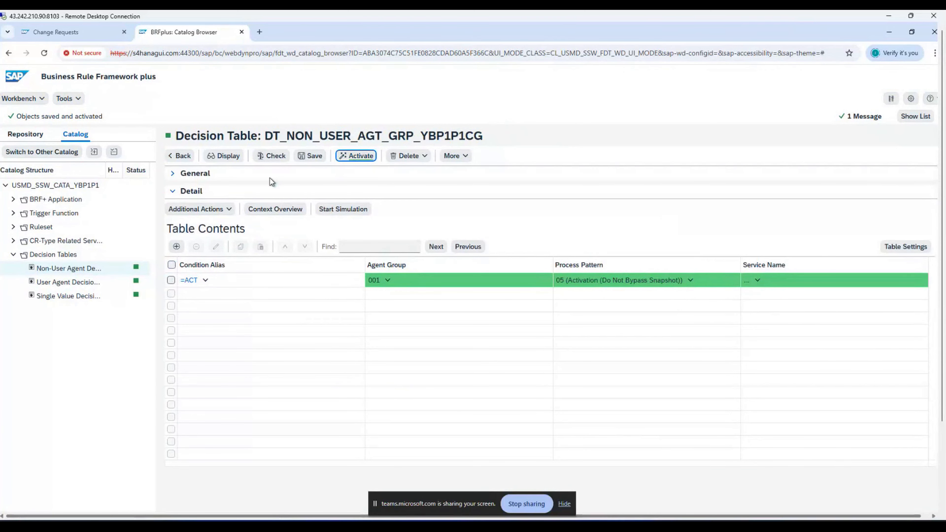
Step: Insert a second rule row with Condition Alias COM and Agent Group 1
left_click(176, 247)
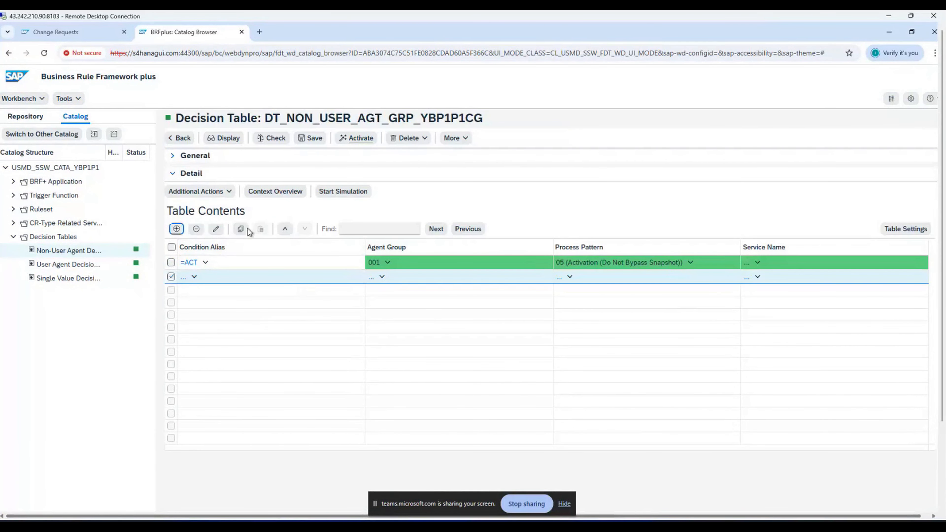
left_click(218, 230)
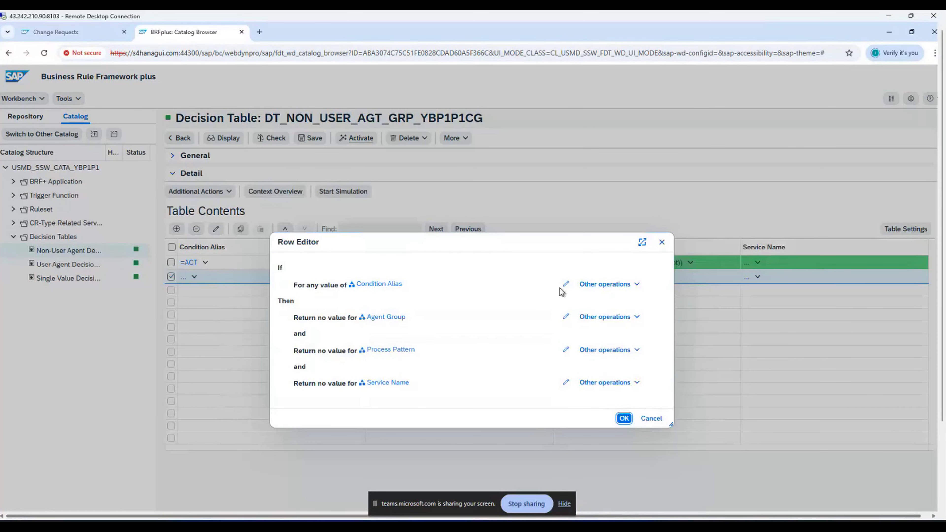
left_click(566, 284)
type("COM")
left_click(566, 317)
left_click(436, 318)
key("BackSpace")
type("1")
Step: Set the row's Process Pattern to 99, confirm it, and save and activate the table
left_click(566, 350)
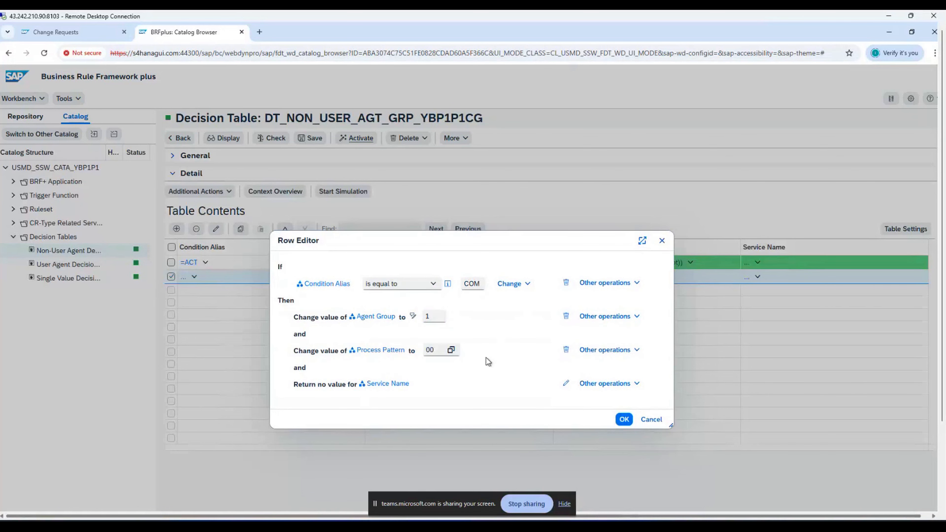
double_click(425, 349)
type("99")
left_click(625, 420)
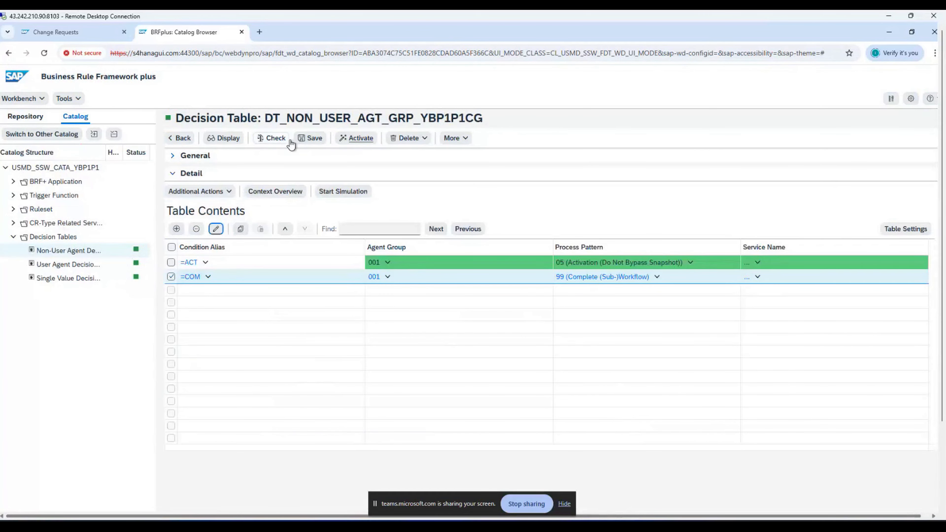
left_click(301, 143)
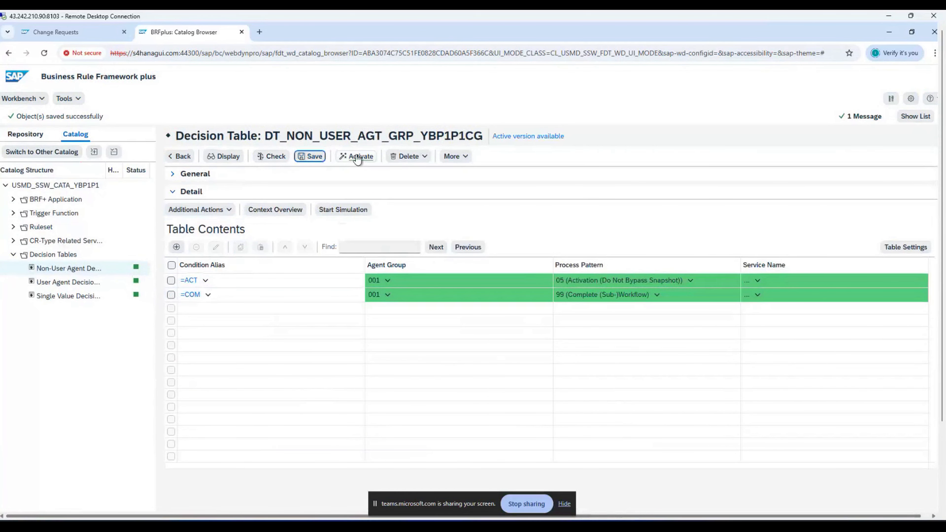
left_click(357, 157)
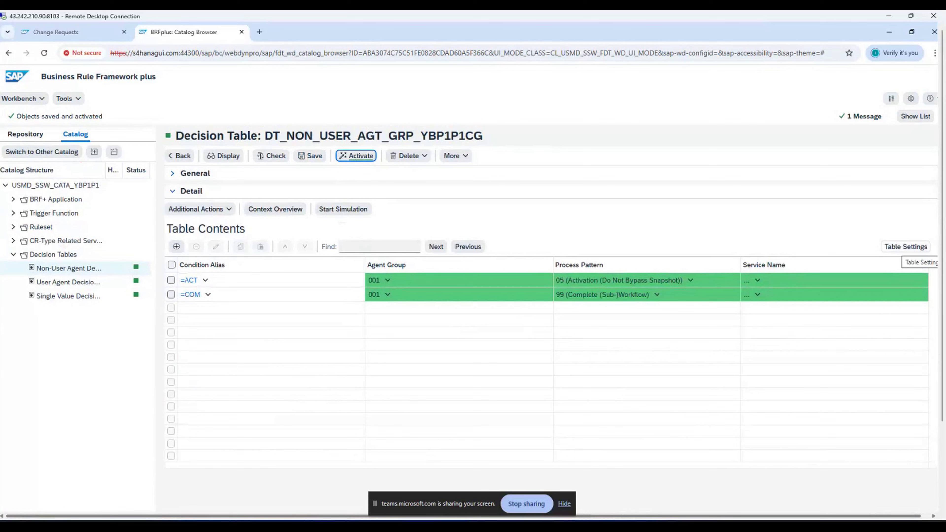
Step: Open the single value decision table in edit mode, add a new rule row, and open its editor
left_click(75, 301)
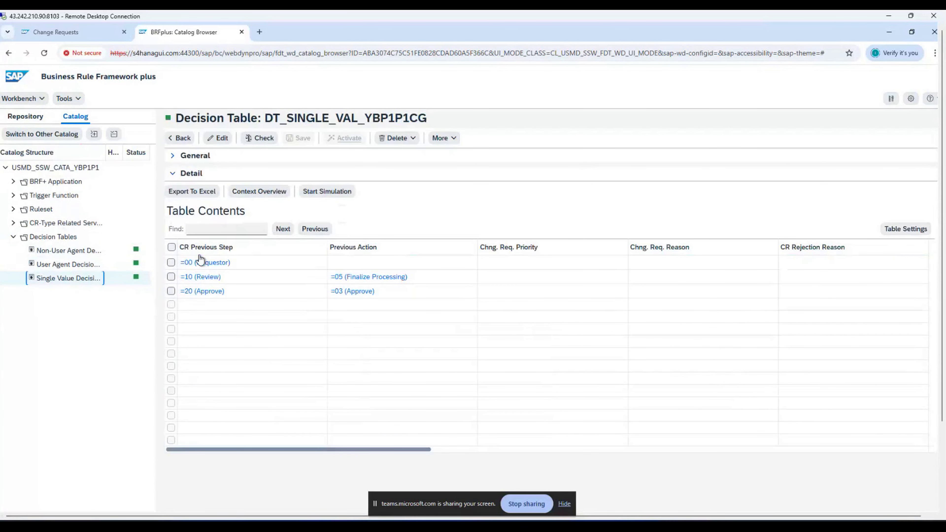
left_click(219, 140)
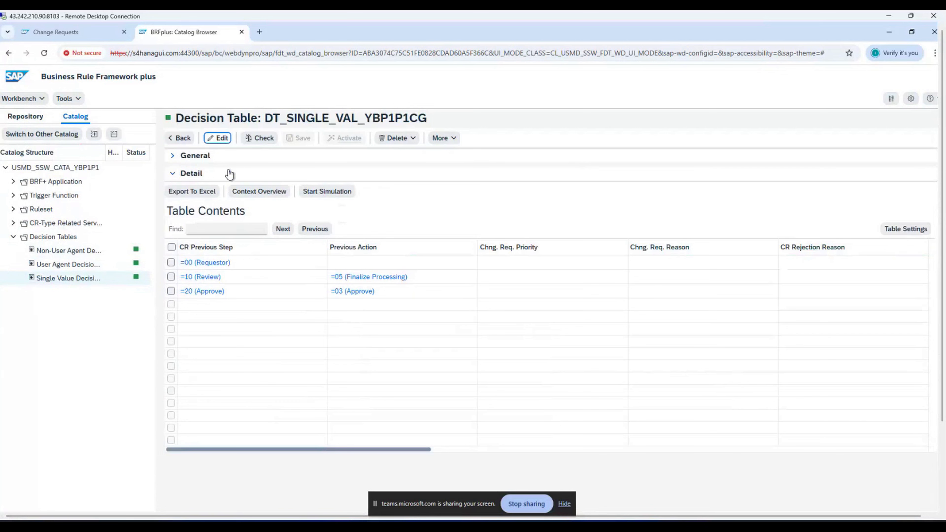
left_click(176, 228)
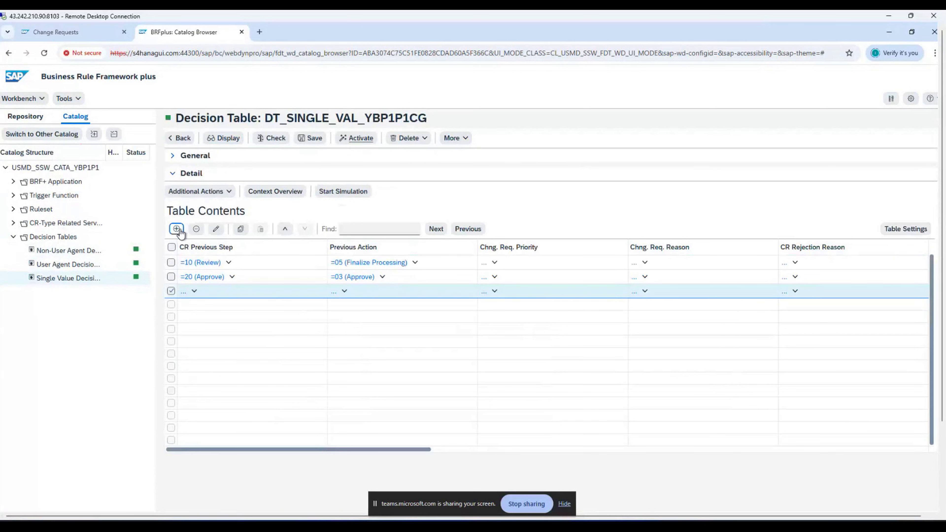
left_click(217, 230)
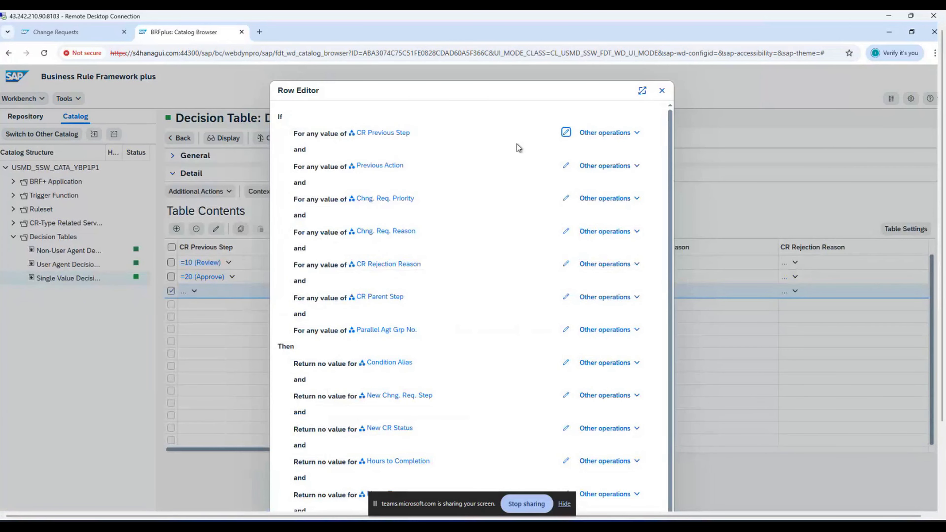
Step: Set the row's CR Previous Step condition to 30 and its Condition Alias to CPM
left_click(478, 135)
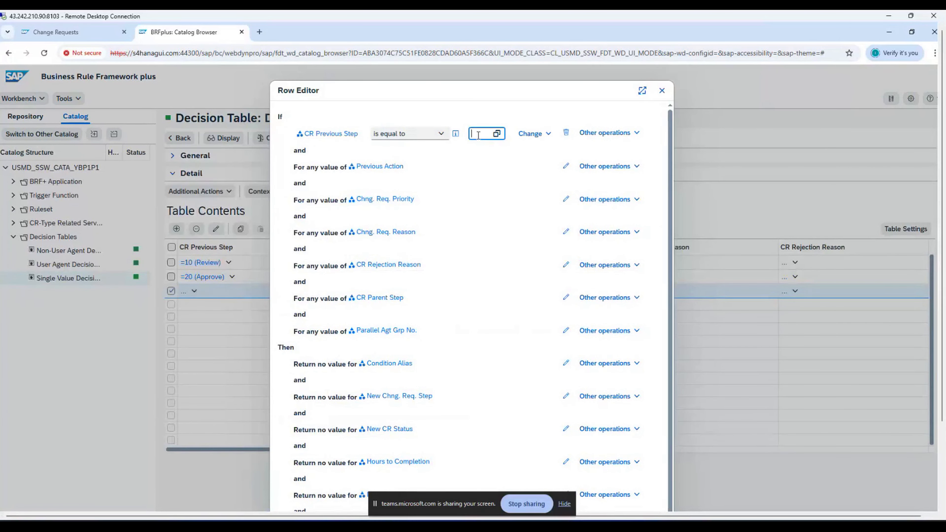
type("30")
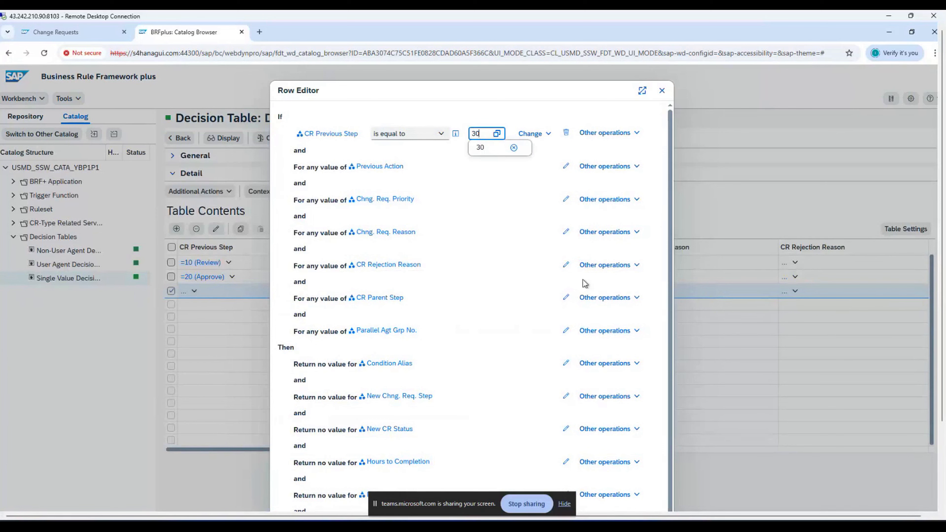
scroll(584, 283, "down", 1)
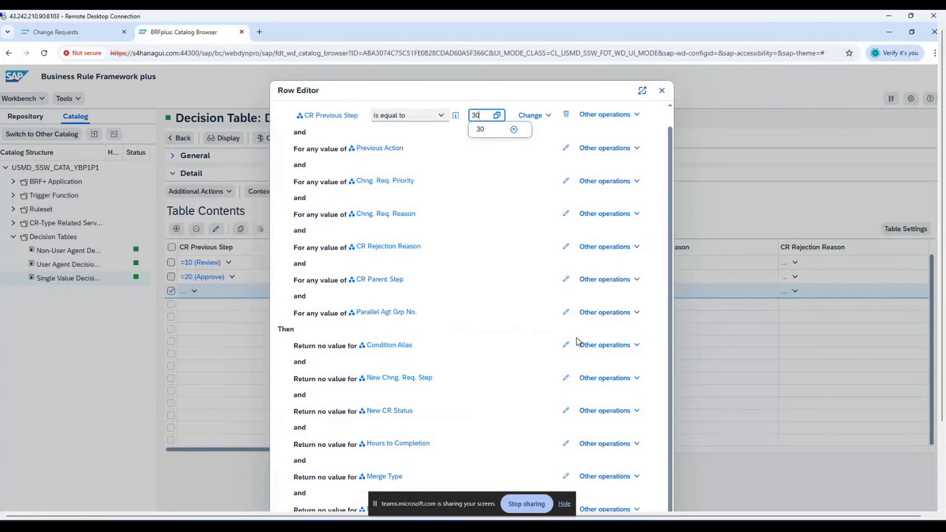
left_click(566, 345)
left_click(430, 345)
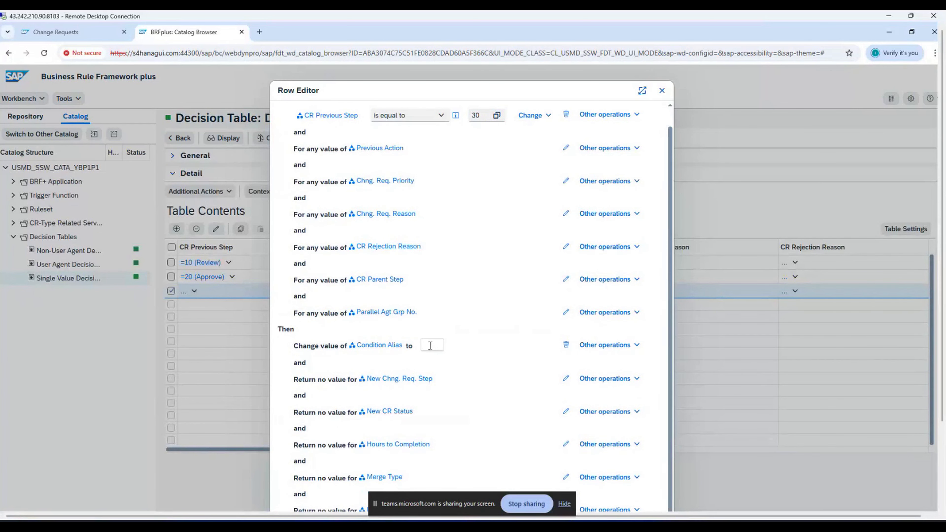
type("CP")
type("M")
Step: Set New Chng. Req. Step 60 and New CR Status 05, and confirm the row
left_click(566, 378)
left_click(451, 379)
type("60")
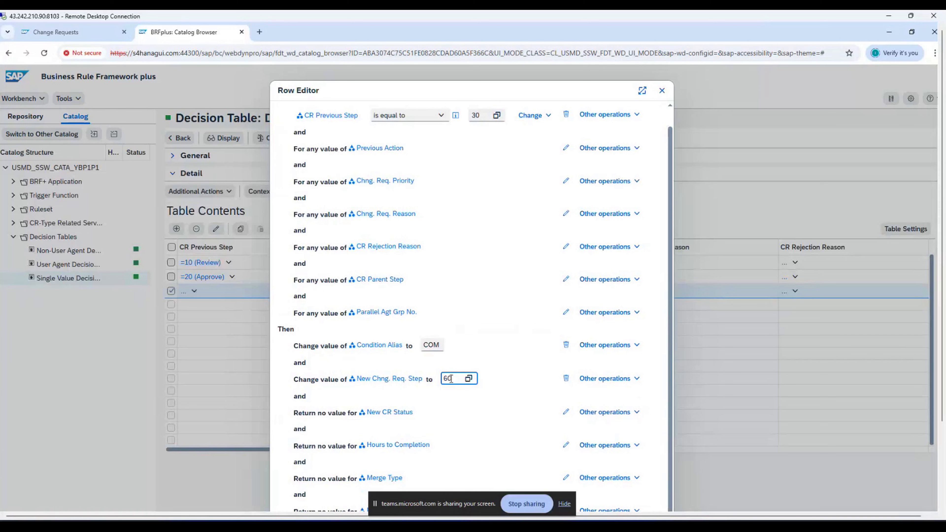
left_click(565, 415)
left_click(429, 412)
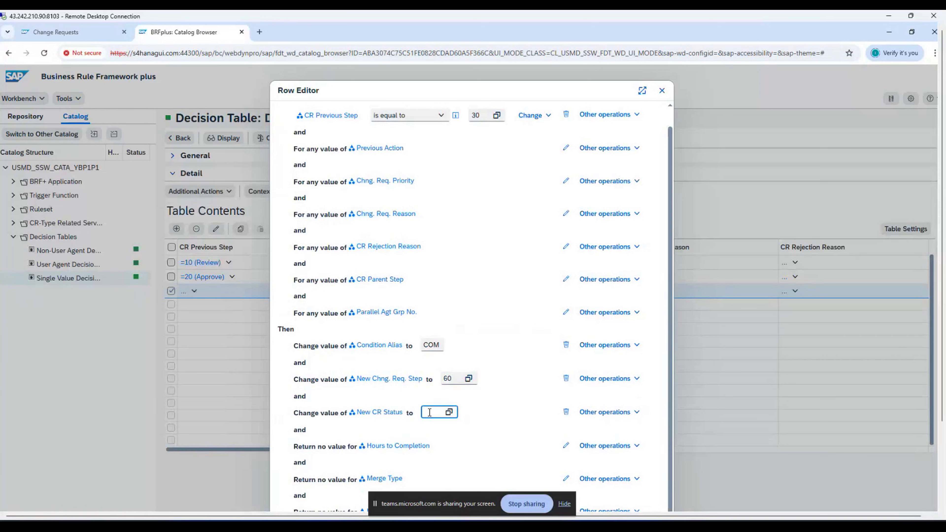
type("05")
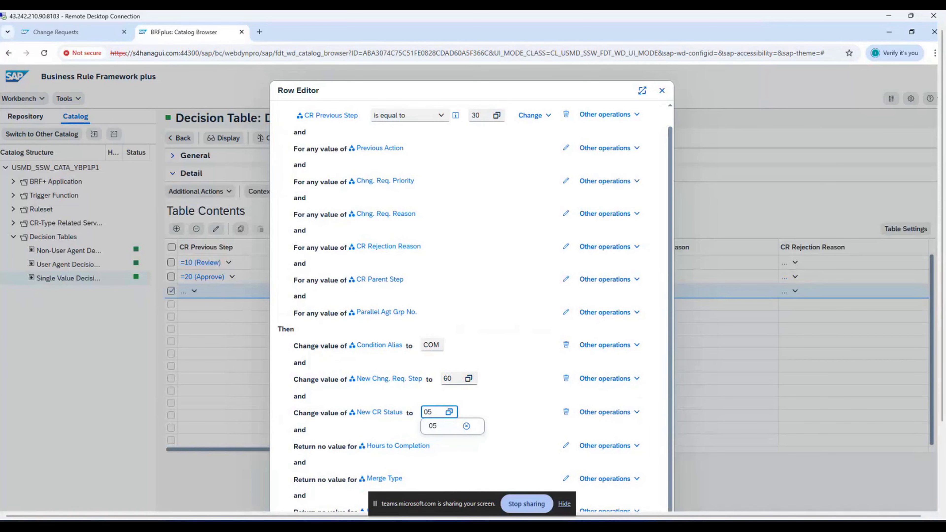
left_click_drag(942, 248, 918, 326)
left_click(624, 486)
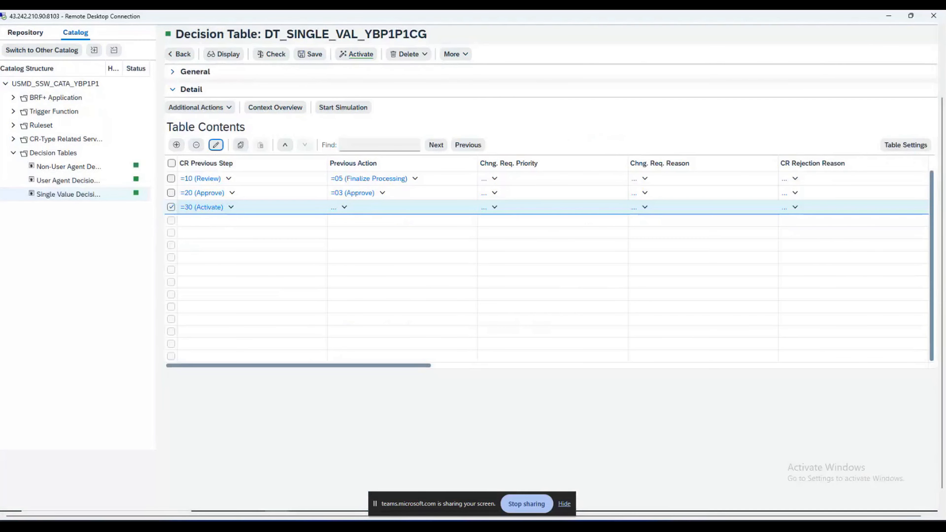
left_click_drag(943, 282, 944, 218)
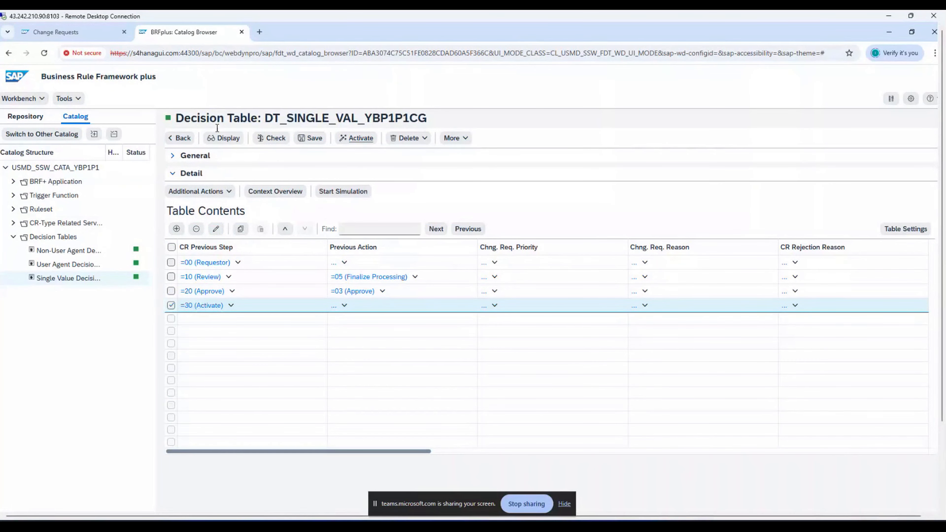
Step: Save the single value decision table and activate it, confirming the activation
left_click(303, 141)
left_click(356, 157)
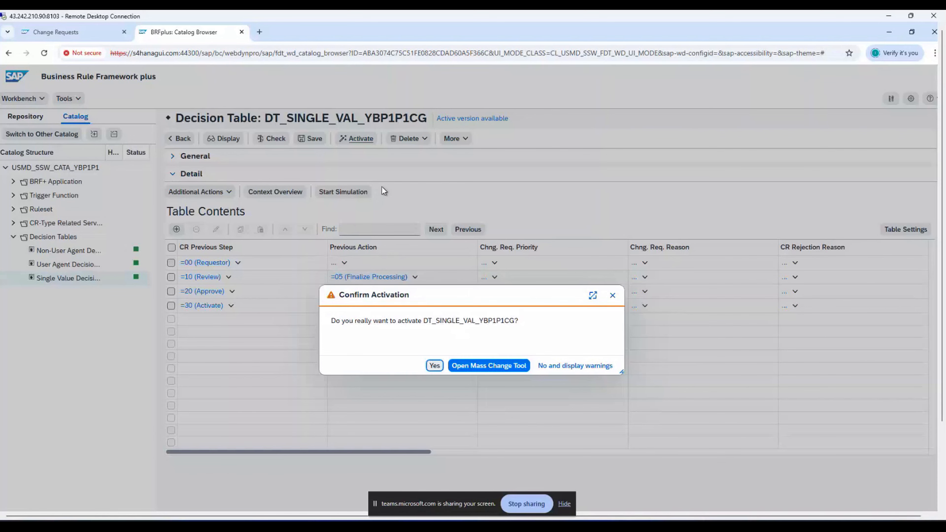
key("Return")
Step: Review the user agent, non-user agent and single value decision tables, then go to the Change Requests window
left_click(101, 283)
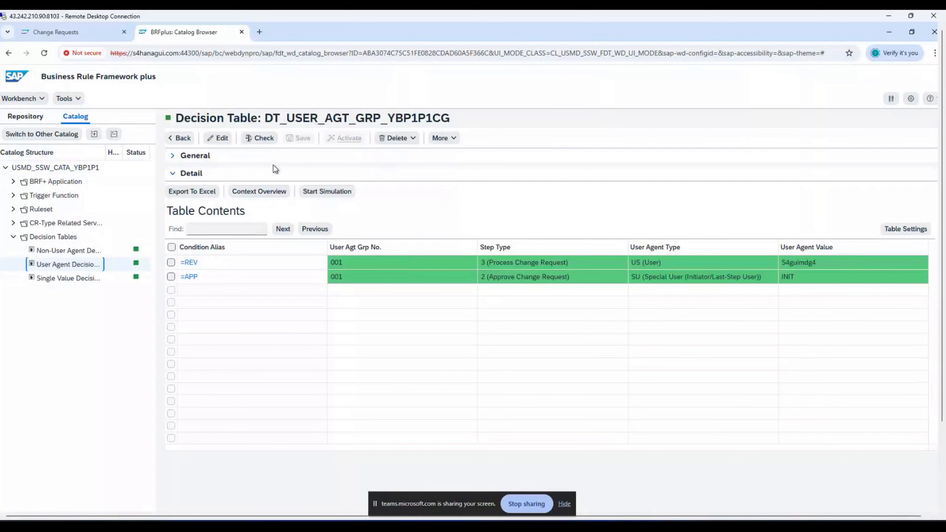
left_click(70, 250)
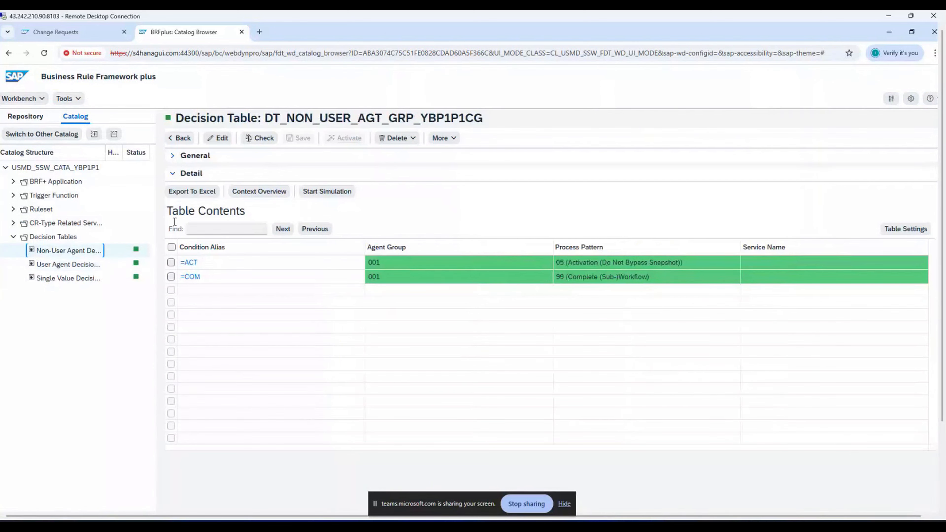
left_click(112, 265)
left_click(95, 282)
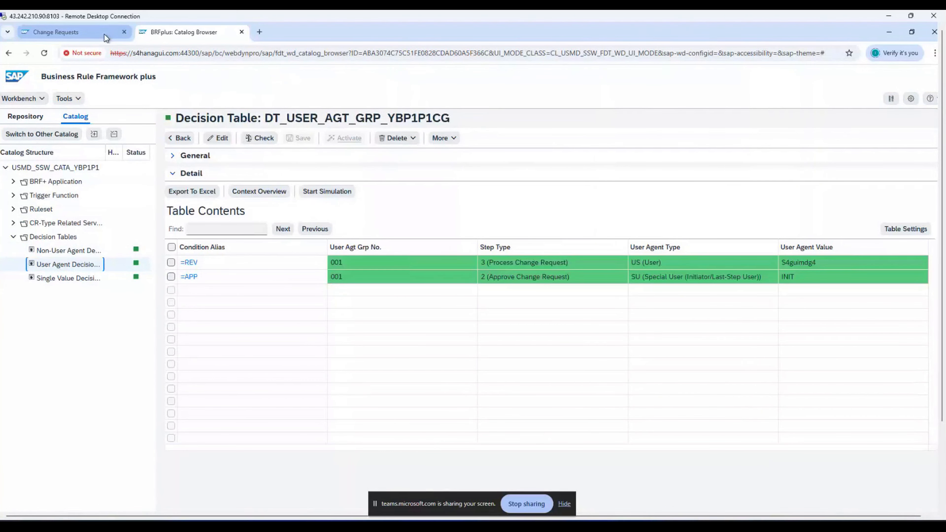
left_click(277, 502)
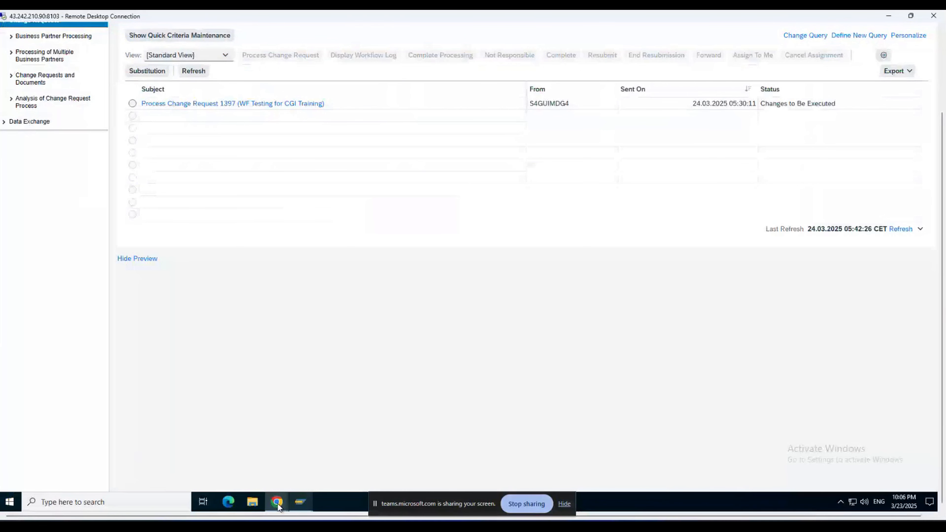
Step: Finalize processing of change request 1397 and refresh to show status To Be Considered and Approved
left_click(278, 504)
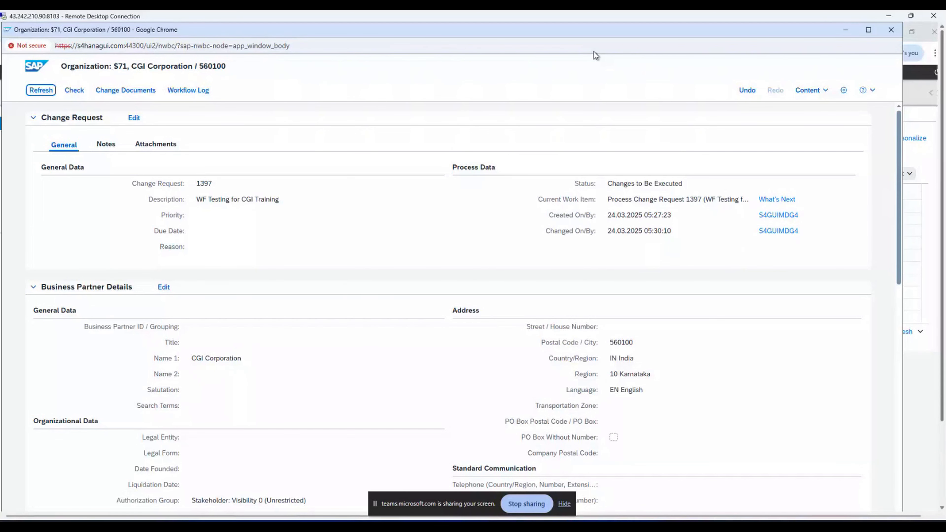
scroll(943, 192, "down", 1)
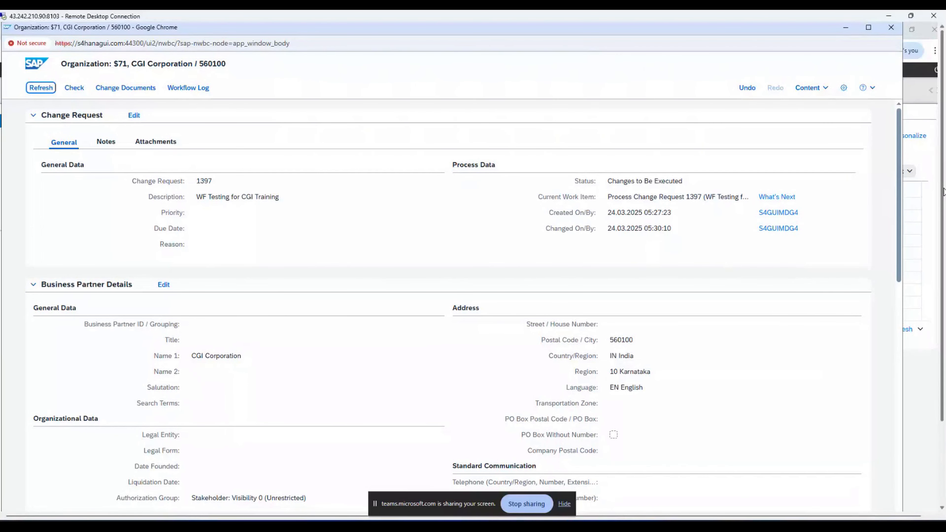
scroll(944, 192, "down", 5)
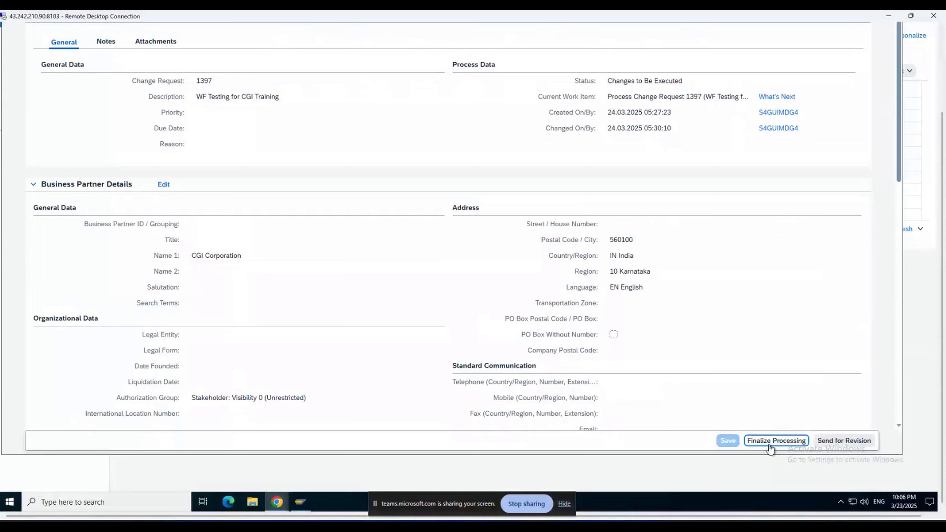
left_click(773, 441)
scroll(936, 169, "up", 5)
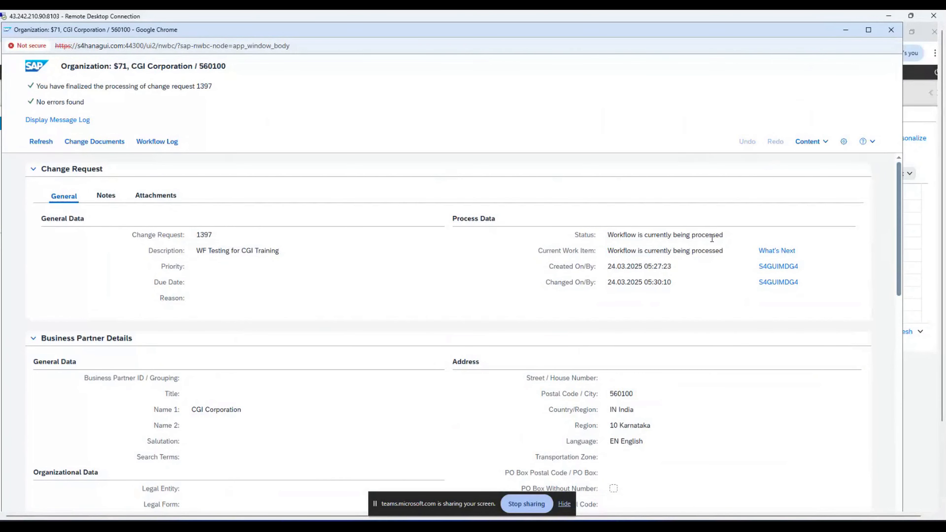
mouse_move(942, 223)
left_mouse_down()
mouse_move(942, 307)
mouse_move(942, 224)
left_mouse_up()
left_click(42, 143)
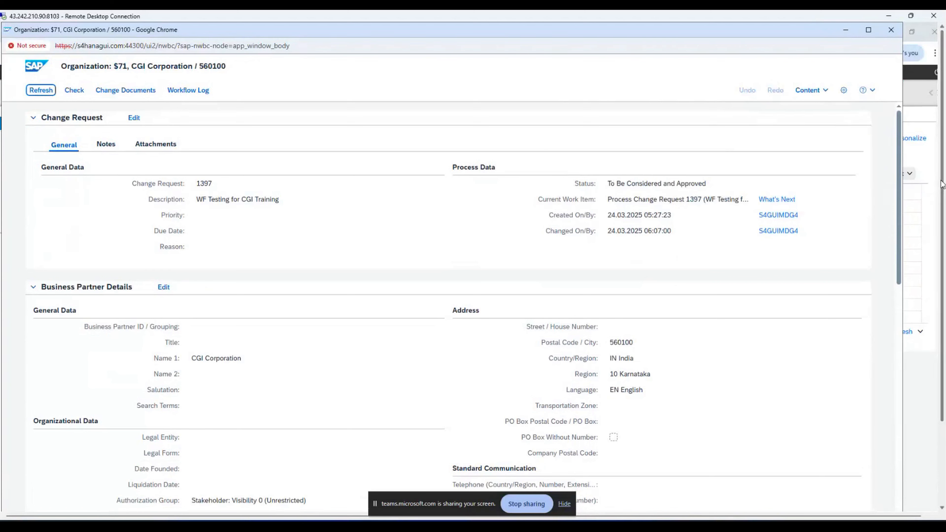
left_click_drag(942, 185, 943, 280)
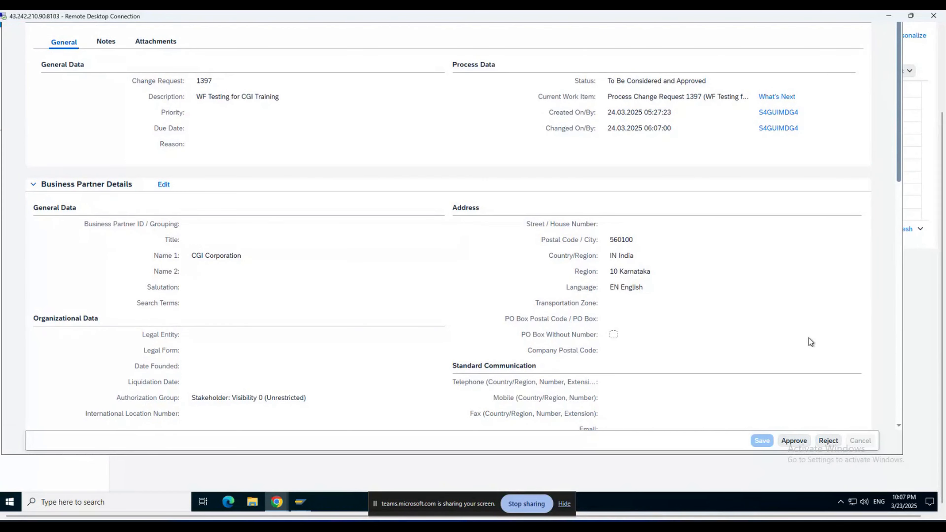
Step: Approve change request 1397 from the bottom of its page
left_click(794, 442)
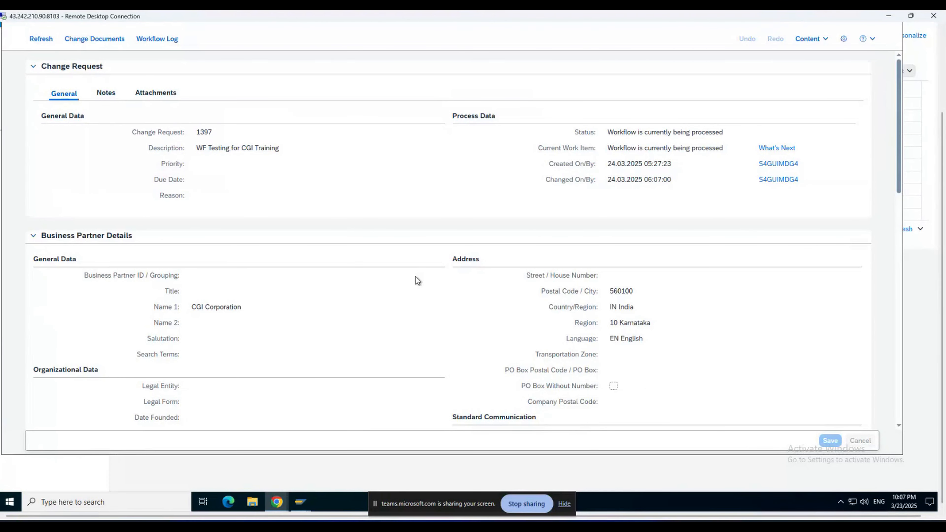
left_click_drag(941, 186, 943, 151)
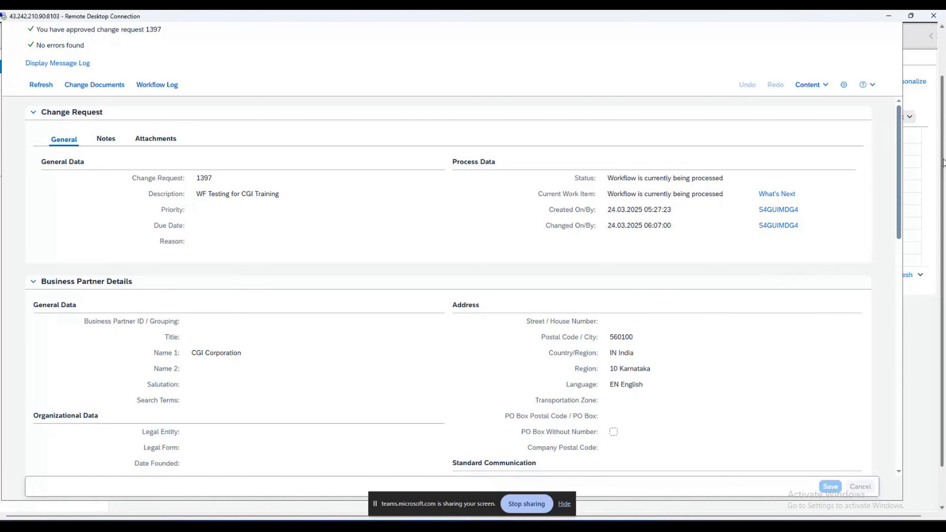
Step: Leave full screen, refresh to confirm Final Check Approved with business partner 113, and close the window
key("F11")
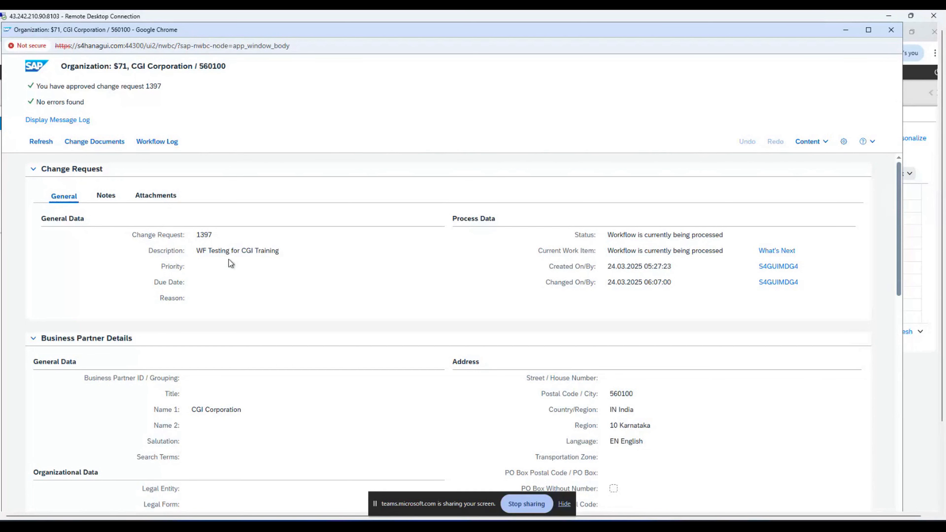
left_click(41, 142)
left_click_drag(192, 326, 203, 327)
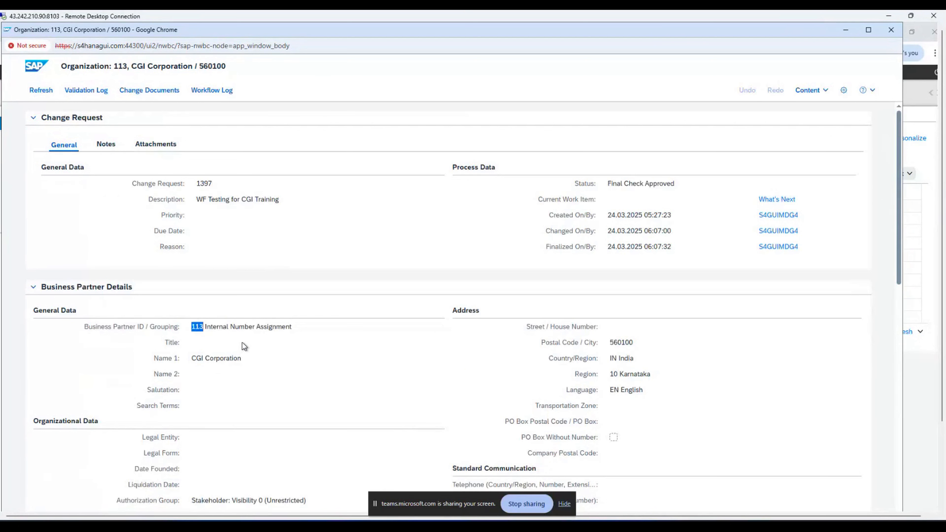
left_click(204, 326)
left_click(891, 30)
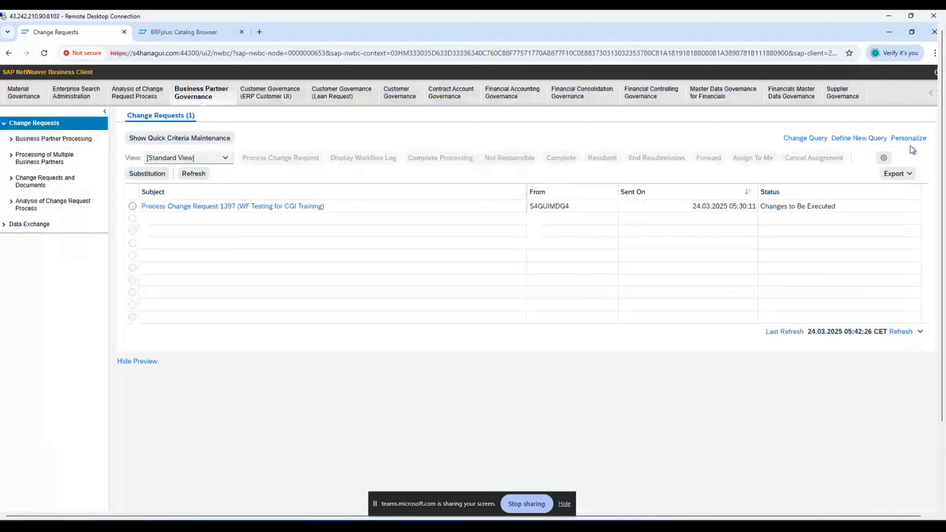
Step: Bring SAP GUI to the front and open table BUT000 in General Table Display
left_click_drag(942, 149, 942, 239)
left_click(300, 502)
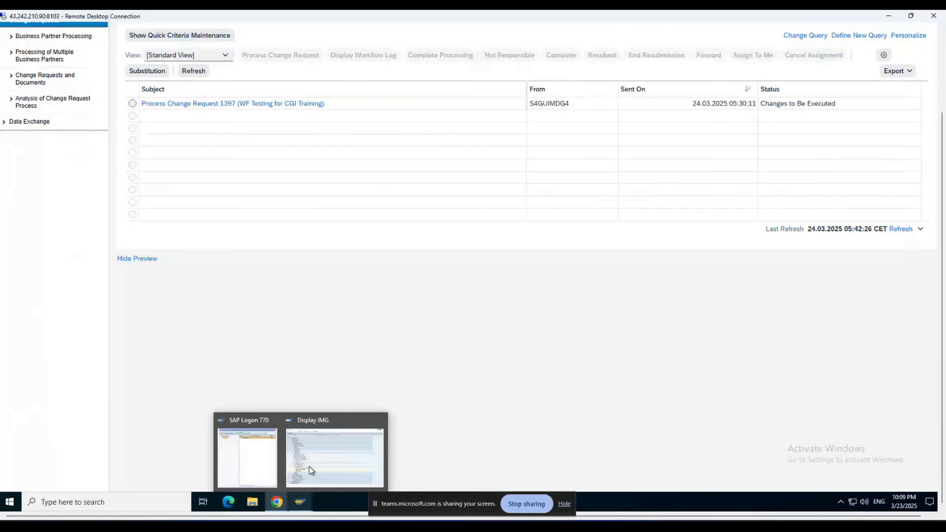
left_click(309, 466)
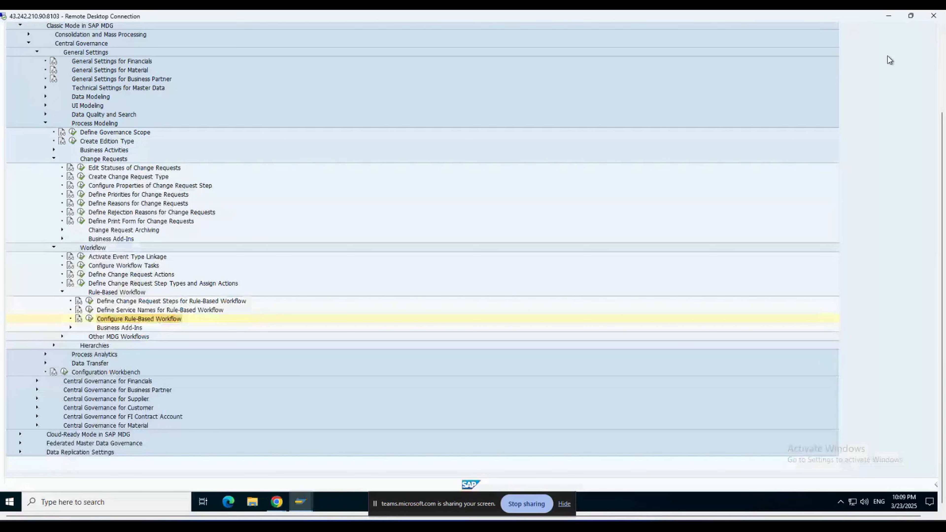
left_click_drag(942, 150, 942, 67)
left_click(70, 48)
type("/os")
key("Return")
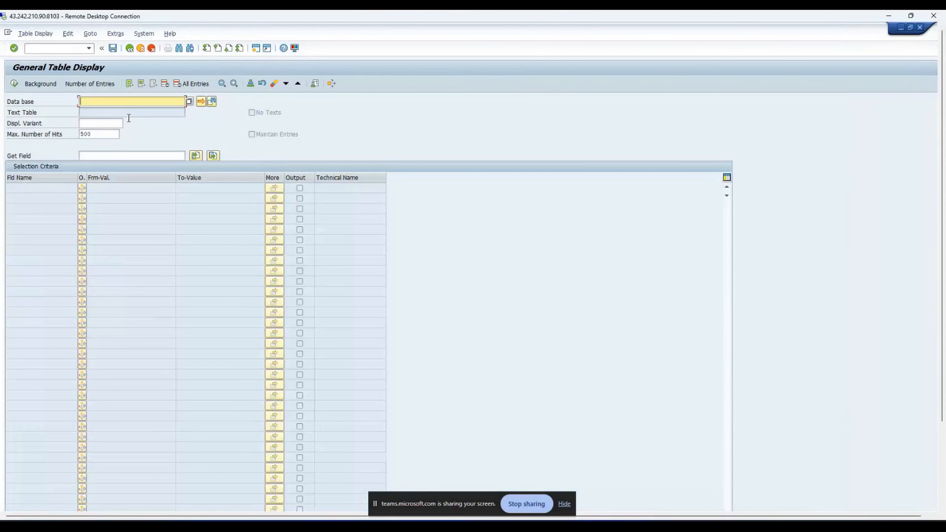
type("but000")
key("Return")
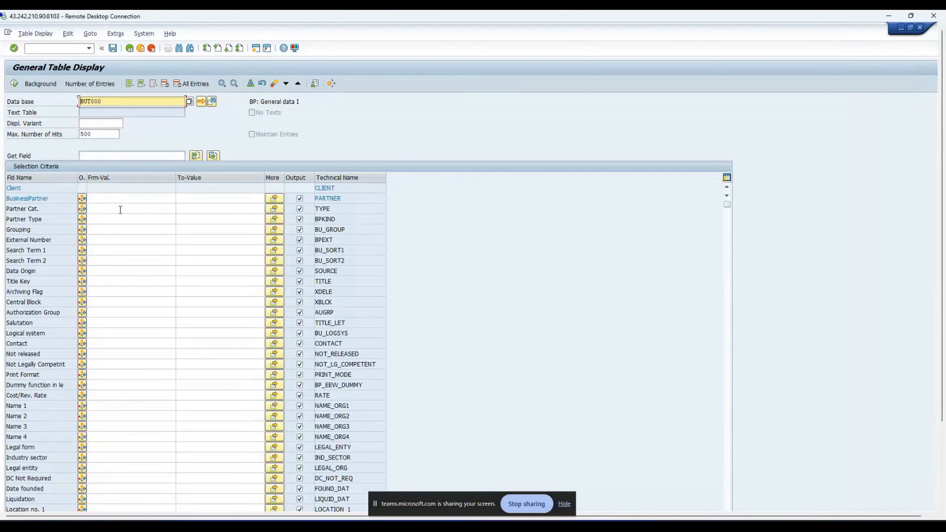
Step: Filter BUT000 on BusinessPartner 113 and confirm its Name 1 reads CGI Corporation
left_click(121, 200)
type("113")
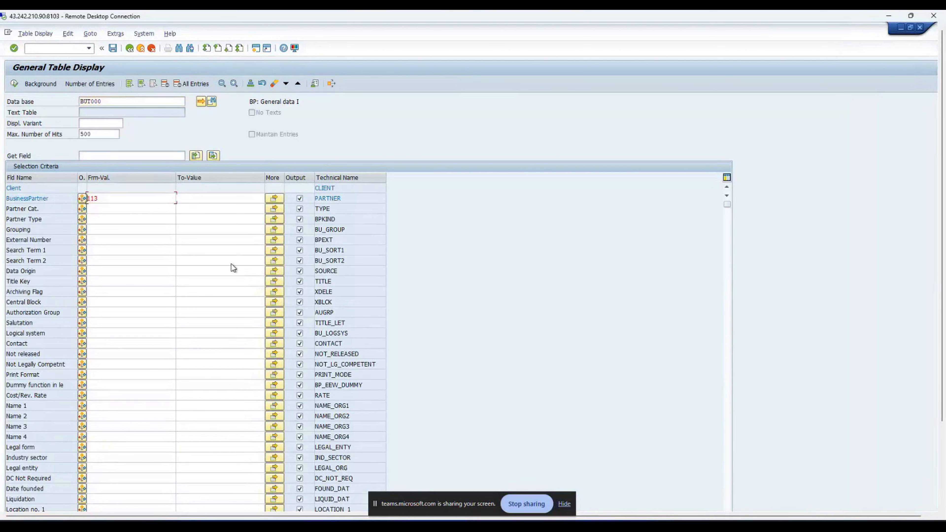
left_click(14, 84)
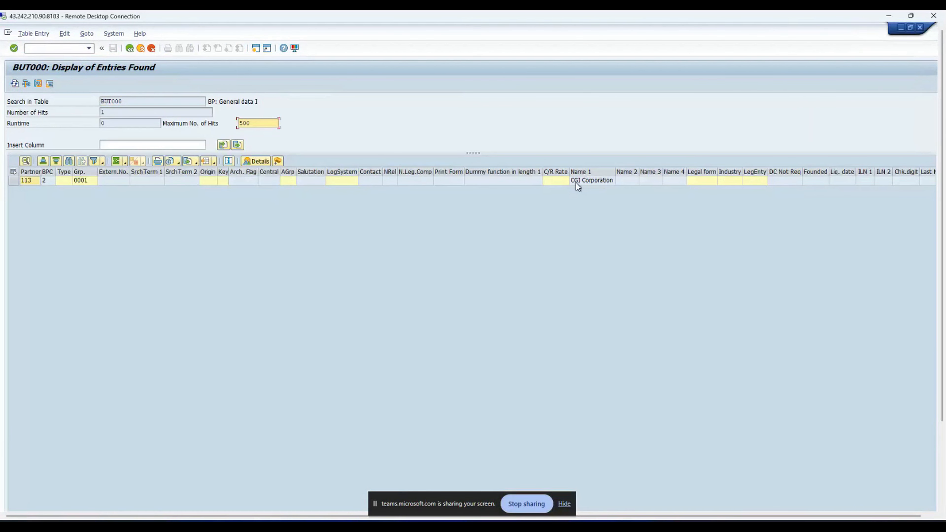
left_click(573, 180)
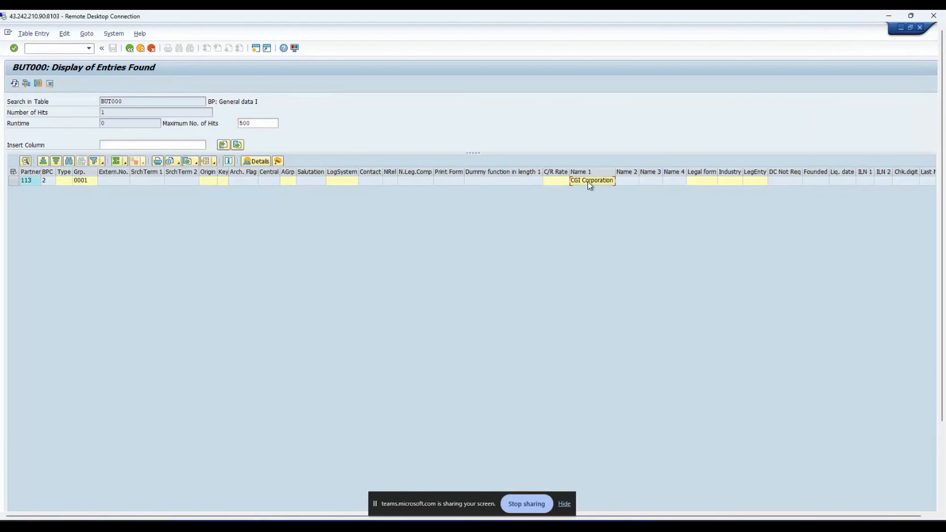